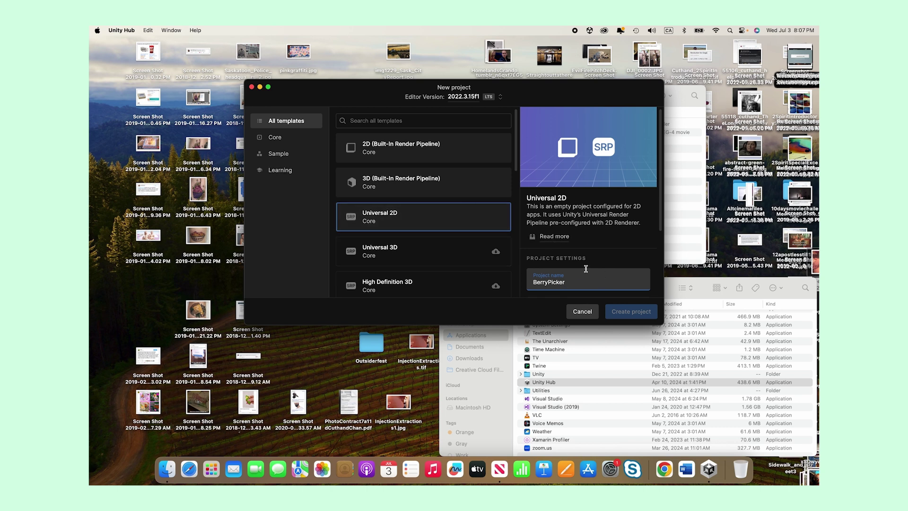
Step: Assign the BerryPicker project to the personal Unity organization and create it from the Universal 2D template
{"action": "scroll", "coordinate": [584, 279], "scroll_direction": "down", "scroll_amount": 3}
{"action": "scroll", "coordinate": [584, 279], "scroll_direction": "down", "scroll_amount": 1}
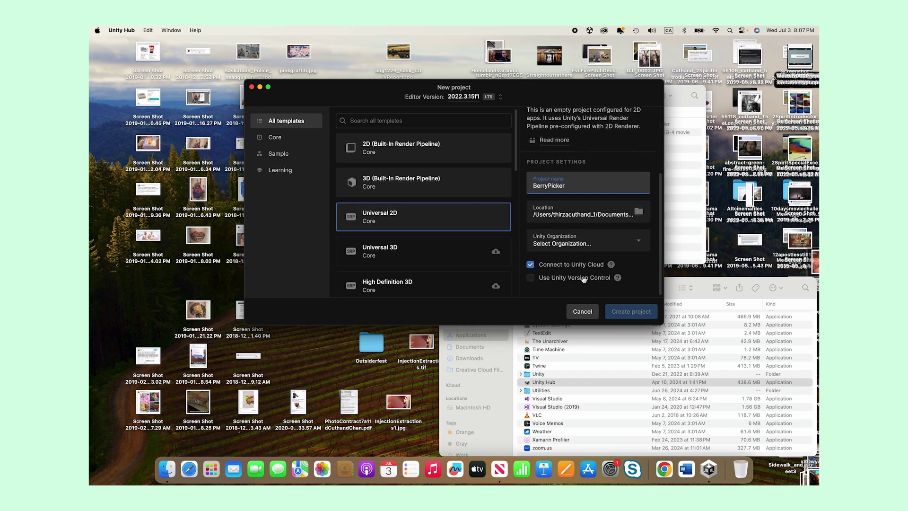
{"action": "left_click", "coordinate": [586, 245]}
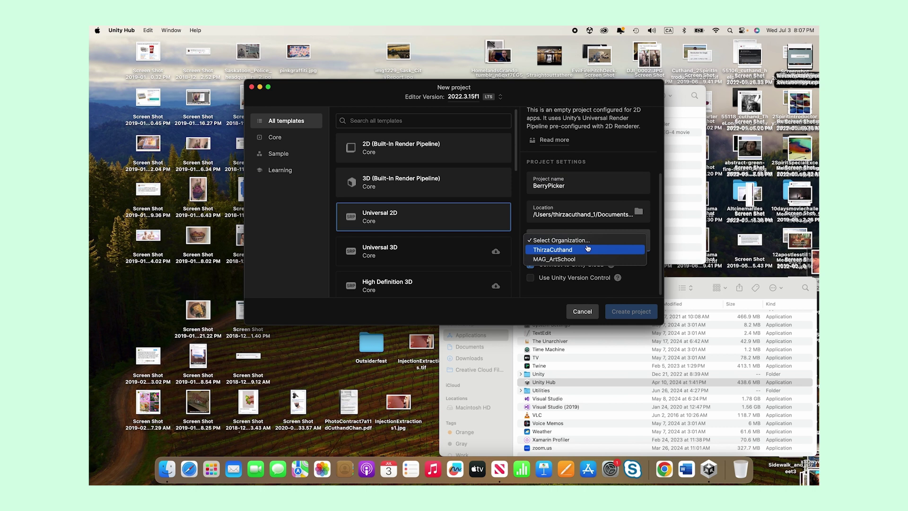
{"action": "left_click", "coordinate": [588, 248]}
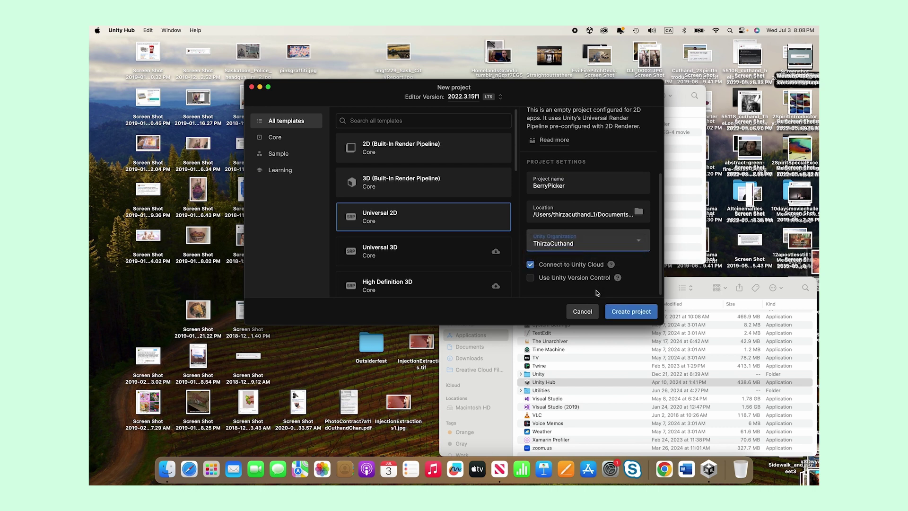
{"action": "left_click", "coordinate": [627, 316]}
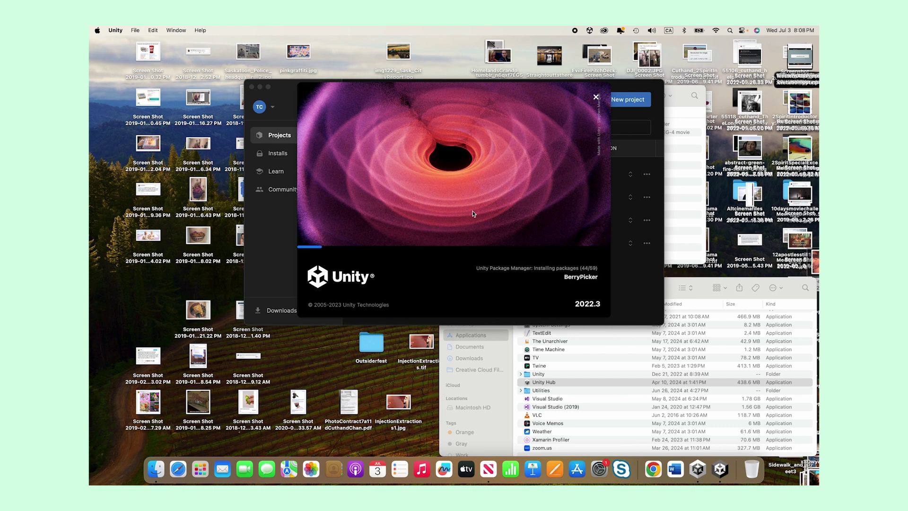
{"action": "left_click", "coordinate": [139, 30]}
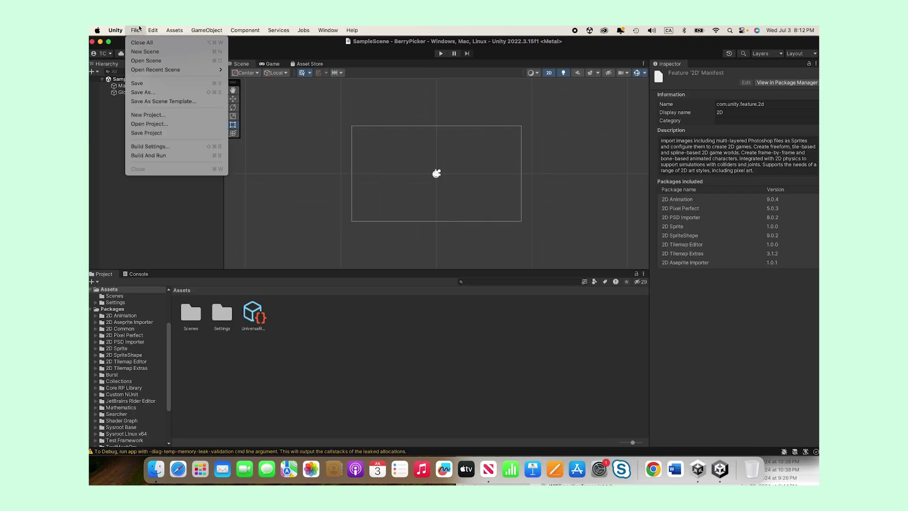
{"action": "left_click", "coordinate": [139, 28]}
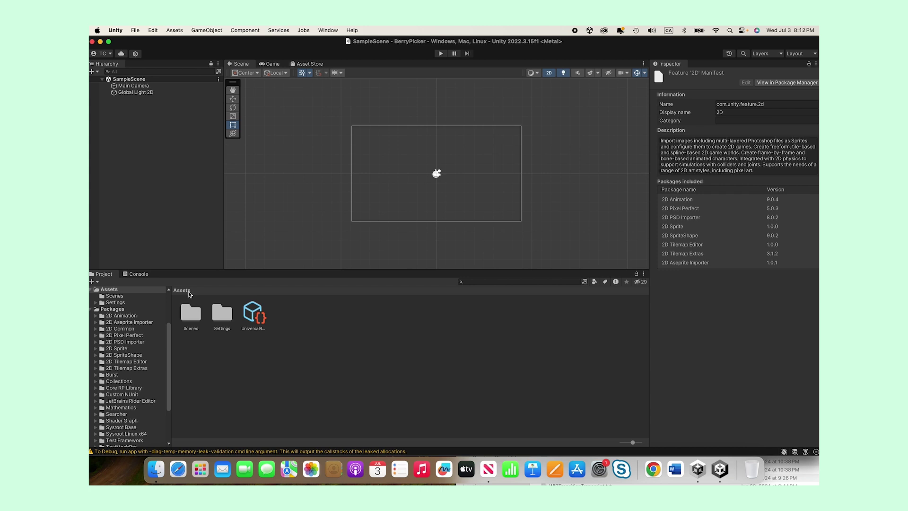
{"action": "left_click", "coordinate": [240, 379]}
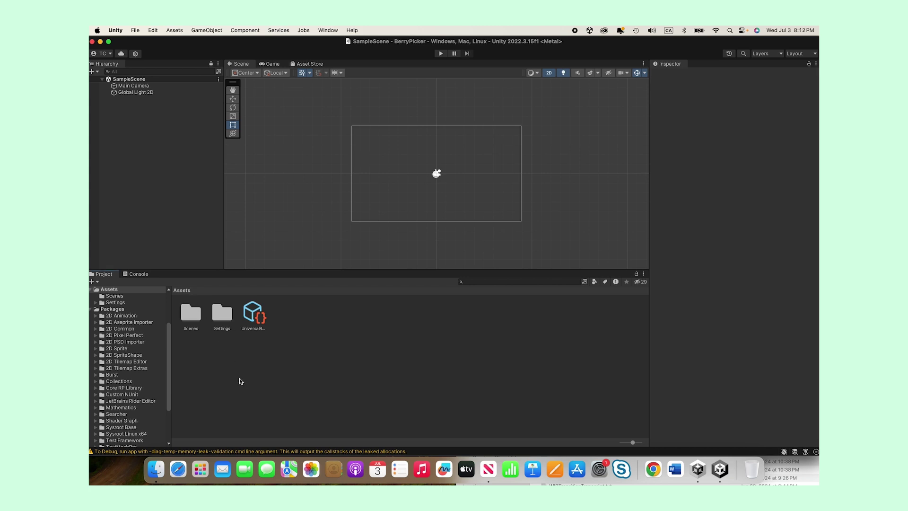
Step: Rename the sample scene in the Scenes folder to BerryPicking
{"action": "left_click", "coordinate": [192, 314]}
{"action": "double_click", "coordinate": [192, 314]}
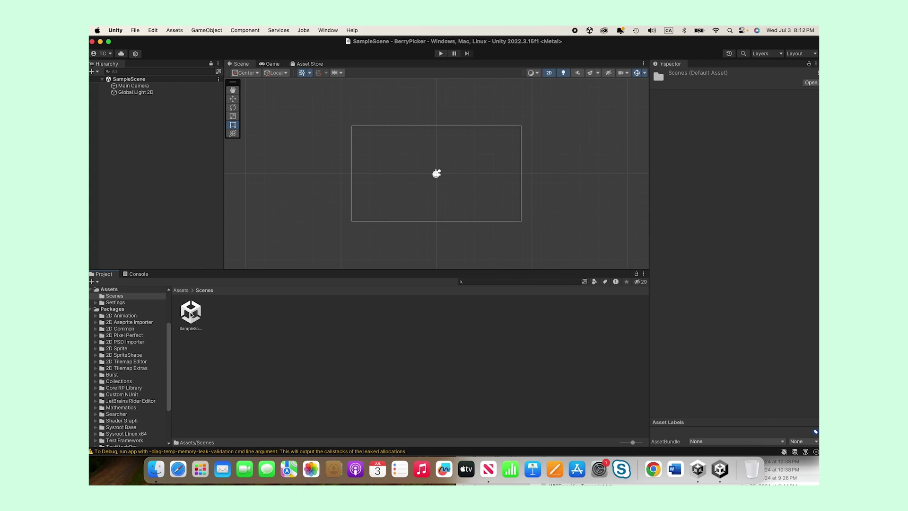
{"action": "left_click", "coordinate": [191, 314]}
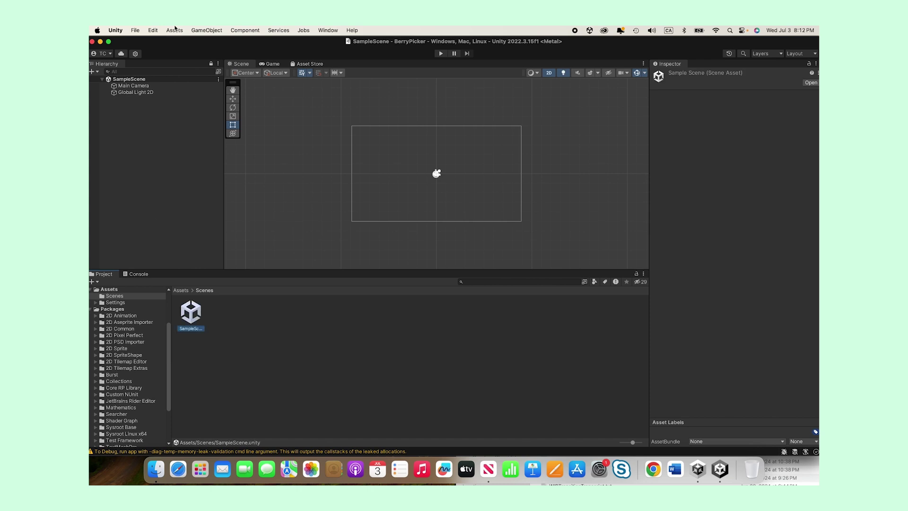
{"action": "left_click", "coordinate": [198, 330]}
{"action": "type", "text": "BerryPicking"}
{"action": "key", "text": "Return"}
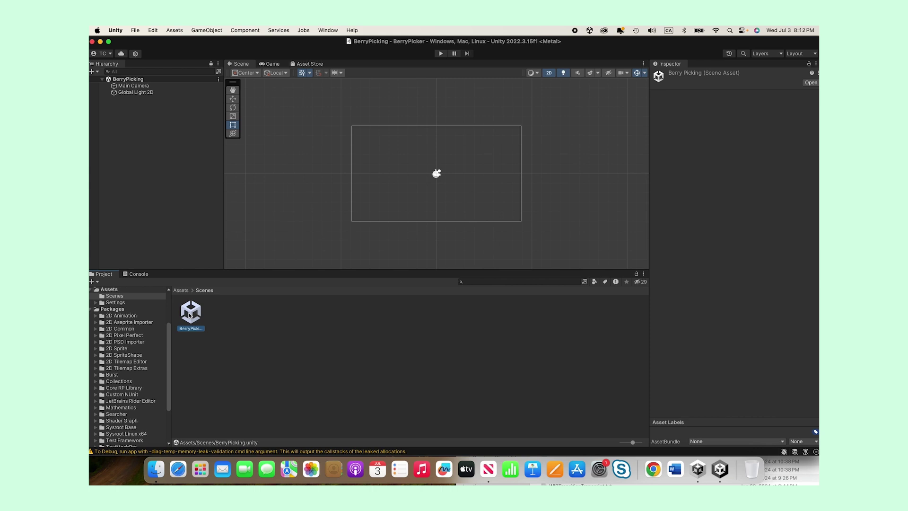
Step: Create a new folder named Sprites in the project's Assets folder
{"action": "left_click", "coordinate": [181, 290]}
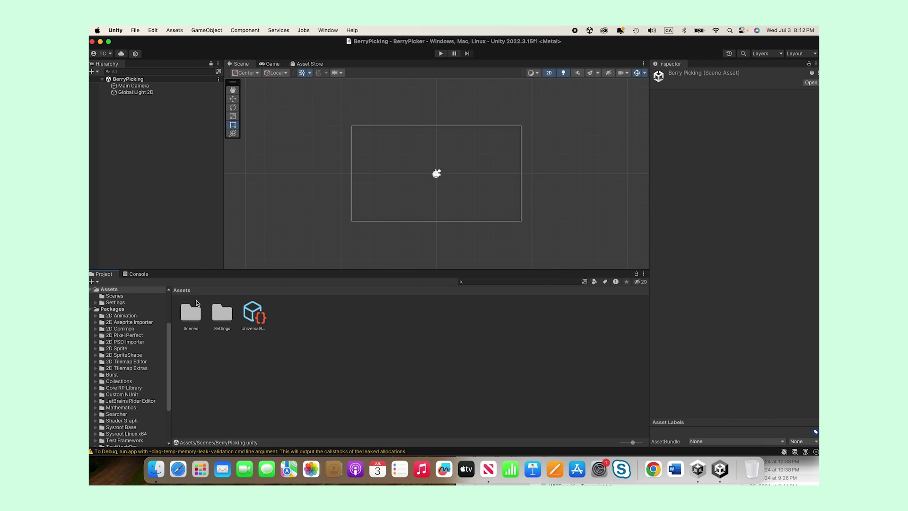
{"action": "left_click", "coordinate": [175, 30]}
{"action": "mouse_move", "coordinate": [239, 42]}
{"action": "left_click", "coordinate": [297, 43]}
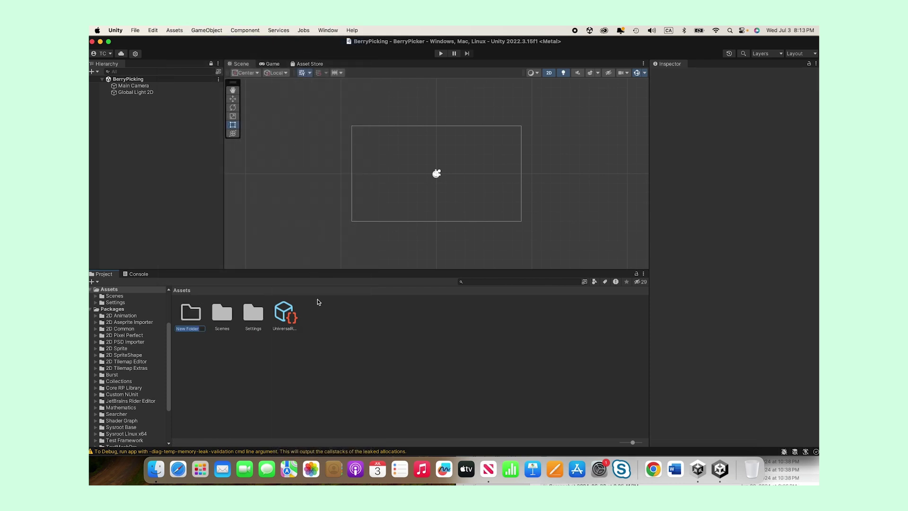
{"action": "type", "text": "Sprites"}
{"action": "key", "text": "Return"}
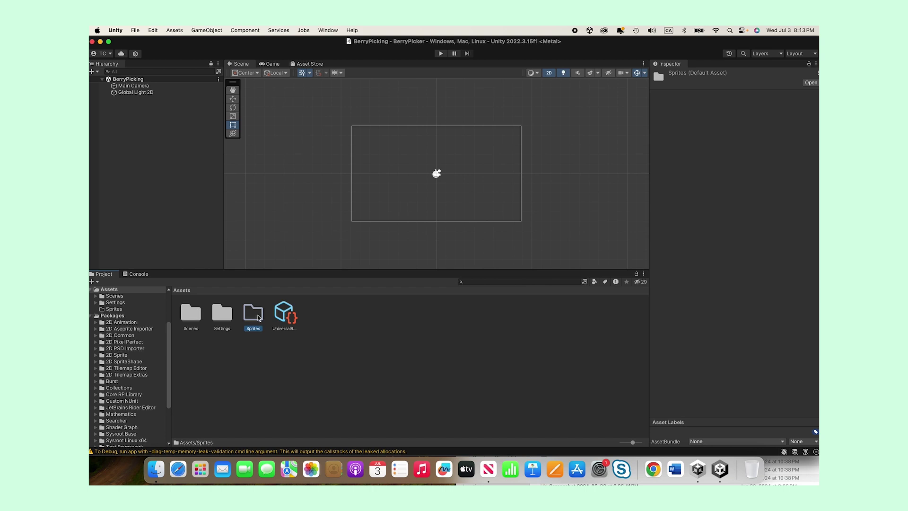
Step: Import Hand.png, Bush.png, Berry1.png and Berry2.png from the Assets folder in Documents/BerryPicker into the Sprites folder
{"action": "double_click", "coordinate": [259, 317]}
{"action": "left_click", "coordinate": [174, 30]}
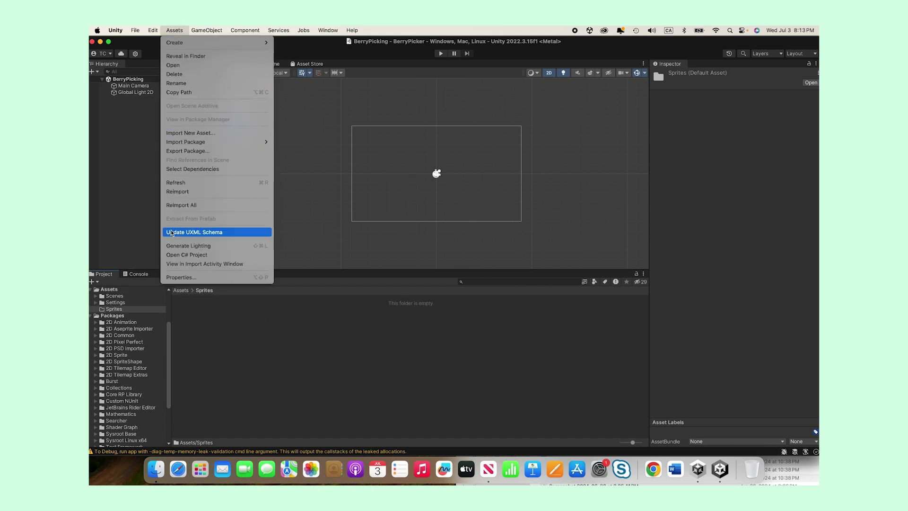
{"action": "left_click", "coordinate": [182, 133]}
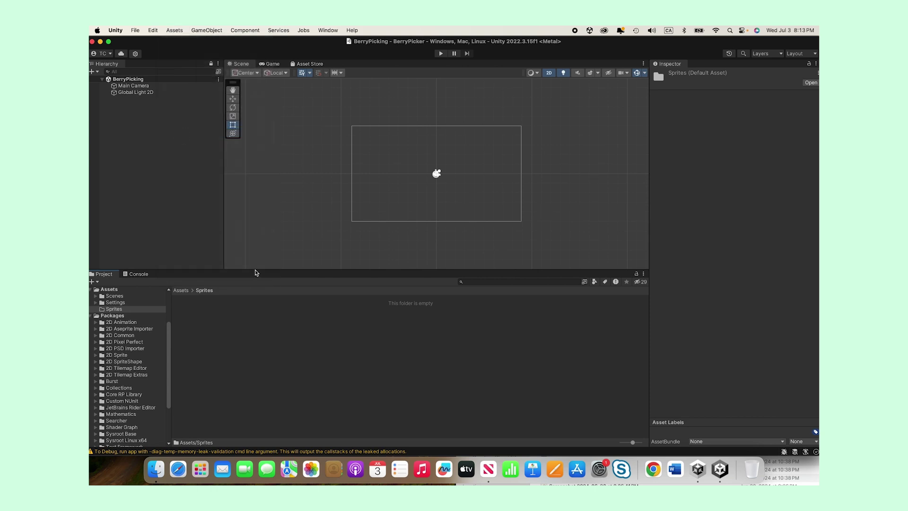
{"action": "left_click", "coordinate": [473, 124]}
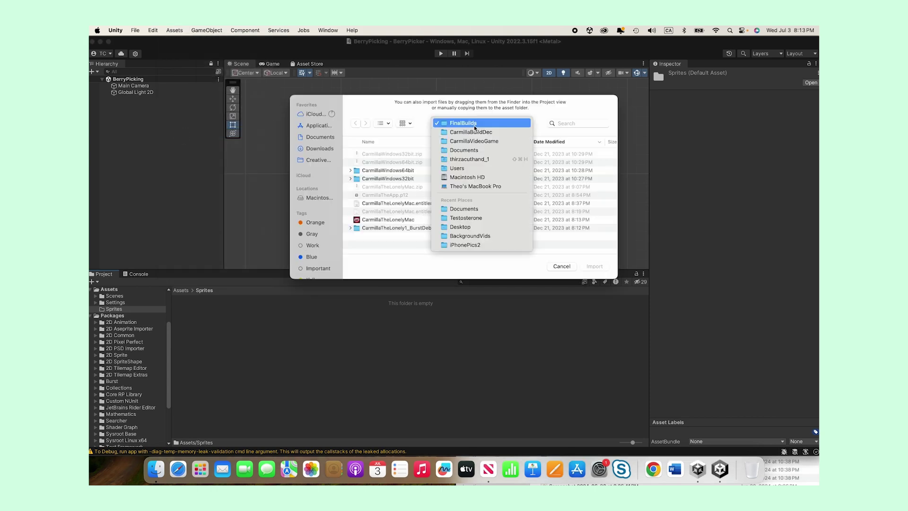
{"action": "left_click", "coordinate": [469, 150]}
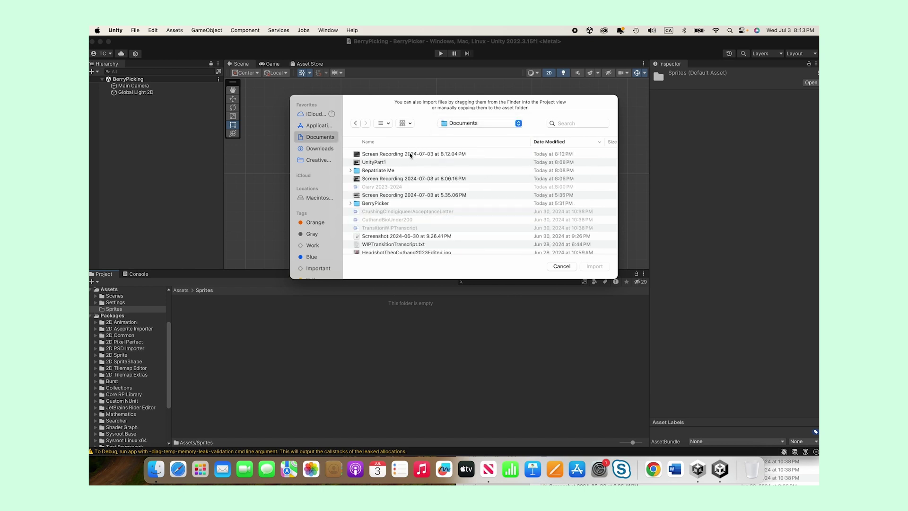
{"action": "double_click", "coordinate": [375, 203]}
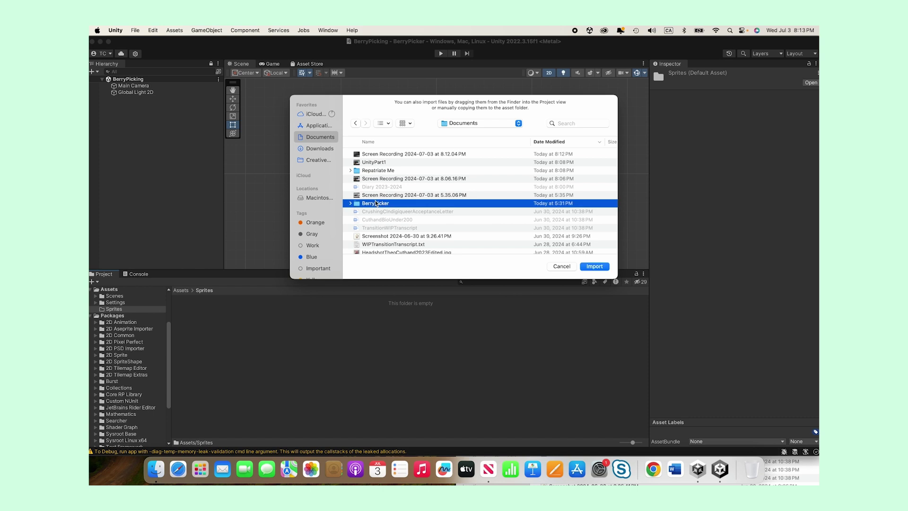
{"action": "double_click", "coordinate": [373, 155]}
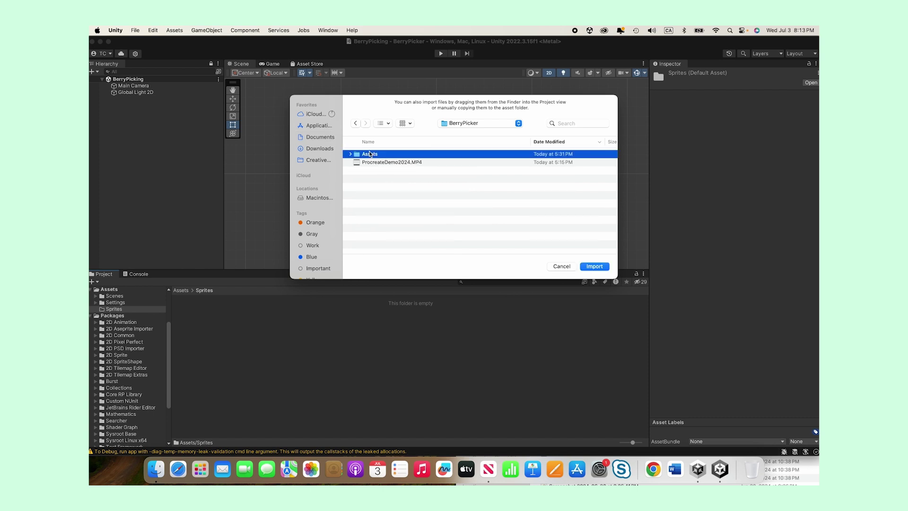
{"action": "left_click", "coordinate": [375, 154]}
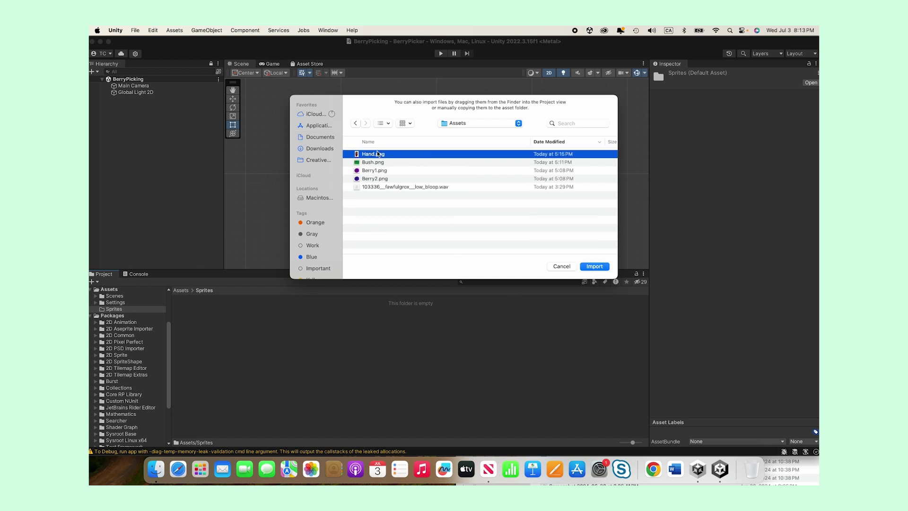
{"action": "left_click", "coordinate": [379, 180], "text": "shift"}
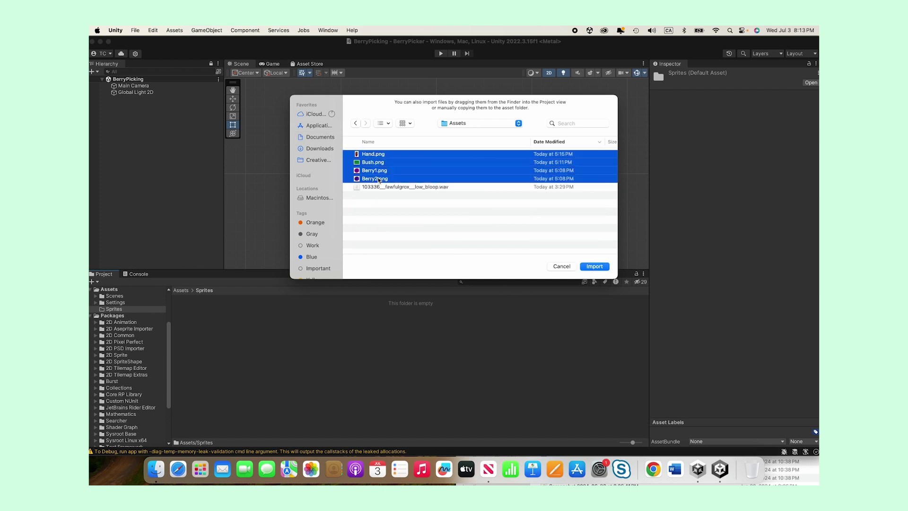
{"action": "left_click", "coordinate": [595, 267]}
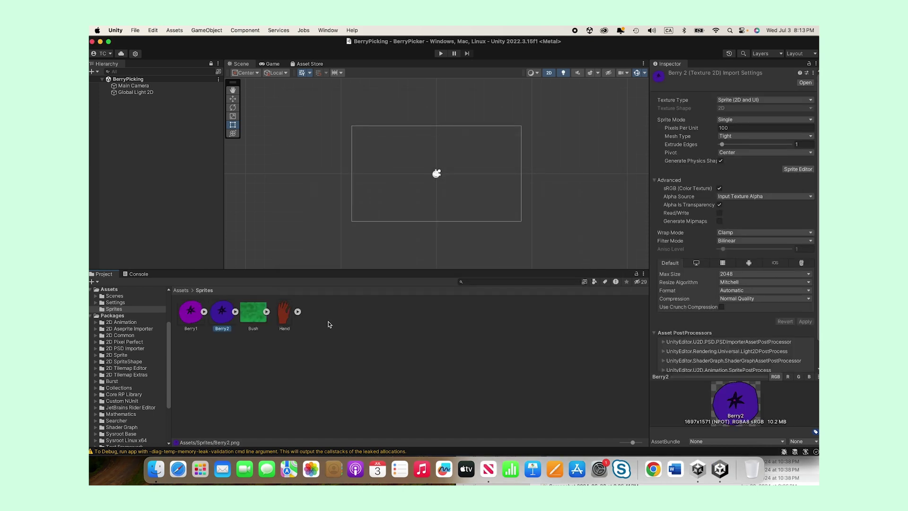
Step: Place the Bush and Hand sprites near the centre of the scene, with the Hand at Z position -1
{"action": "left_click_drag", "start_coordinate": [253, 312], "coordinate": [437, 171]}
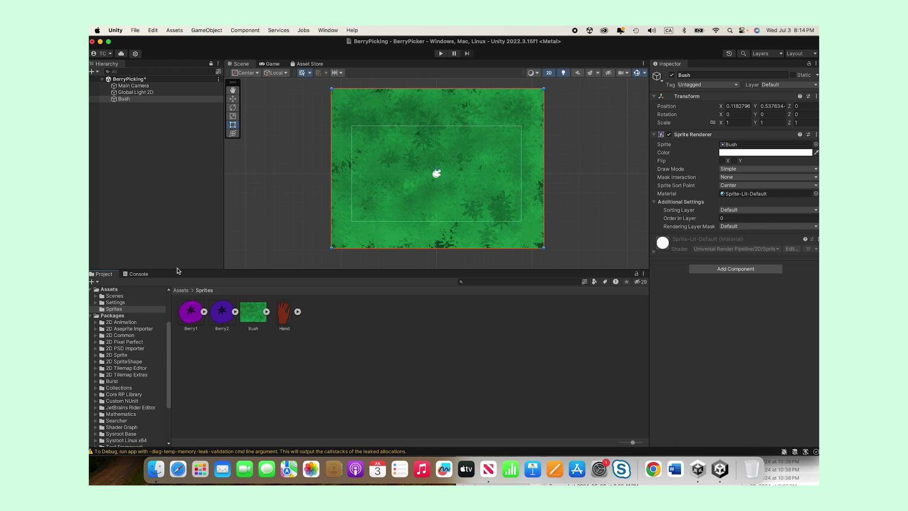
{"action": "left_click_drag", "start_coordinate": [285, 314], "coordinate": [439, 170]}
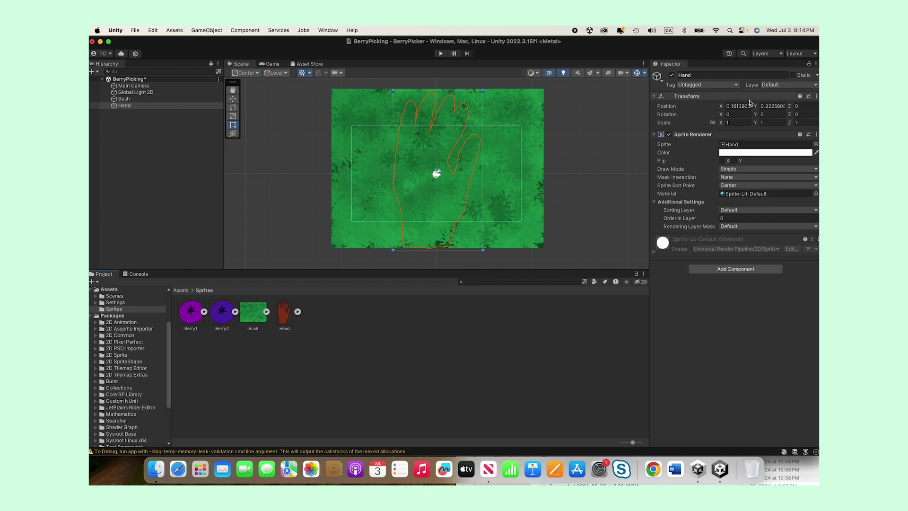
{"action": "left_click", "coordinate": [763, 105]}
{"action": "key", "text": "Tab"}
{"action": "type", "text": "-1"}
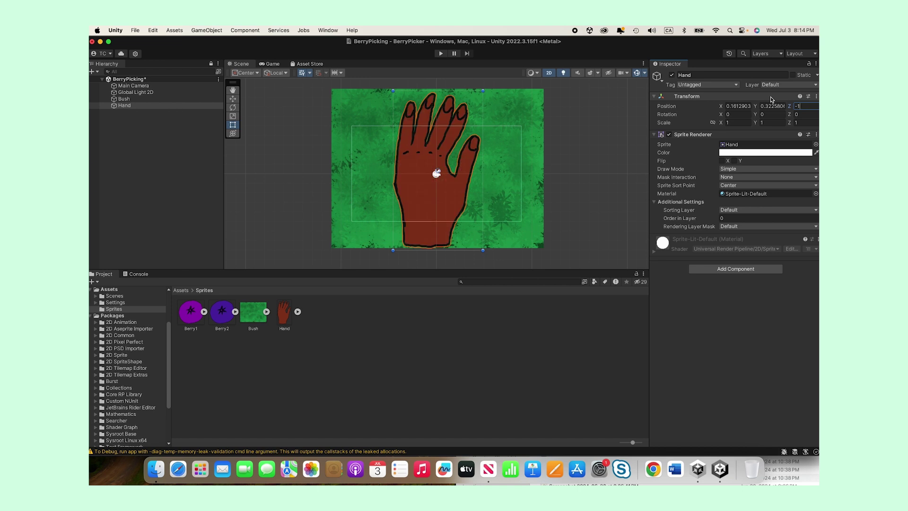
{"action": "left_click", "coordinate": [604, 189]}
Step: Scale the Hand sprite down to about 0.18 in X and 0.16 in Y
{"action": "left_click", "coordinate": [452, 184]}
{"action": "left_click", "coordinate": [233, 116]}
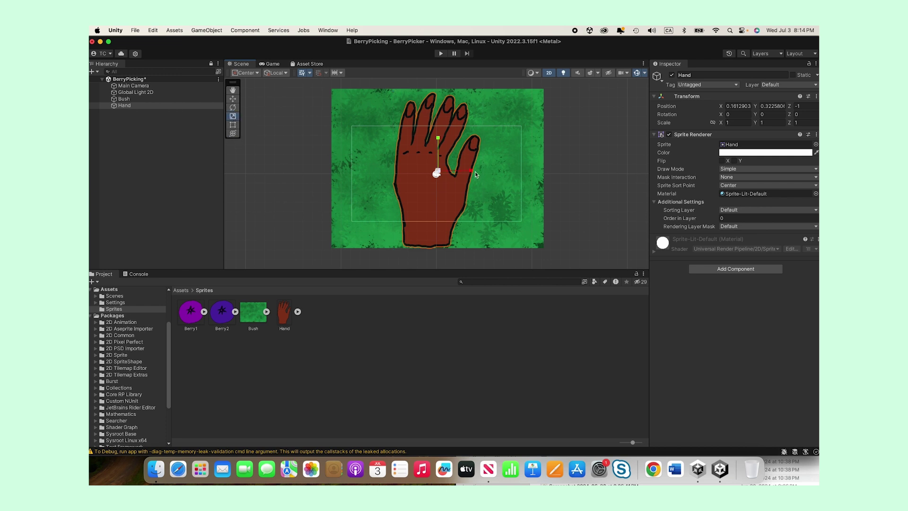
{"action": "left_click_drag", "start_coordinate": [472, 171], "coordinate": [445, 174]}
{"action": "left_click_drag", "start_coordinate": [438, 141], "coordinate": [437, 167]}
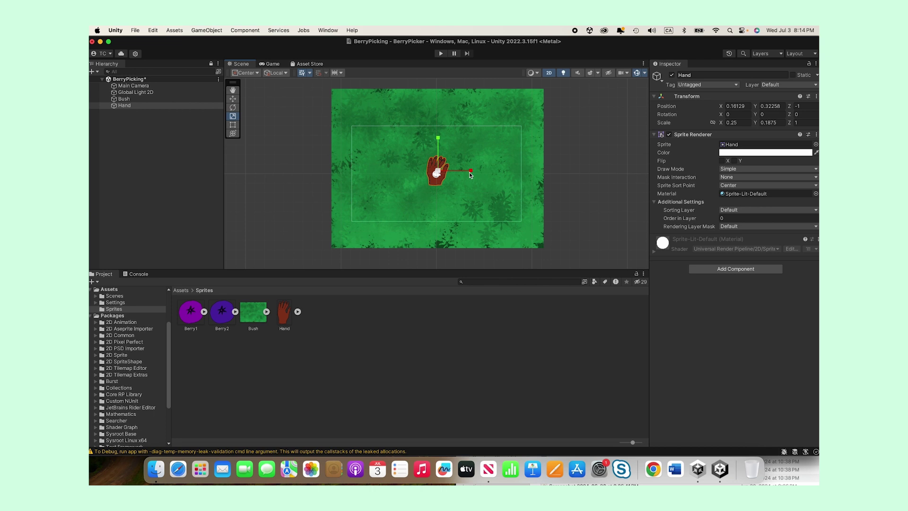
{"action": "left_click_drag", "start_coordinate": [470, 173], "coordinate": [462, 171]}
{"action": "left_click_drag", "start_coordinate": [438, 138], "coordinate": [438, 143]}
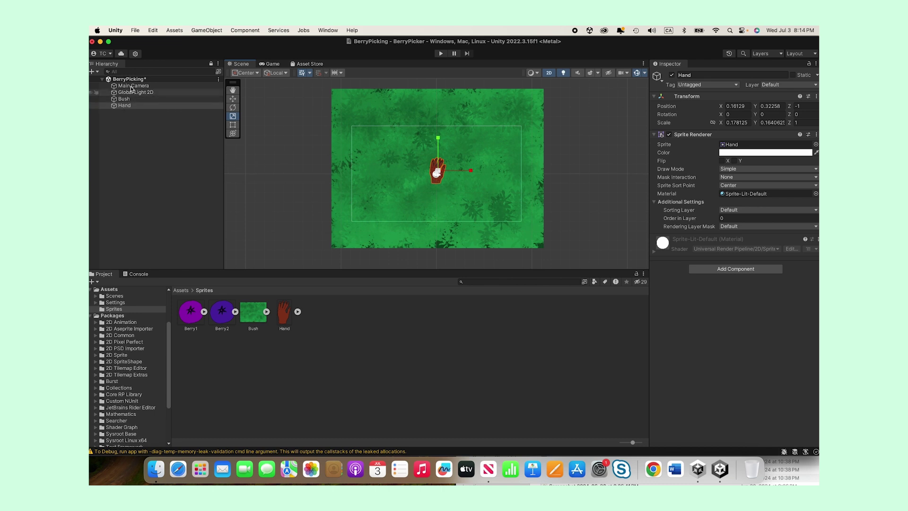
Step: Make the Main Camera a child of the Hand and give the Hand the Player tag
{"action": "left_click_drag", "start_coordinate": [130, 86], "coordinate": [124, 107]}
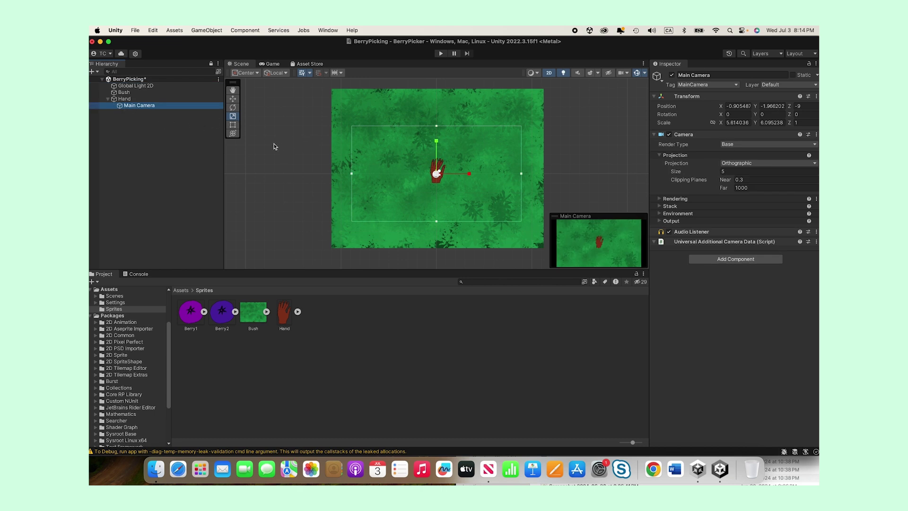
{"action": "left_click", "coordinate": [123, 99]}
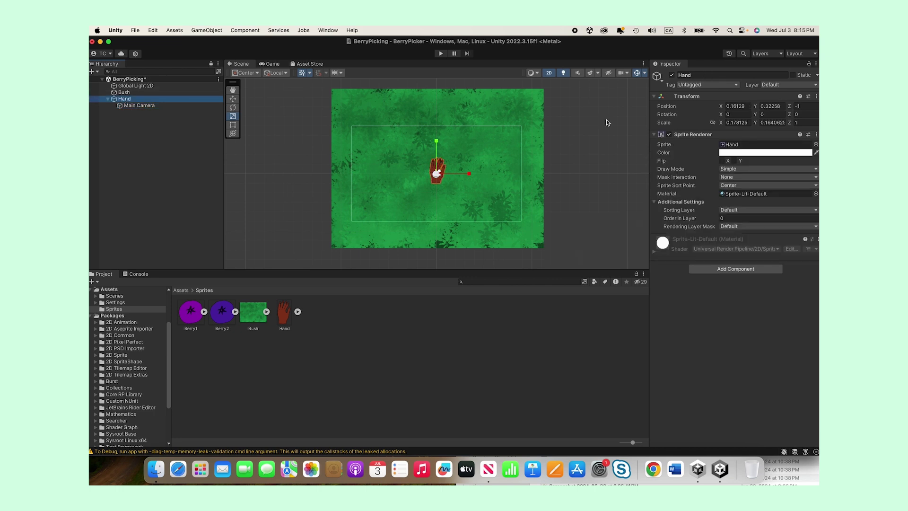
{"action": "left_click", "coordinate": [723, 88]}
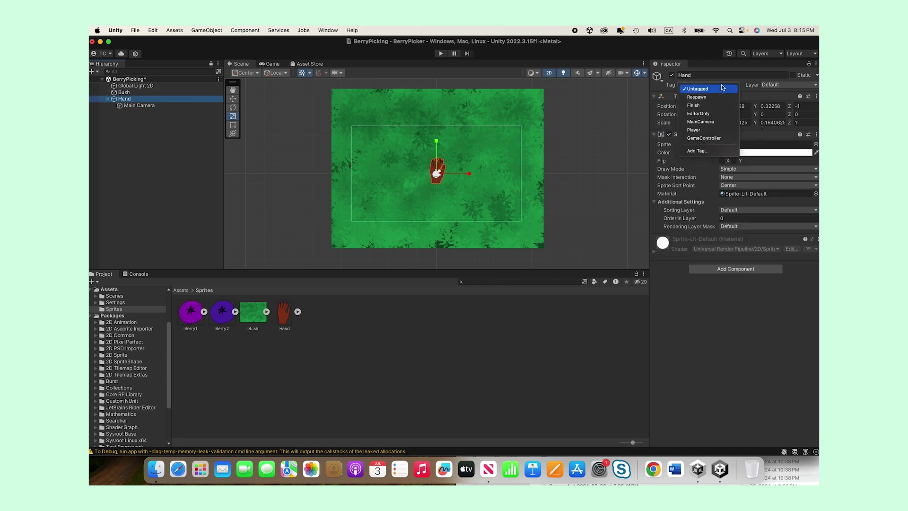
{"action": "left_click", "coordinate": [714, 129]}
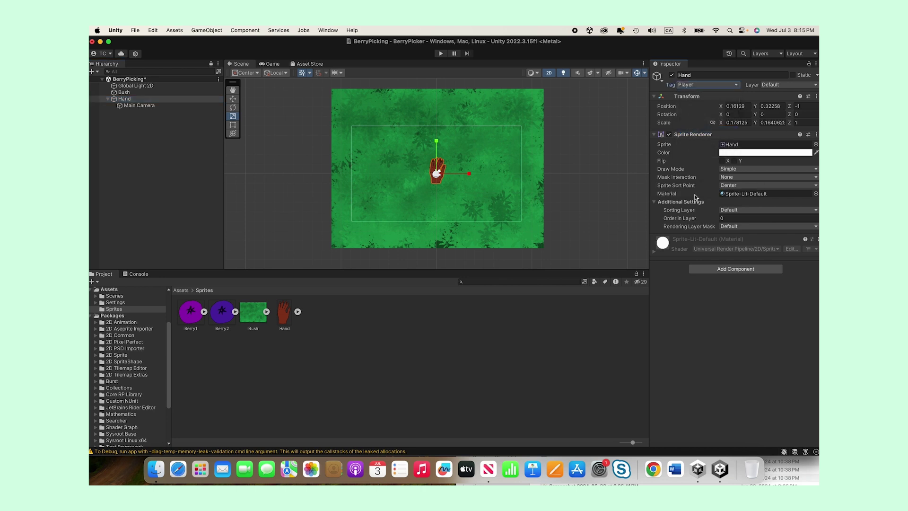
Step: Add a Rigidbody 2D component to the Hand
{"action": "left_click", "coordinate": [727, 269]}
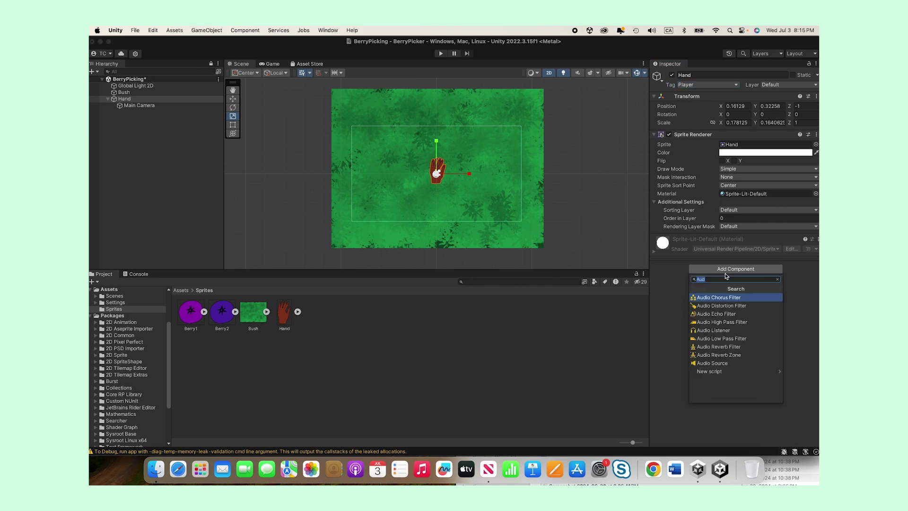
{"action": "type", "text": "Ri"}
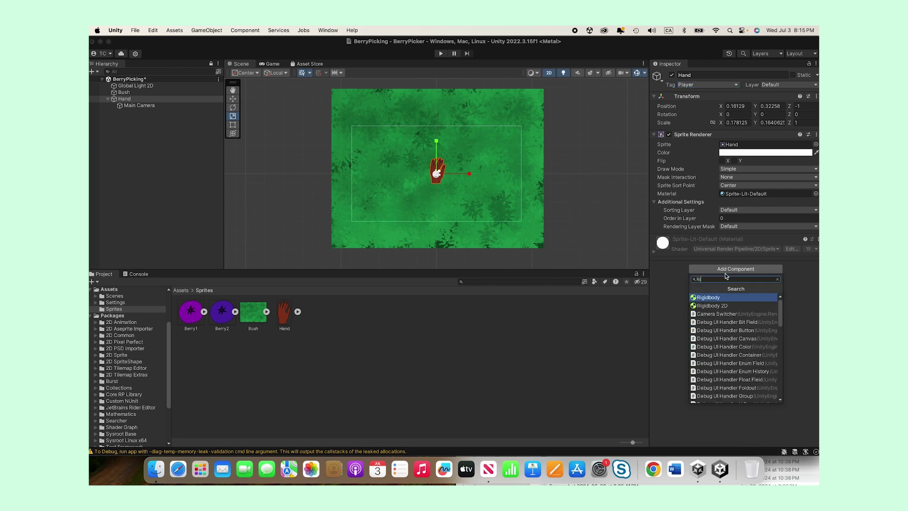
{"action": "left_click", "coordinate": [720, 306]}
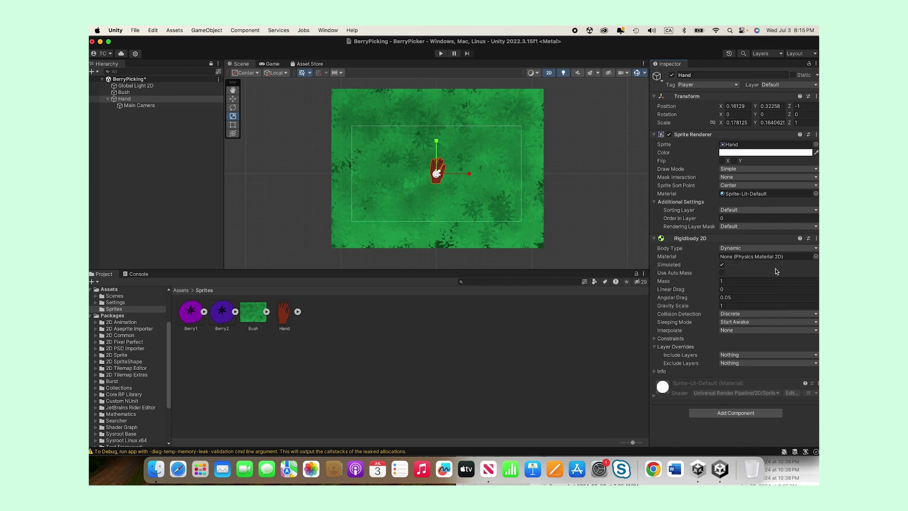
Step: Set the Hand's Rigidbody 2D to Never Sleep sleeping mode, Continuous collision detection and a gravity scale of 0
{"action": "left_click", "coordinate": [766, 322]}
{"action": "left_click", "coordinate": [740, 315]}
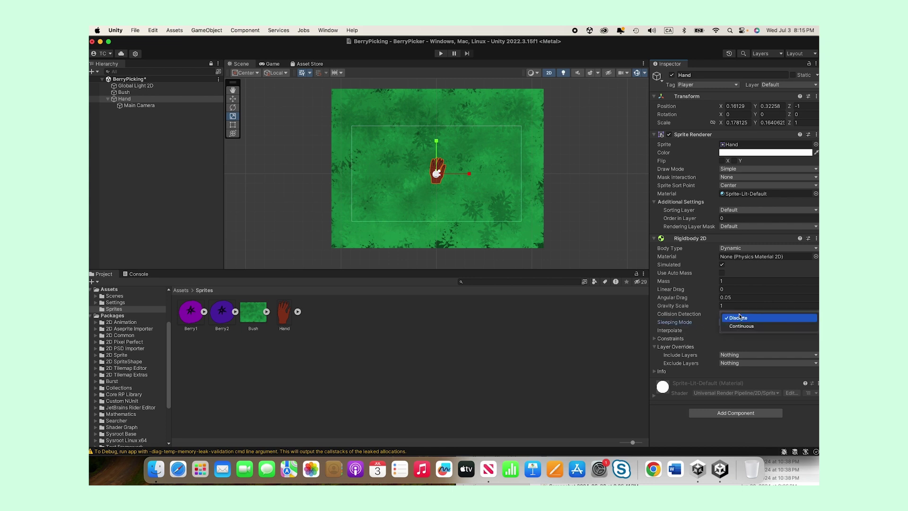
{"action": "left_click", "coordinate": [741, 326]}
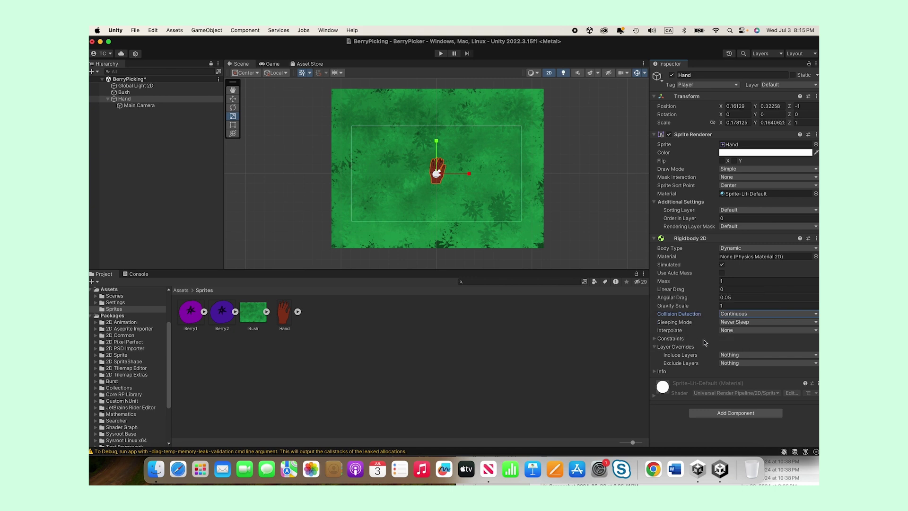
{"action": "left_click", "coordinate": [724, 306]}
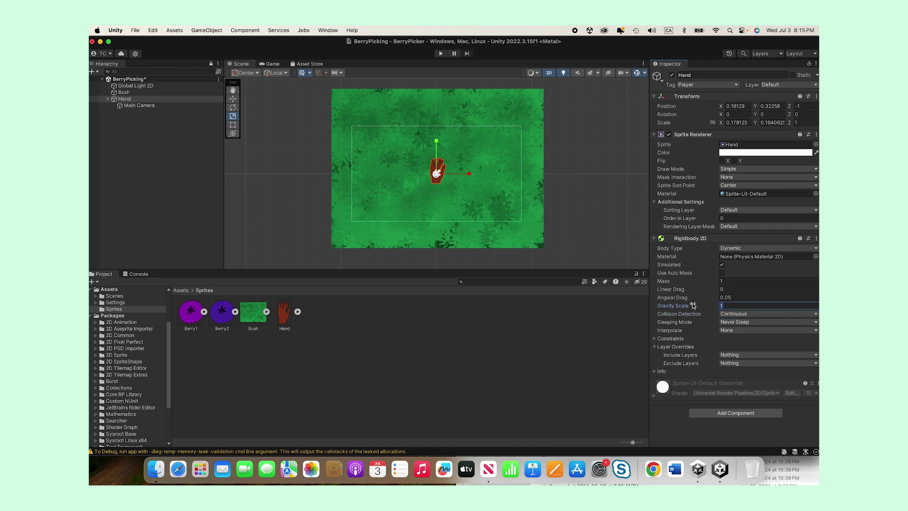
{"action": "type", "text": "09"}
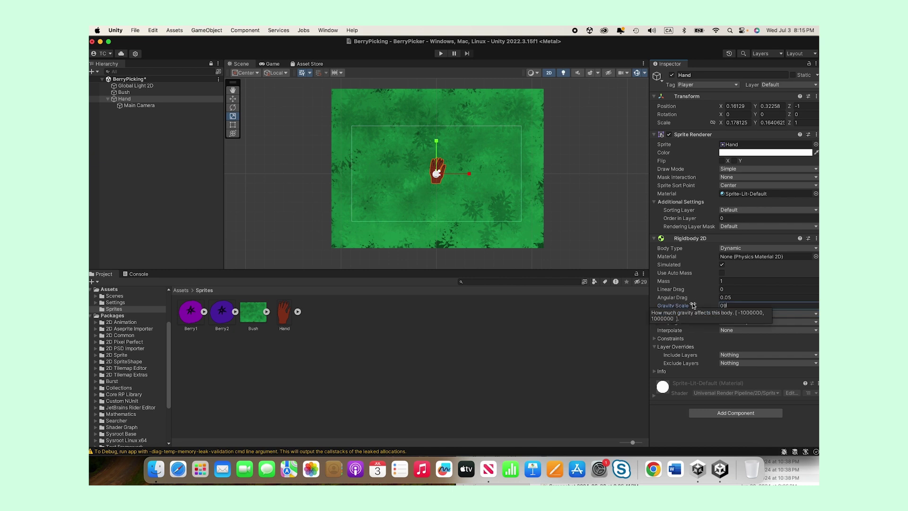
{"action": "key", "text": "BackSpace"}
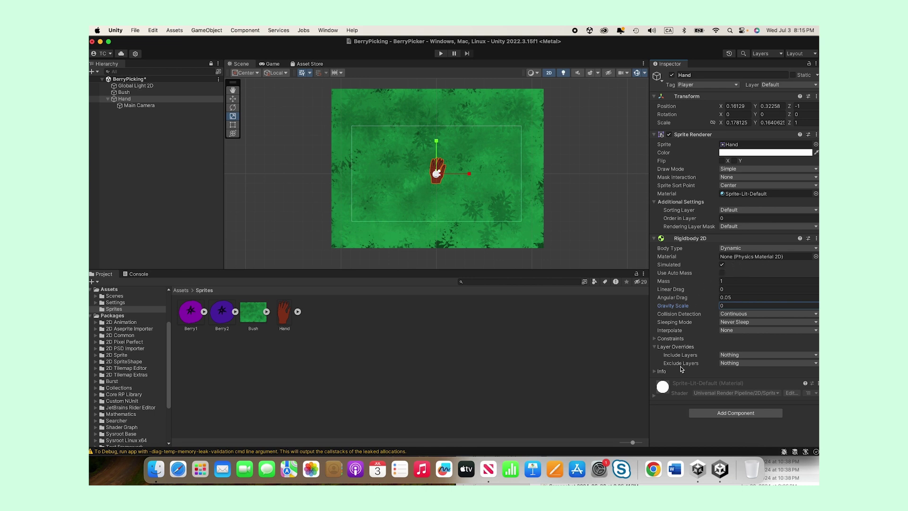
Step: Add a Polygon Collider 2D component to the Hand and review its settings
{"action": "left_click", "coordinate": [736, 413]}
{"action": "type", "text": "Ri"}
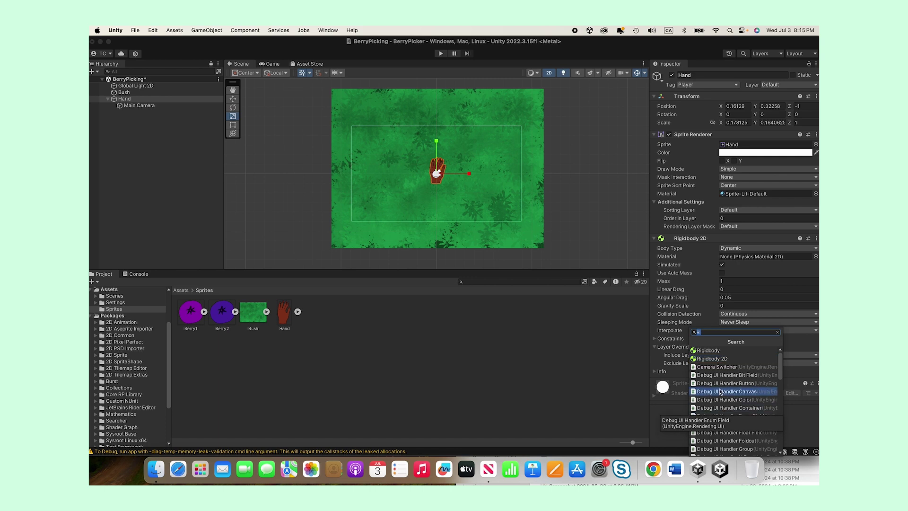
{"action": "type", "text": "Pol"}
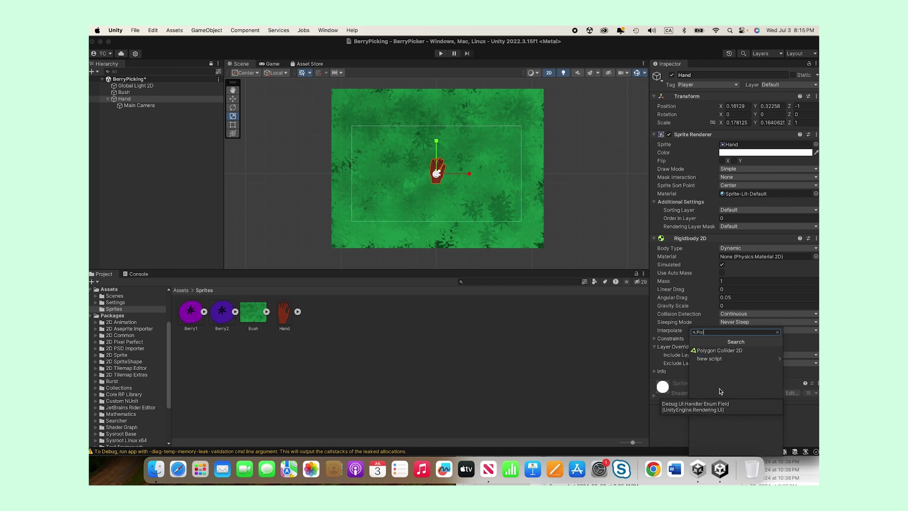
{"action": "left_click", "coordinate": [723, 350]}
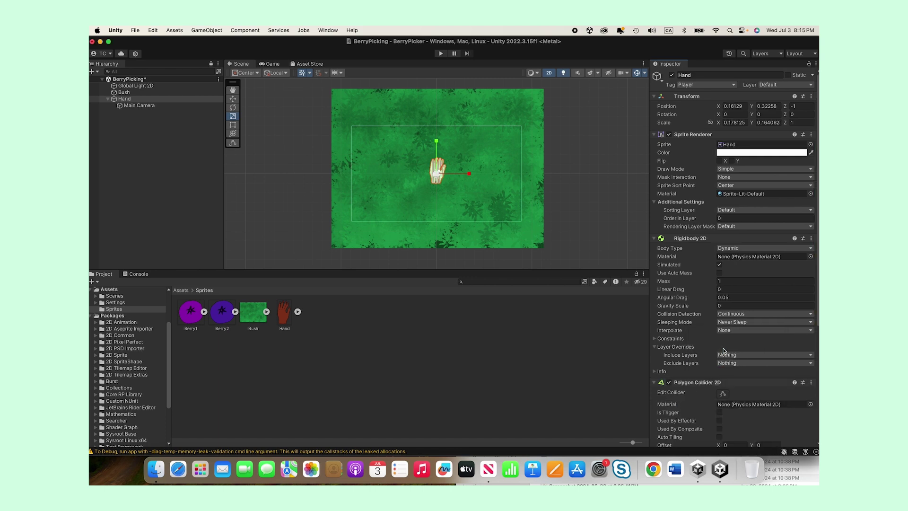
{"action": "scroll", "coordinate": [697, 371], "scroll_direction": "down", "scroll_amount": 5}
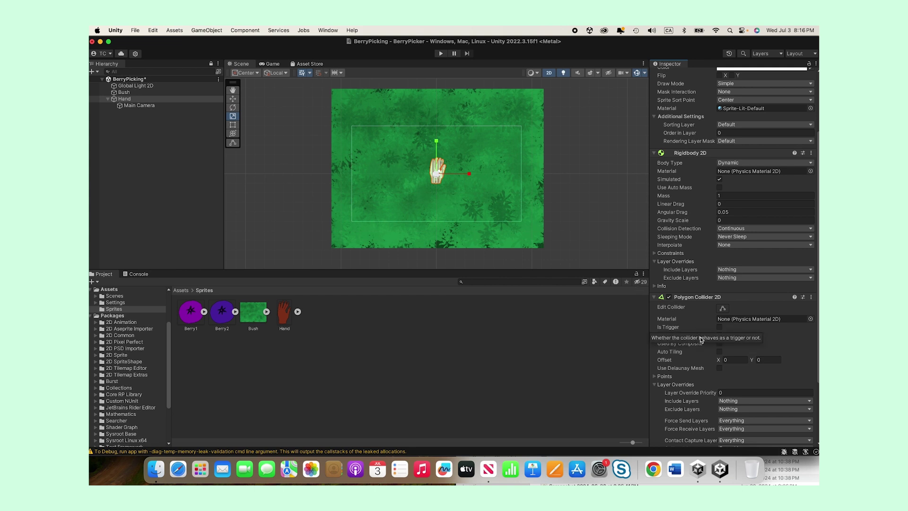
{"action": "scroll", "coordinate": [705, 380], "scroll_direction": "down", "scroll_amount": 3}
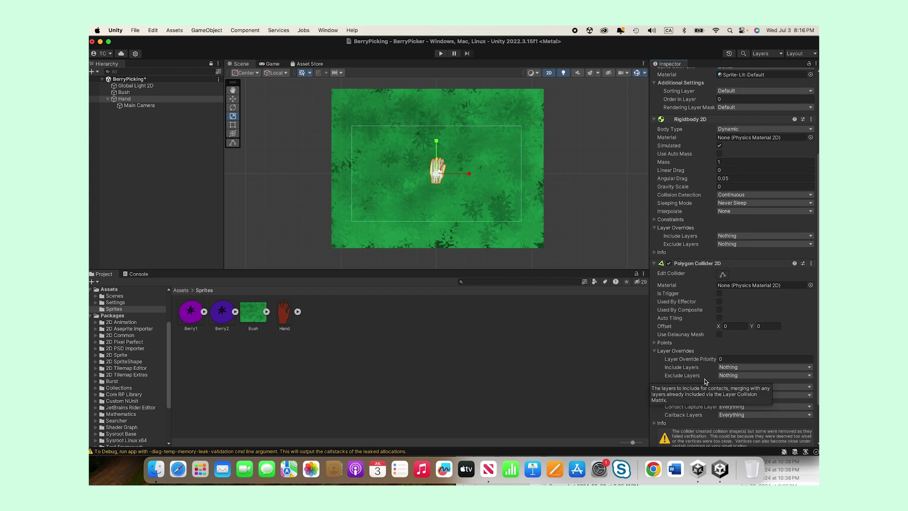
{"action": "scroll", "coordinate": [705, 381], "scroll_direction": "up", "scroll_amount": 3}
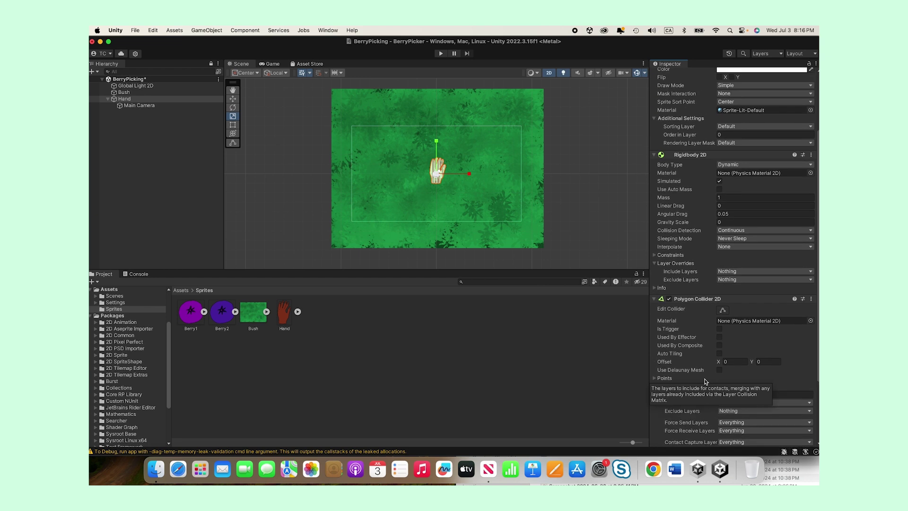
{"action": "scroll", "coordinate": [705, 381], "scroll_direction": "up", "scroll_amount": 7}
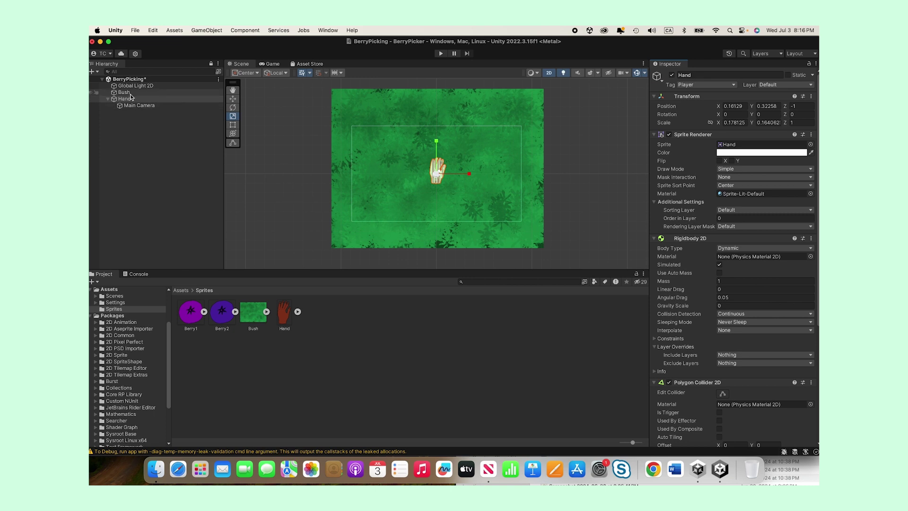
Step: Add a Box Collider 2D component to the Bush
{"action": "left_click", "coordinate": [368, 113]}
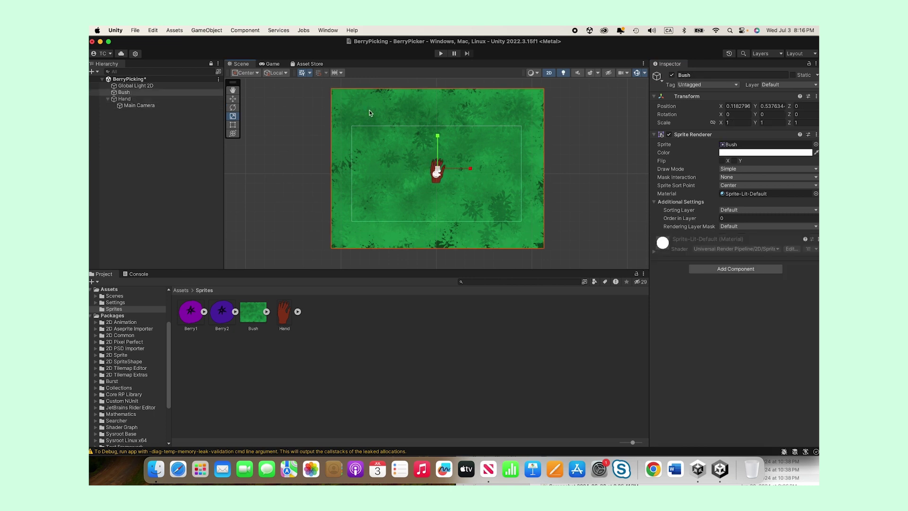
{"action": "left_click", "coordinate": [733, 268]}
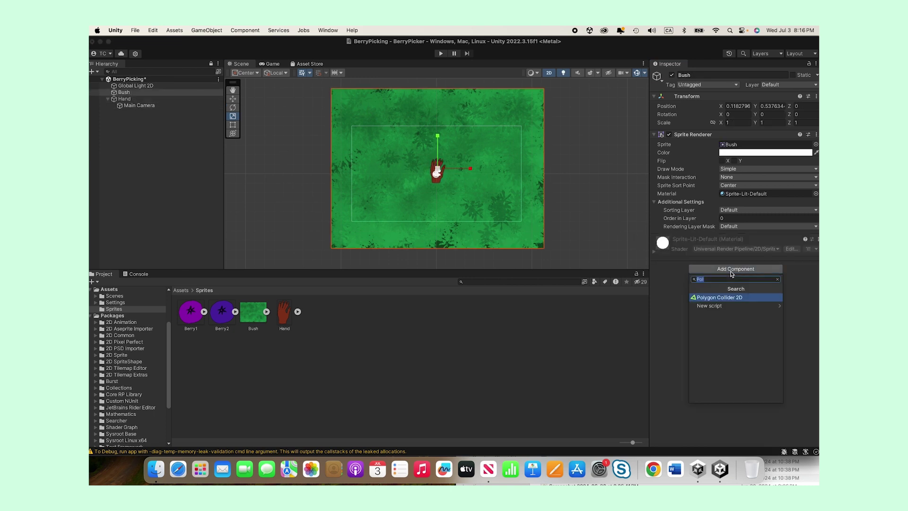
{"action": "left_click", "coordinate": [727, 306]}
{"action": "type", "text": "box"}
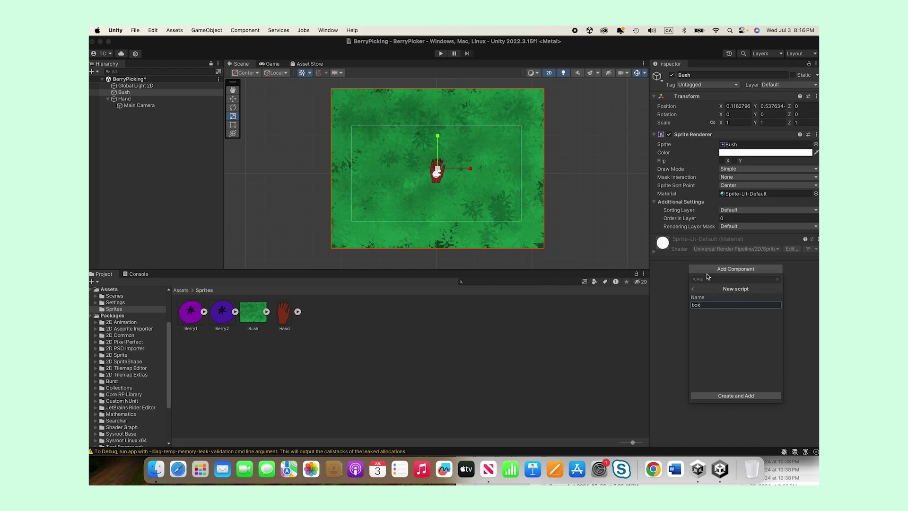
{"action": "left_click", "coordinate": [693, 289]}
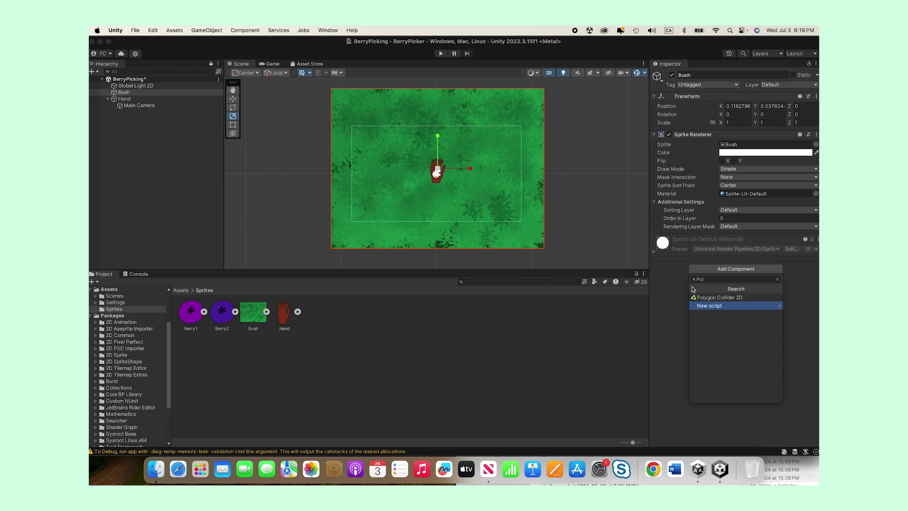
{"action": "type", "text": "box"}
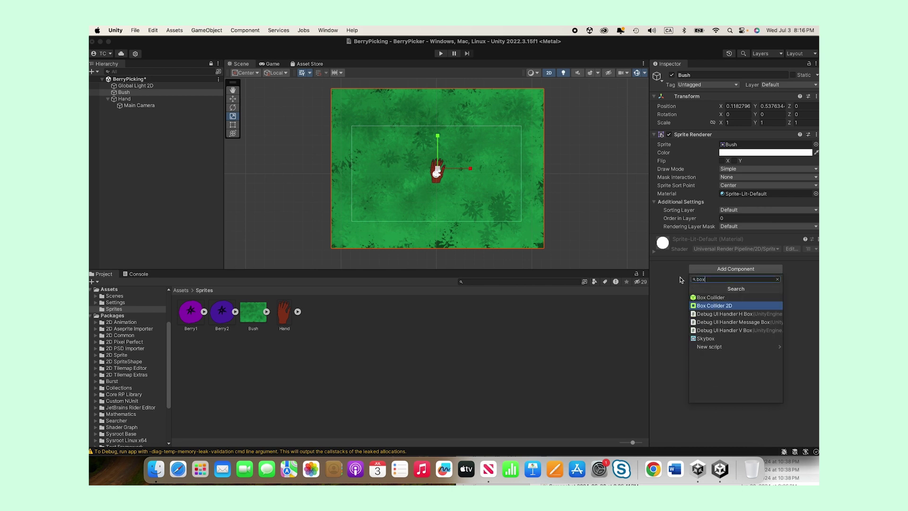
{"action": "left_click", "coordinate": [714, 305]}
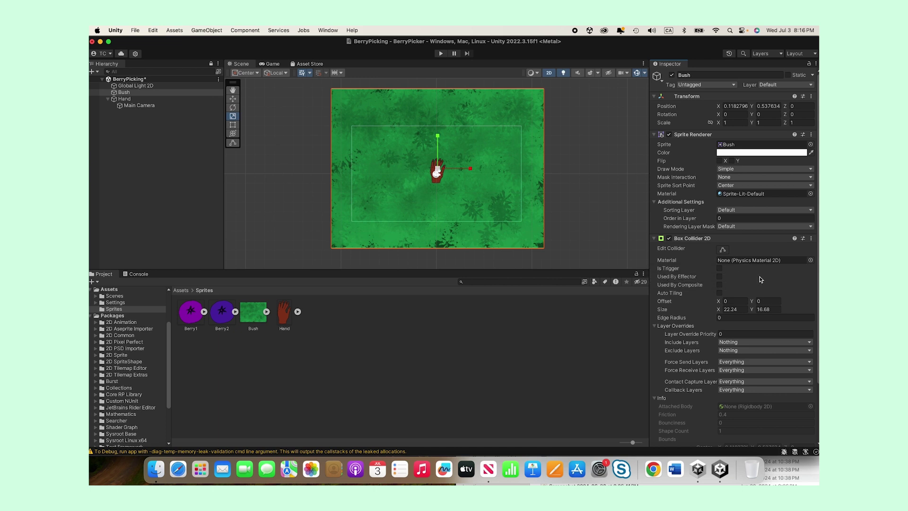
Step: Set the Bush's box collider size to 1 in X and 17 in Y
{"action": "left_click", "coordinate": [738, 309]}
{"action": "type", "text": "20"}
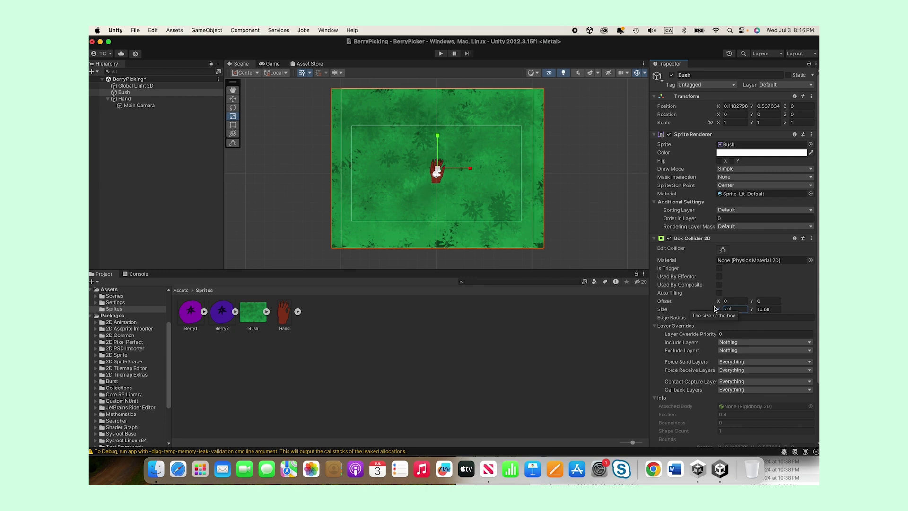
{"action": "key", "text": "BackSpace"}
{"action": "key", "text": "BackSpace"}
{"action": "type", "text": "1"}
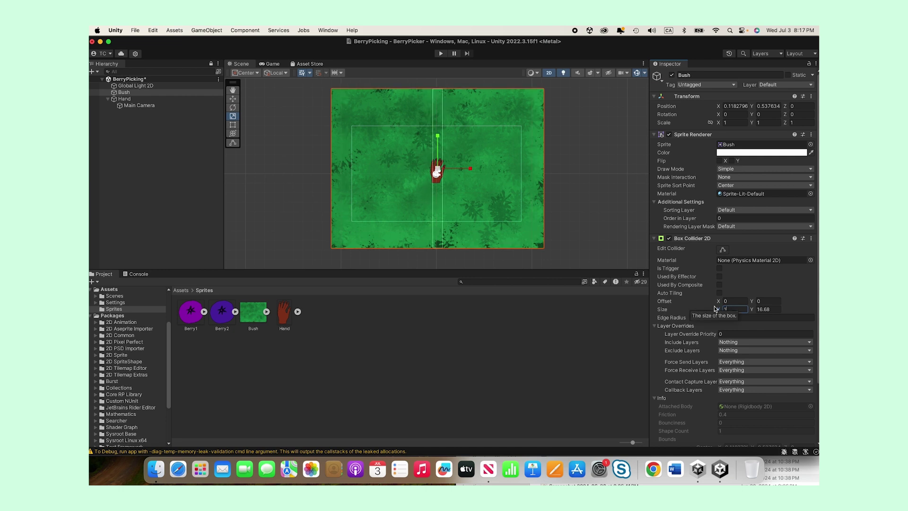
{"action": "type", "text": "5"}
{"action": "key", "text": "BackSpace"}
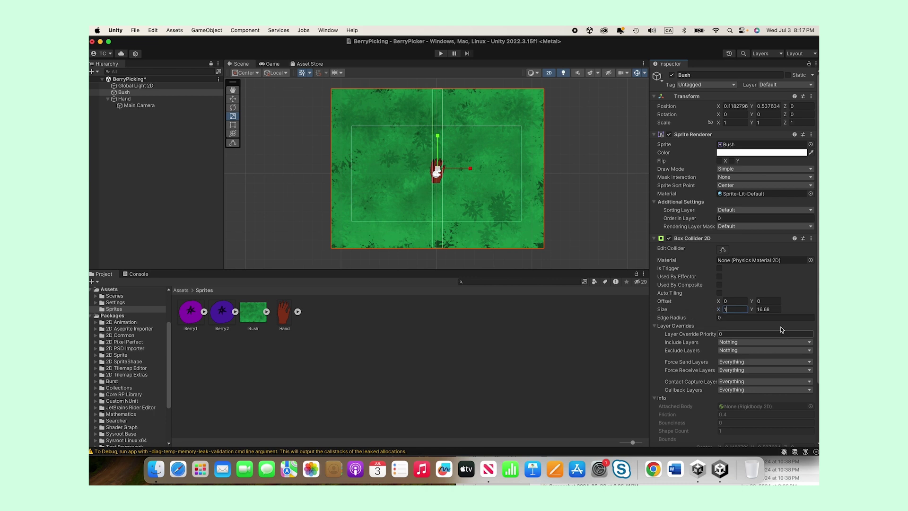
{"action": "key", "text": "Tab"}
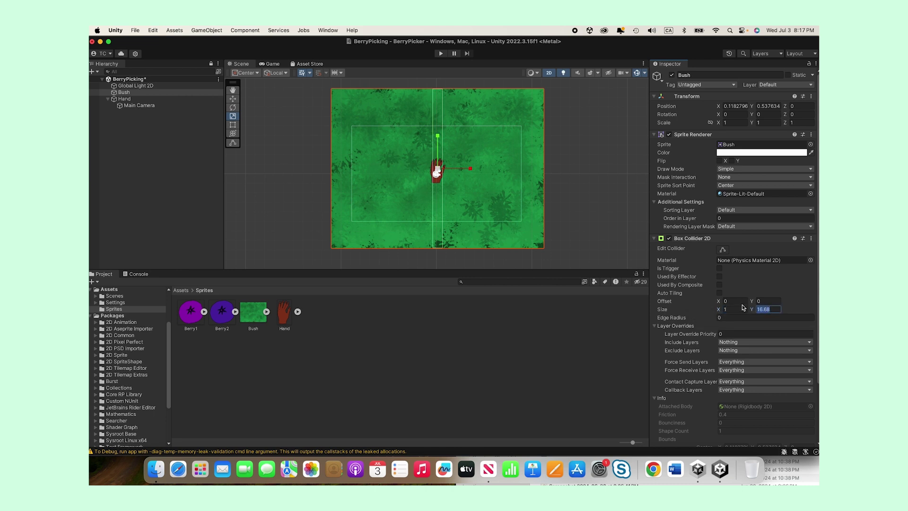
{"action": "type", "text": "17"}
Step: Set the Bush's box collider X offset to -9 so it forms a wall near the bush's left side
{"action": "left_click", "coordinate": [736, 302]}
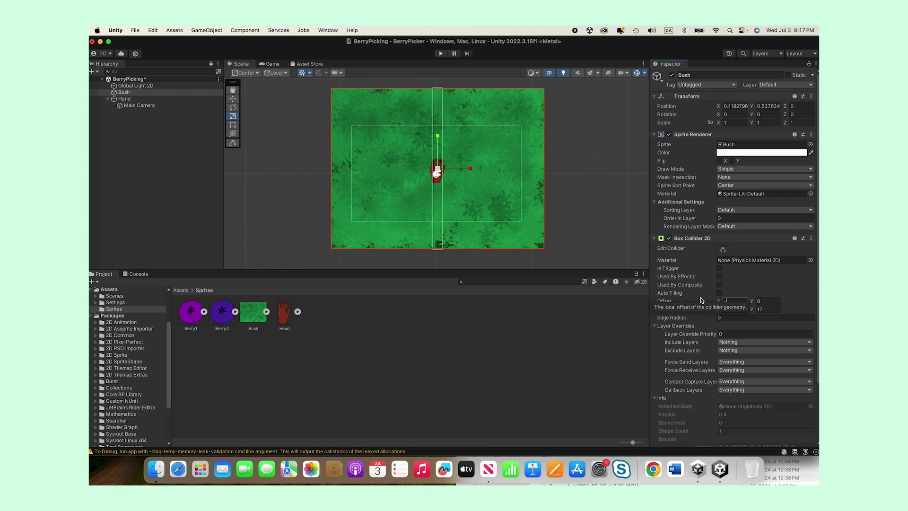
{"action": "type", "text": "-10"}
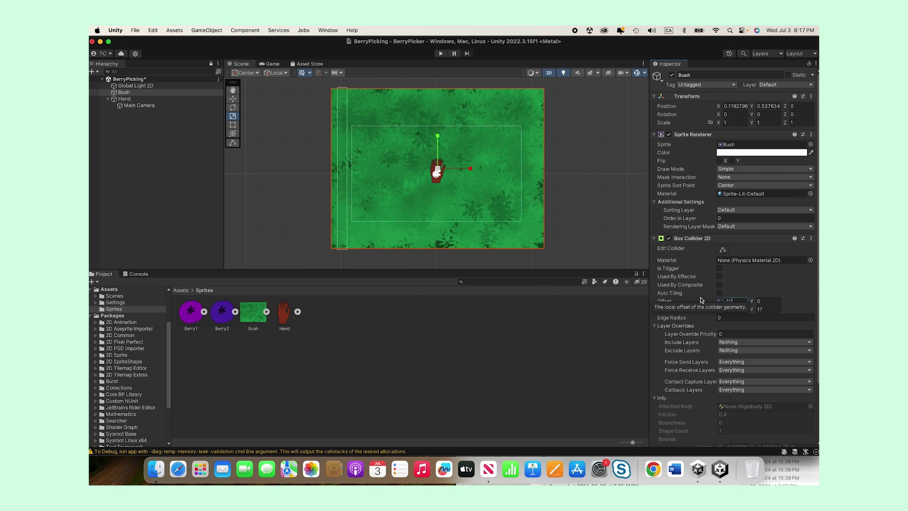
{"action": "key", "text": "BackSpace"}
{"action": "type", "text": "1"}
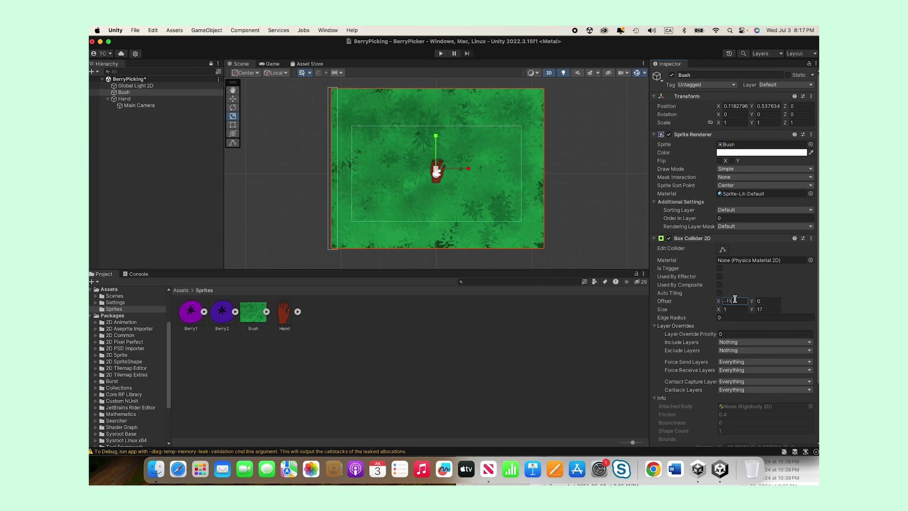
{"action": "key", "text": "BackSpace"}
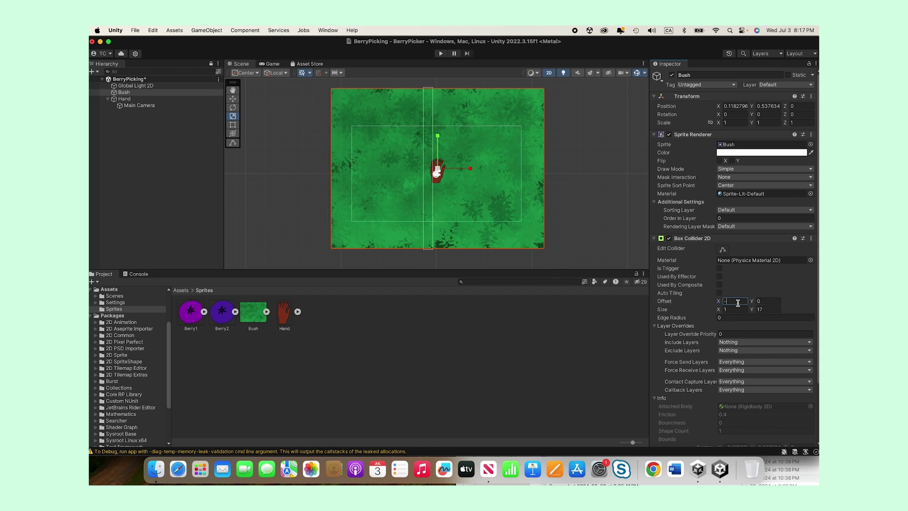
{"action": "key", "text": "BackSpace"}
{"action": "type", "text": "9"}
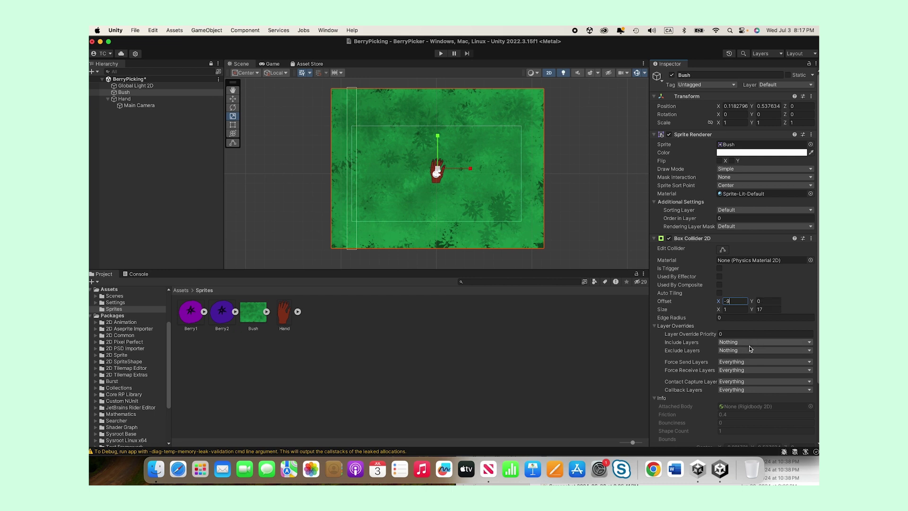
Step: Add a second Box Collider 2D component to the Bush
{"action": "scroll", "coordinate": [689, 360], "scroll_direction": "down", "scroll_amount": 2}
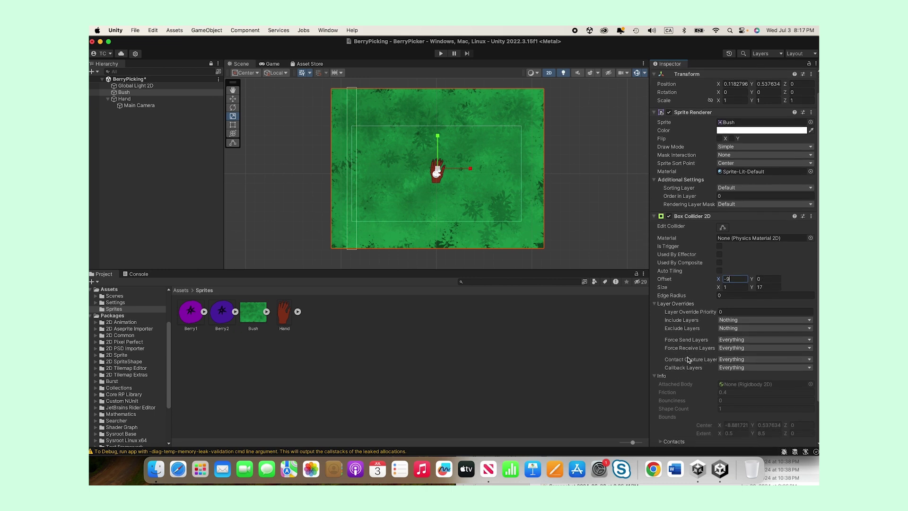
{"action": "scroll", "coordinate": [689, 360], "scroll_direction": "down", "scroll_amount": 1}
{"action": "scroll", "coordinate": [689, 360], "scroll_direction": "down", "scroll_amount": 2}
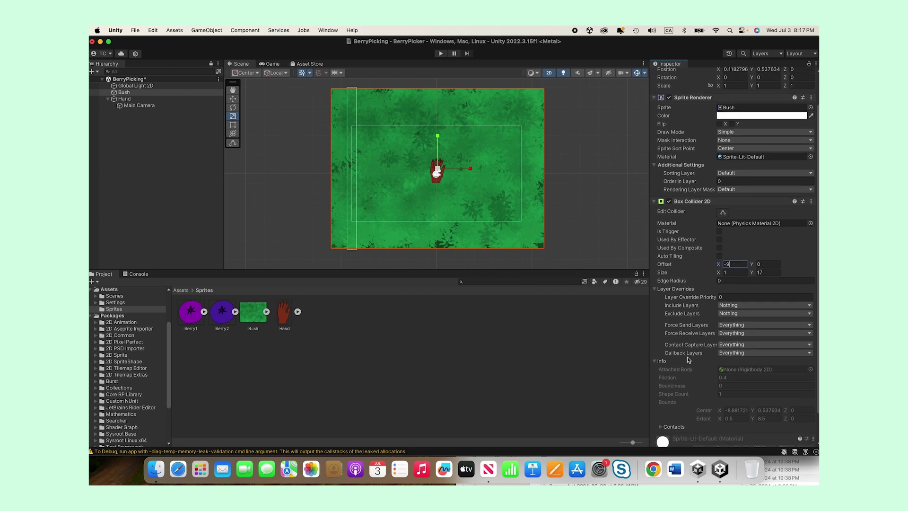
{"action": "scroll", "coordinate": [689, 359], "scroll_direction": "down", "scroll_amount": 2}
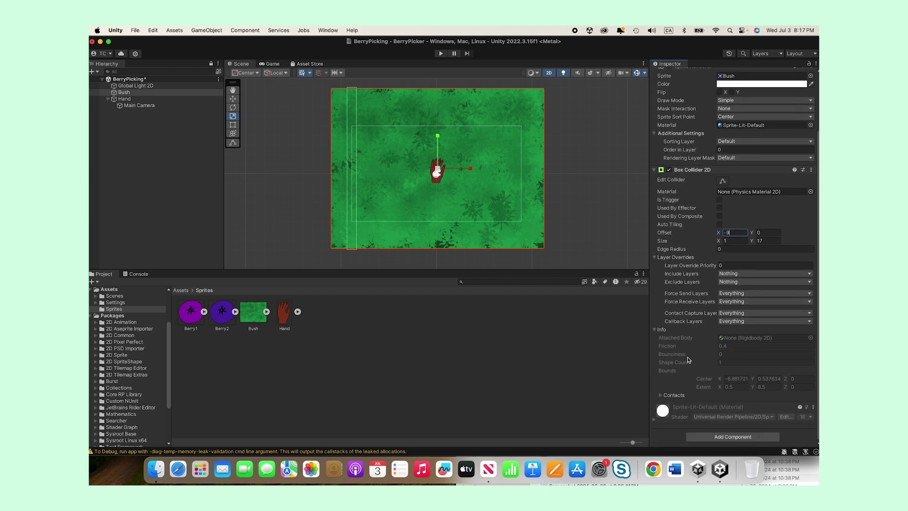
{"action": "left_click", "coordinate": [724, 437]}
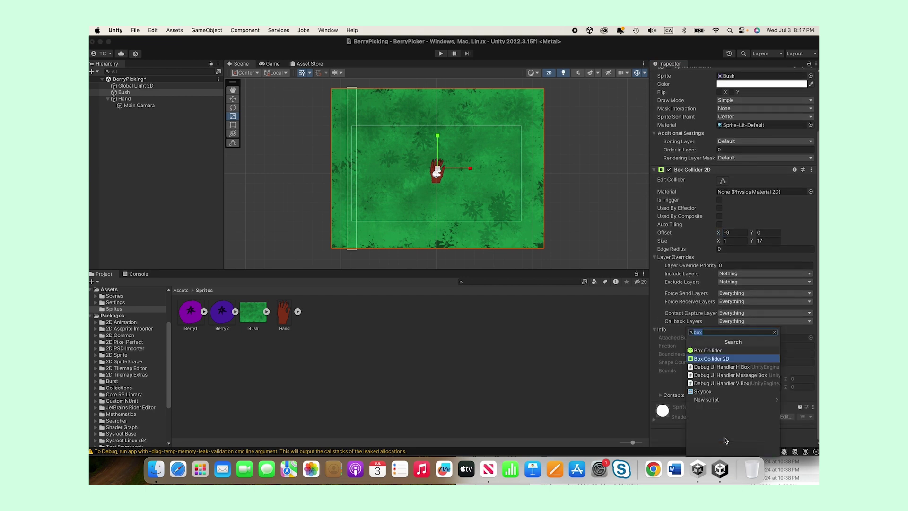
{"action": "left_click", "coordinate": [718, 363]}
{"action": "scroll", "coordinate": [719, 340], "scroll_direction": "down", "scroll_amount": 10}
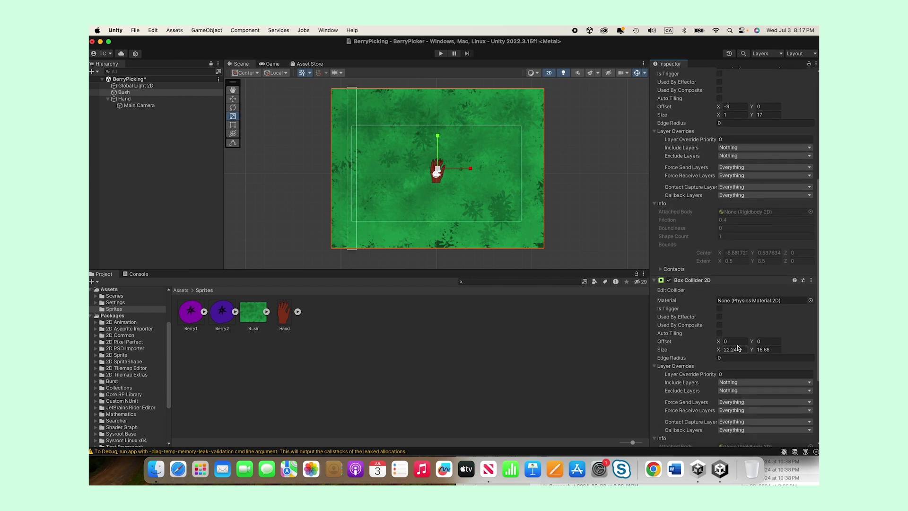
Step: Give the Bush's second box collider an X offset of 9 and a size of 1 in X by 17 in Y
{"action": "left_click", "coordinate": [734, 341]}
{"action": "type", "text": "9"}
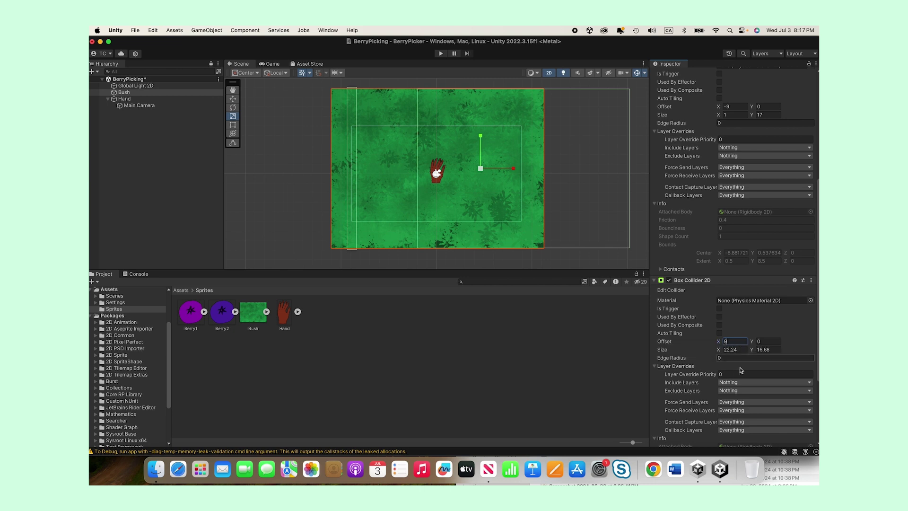
{"action": "key", "text": "Tab"}
{"action": "key", "text": "Tab"}
{"action": "type", "text": "1"}
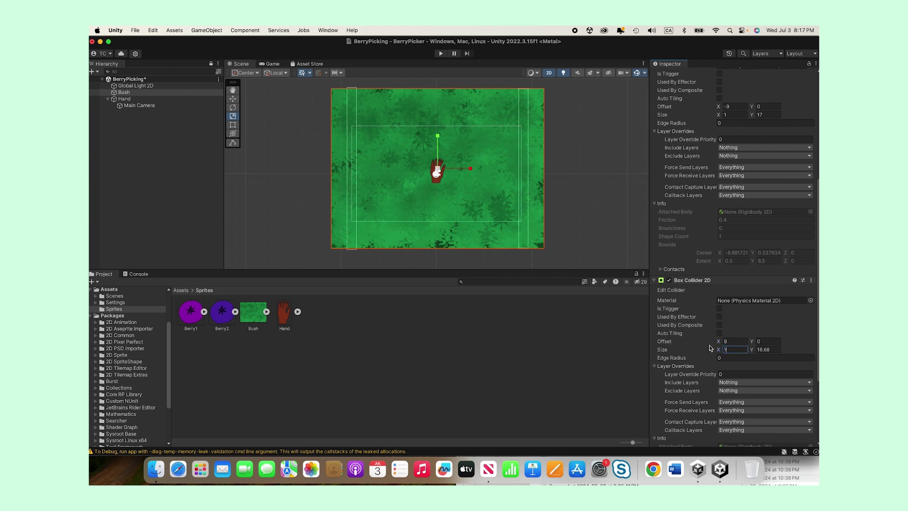
{"action": "left_click", "coordinate": [772, 350]}
{"action": "type", "text": "17"}
{"action": "scroll", "coordinate": [710, 369], "scroll_direction": "down", "scroll_amount": 3}
{"action": "scroll", "coordinate": [711, 369], "scroll_direction": "down", "scroll_amount": 2}
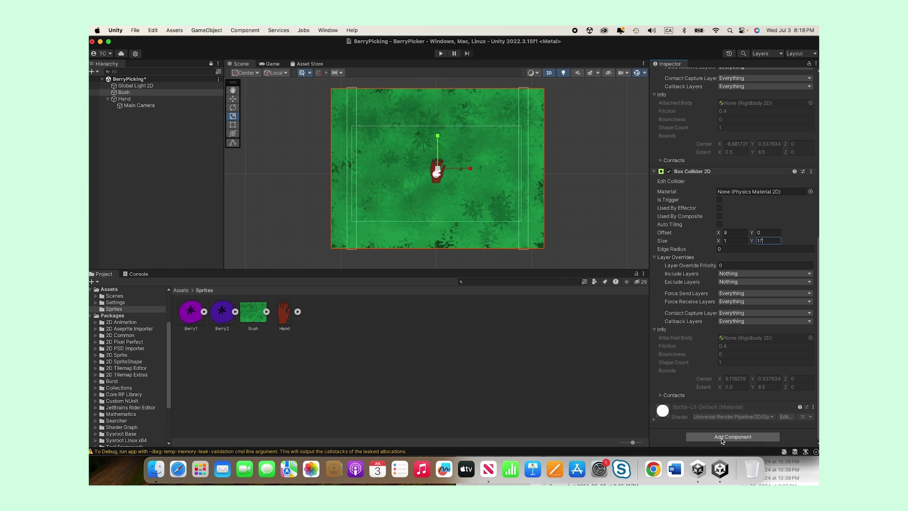
Step: Add a third Box Collider 2D to the Bush and set its size to 20 in X and 1 in Y
{"action": "left_click", "coordinate": [722, 440]}
{"action": "left_click", "coordinate": [716, 361]}
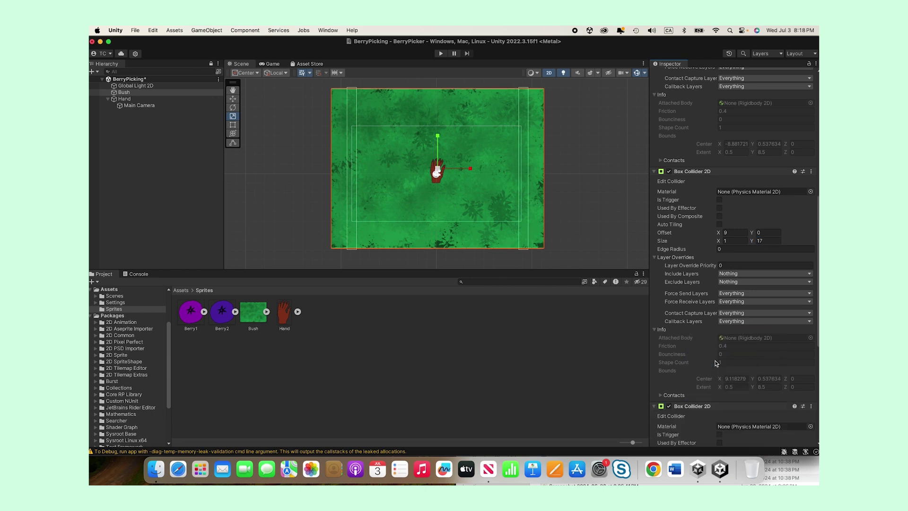
{"action": "scroll", "coordinate": [717, 362], "scroll_direction": "down", "scroll_amount": 6}
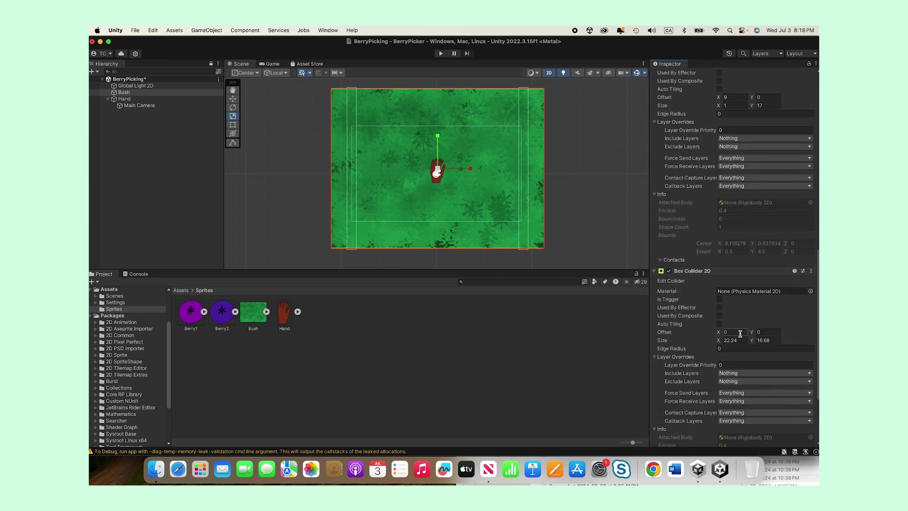
{"action": "key", "text": "Tab"}
{"action": "type", "text": "1"}
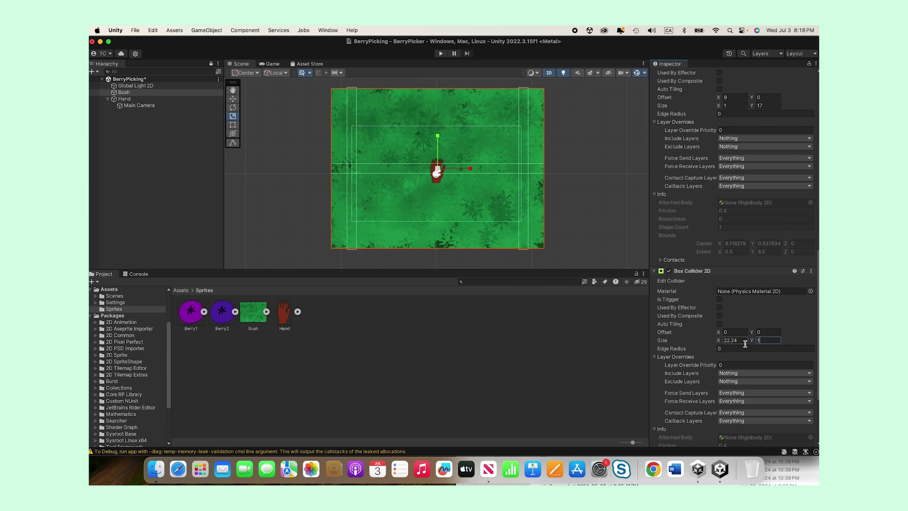
{"action": "left_click", "coordinate": [738, 340]}
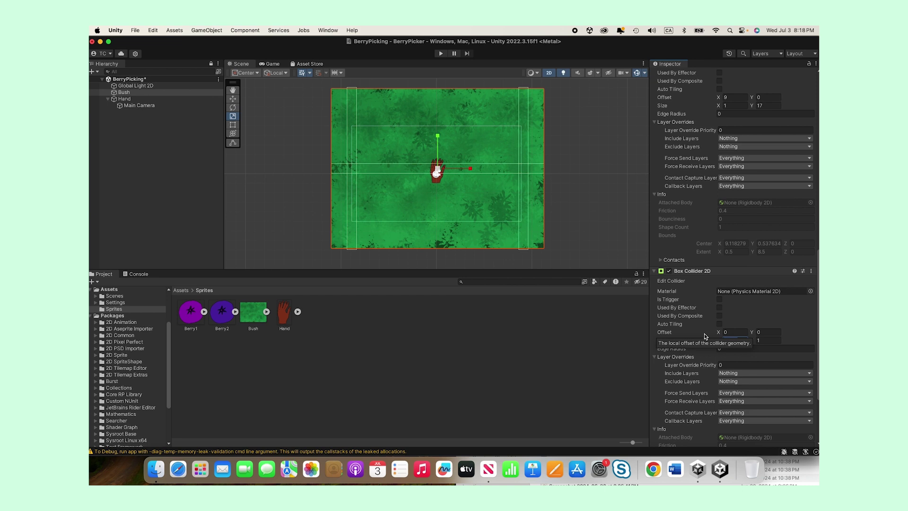
{"action": "type", "text": "20"}
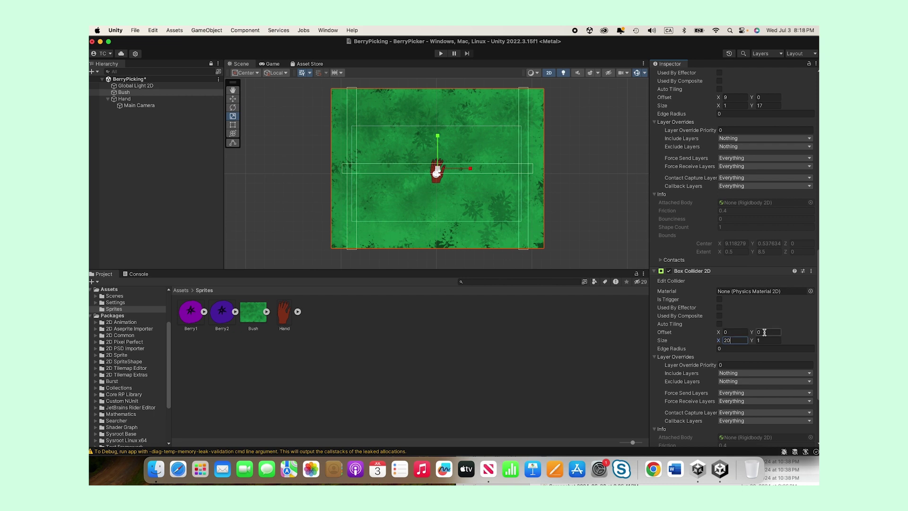
{"action": "left_click", "coordinate": [734, 332]}
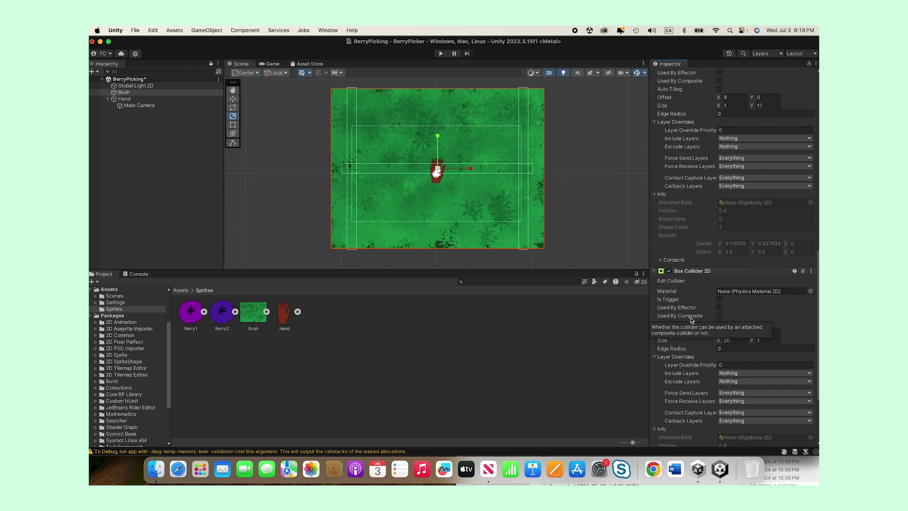
{"action": "type", "text": "-2"}
{"action": "key", "text": "BackSpace"}
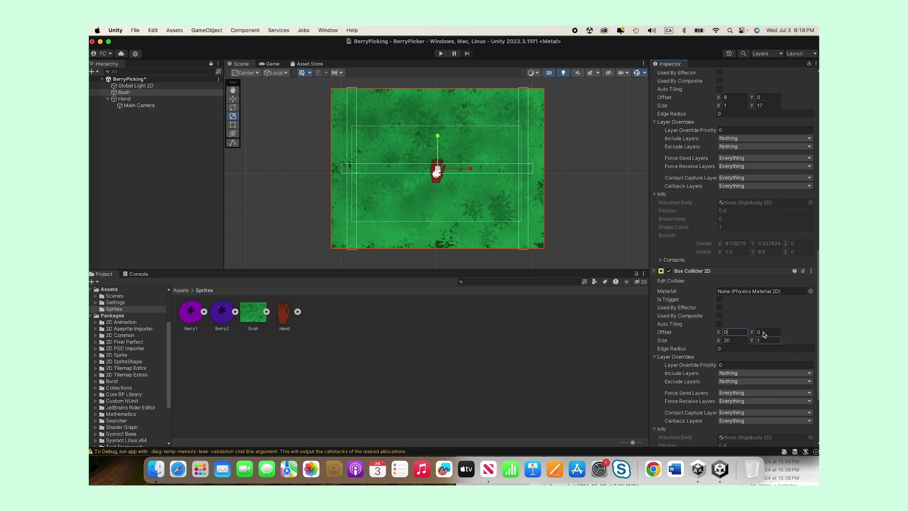
Step: Try Y offsets of -15, -10, -9 and 9 for the Bush's third box collider
{"action": "left_click", "coordinate": [760, 333]}
{"action": "type", "text": "-15"}
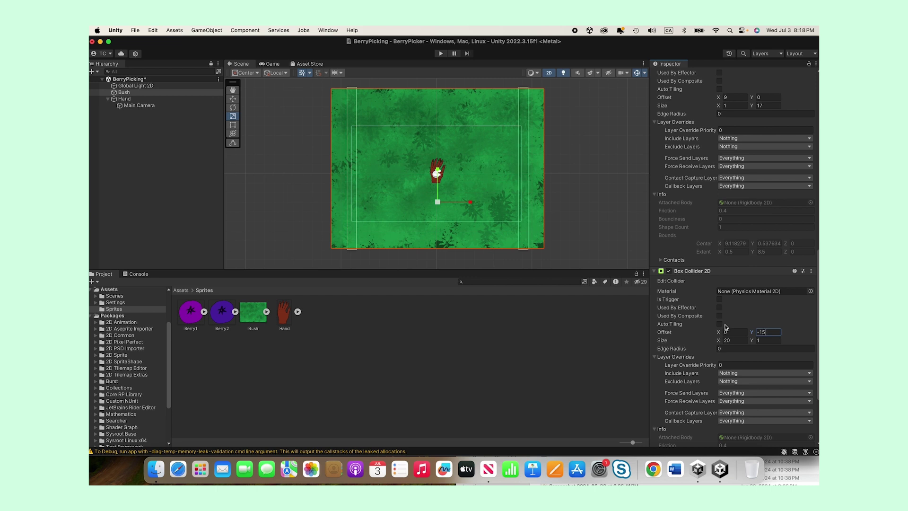
{"action": "key", "text": "BackSpace"}
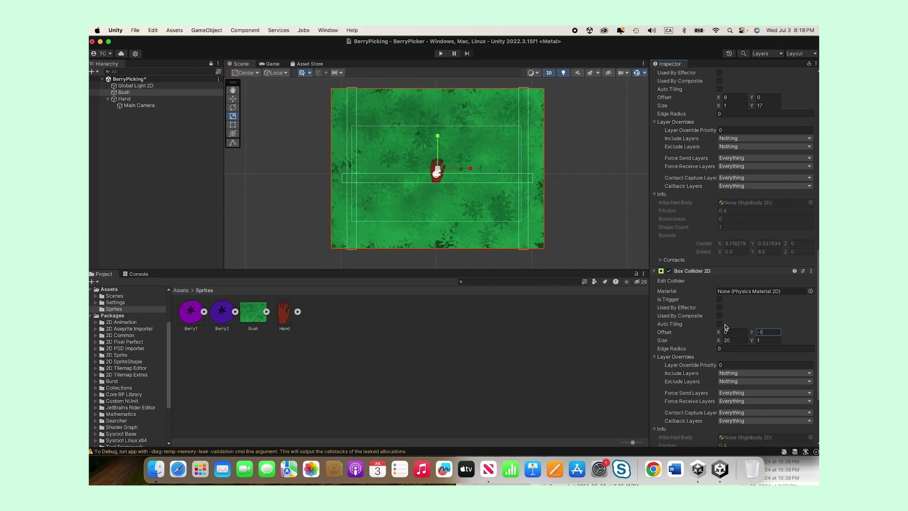
{"action": "type", "text": "0"}
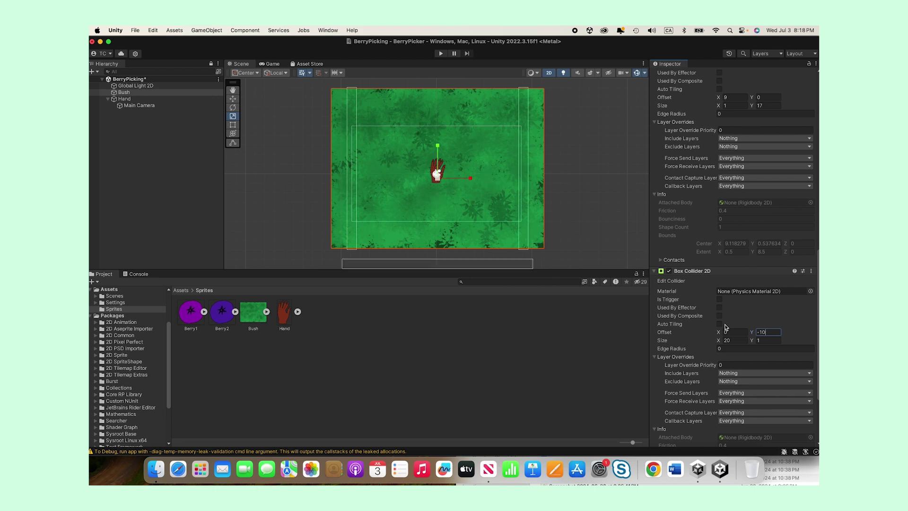
{"action": "key", "text": "BackSpace"}
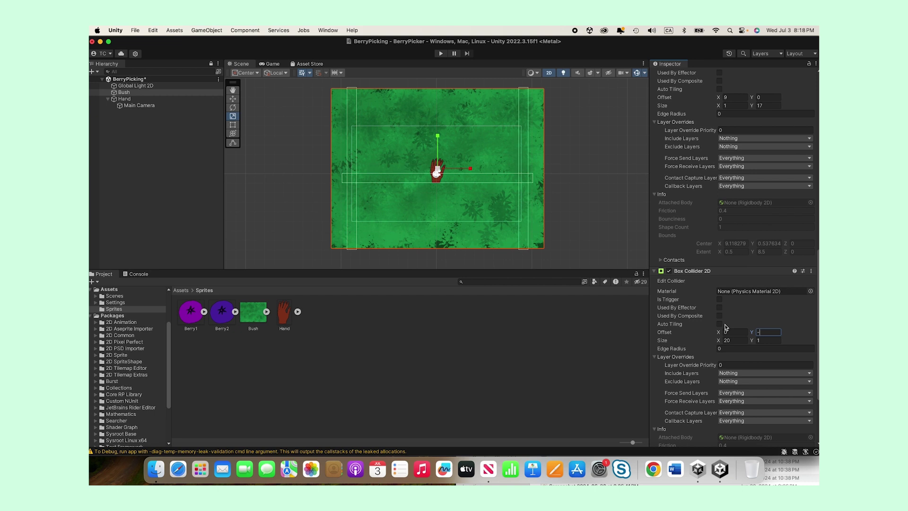
{"action": "type", "text": "09"}
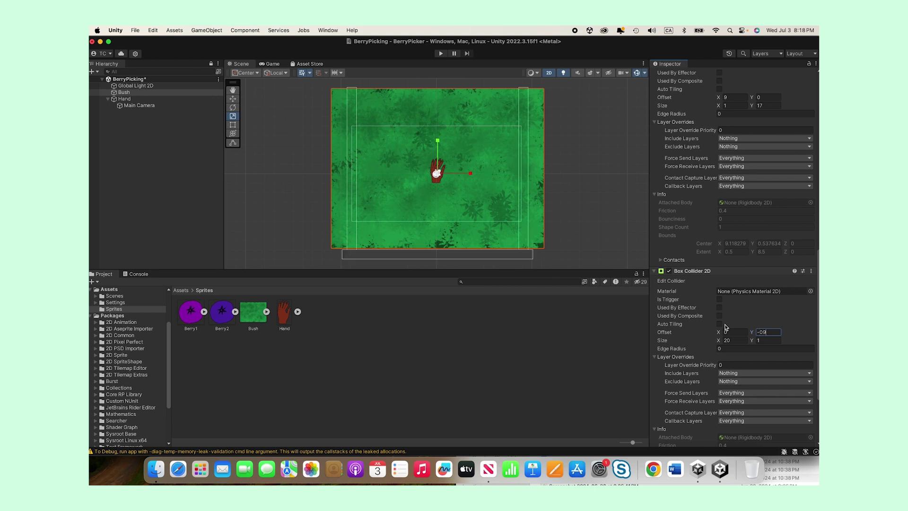
{"action": "key", "text": "BackSpace"}
{"action": "key", "text": "BackSpace"}
{"action": "type", "text": "9"}
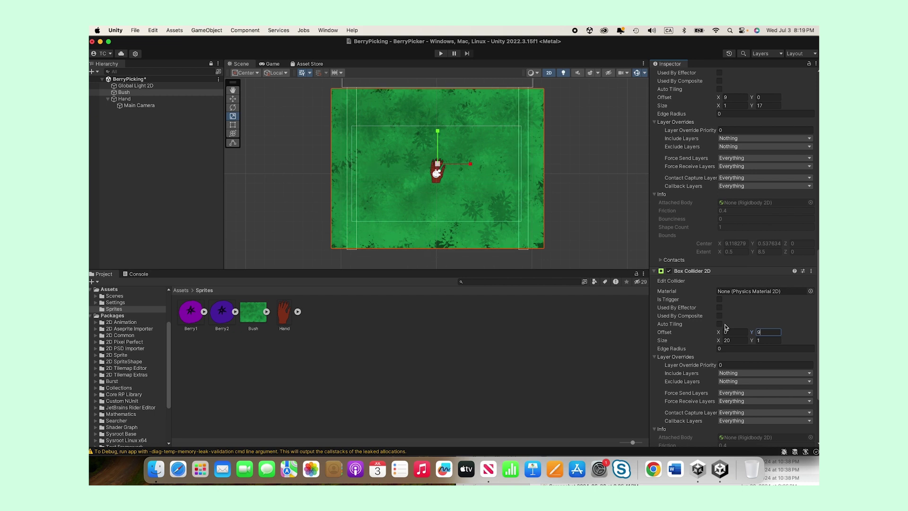
Step: Set the Y offset of the Bush's third box collider to 6 so it forms a wall near the bush's upper edge
{"action": "key", "text": "BackSpace"}
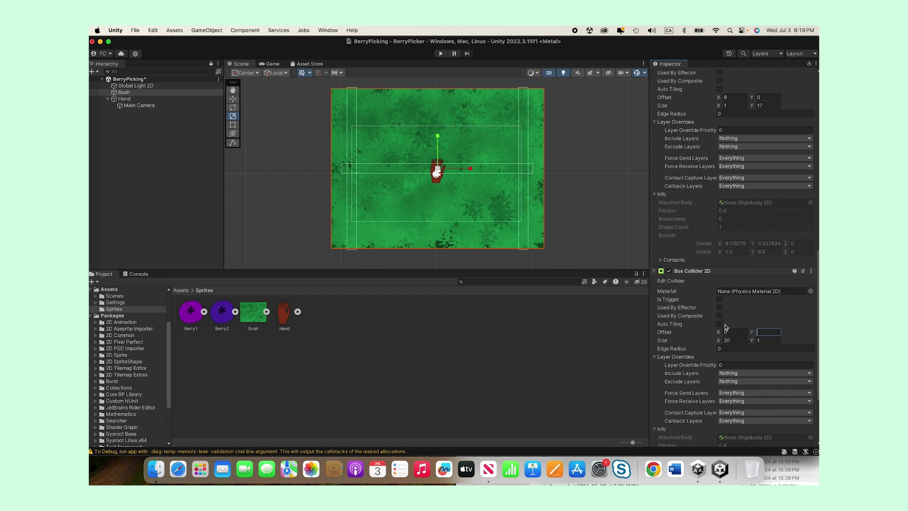
{"action": "type", "text": "8"}
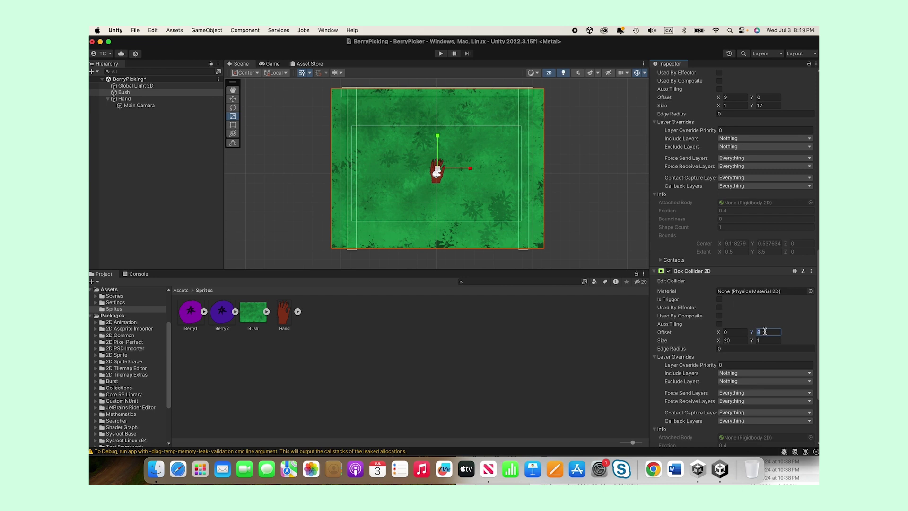
{"action": "type", "text": "6"}
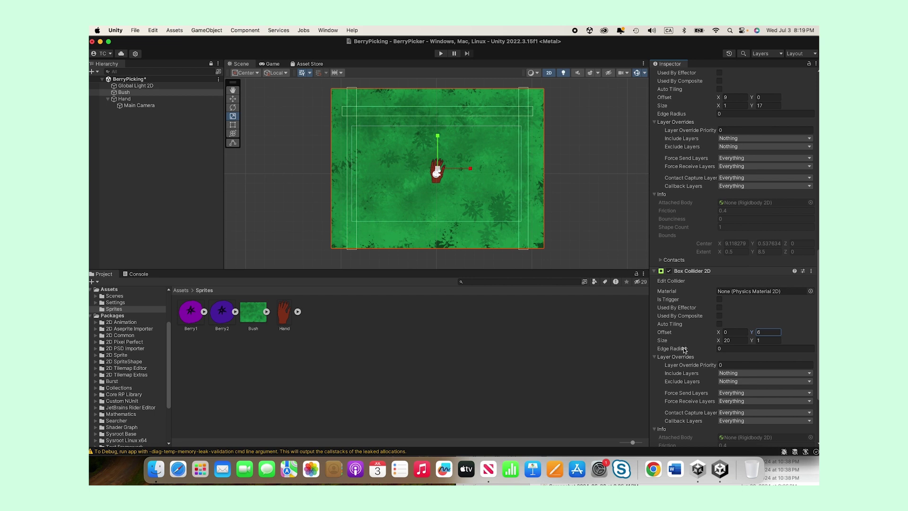
Step: Add a fourth Box Collider 2D component to the Bush
{"action": "scroll", "coordinate": [676, 360], "scroll_direction": "down", "scroll_amount": 1}
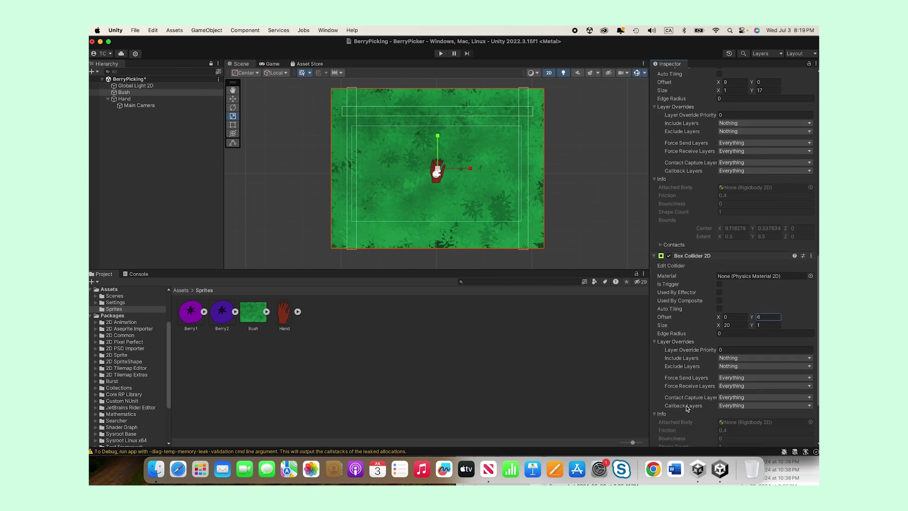
{"action": "scroll", "coordinate": [686, 405], "scroll_direction": "down", "scroll_amount": 5}
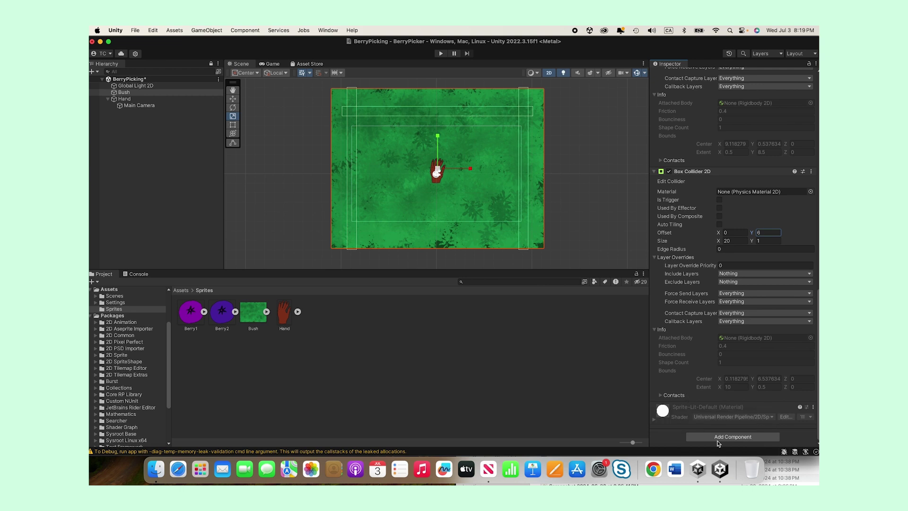
{"action": "left_click", "coordinate": [725, 437]}
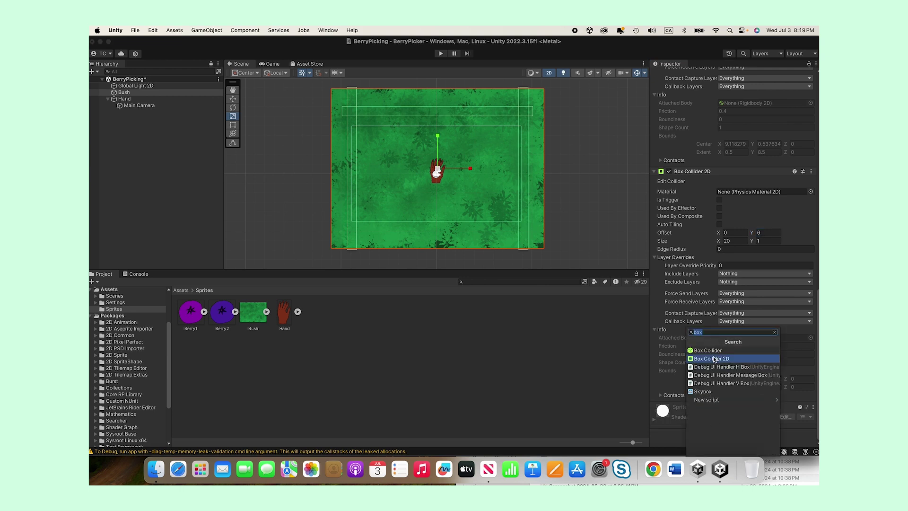
{"action": "left_click", "coordinate": [713, 356]}
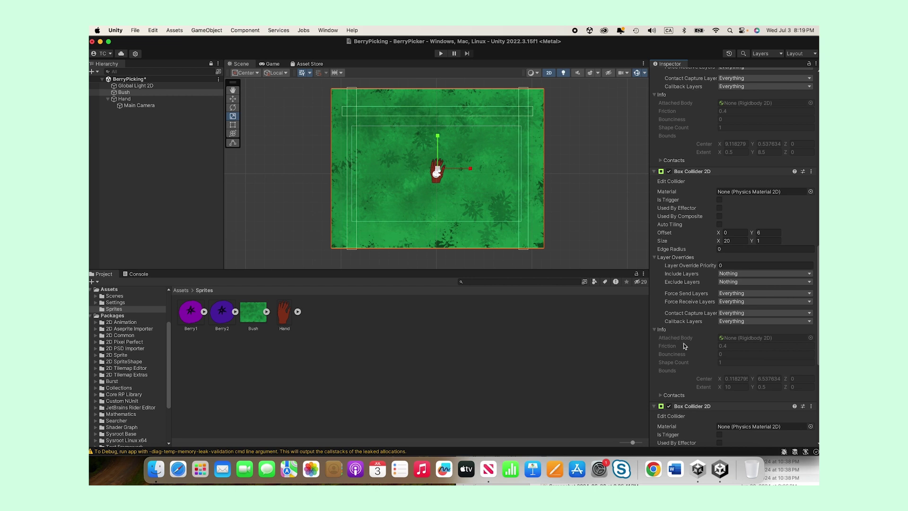
Step: Set the size of the Bush's fourth box collider to 20 in X and 1 in Y
{"action": "scroll", "coordinate": [717, 374], "scroll_direction": "down", "scroll_amount": 5}
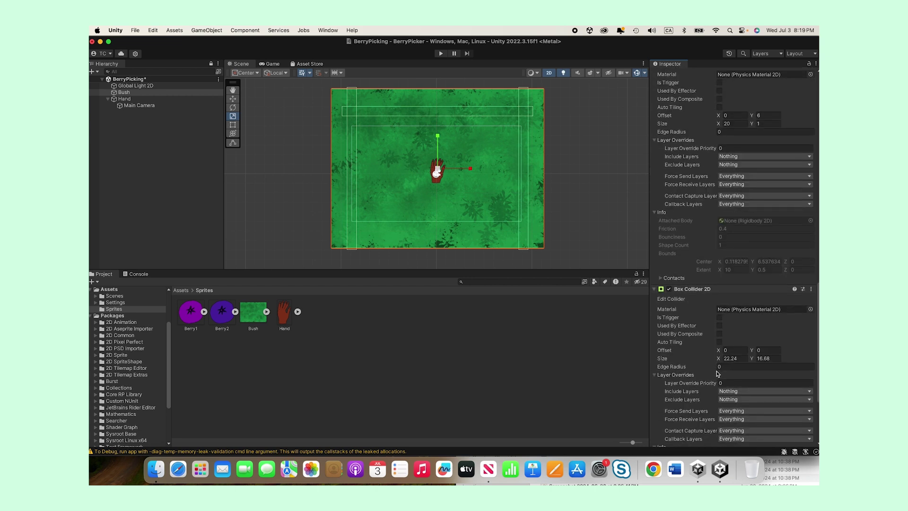
{"action": "key", "text": "BackSpace"}
{"action": "key", "text": "BackSpace"}
{"action": "key", "text": "BackSpace"}
{"action": "key", "text": "BackSpace"}
{"action": "type", "text": "0"}
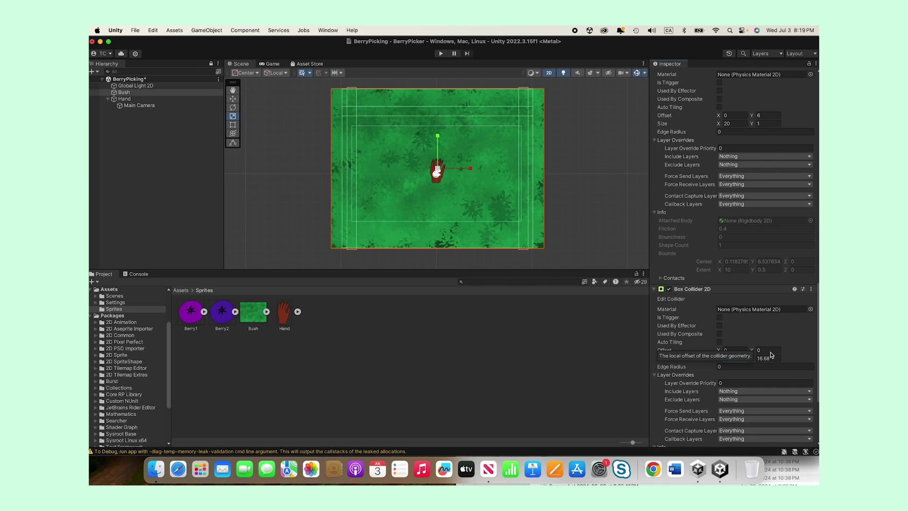
{"action": "key", "text": "Tab"}
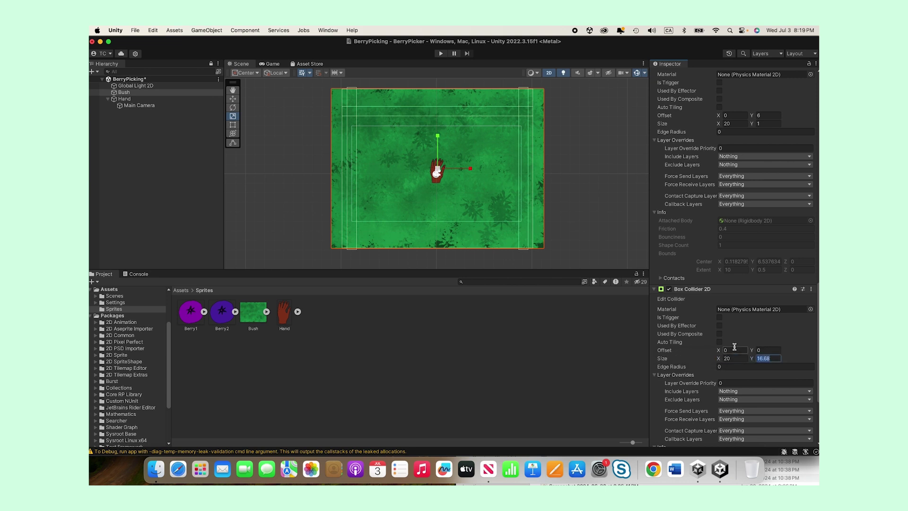
{"action": "type", "text": "1"}
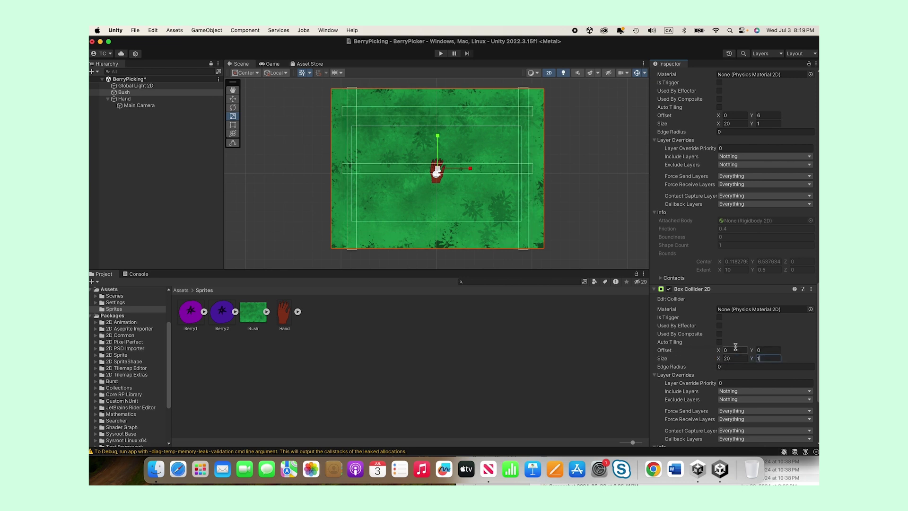
Step: Set the fourth box collider's Y offset to -7 so it forms a wall near the bush's lower edge
{"action": "left_click", "coordinate": [768, 350]}
{"action": "key", "text": "BackSpace"}
{"action": "type", "text": "-6"}
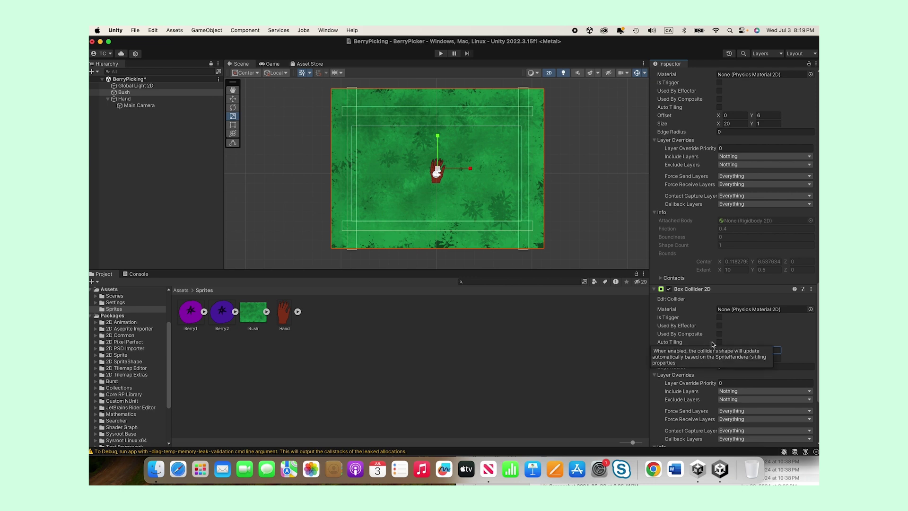
{"action": "type", "text": "-7"}
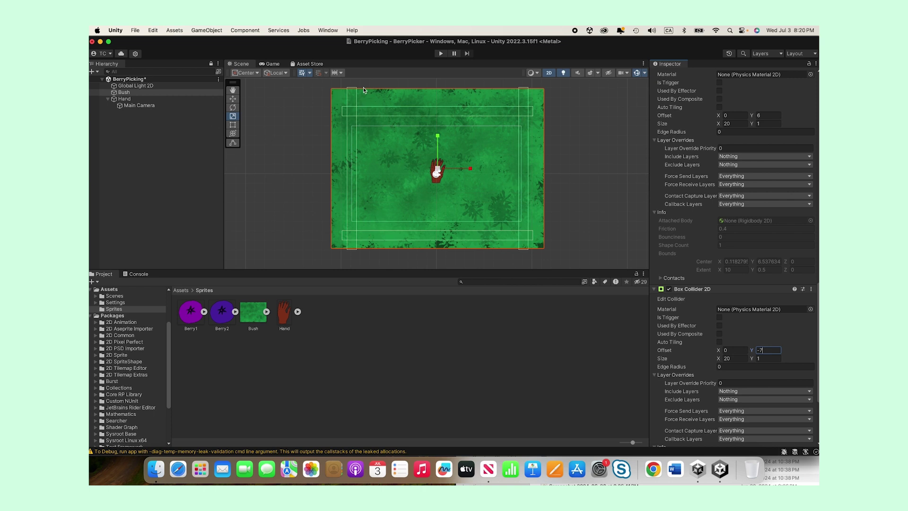
Step: Run the game to check the hand and bush in Play mode, and stop it again
{"action": "left_click", "coordinate": [439, 56]}
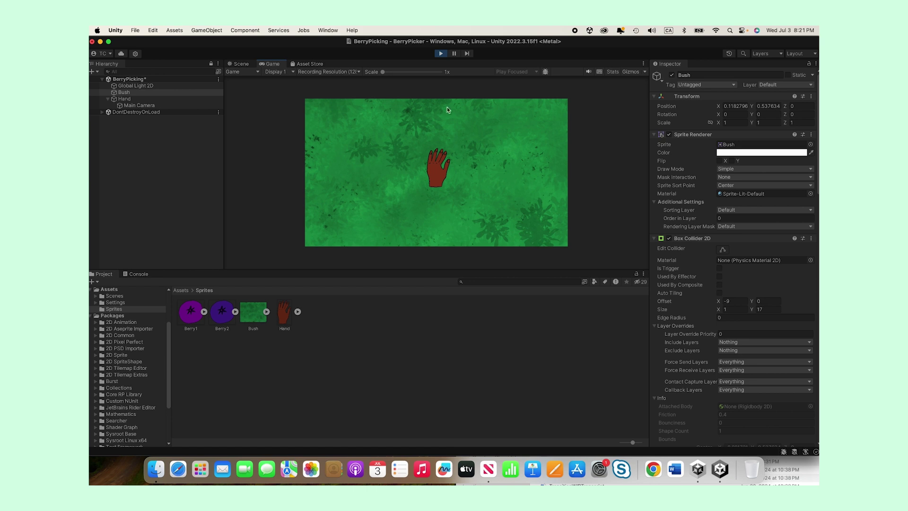
{"action": "left_click", "coordinate": [440, 53]}
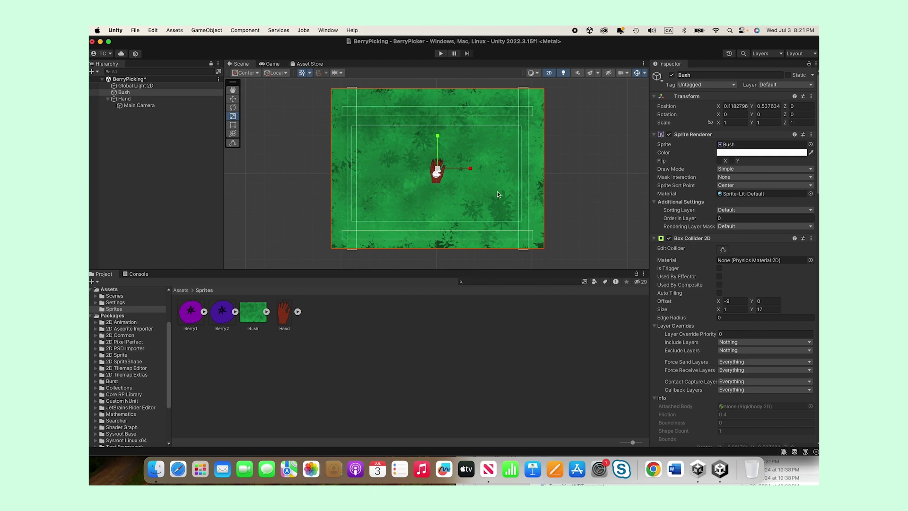
Step: Create a new script named PlayerController and add it to the Hand object
{"action": "left_click", "coordinate": [148, 100]}
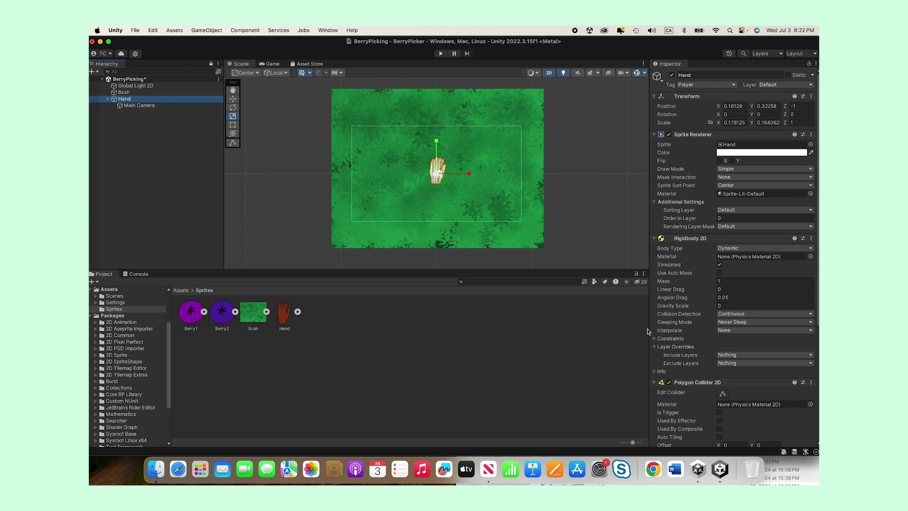
{"action": "scroll", "coordinate": [701, 352], "scroll_direction": "down", "scroll_amount": 5}
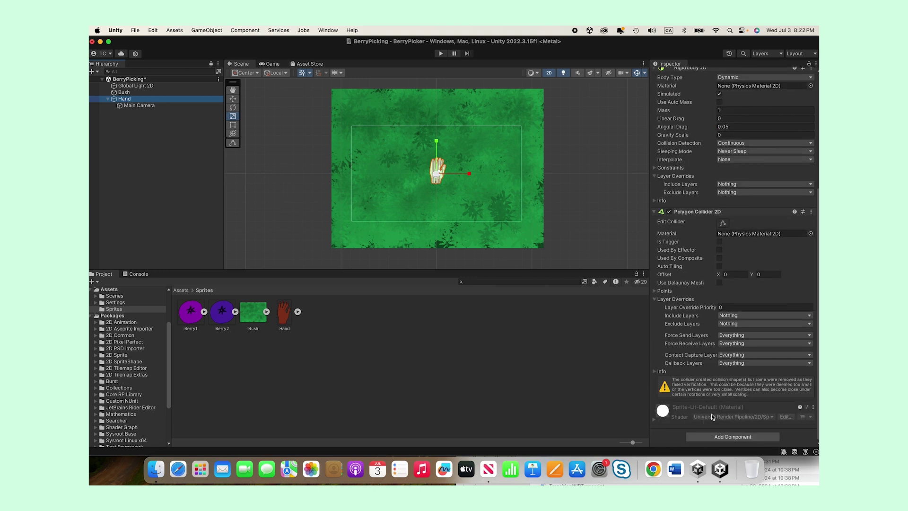
{"action": "left_click", "coordinate": [723, 437]}
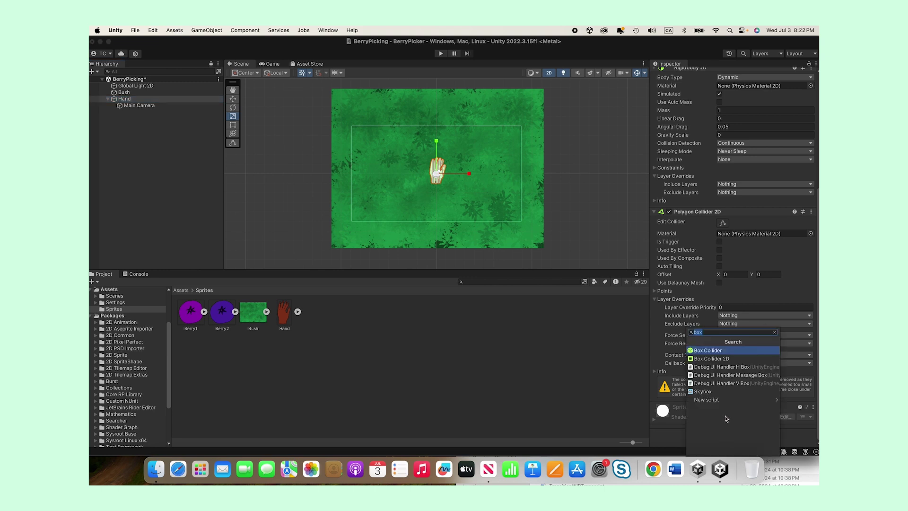
{"action": "left_click", "coordinate": [714, 400]}
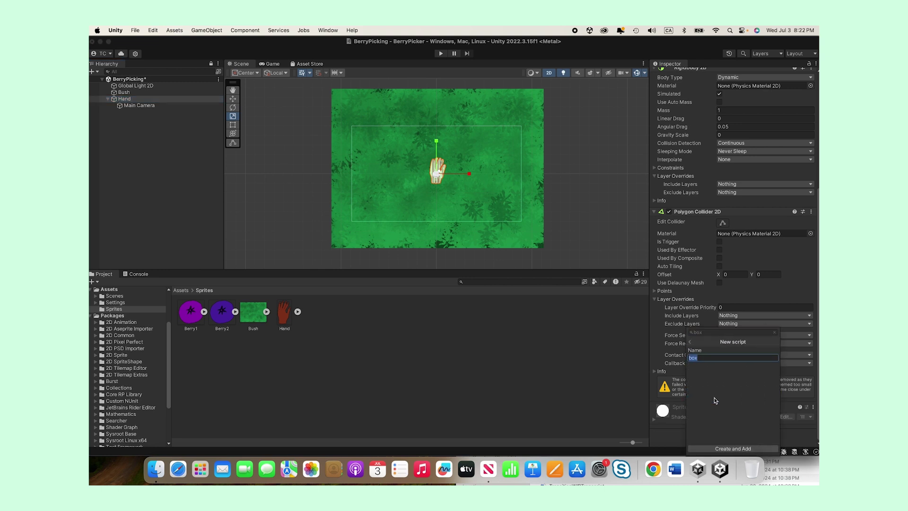
{"action": "type", "text": "PlayerController"}
{"action": "left_click", "coordinate": [733, 449]}
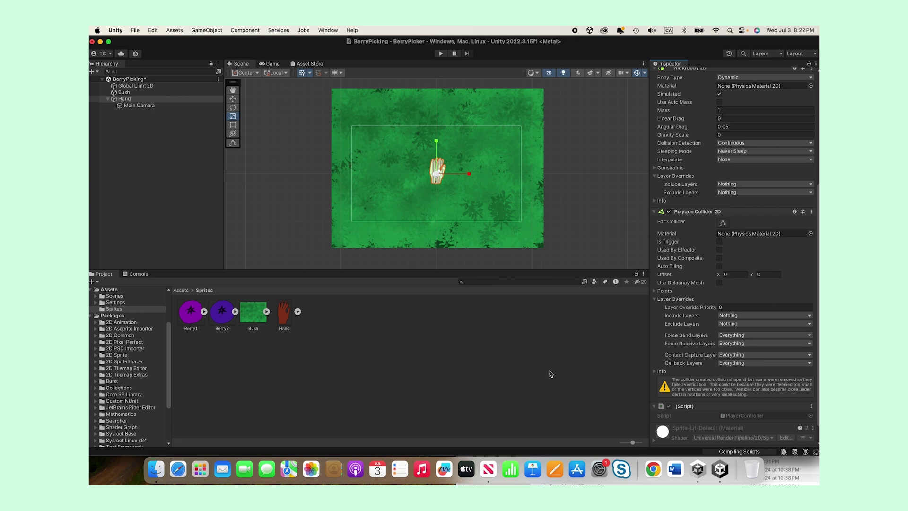
Step: Open the PlayerController script in Visual Studio and ignore the non-responsive application alert
{"action": "left_click", "coordinate": [738, 417]}
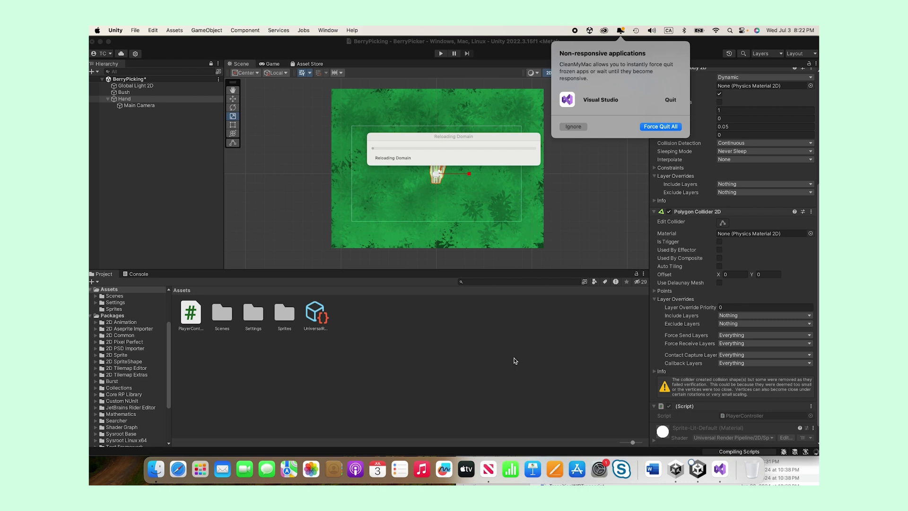
{"action": "left_click", "coordinate": [582, 127]}
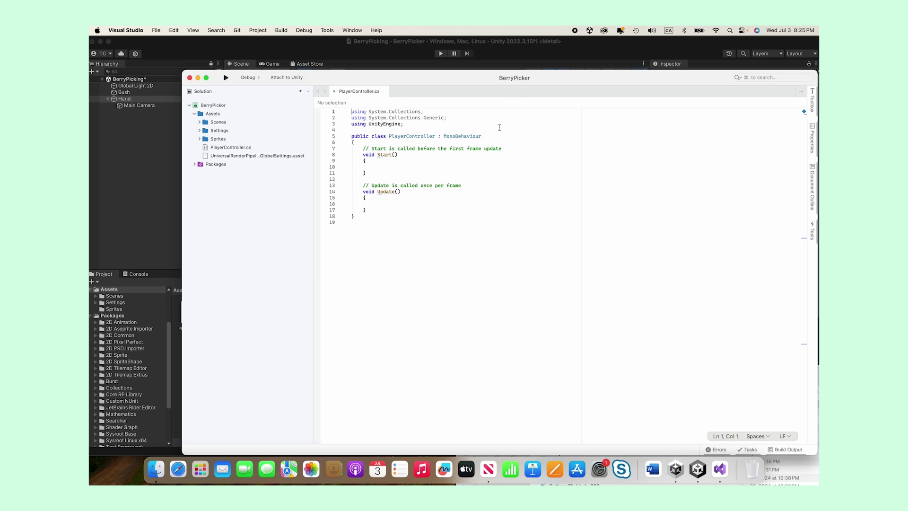
Step: Declare a public float field named speed at the start of the PlayerController class
{"action": "left_click", "coordinate": [386, 142]}
{"action": "key", "text": "Return"}
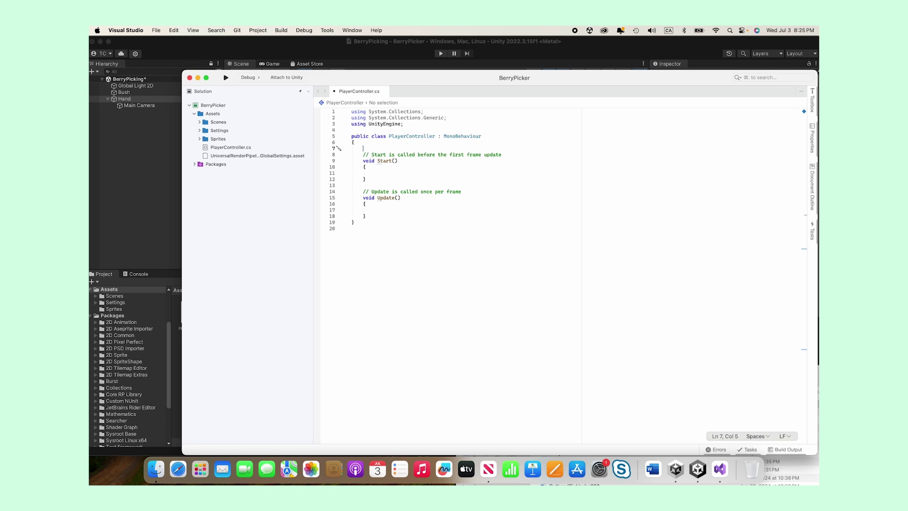
{"action": "type", "text": "public float speed;"}
{"action": "key", "text": "Return"}
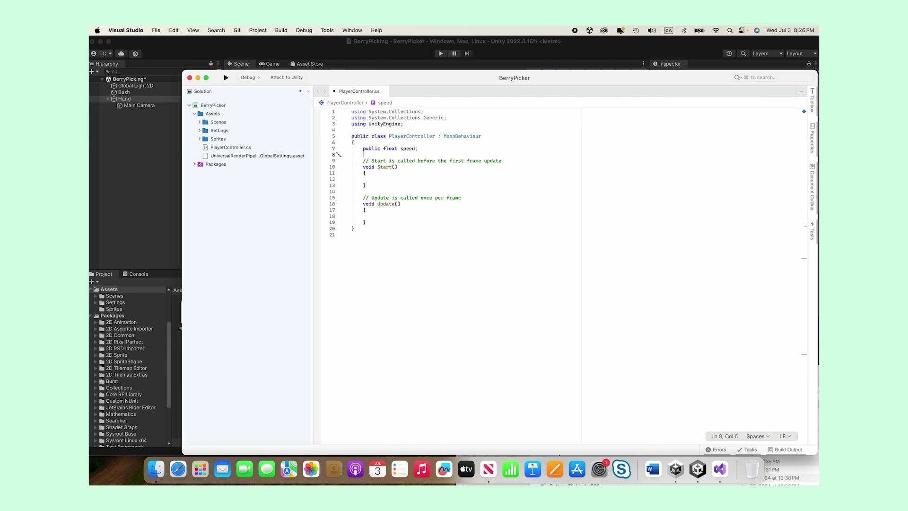
Step: Declare a private Rigidbody2D field named rb2d directly below the speed field
{"action": "type", "text": "private Ridg"}
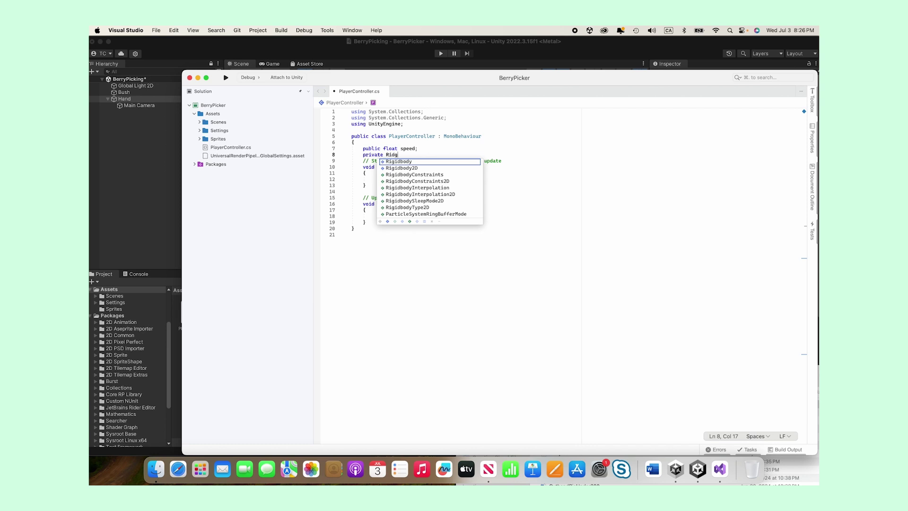
{"action": "left_click", "coordinate": [424, 168]}
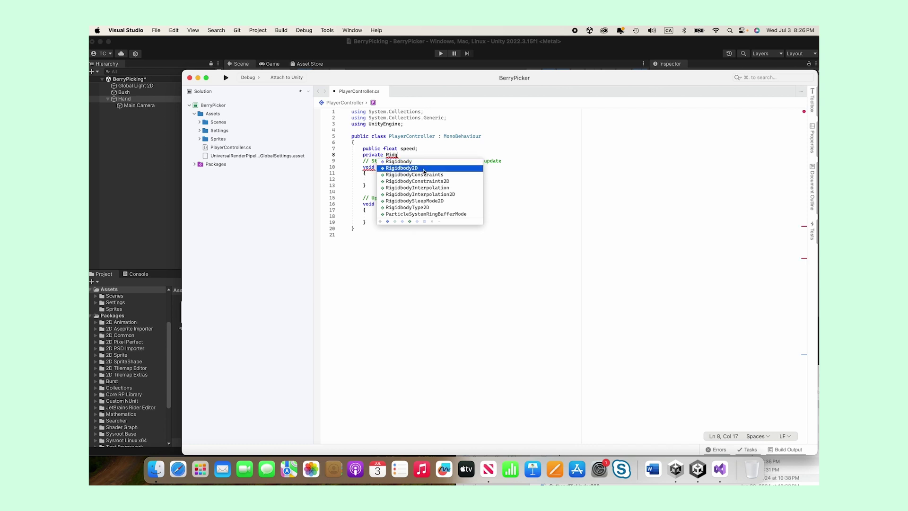
{"action": "key", "text": "Return"}
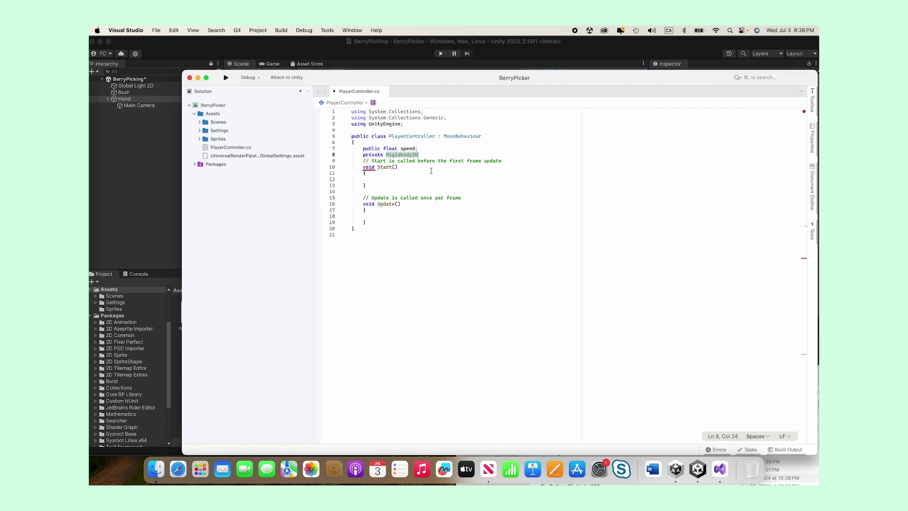
{"action": "type", "text": "rb2"}
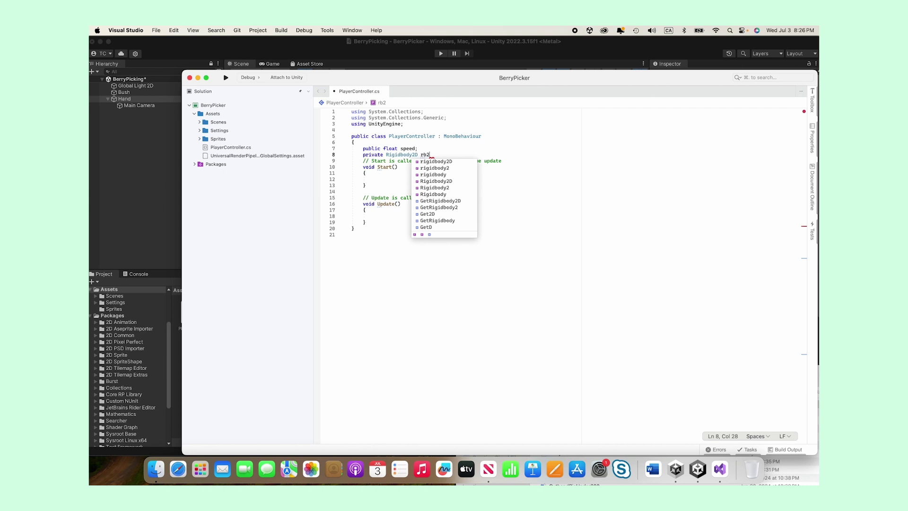
{"action": "type", "text": "d;"}
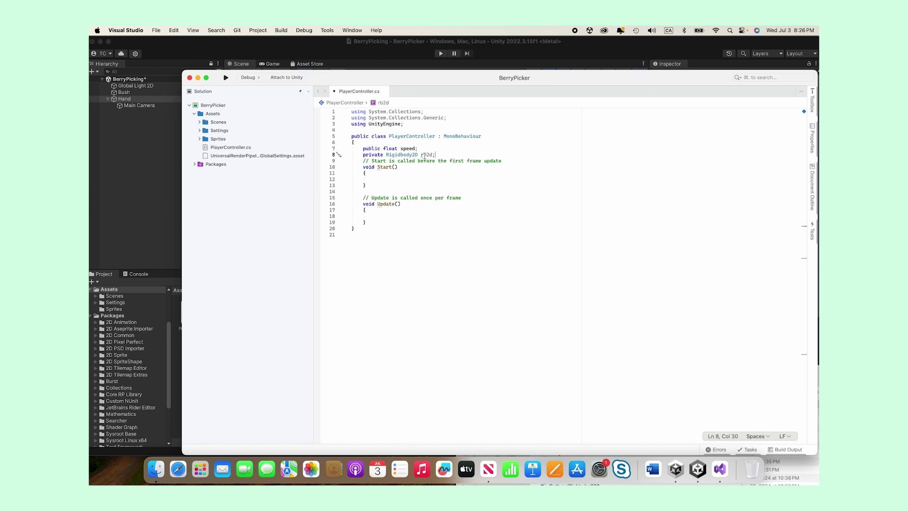
Step: In the body of Start(), write the beginning of the assignment "rb2d = GetComponent"
{"action": "mouse_move", "coordinate": [422, 156]}
{"action": "left_click", "coordinate": [425, 166]}
{"action": "mouse_move", "coordinate": [392, 168]}
{"action": "left_click", "coordinate": [379, 174]}
{"action": "key", "text": "Return"}
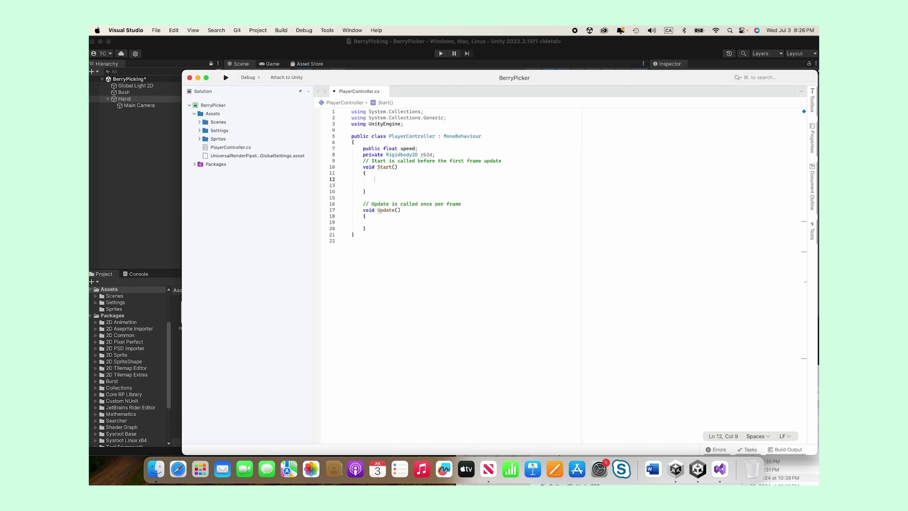
{"action": "type", "text": "rb2d"}
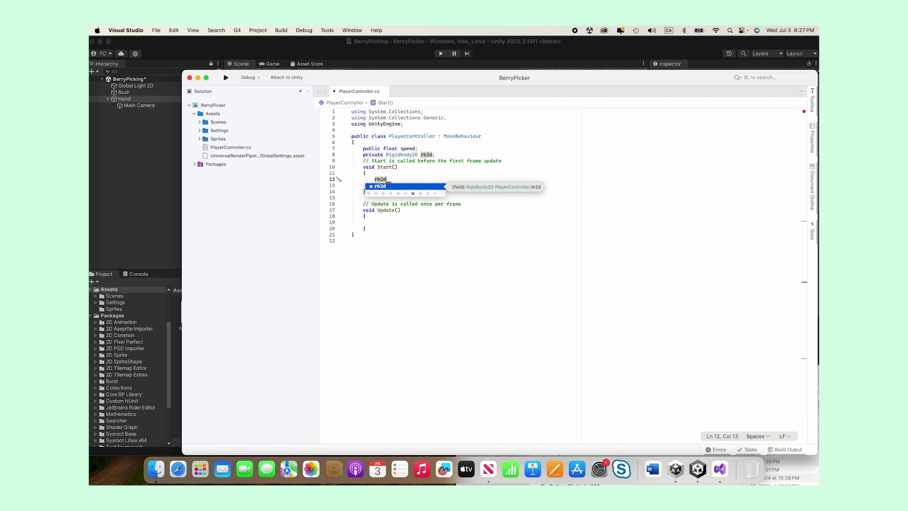
{"action": "type", "text": " = "}
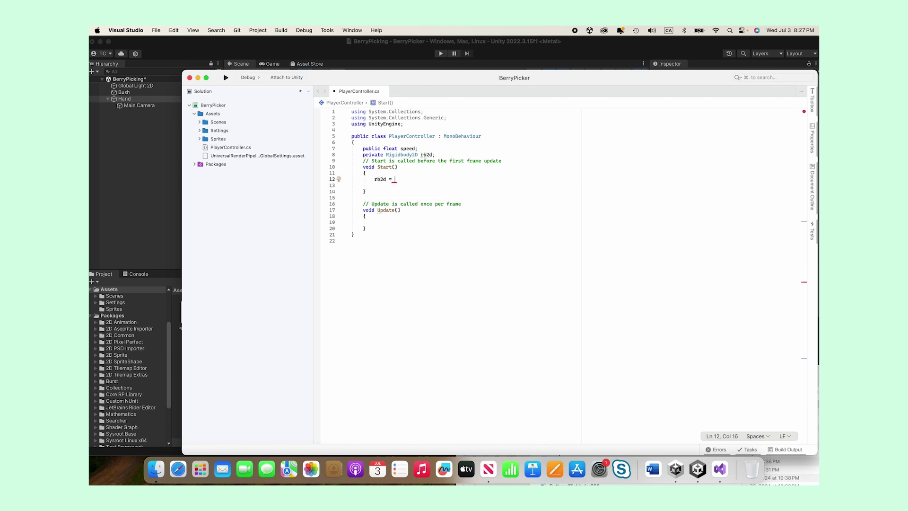
{"action": "type", "text": "GetCompon"}
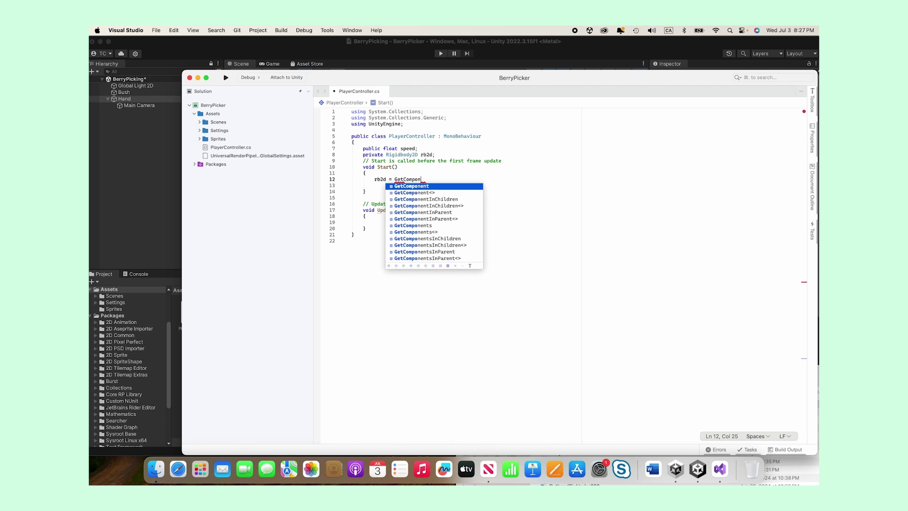
{"action": "type", "text": "ent"}
{"action": "left_click", "coordinate": [418, 193]}
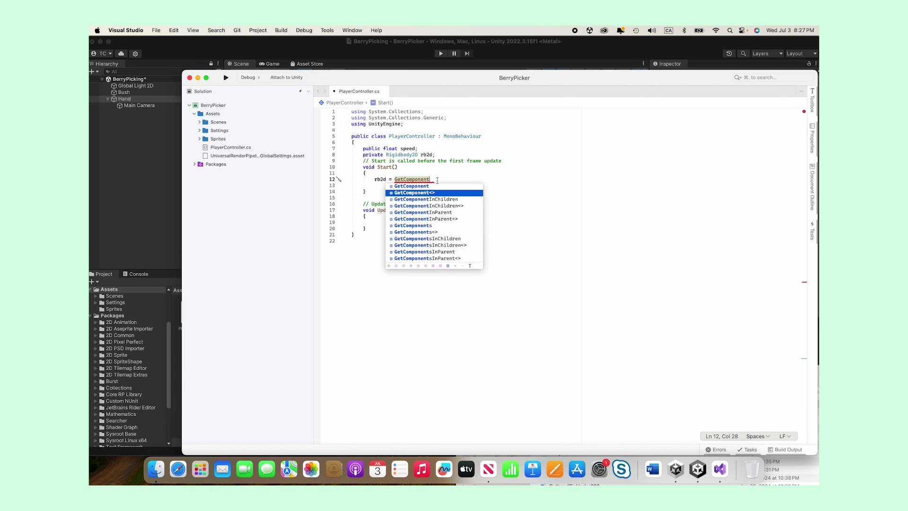
{"action": "key", "text": "Escape"}
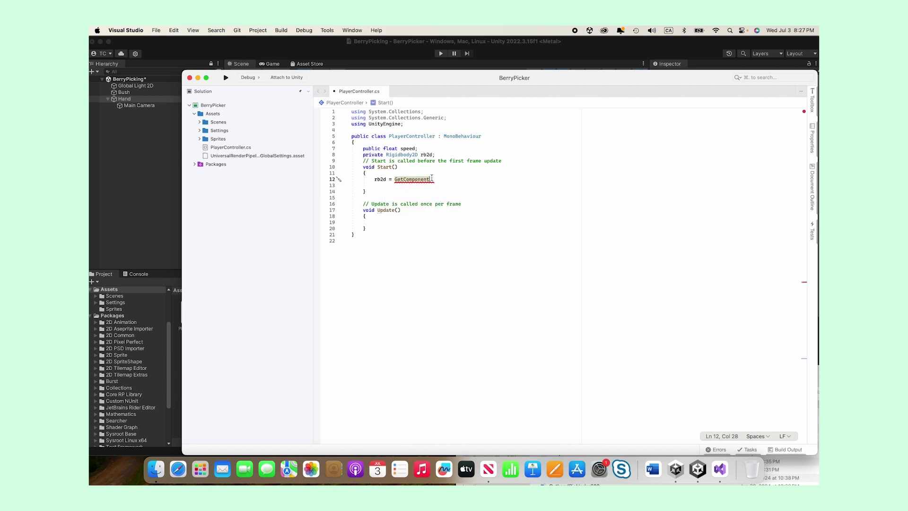
Step: Complete the GetComponent call in Start() with the type argument <Rigidbody2D> and the ending "();"
{"action": "mouse_move", "coordinate": [432, 177]}
{"action": "type", "text": "<Ri>"}
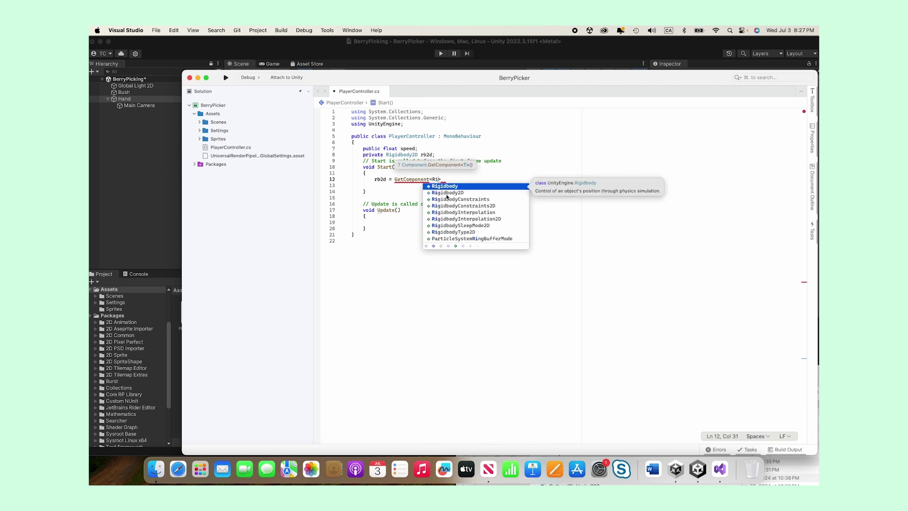
{"action": "double_click", "coordinate": [447, 193]}
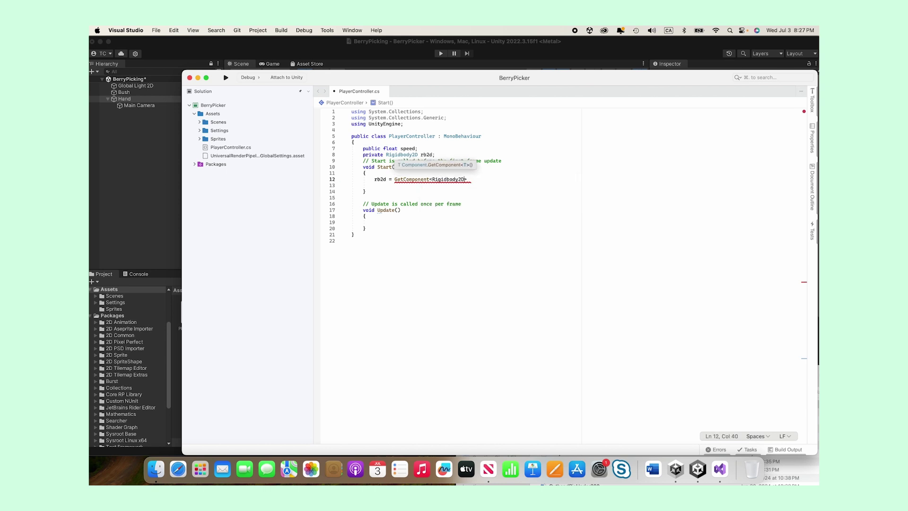
{"action": "left_click", "coordinate": [469, 179]}
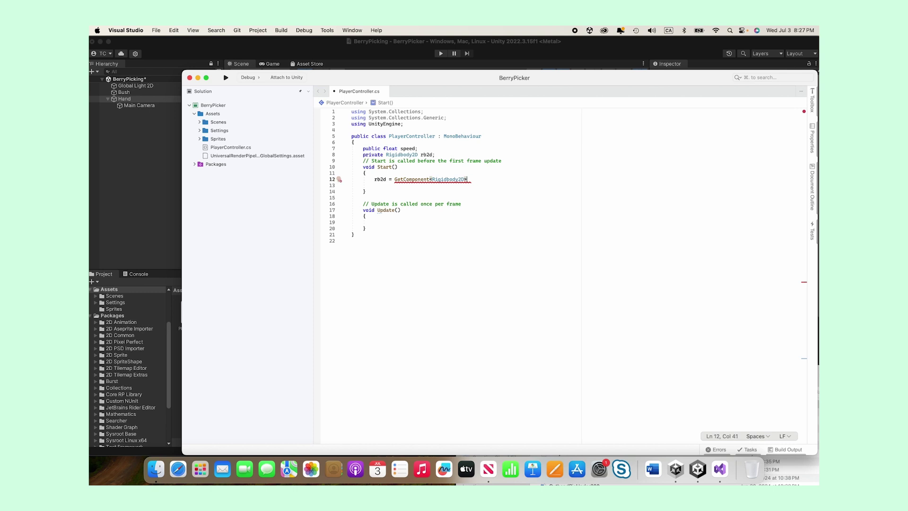
{"action": "type", "text": "();"}
Step: In the body of Update(), write the condition "if (Input.GetKey(KeyCode.Escape))"
{"action": "left_click", "coordinate": [376, 217]}
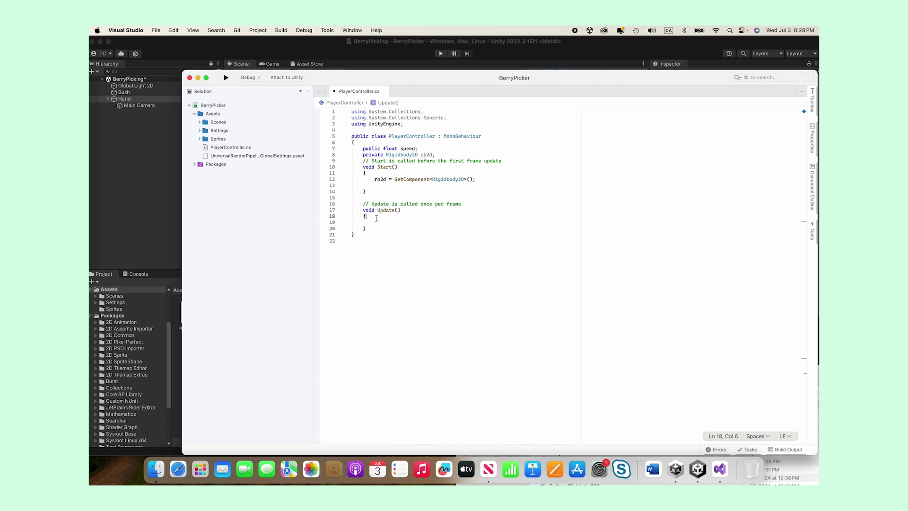
{"action": "type", "text": "if (Input.GetK"}
{"action": "type", "text": "y"}
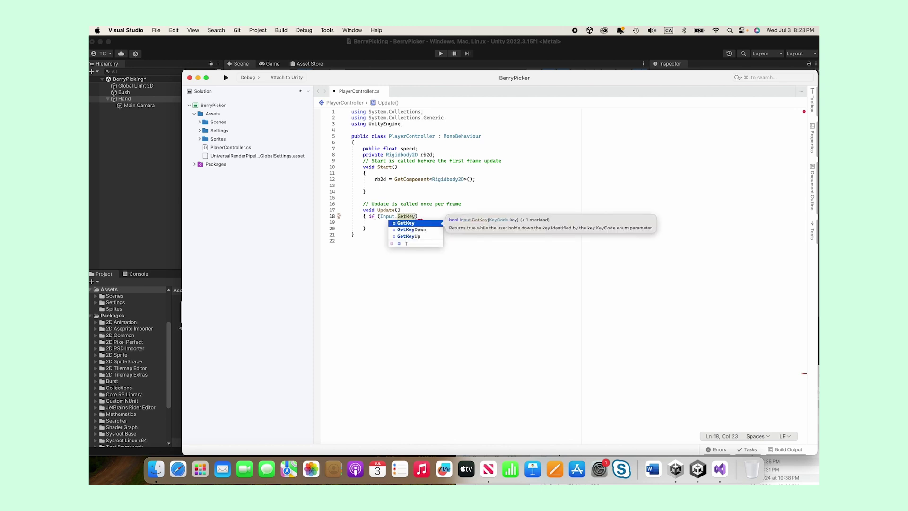
{"action": "key", "text": "Escape"}
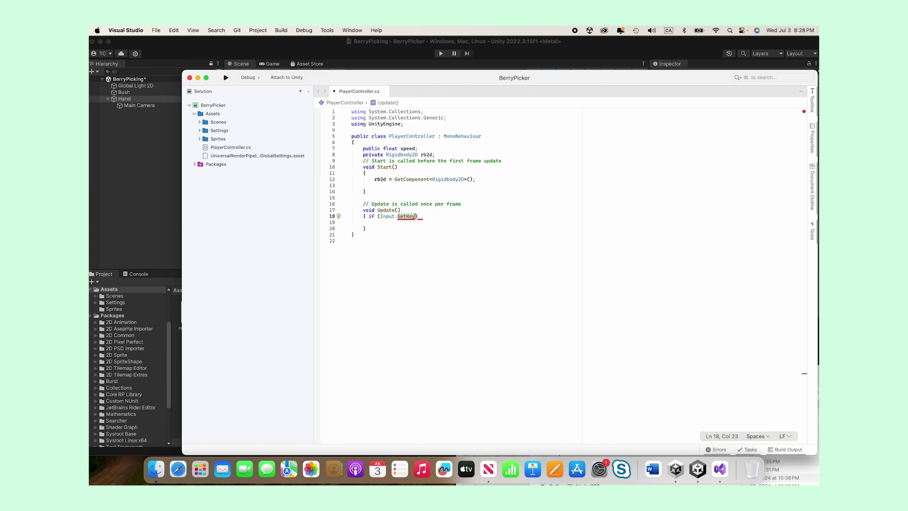
{"action": "type", "text": "<"}
{"action": "key", "text": "BackSpace"}
{"action": "type", "text": "("}
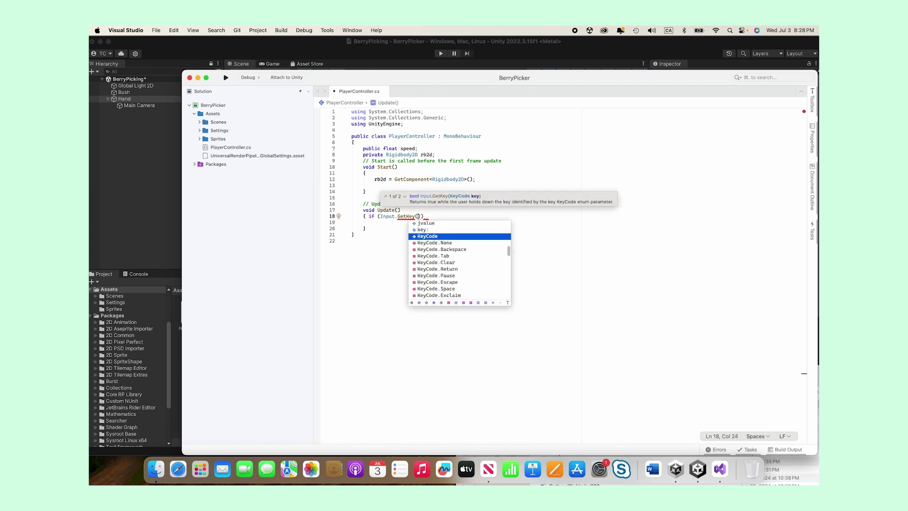
{"action": "type", "text": "Ke"}
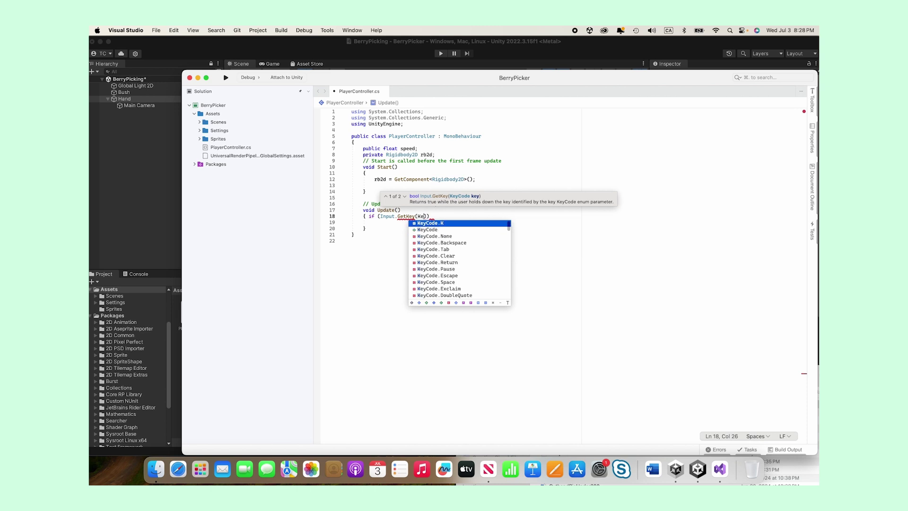
{"action": "type", "text": "yCo"}
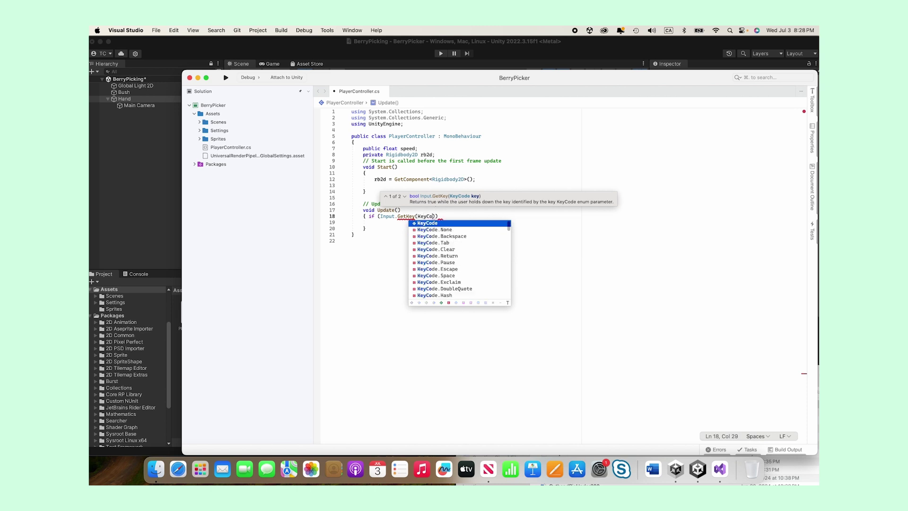
{"action": "type", "text": "\\"}
{"action": "key", "text": "BackSpace"}
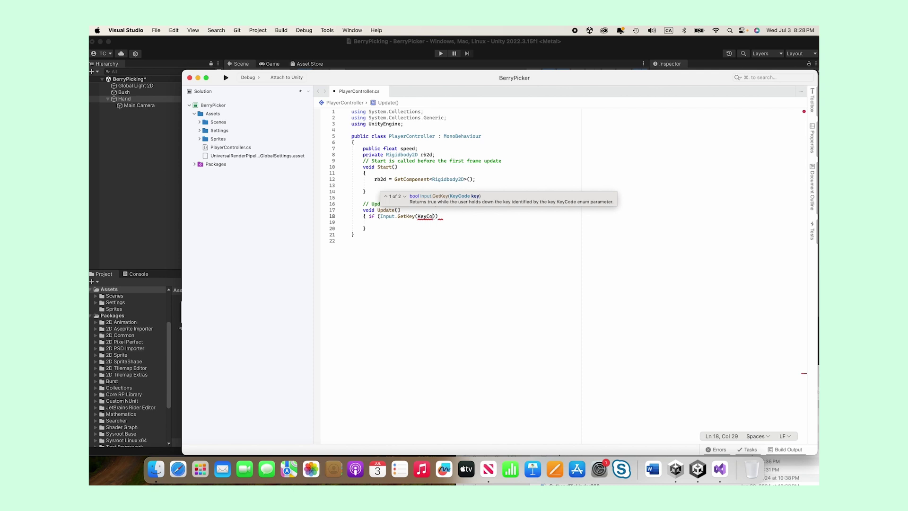
{"action": "type", "text": "de.Escape"}
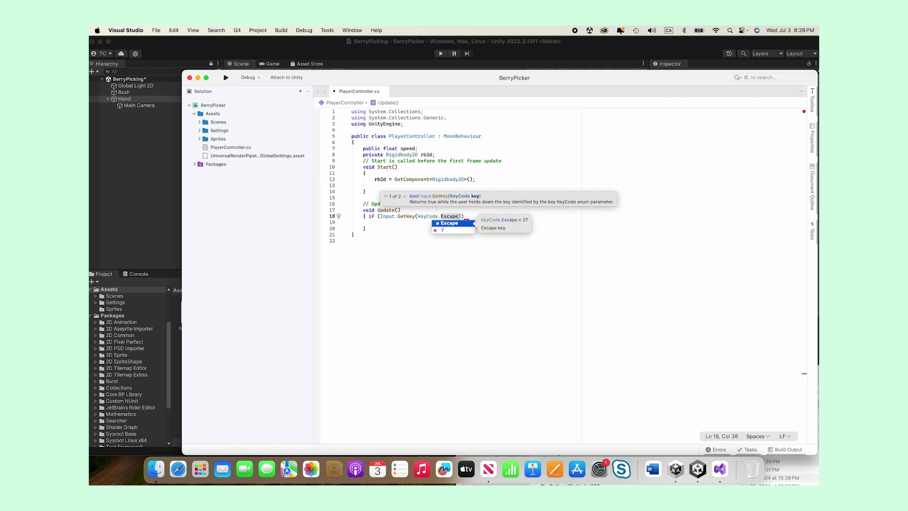
{"action": "type", "text": "))"}
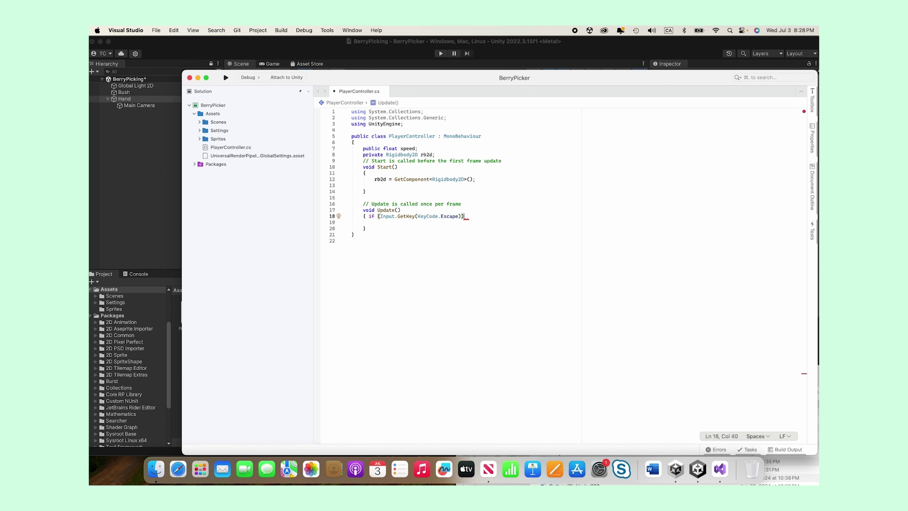
Step: Give the Escape condition the body "{Application.Quit(); }", with no space after its opening brace
{"action": "type", "text": "{ Application.Quit("}
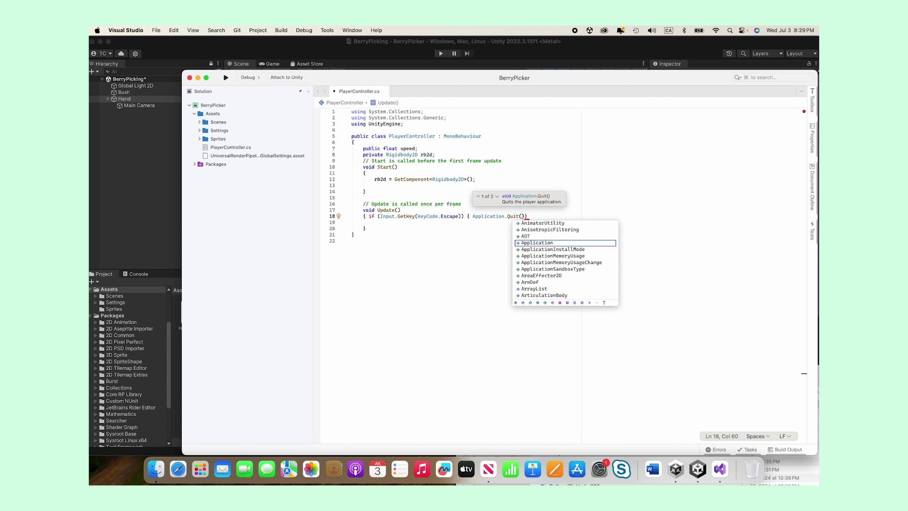
{"action": "type", "text": ")"}
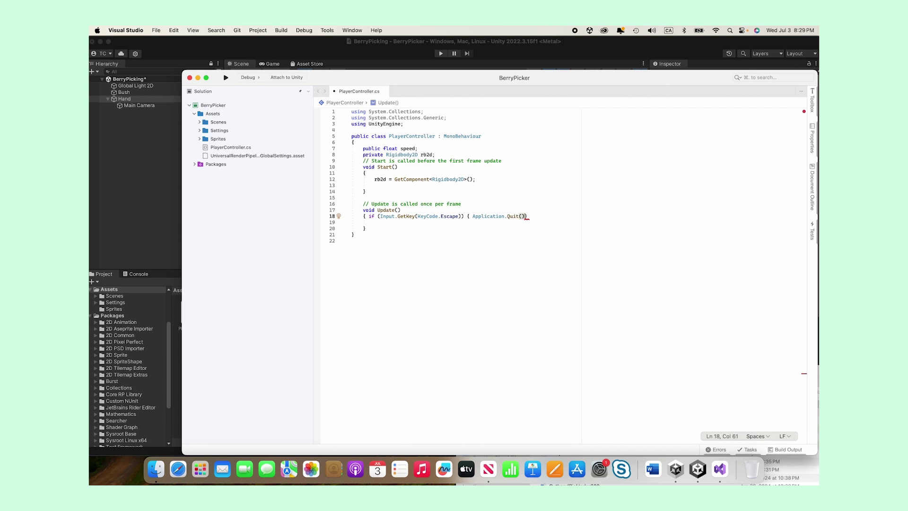
{"action": "type", "text": ";"}
{"action": "left_click", "coordinate": [474, 217]}
{"action": "key", "text": "BackSpace"}
{"action": "left_click", "coordinate": [487, 222]}
Step: Add an empty "private void FixedUpdate()" method below Update()
{"action": "left_click", "coordinate": [369, 230]}
{"action": "key", "text": "Return"}
{"action": "type", "text": "void"}
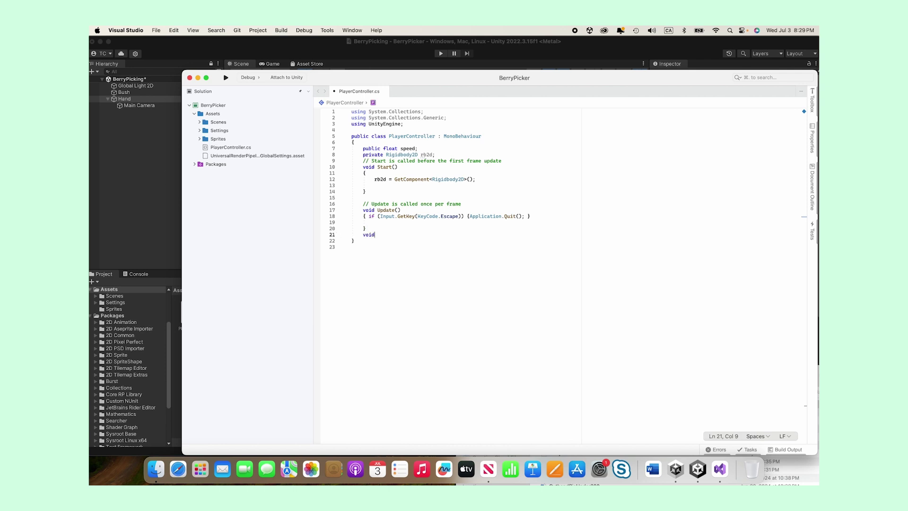
{"action": "type", "text": " Fixed"}
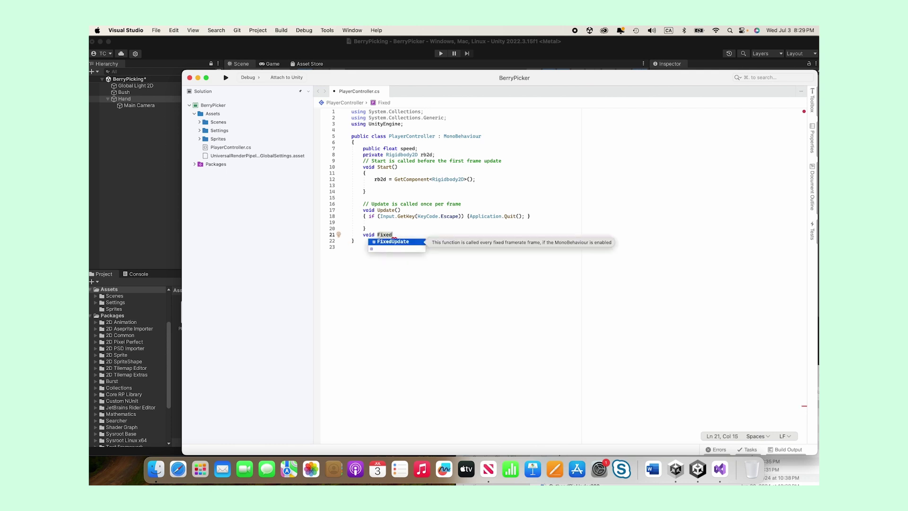
{"action": "key", "text": "Return"}
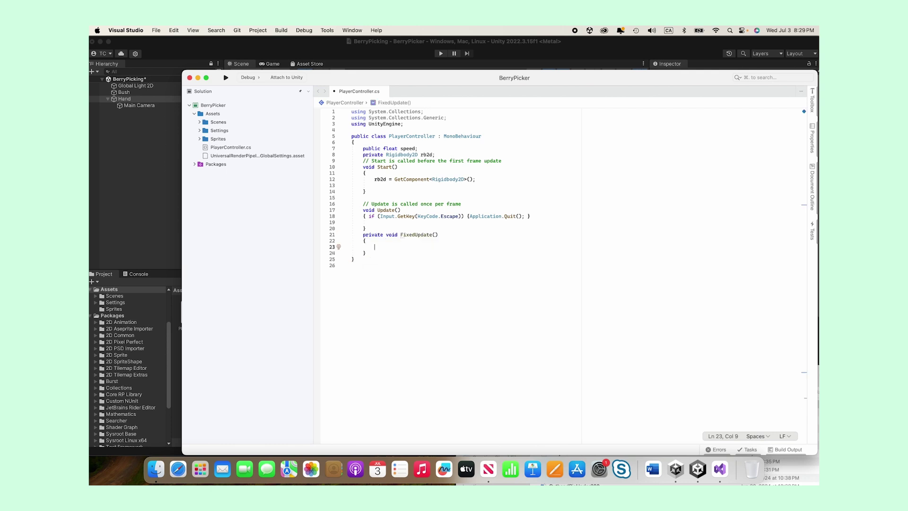
{"action": "type", "text": "("}
{"action": "key", "text": "BackSpace"}
{"action": "type", "text": "fkoa"}
{"action": "key", "text": "BackSpace"}
{"action": "key", "text": "BackSpace"}
{"action": "key", "text": "BackSpace"}
{"action": "type", "text": "lo"}
{"action": "key", "text": "BackSpace"}
{"action": "key", "text": "BackSpace"}
{"action": "type", "text": "l"}
{"action": "key", "text": "BackSpace"}
Step: In the body of FixedUpdate(), write the line float moveHorizontal = Input.GetAxis("Horizontal");
{"action": "type", "text": "fl"}
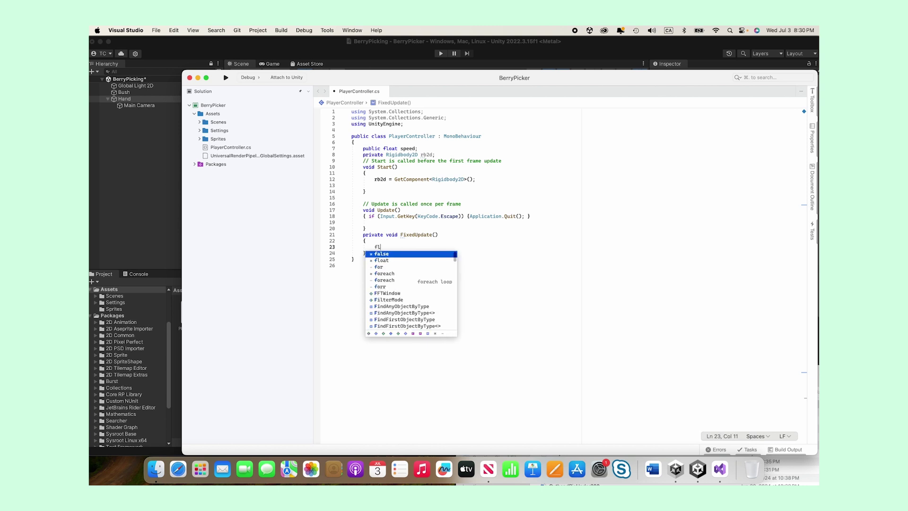
{"action": "type", "text": "oat"}
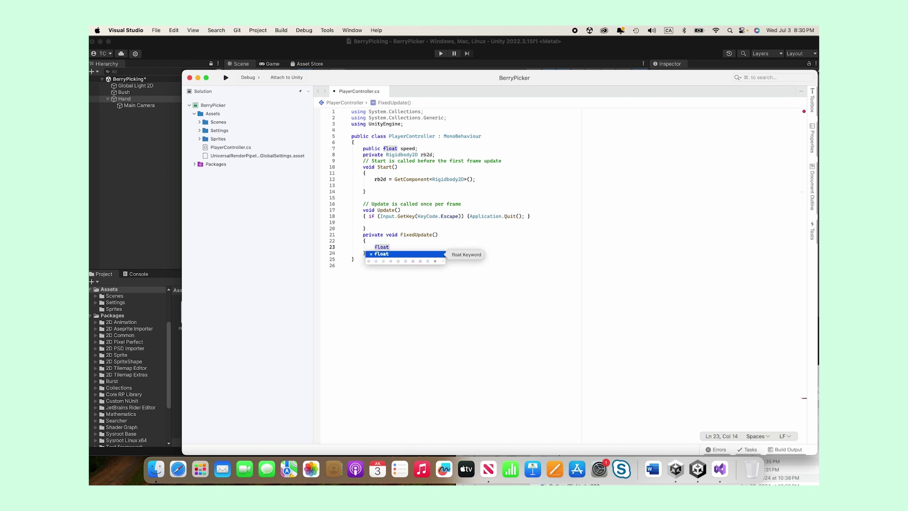
{"action": "type", "text": " moveH"}
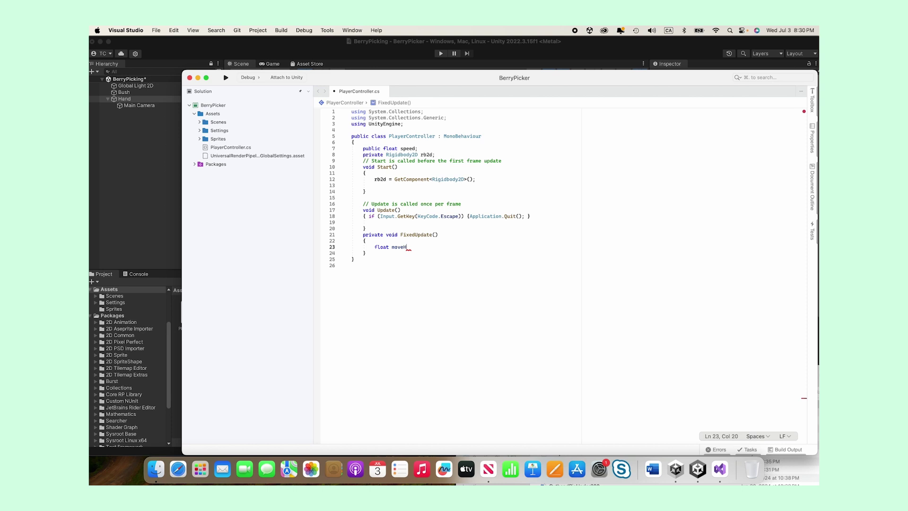
{"action": "type", "text": "orizontal = Inp"}
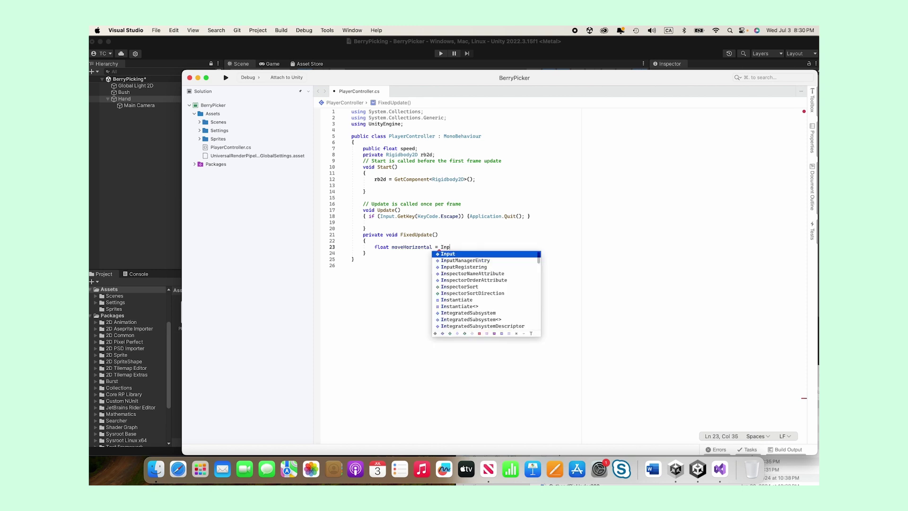
{"action": "type", "text": "ut."}
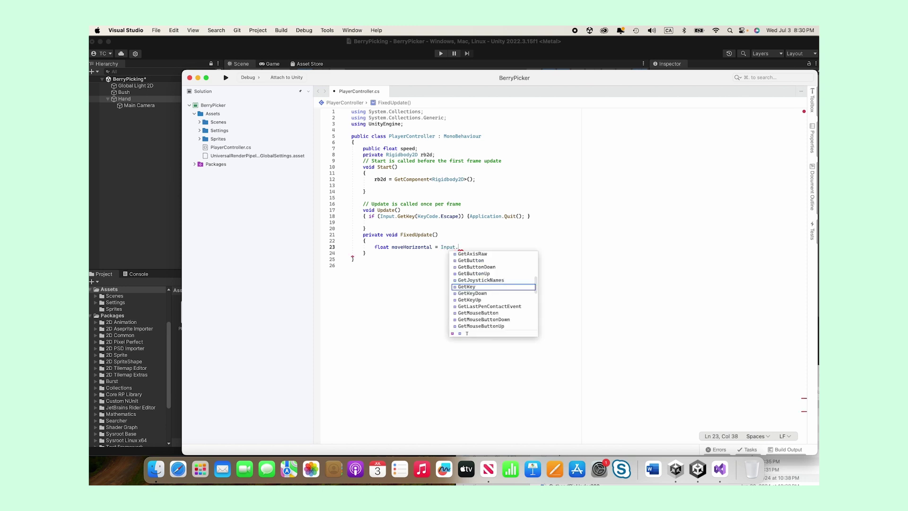
{"action": "type", "text": "GetA"}
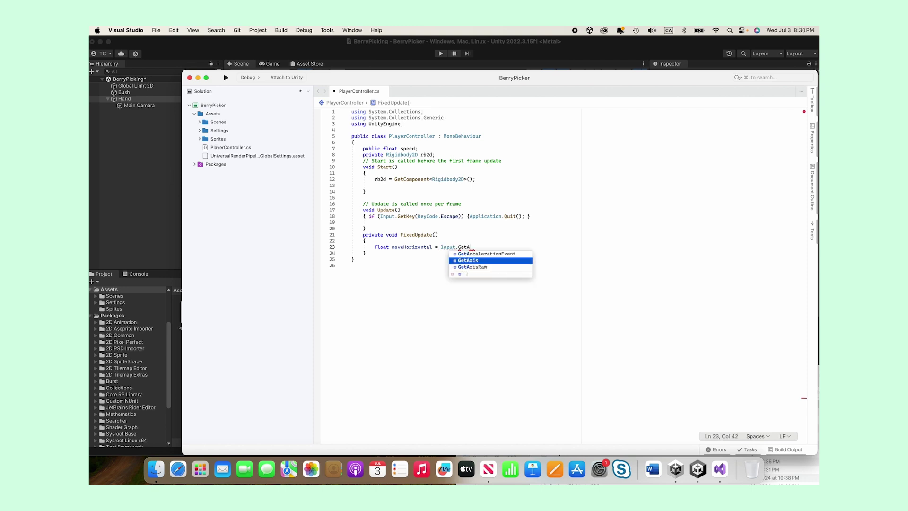
{"action": "key", "text": "Return"}
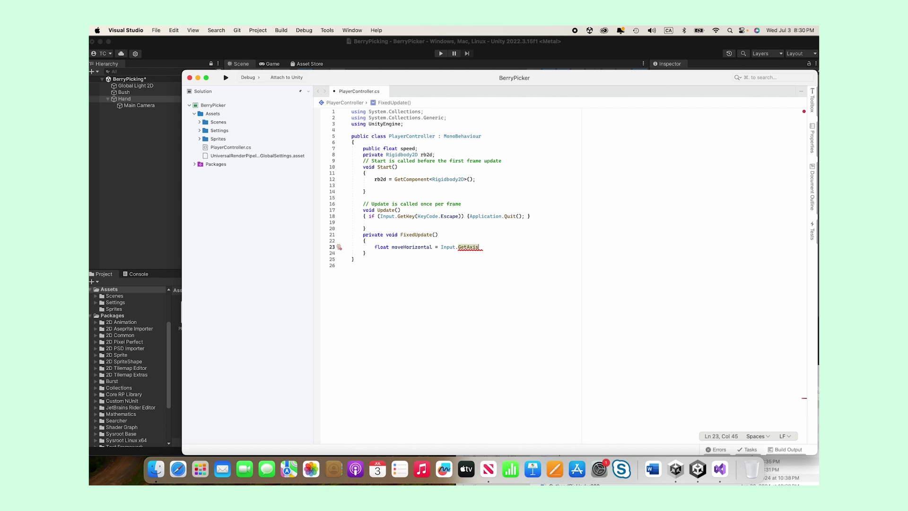
{"action": "type", "text": "("}
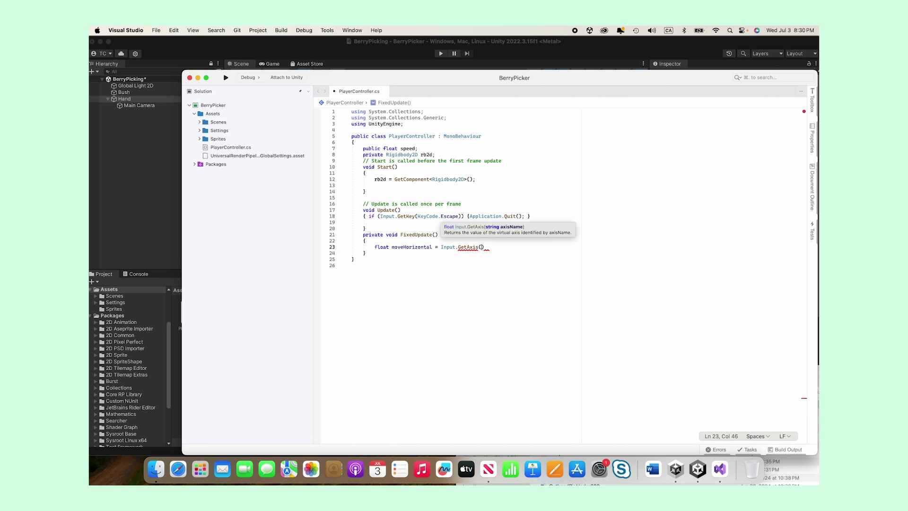
{"action": "type", "text": "\"Horizontal"}
{"action": "left_click", "coordinate": [518, 247]}
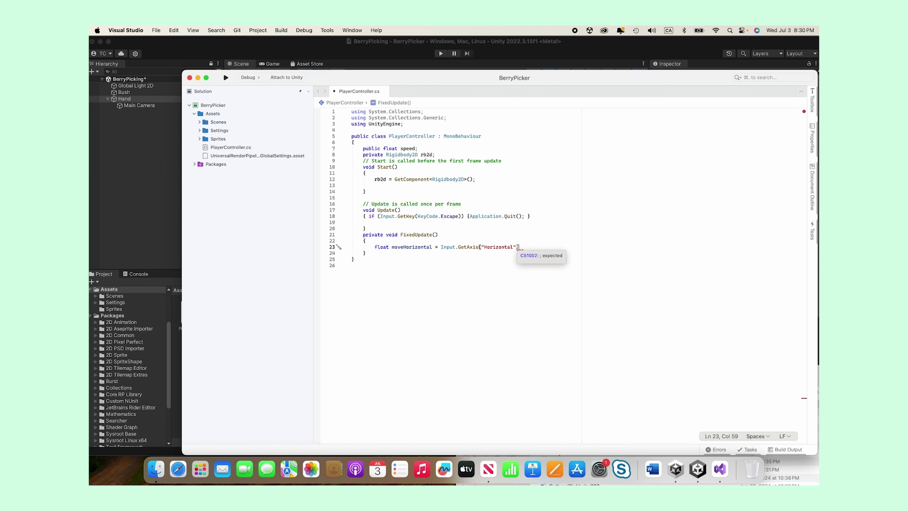
{"action": "type", "text": ";"}
Step: Below the moveHorizontal declaration, add the line float moveVertical = Input.GetAxis("Vertical");
{"action": "key", "text": "Return"}
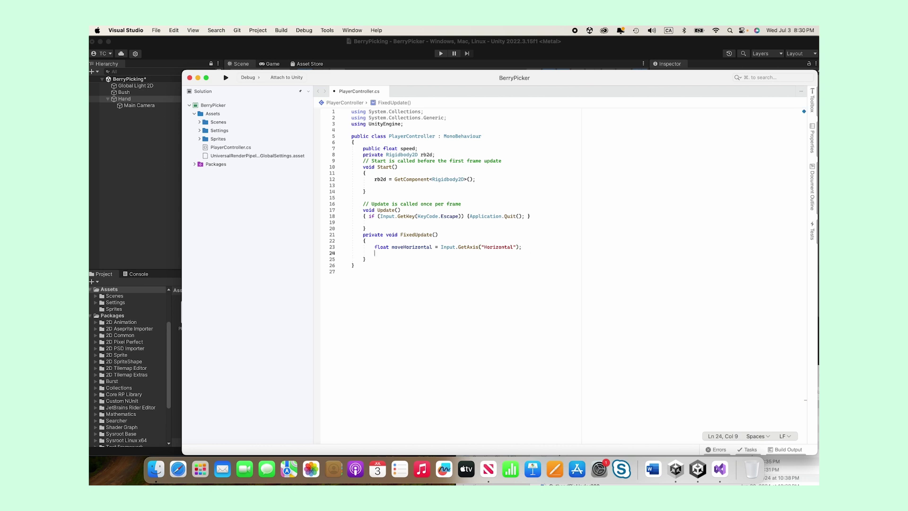
{"action": "type", "text": "flo"}
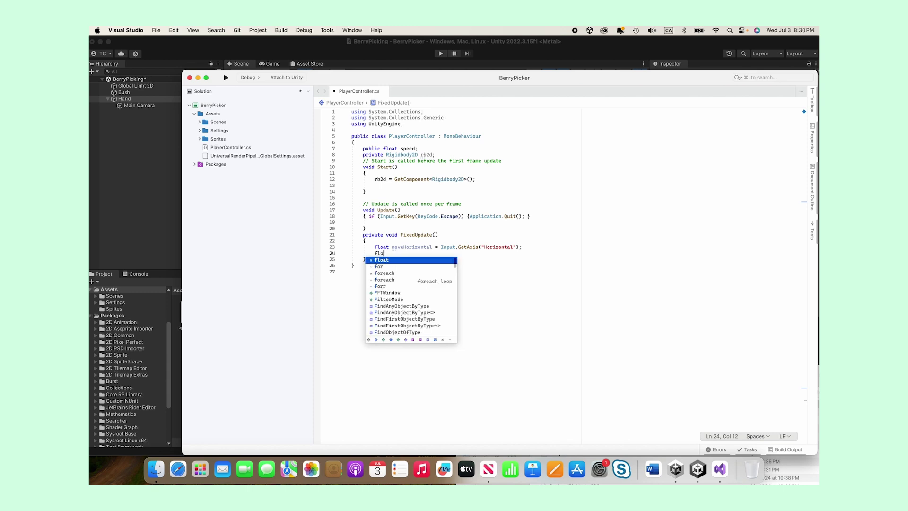
{"action": "type", "text": "at "}
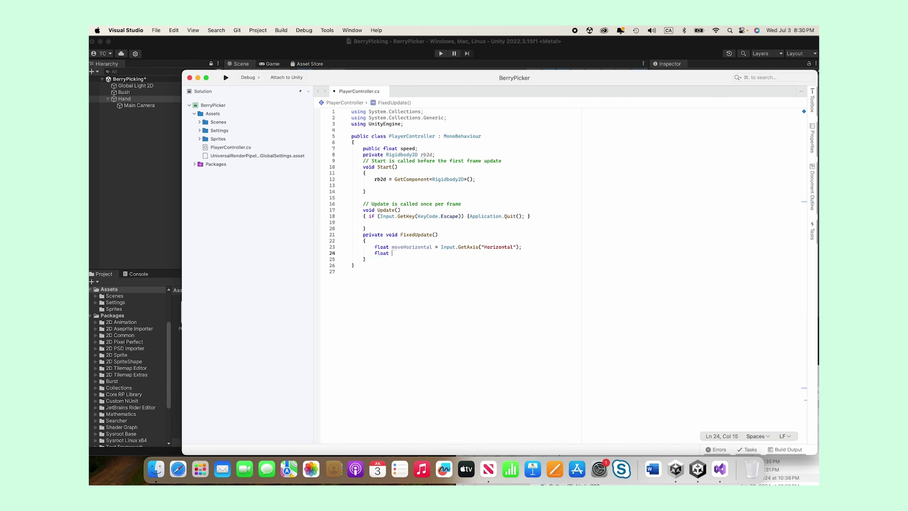
{"action": "type", "text": "moveVertical = Ind"}
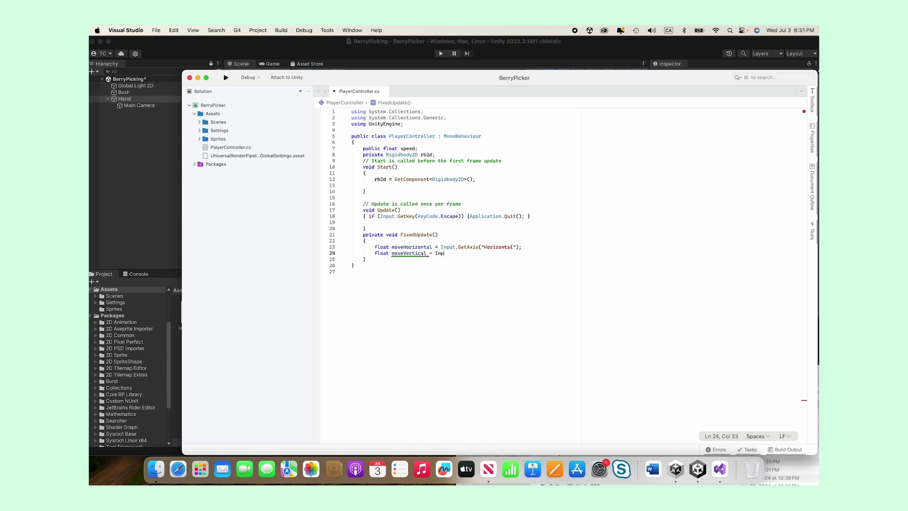
{"action": "type", "text": "ut.Get"}
{"action": "key", "text": "Return"}
{"action": "type", "text": "("}
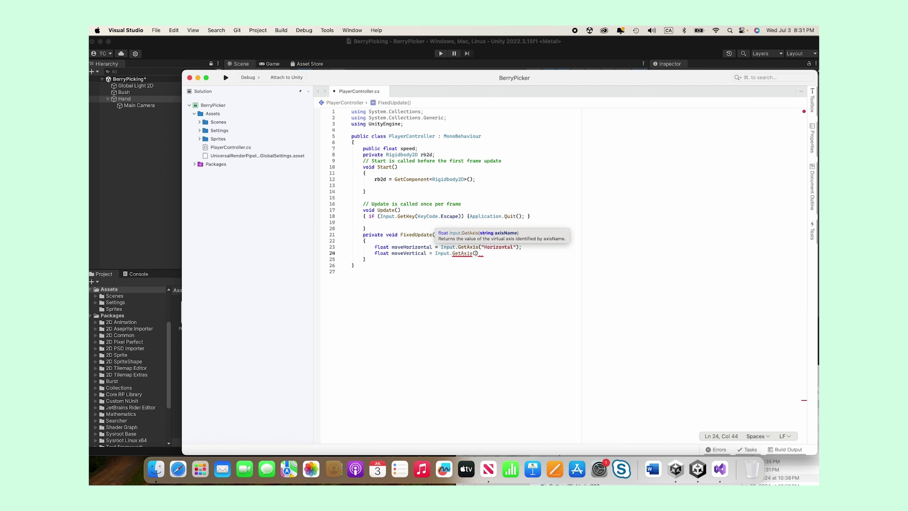
{"action": "type", "text": "\"Vertical\");"}
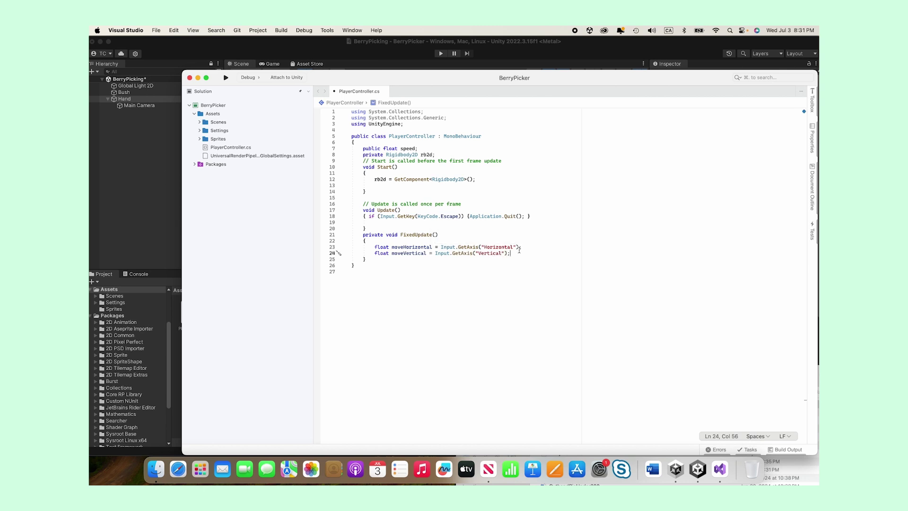
Step: On a new line below the moveVertical declaration, begin the declaration "Vector2 movement = new"
{"action": "key", "text": "Return"}
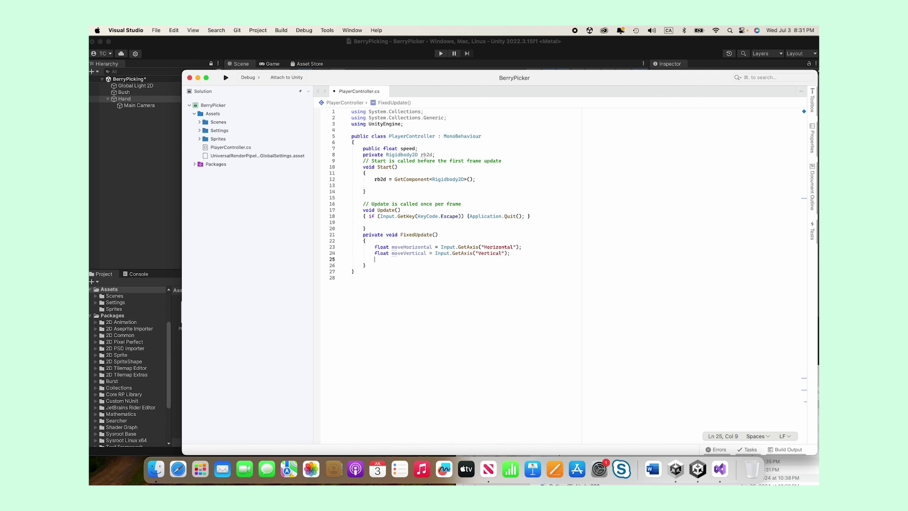
{"action": "type", "text": "Vect"}
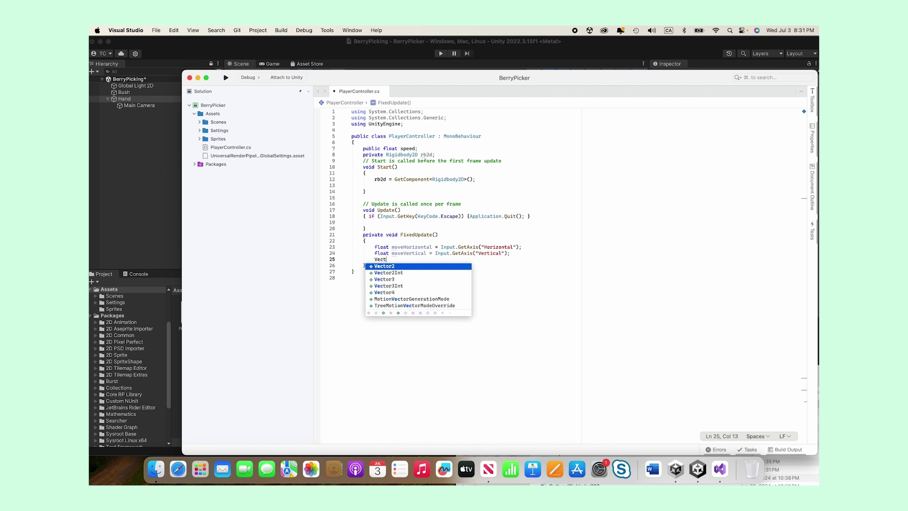
{"action": "type", "text": "or"}
{"action": "key", "text": "Return"}
{"action": "type", "text": "mo"}
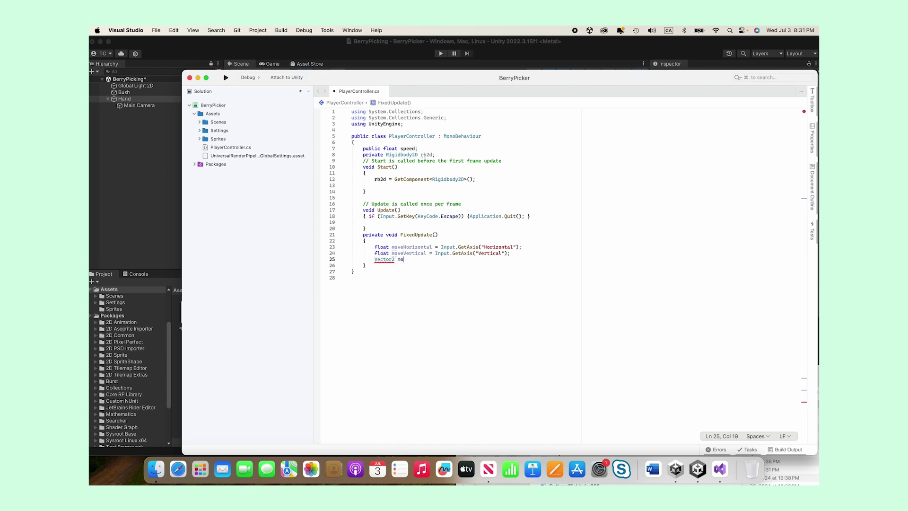
{"action": "type", "text": "vement ="}
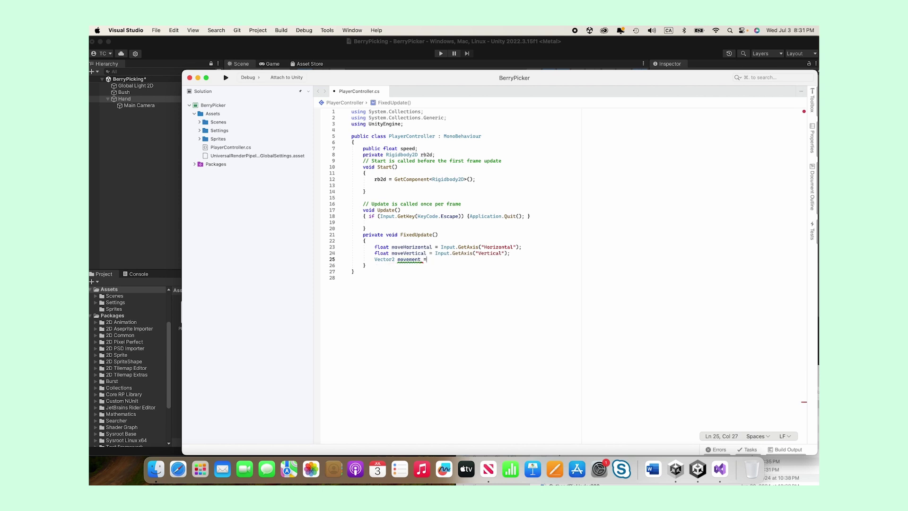
{"action": "type", "text": "m"}
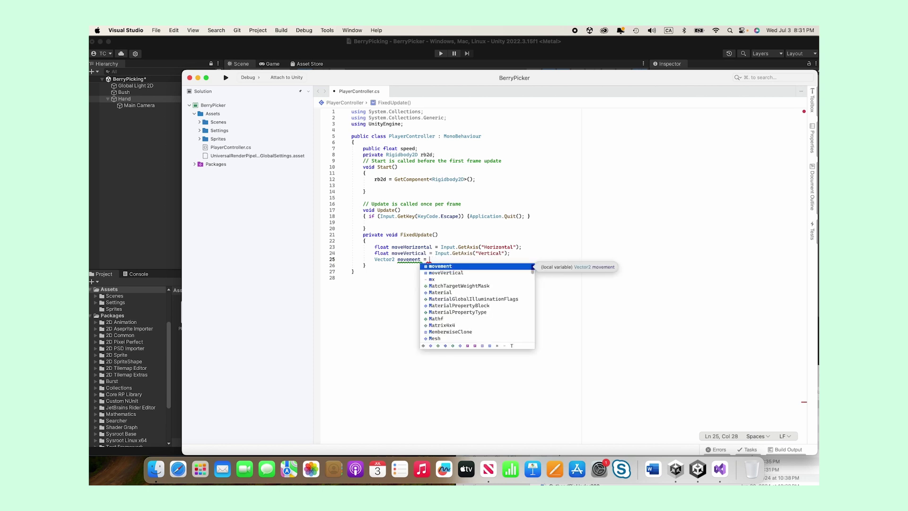
{"action": "type", "text": "new"}
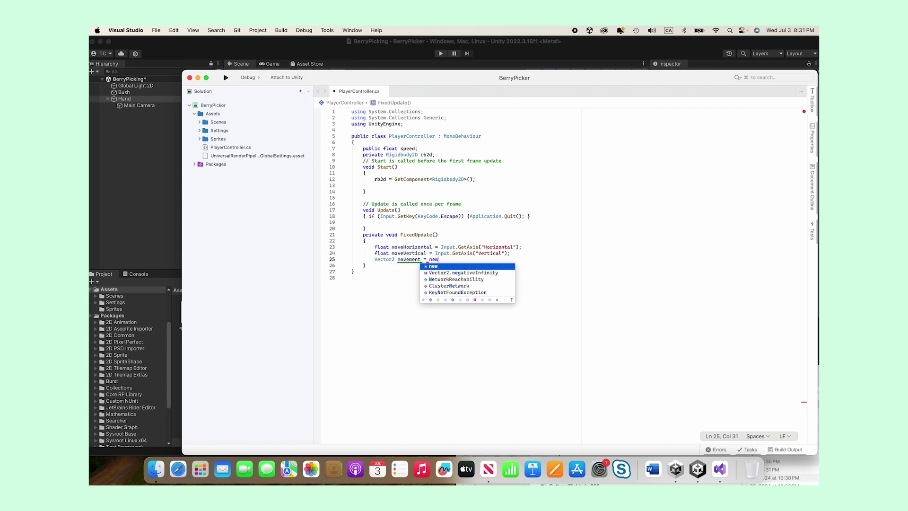
{"action": "key", "text": "BackSpace"}
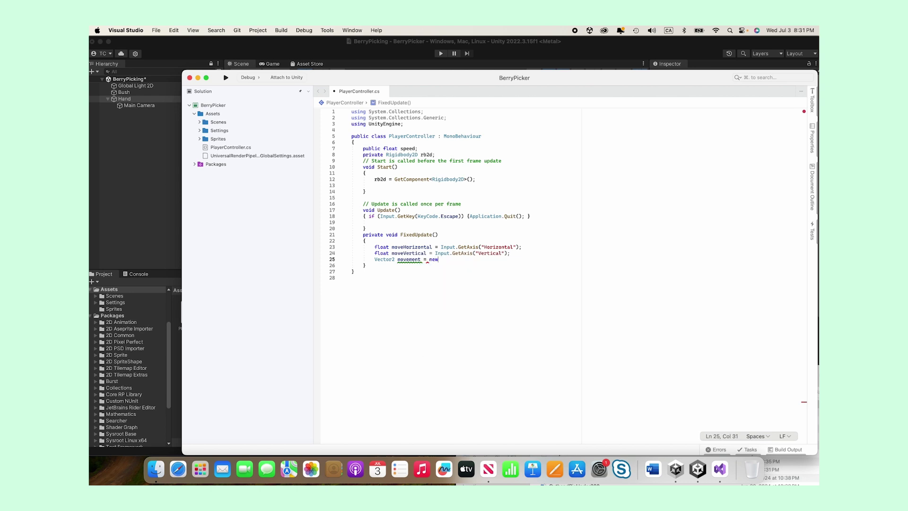
Step: Complete the movement declaration with "Vector2(moveHorizontal, moveVertical);" directly after "new"
{"action": "type", "text": "V"}
{"action": "type", "text": "ector"}
{"action": "type", "text": "2"}
{"action": "type", "text": "("}
{"action": "type", "text": "mov"}
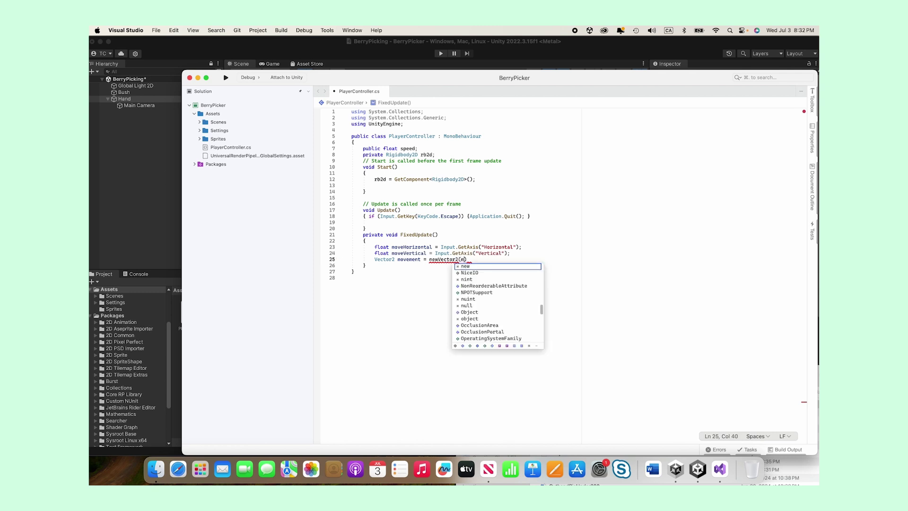
{"action": "type", "text": "eH"}
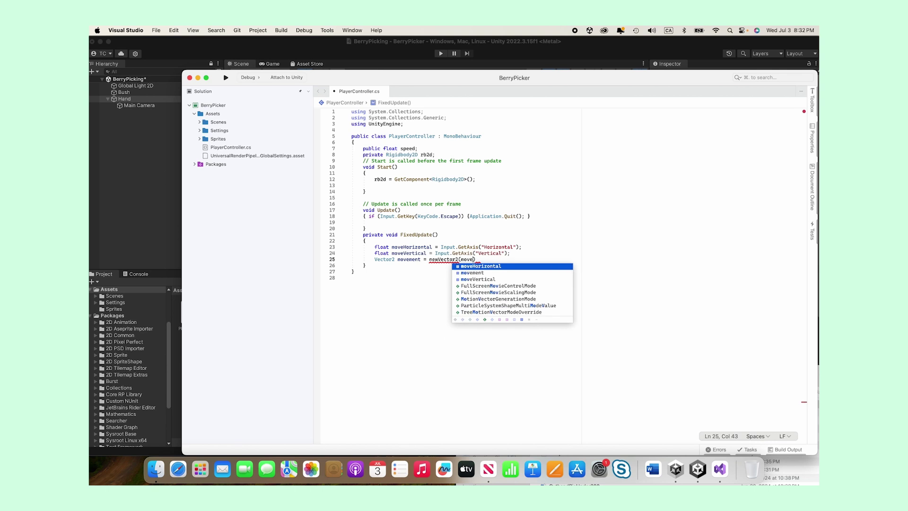
{"action": "type", "text": "oriz"}
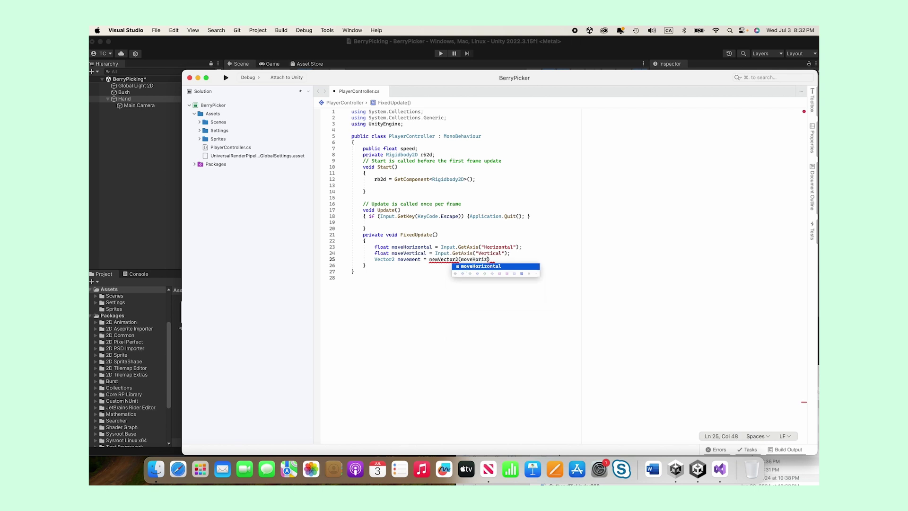
{"action": "key", "text": "Return"}
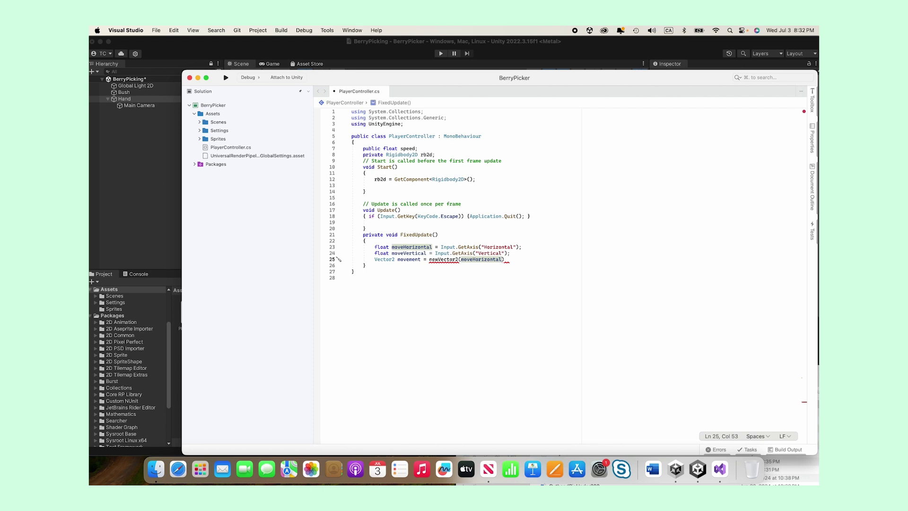
{"action": "type", "text": ", mo"}
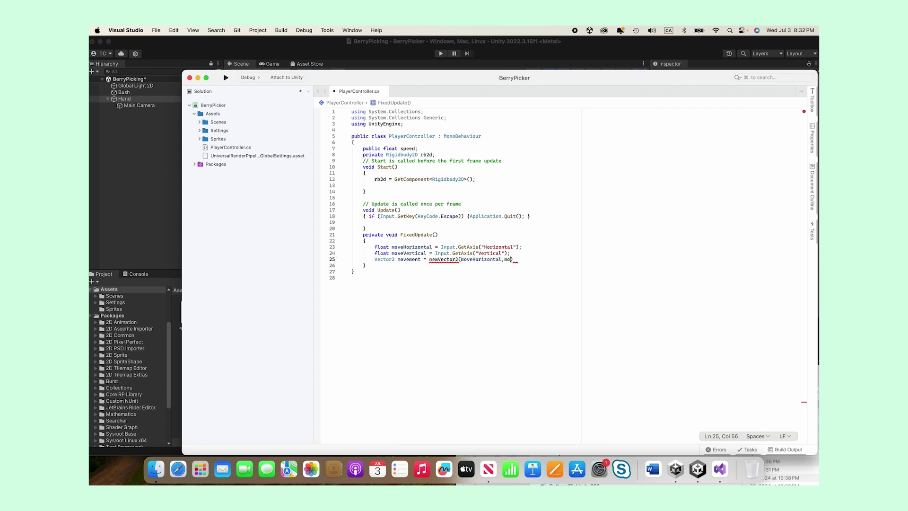
{"action": "type", "text": "veVertical"}
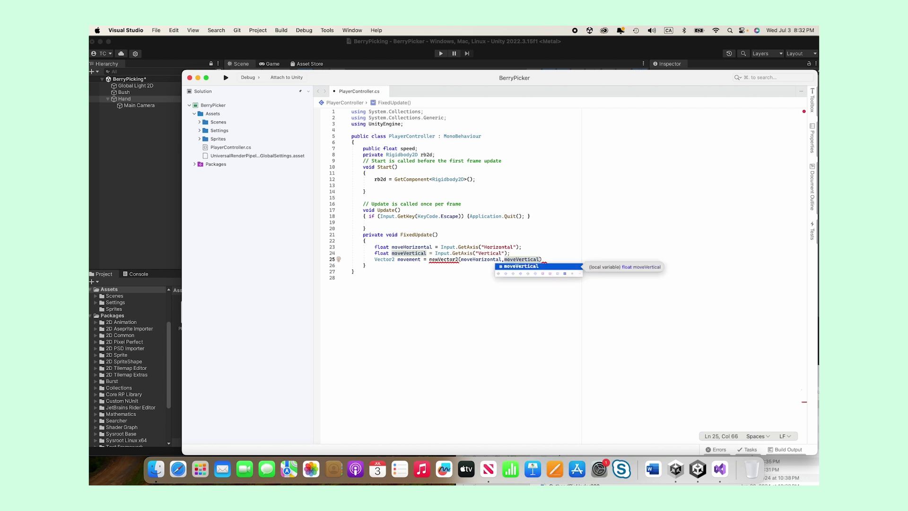
{"action": "type", "text": ")"}
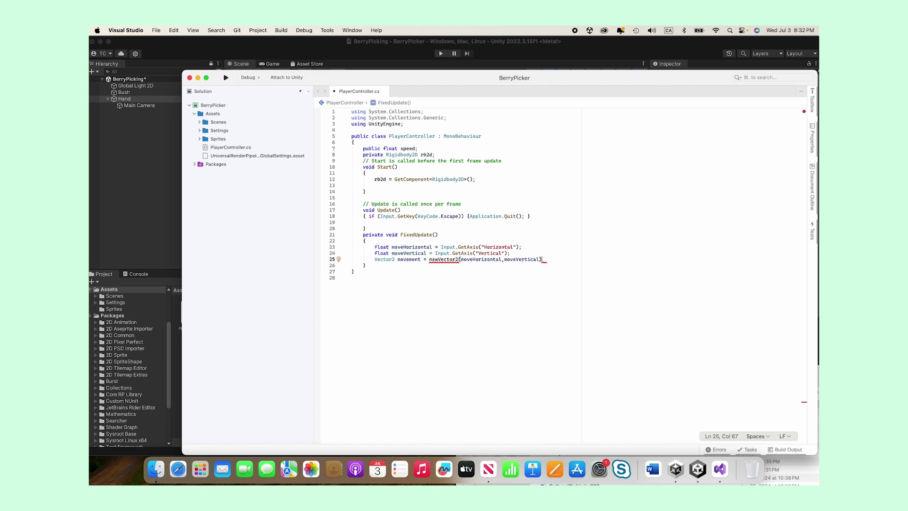
{"action": "type", "text": ";"}
Step: Separate "new" and "Vector2" with a space in the movement declaration, leaving no space before the opening parenthesis
{"action": "left_click", "coordinate": [459, 259]}
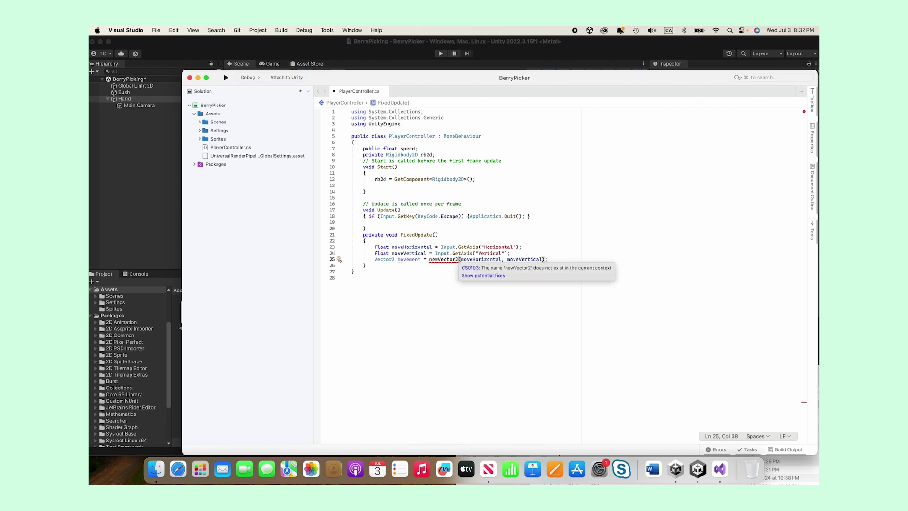
{"action": "left_click", "coordinate": [454, 259]}
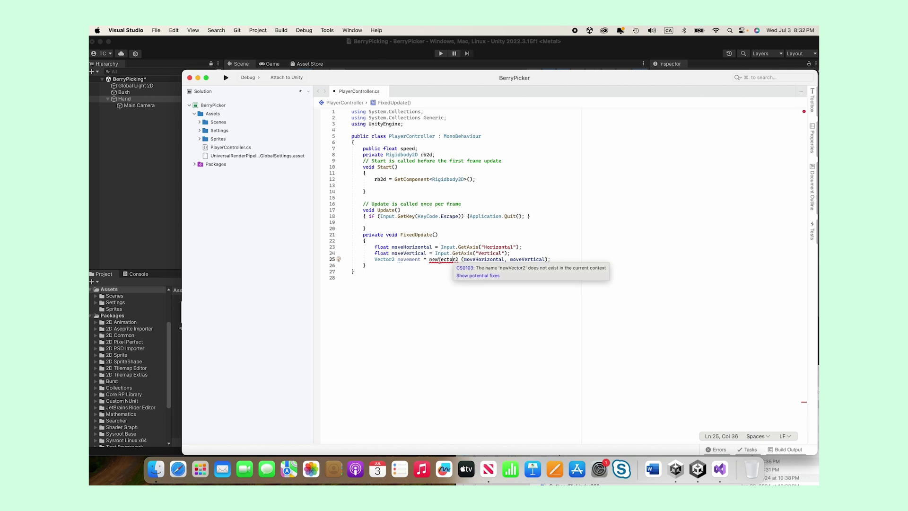
{"action": "left_click", "coordinate": [439, 259]}
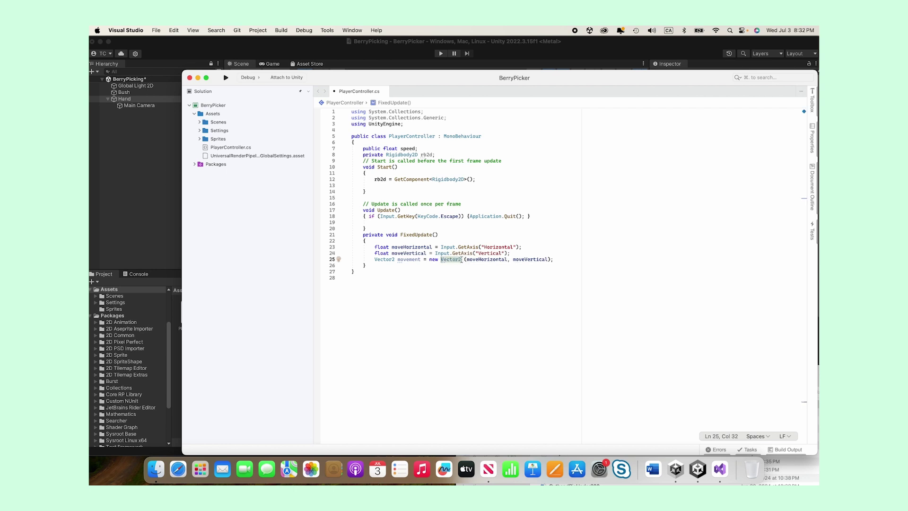
{"action": "left_click", "coordinate": [464, 259]}
{"action": "key", "text": "BackSpace"}
{"action": "left_click", "coordinate": [450, 278]}
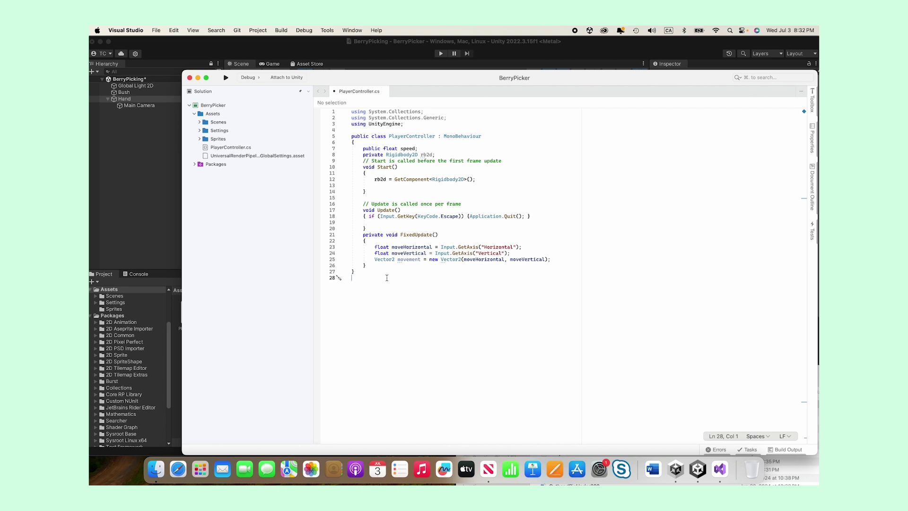
Step: On a new line below the movement declaration in FixedUpdate(), begin the statement "rb2d.AddForce"
{"action": "left_click", "coordinate": [561, 261]}
{"action": "key", "text": "Return"}
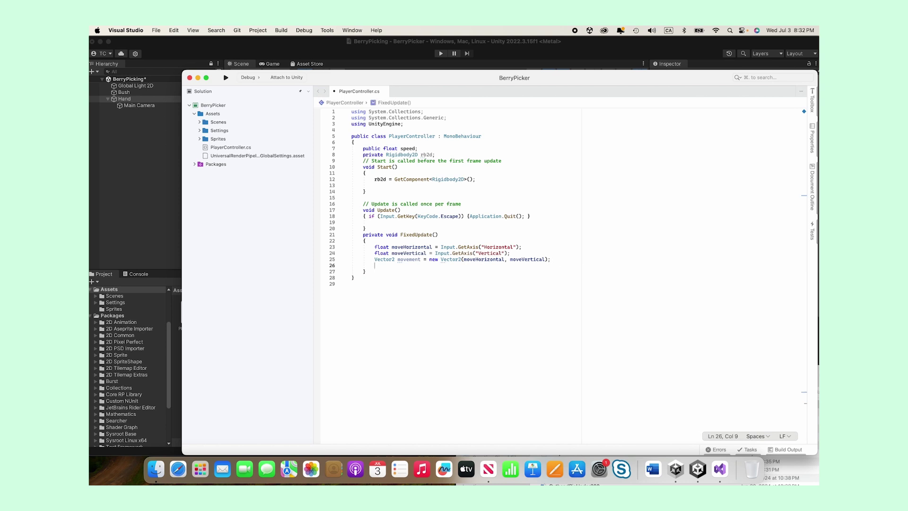
{"action": "type", "text": "rb3"}
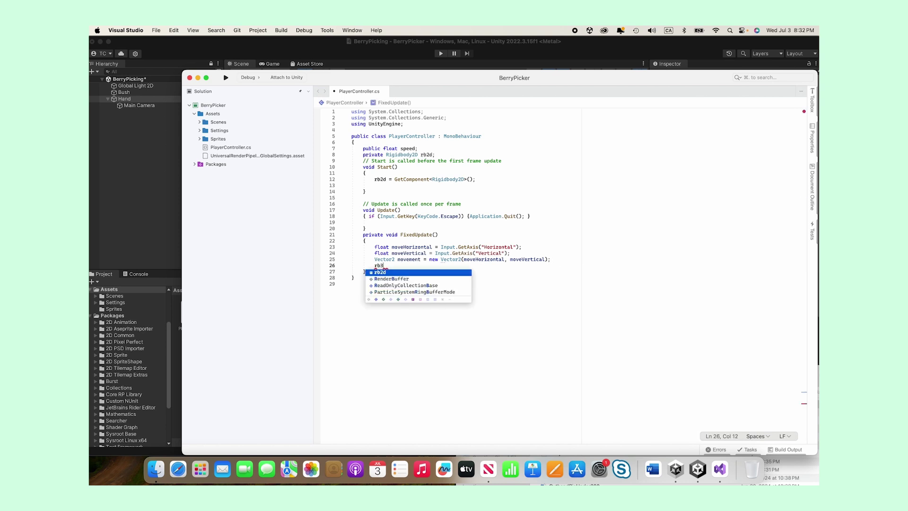
{"action": "key", "text": "BackSpace"}
{"action": "type", "text": "2"}
{"action": "key", "text": "Return"}
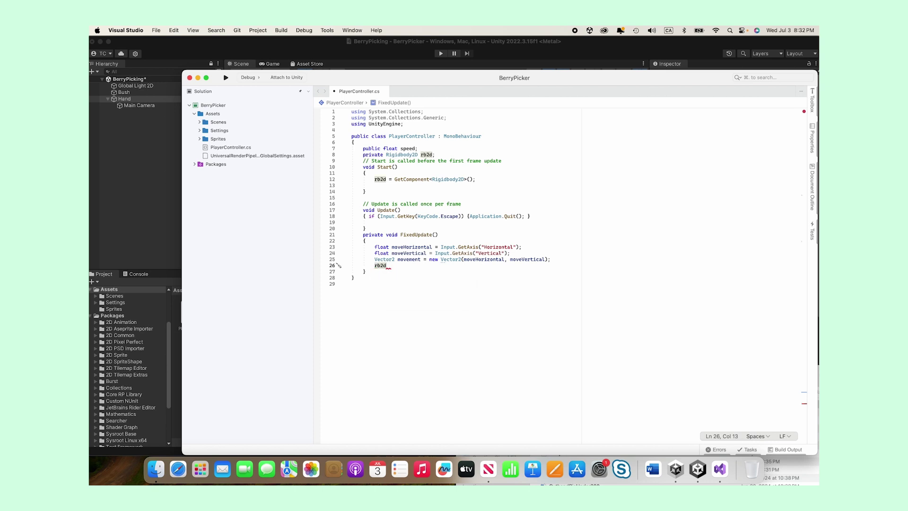
{"action": "type", "text": ".Add"}
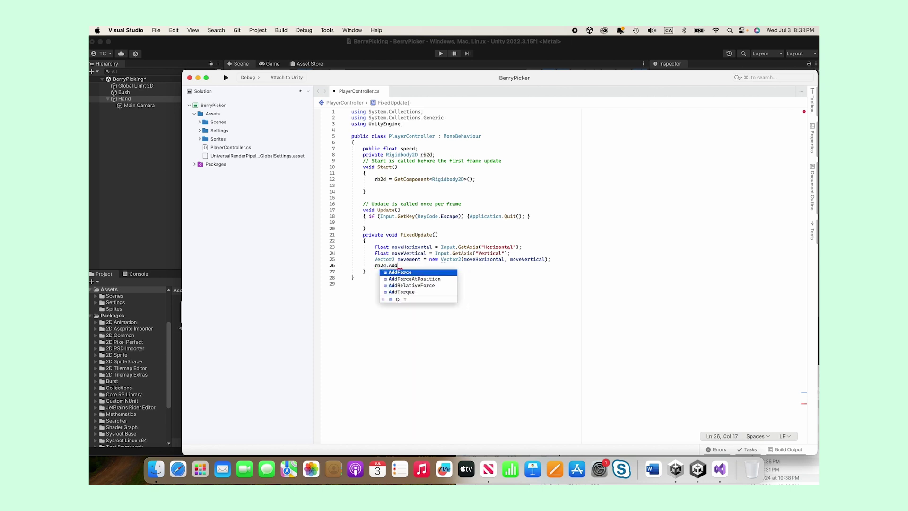
{"action": "key", "text": "Return"}
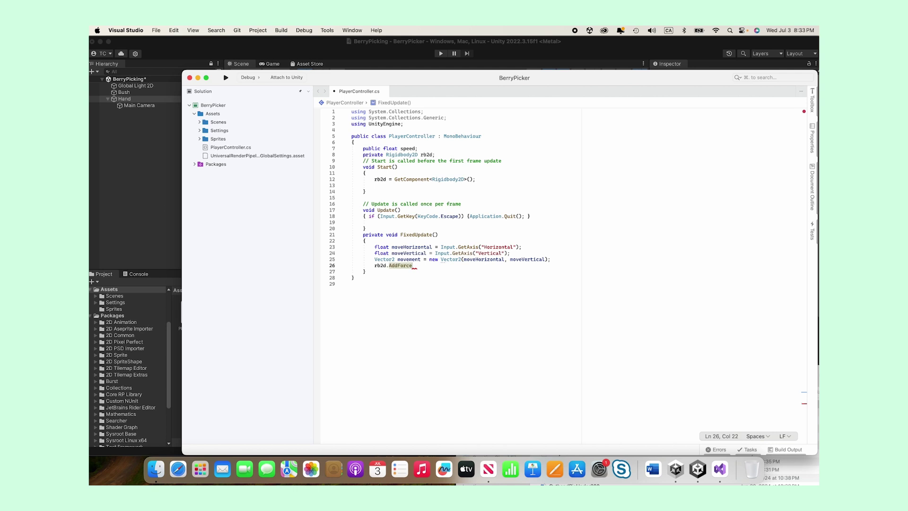
Step: Complete the AddForce call with the argument "(movement*speed);"
{"action": "type", "text": "("}
{"action": "key", "text": "ctrl+space"}
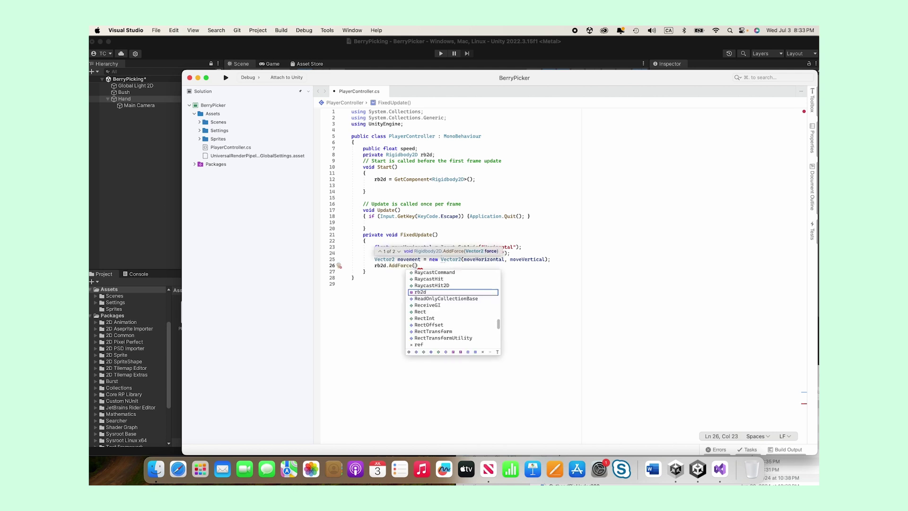
{"action": "type", "text": "move"}
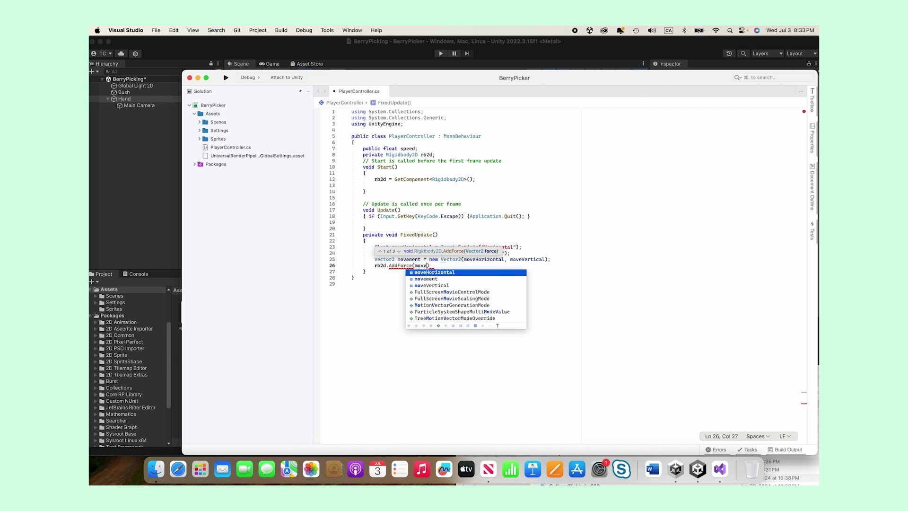
{"action": "type", "text": "ment "}
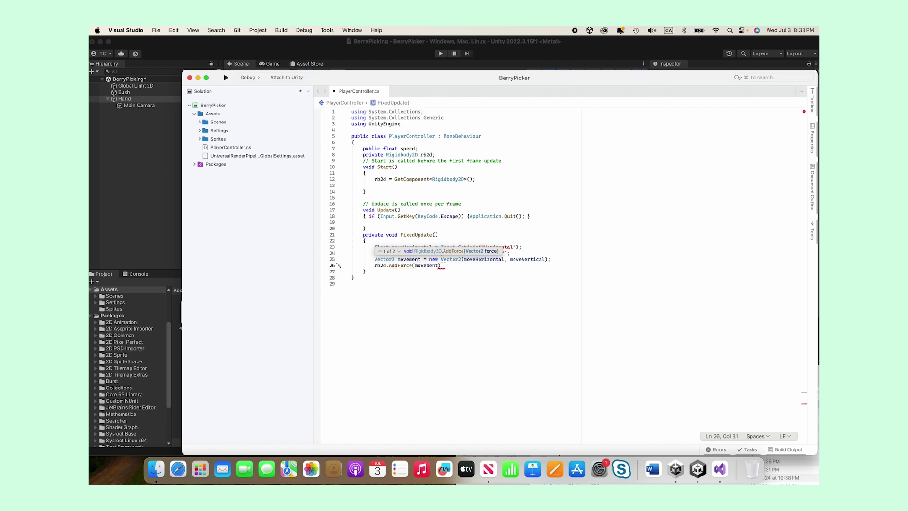
{"action": "type", "text": "* speed)"}
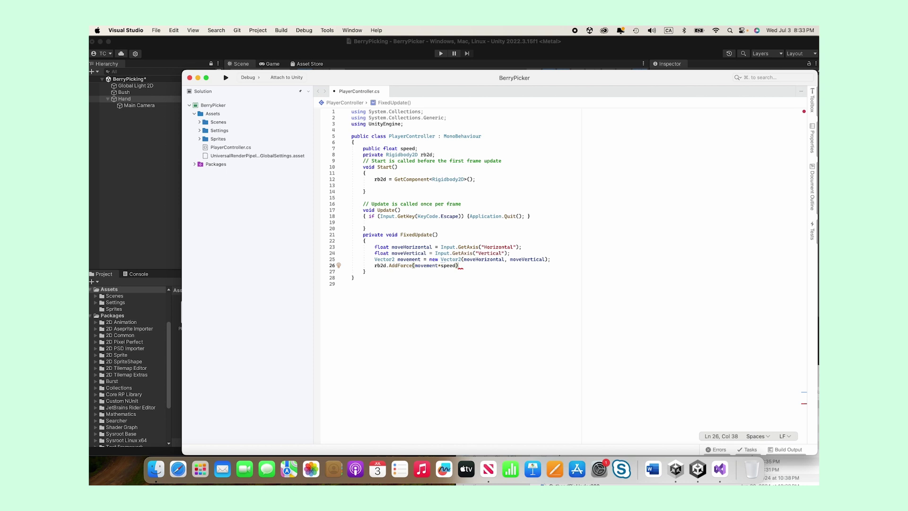
{"action": "type", "text": ";"}
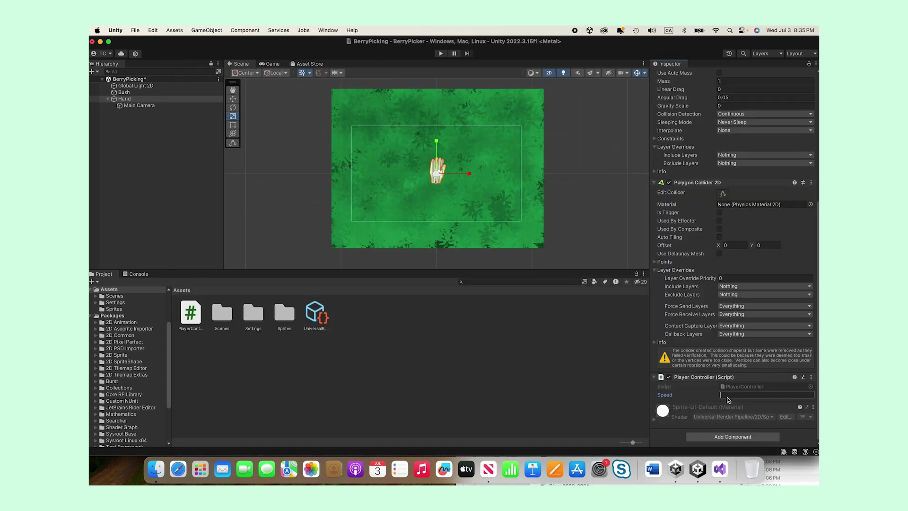
Step: In Unity, set the hand's Player Controller Speed to 1 and start a playtest of the scene
{"action": "left_click", "coordinate": [727, 397]}
{"action": "left_click", "coordinate": [440, 54]}
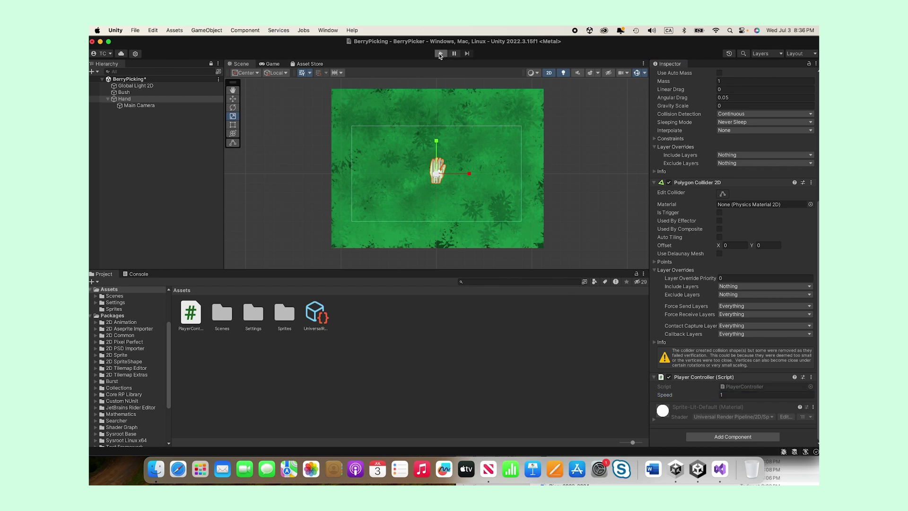
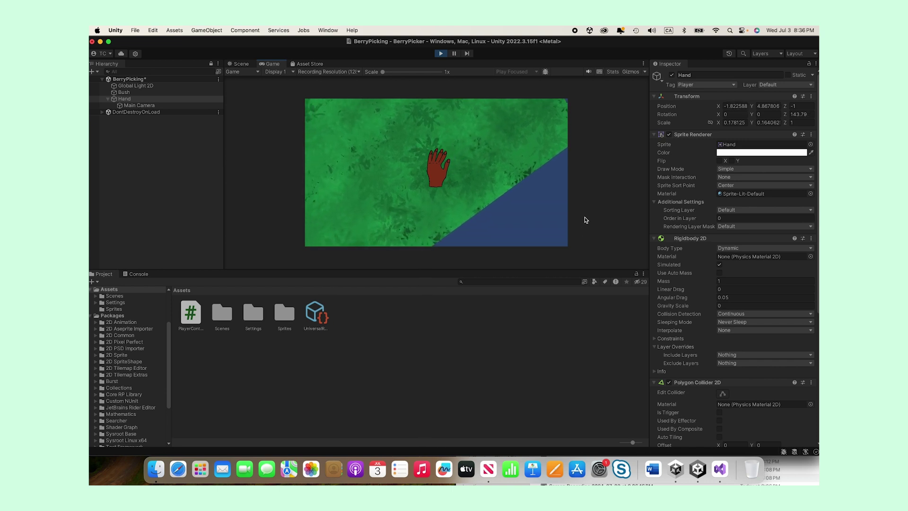
Step: End the playtest and freeze the Z rotation in the hand's Rigidbody 2D constraints
{"action": "left_click", "coordinate": [440, 56]}
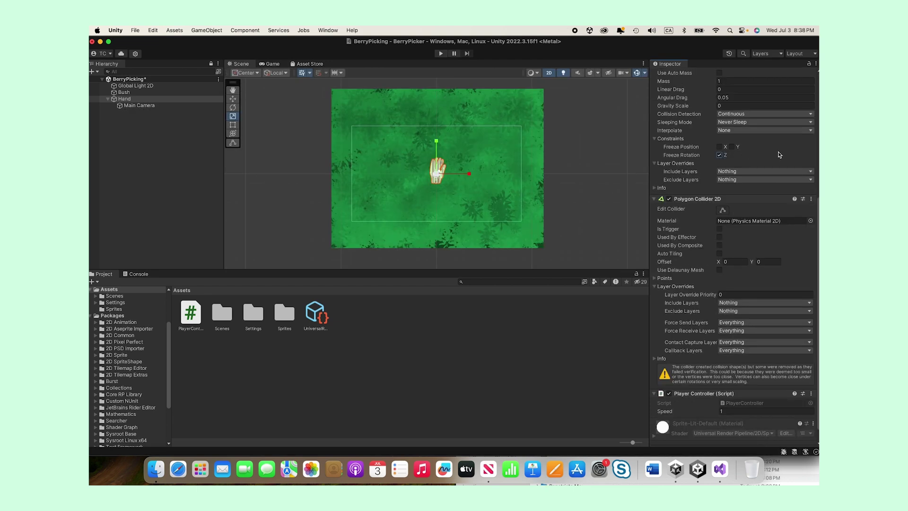
{"action": "scroll", "coordinate": [780, 156], "scroll_direction": "up", "scroll_amount": 5}
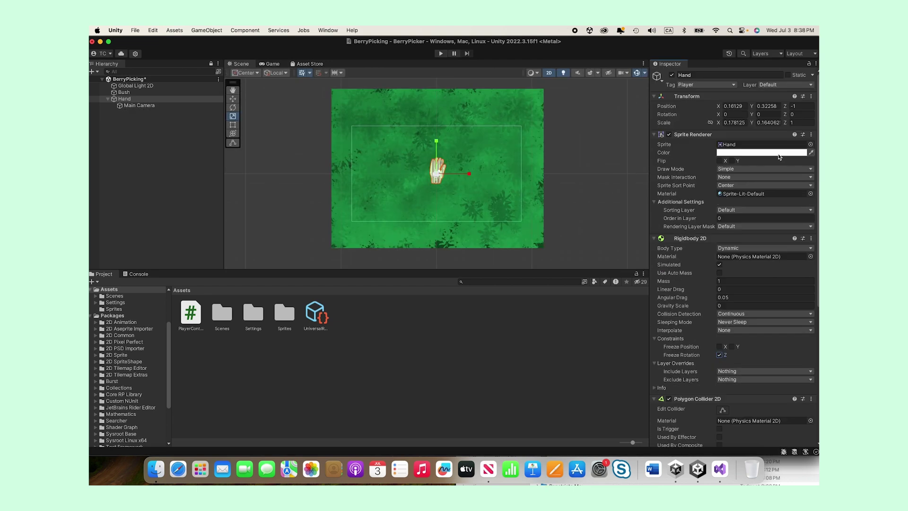
Step: Playtest the game, steering the hand left, up, right and down across the bush, and stop play mode
{"action": "left_click", "coordinate": [440, 54]}
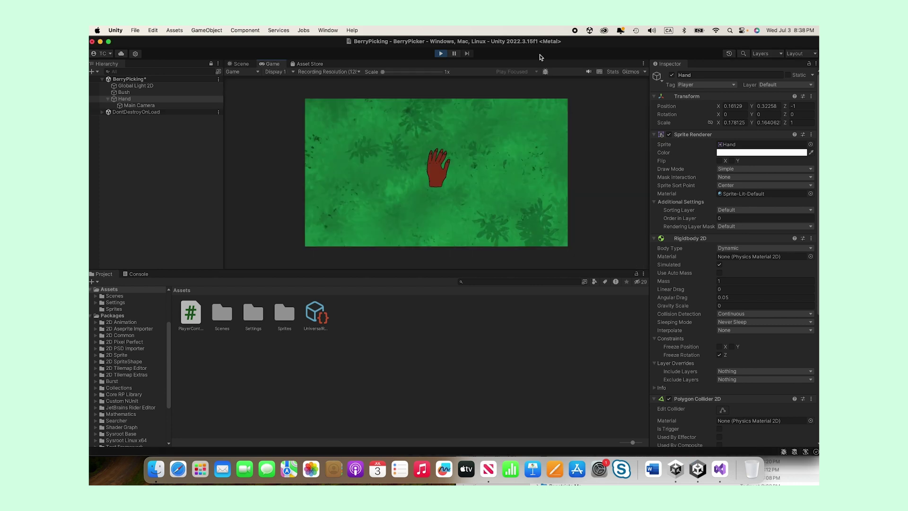
{"action": "key", "text": "Left"}
{"action": "key", "text": "Up"}
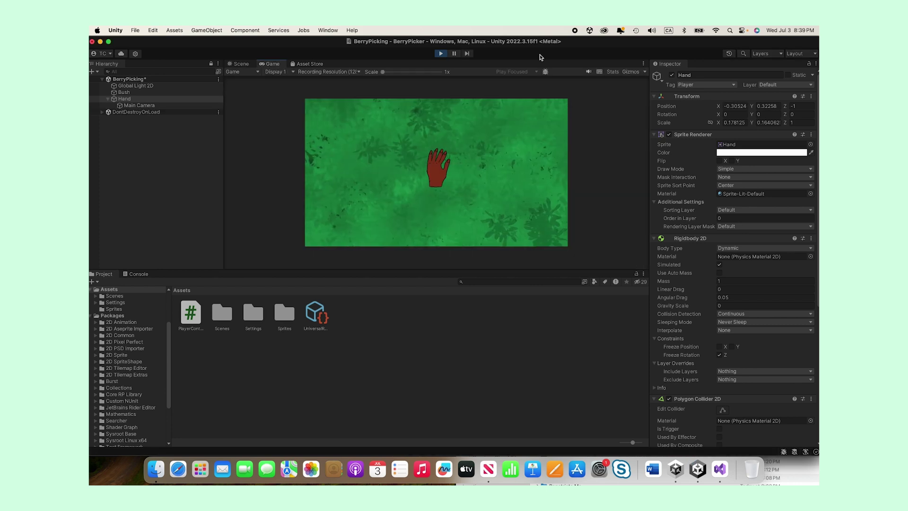
{"action": "key", "text": "Left"}
{"action": "key", "text": "Up"}
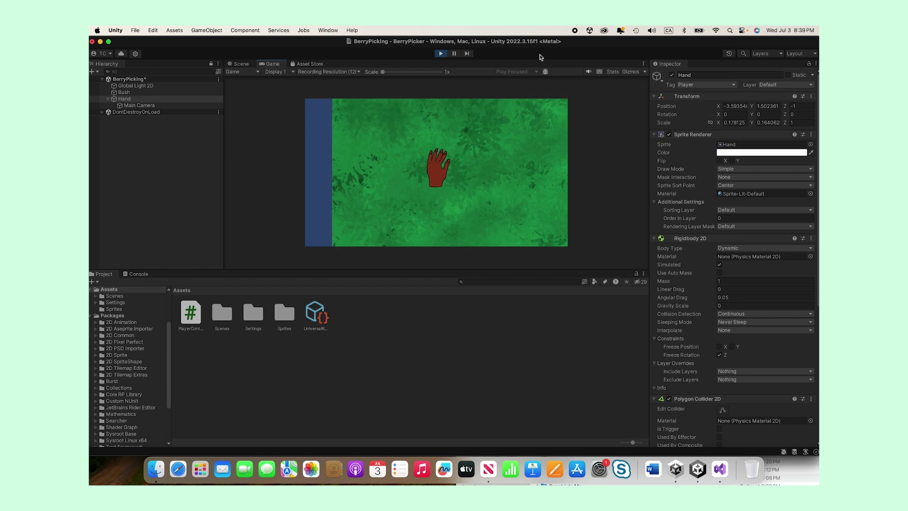
{"action": "key", "text": "Left"}
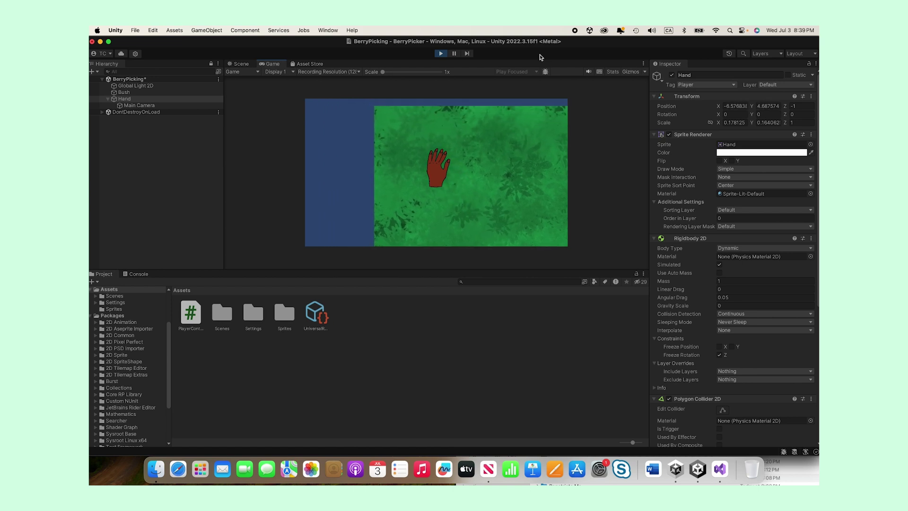
{"action": "key", "text": "Right"}
{"action": "key", "text": "Down"}
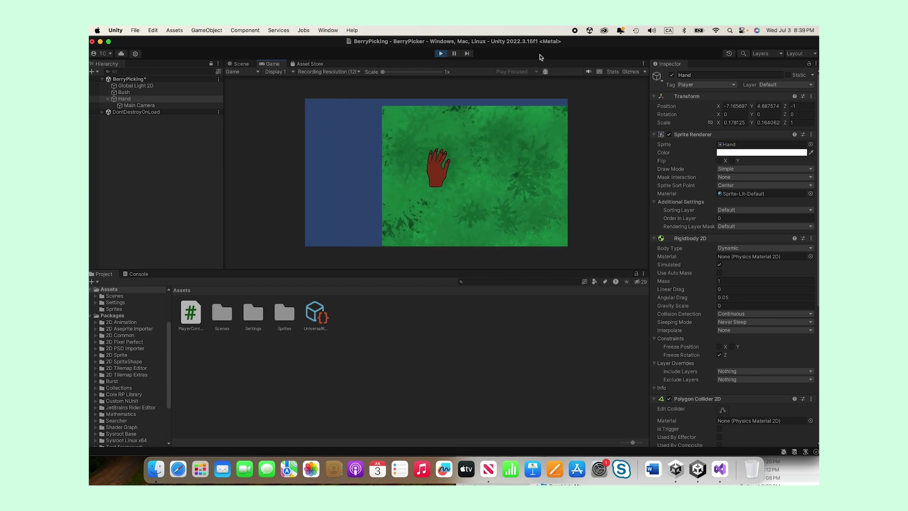
{"action": "key", "text": "Right"}
{"action": "key", "text": "Down"}
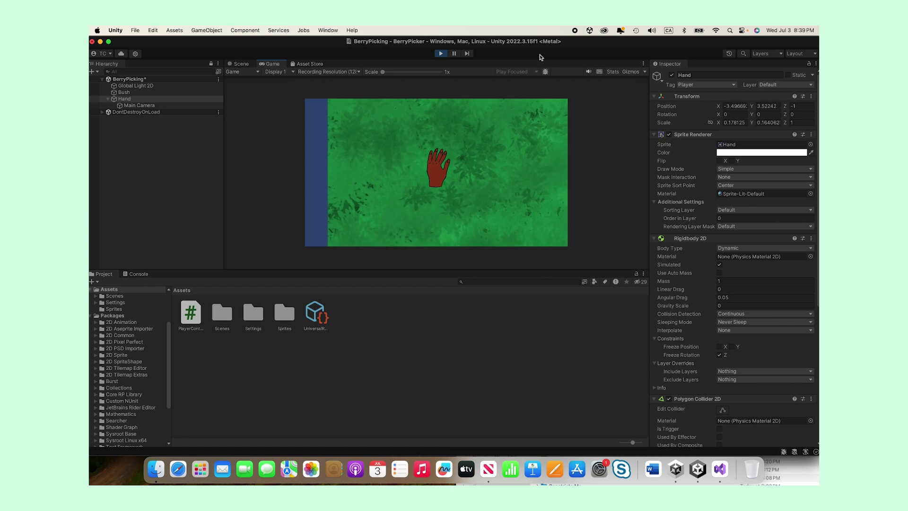
{"action": "key", "text": "Right"}
{"action": "key", "text": "Down"}
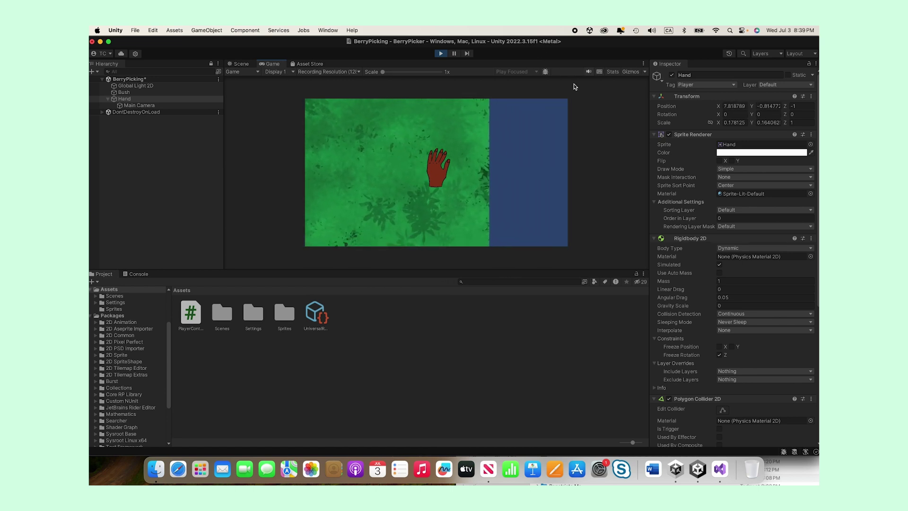
{"action": "left_click", "coordinate": [442, 53]}
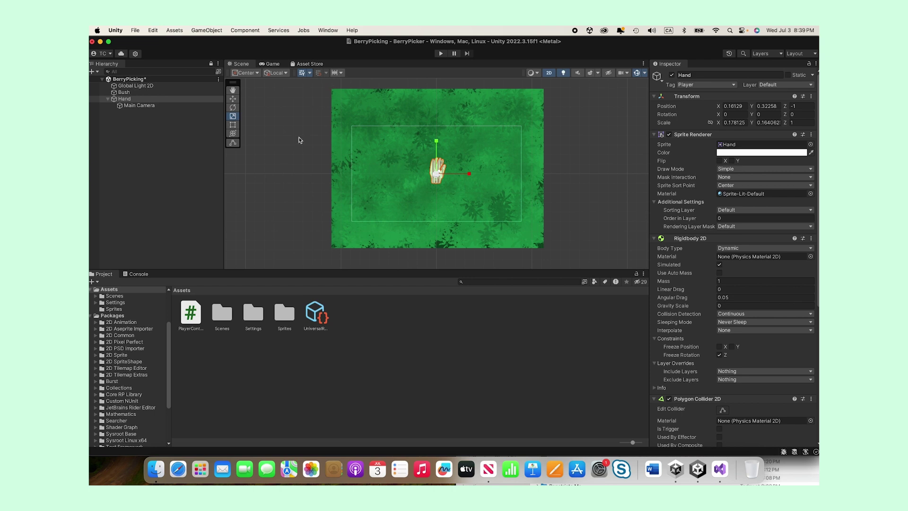
Step: Add the Berry2 sprite from the Sprites folder to the scene, scaled to about 0.055 by 0.058, above and to the right of the hand
{"action": "double_click", "coordinate": [283, 318]}
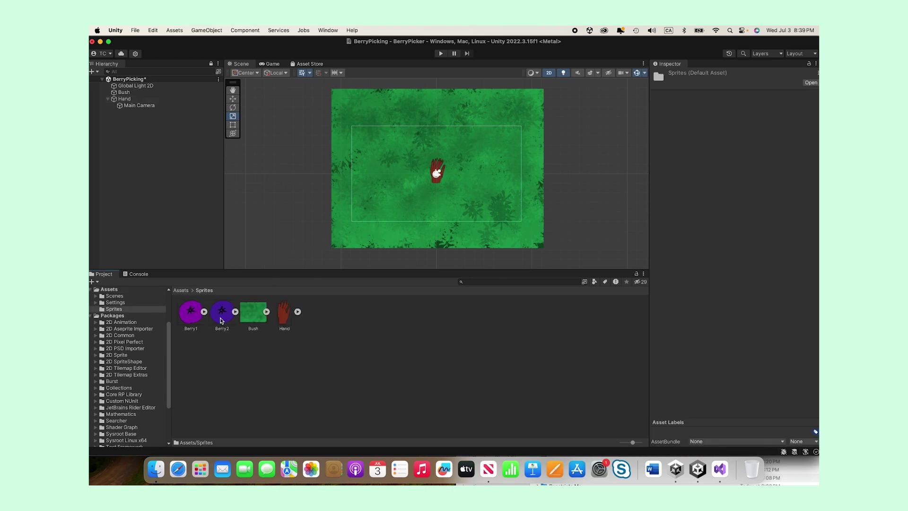
{"action": "left_click", "coordinate": [223, 317]}
{"action": "left_click_drag", "start_coordinate": [222, 317], "coordinate": [367, 169]}
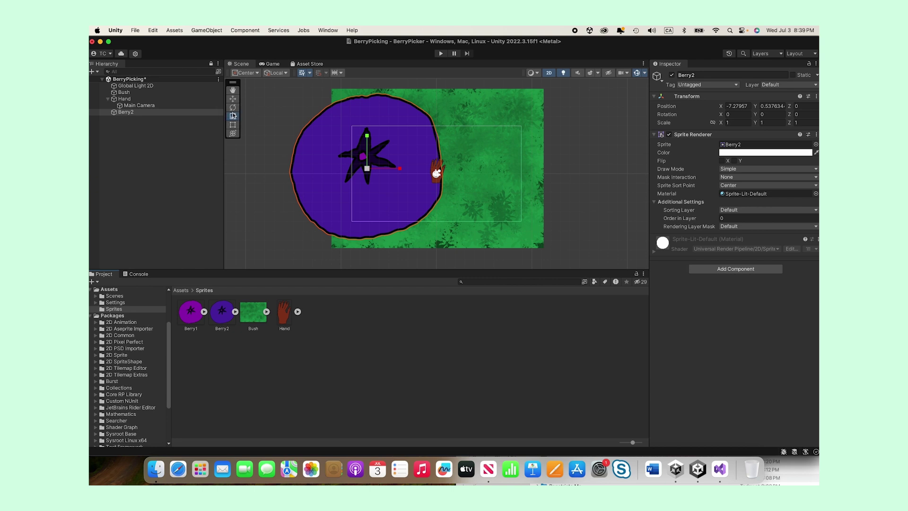
{"action": "left_click", "coordinate": [232, 126]}
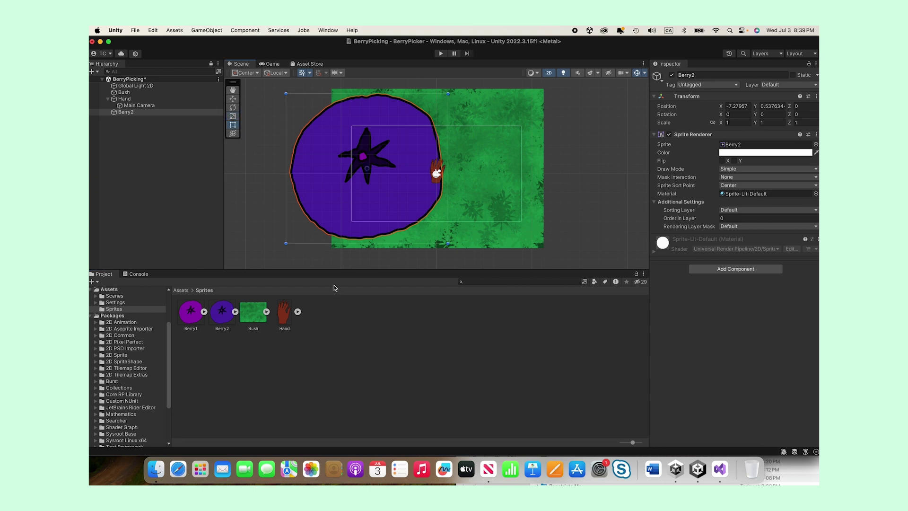
{"action": "left_click_drag", "start_coordinate": [288, 240], "coordinate": [438, 103]}
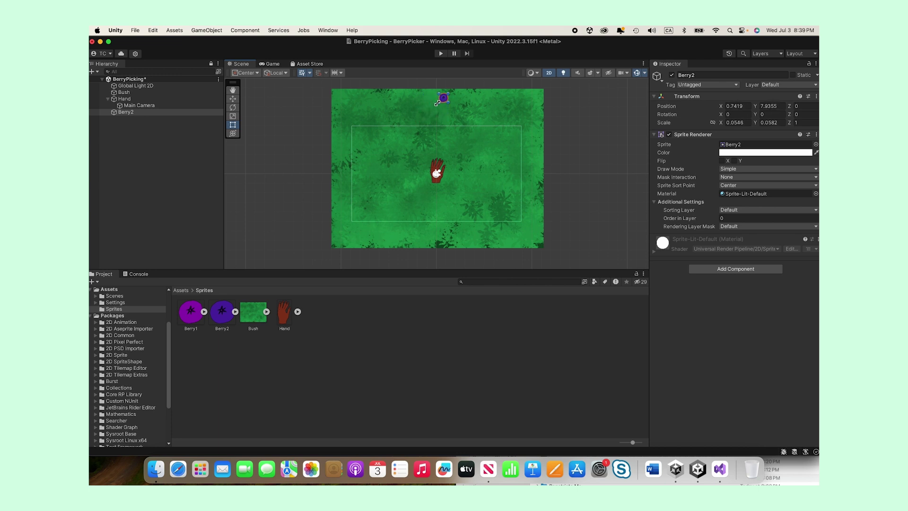
{"action": "left_click_drag", "start_coordinate": [446, 99], "coordinate": [502, 168]}
Step: Add the Berry1 sprite to the scene, scaled to about 0.05, at about X -3.32, Y 2.41
{"action": "left_click", "coordinate": [192, 316]}
{"action": "left_click_drag", "start_coordinate": [191, 318], "coordinate": [377, 171]}
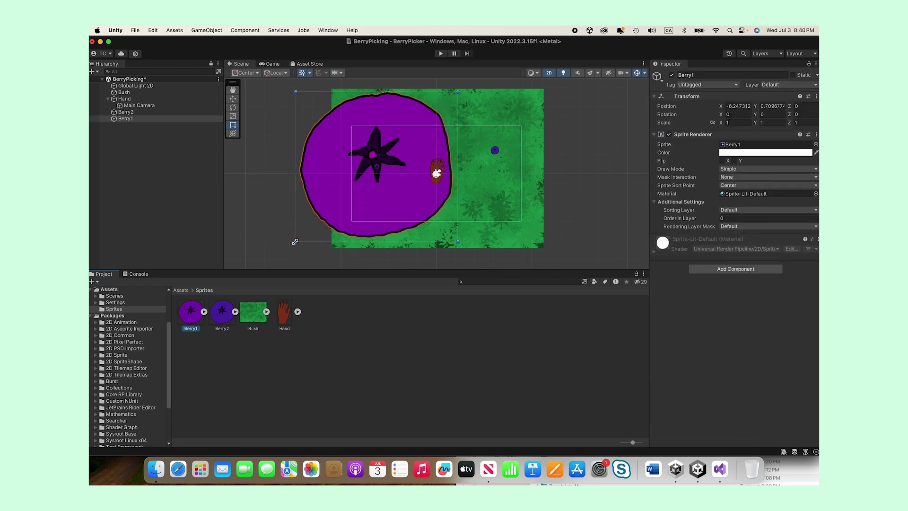
{"action": "left_click_drag", "start_coordinate": [296, 242], "coordinate": [401, 156]}
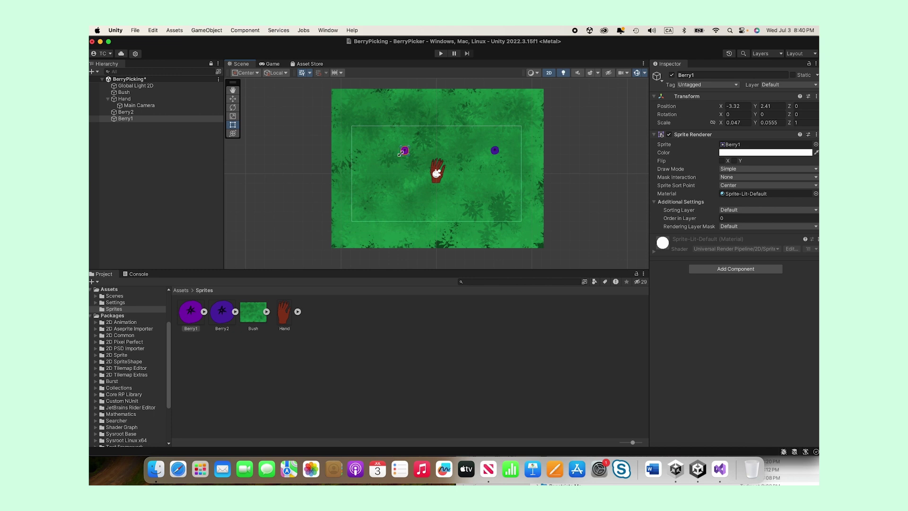
Step: Add a second Berry2 sprite to the scene, scaled to about 0.05, at about X -6.1, Y -1.94
{"action": "left_click", "coordinate": [220, 316]}
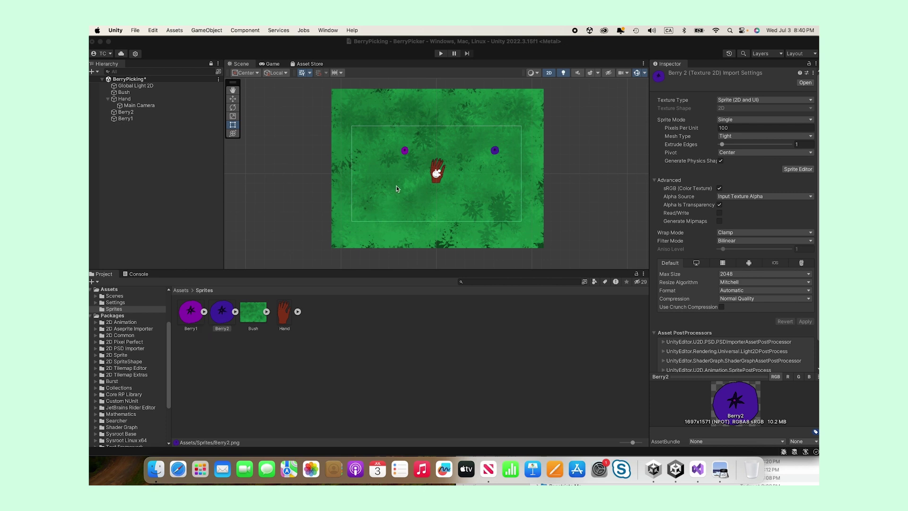
{"action": "left_click_drag", "start_coordinate": [397, 189], "coordinate": [387, 187]}
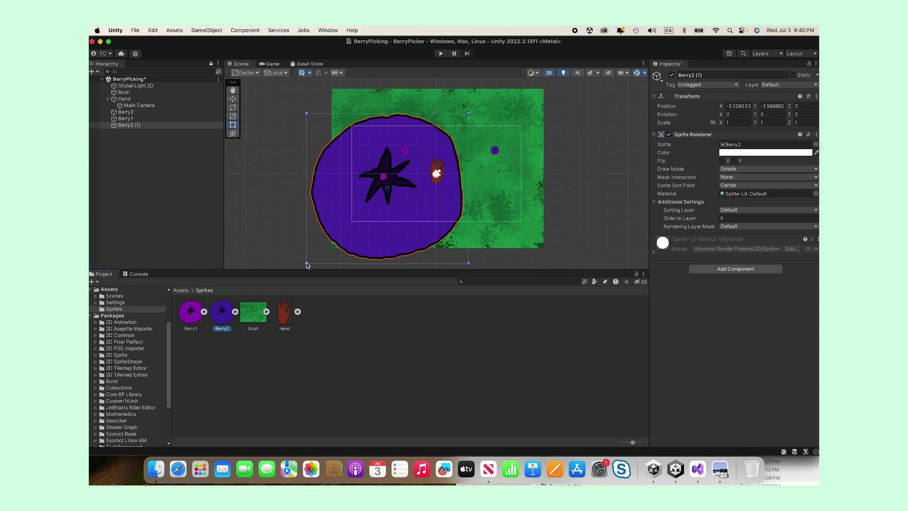
{"action": "left_click_drag", "start_coordinate": [306, 264], "coordinate": [379, 194]}
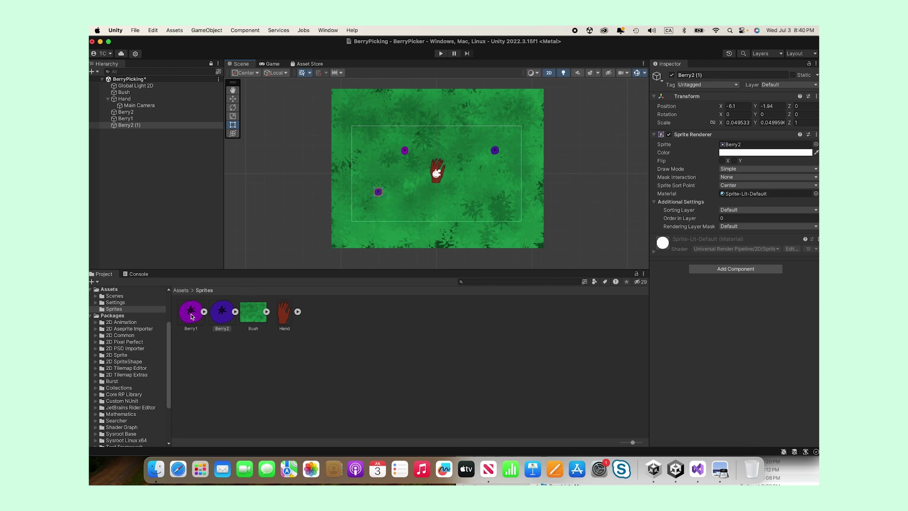
Step: Add another Berry1 scaled to about 0.05 at about X 5.9, Y -1.19, and another Berry2 scaled to about 0.07 at about X 0.61, Y -3.46
{"action": "left_click_drag", "start_coordinate": [192, 317], "coordinate": [513, 201]}
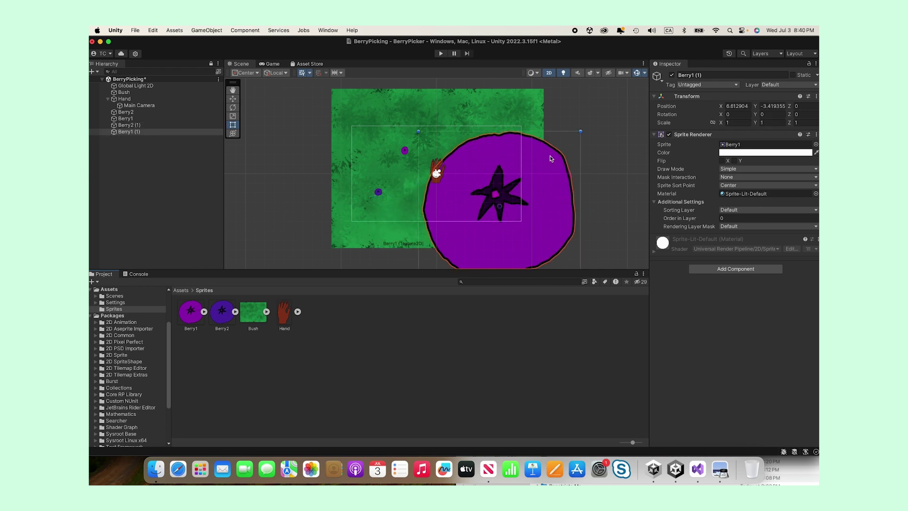
{"action": "left_click_drag", "start_coordinate": [581, 131], "coordinate": [489, 189]}
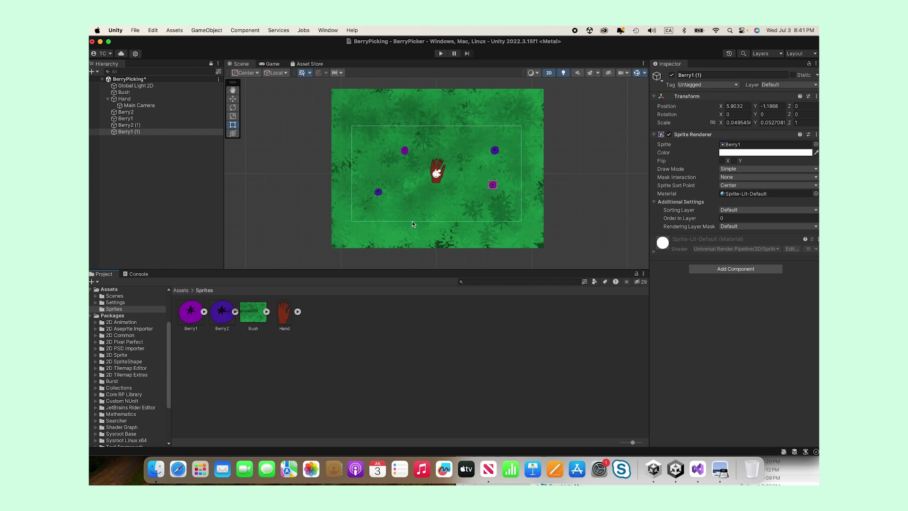
{"action": "left_click_drag", "start_coordinate": [413, 224], "coordinate": [439, 208]}
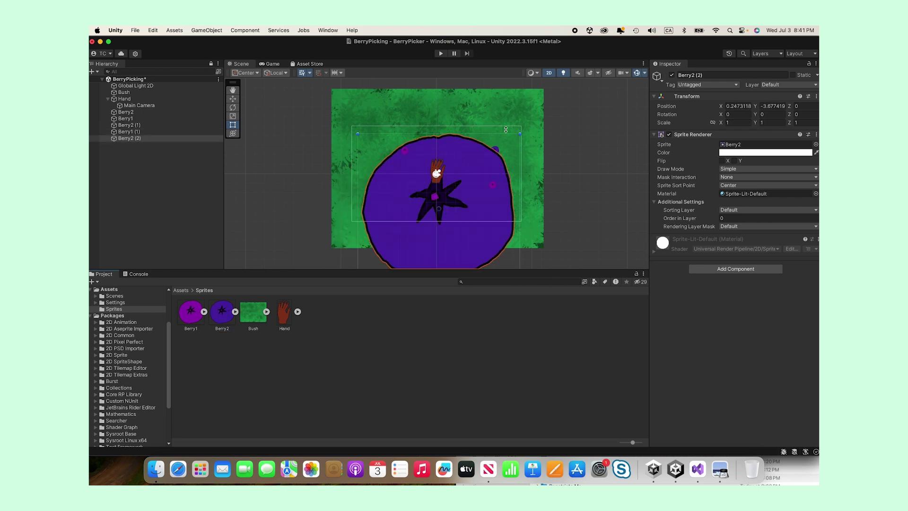
{"action": "left_click_drag", "start_coordinate": [517, 130], "coordinate": [442, 210]}
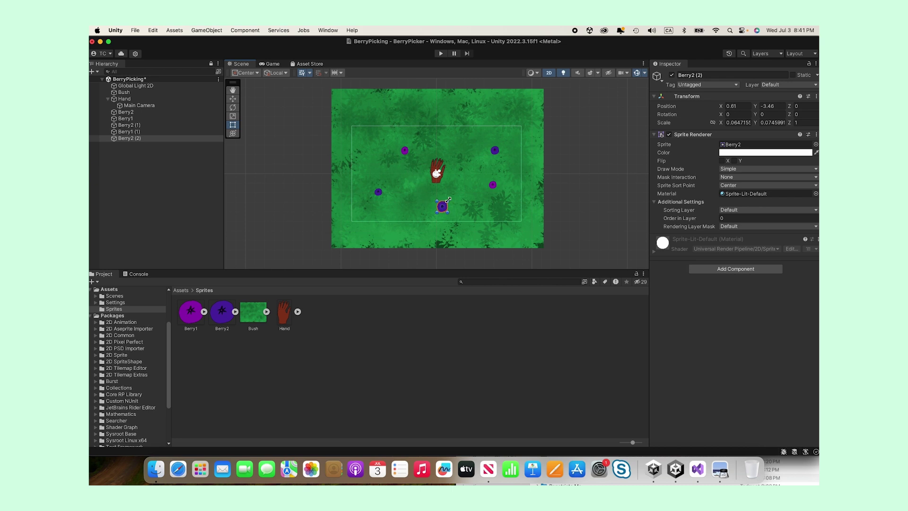
Step: Shrink the Berry2 sprite below the hand to a scale of about 0.037 by 0.039 and check the berry layout in the enlarged scene
{"action": "left_click_drag", "start_coordinate": [449, 200], "coordinate": [443, 205]}
{"action": "key", "text": "shift+space"}
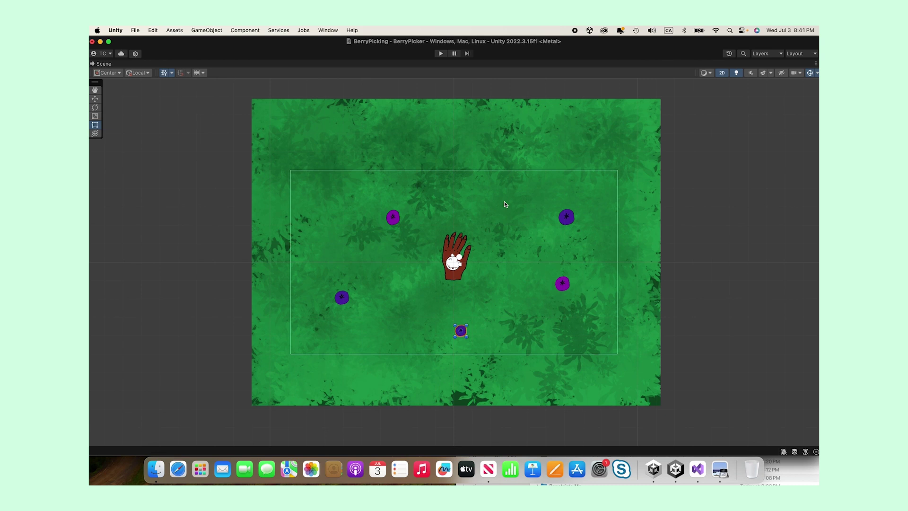
{"action": "key", "text": "shift+space"}
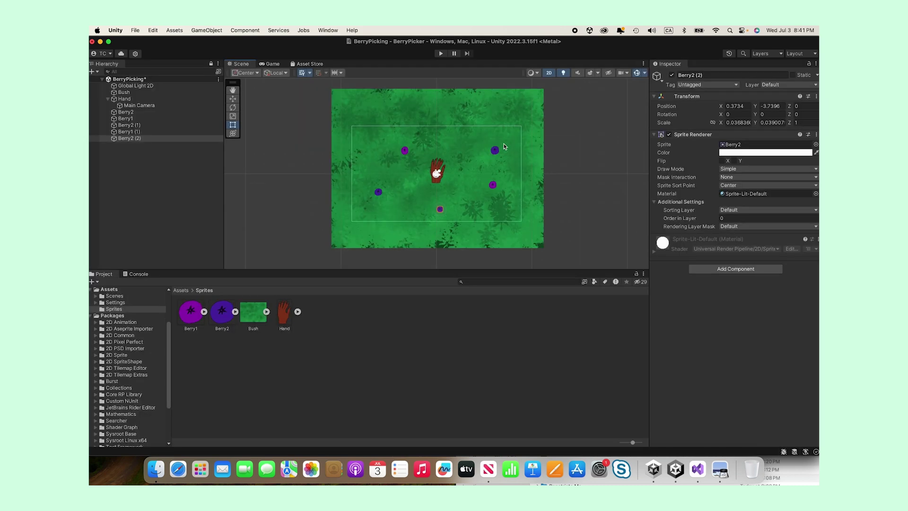
Step: Add a Circle Collider 2D to the Berry2 sprite above and to the right of the hand, and make it a trigger
{"action": "left_click", "coordinate": [495, 151]}
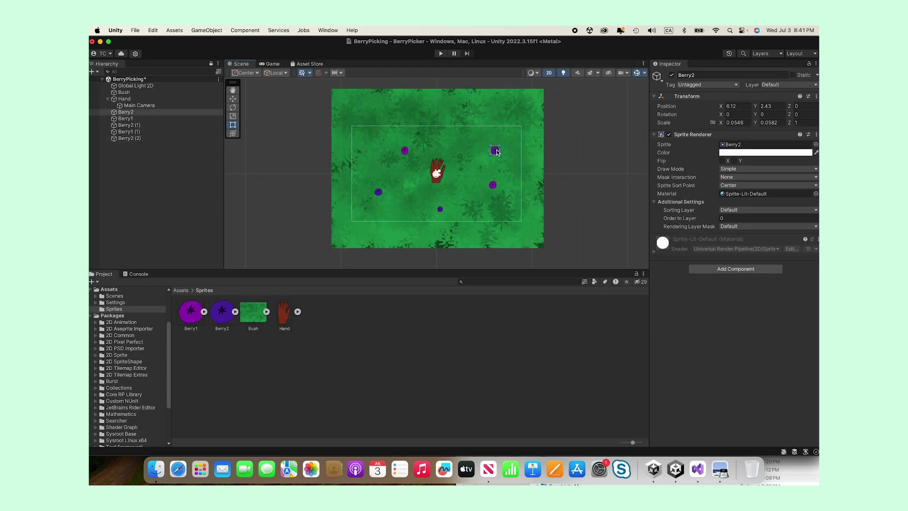
{"action": "left_click", "coordinate": [728, 269]}
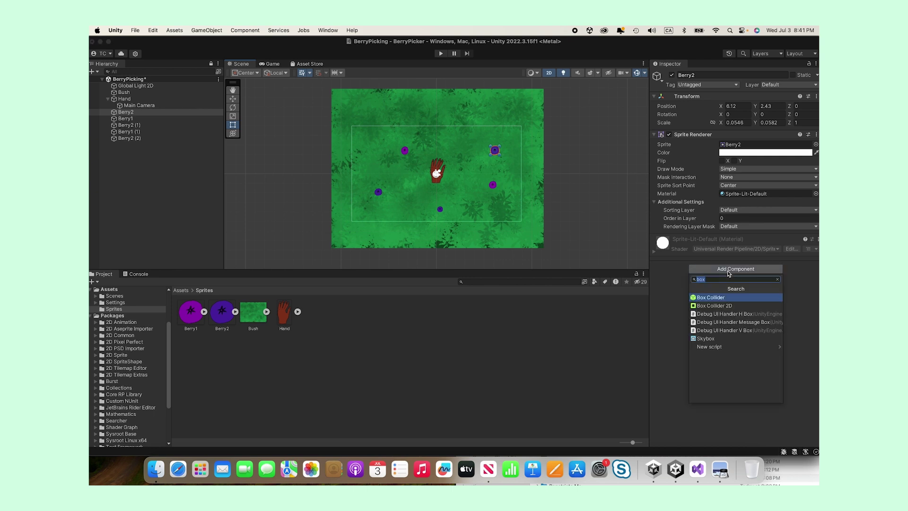
{"action": "type", "text": "cir"}
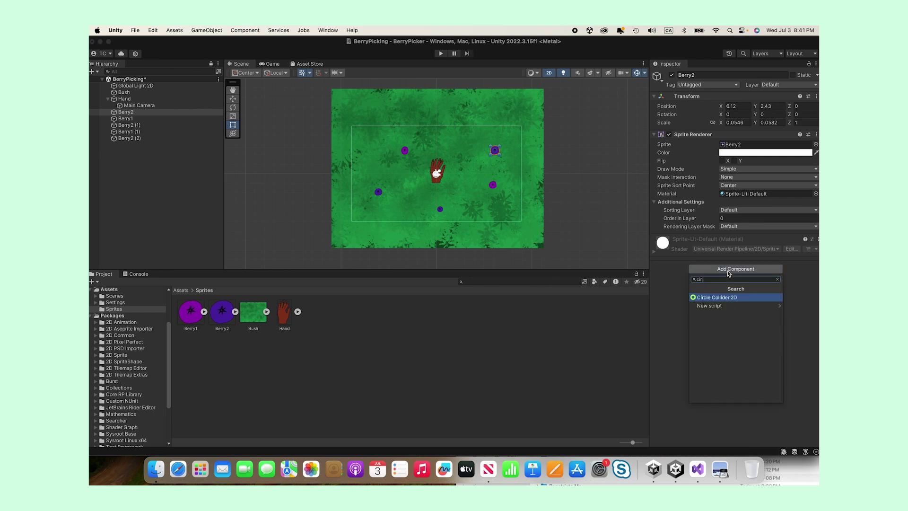
{"action": "key", "text": "Return"}
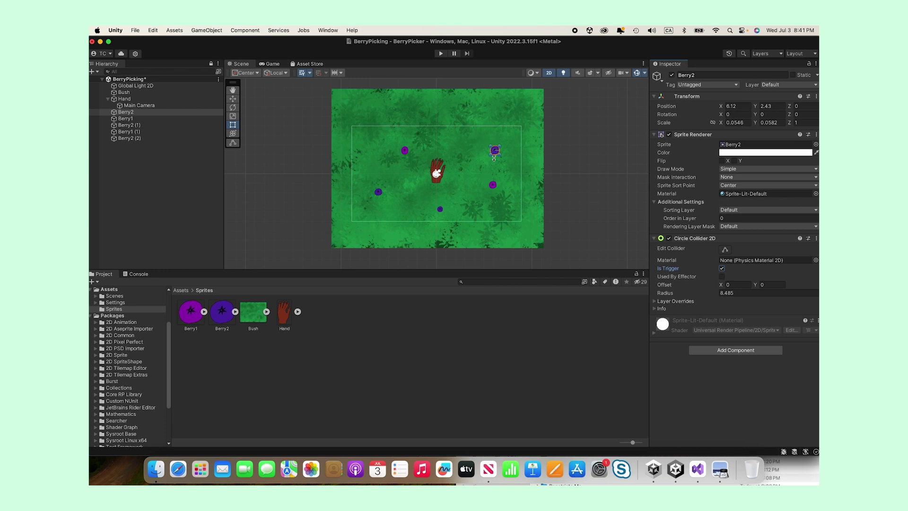
Step: Add a Circle Collider 2D component to Berry1 (1) and enable its Is Trigger option
{"action": "left_click", "coordinate": [494, 189]}
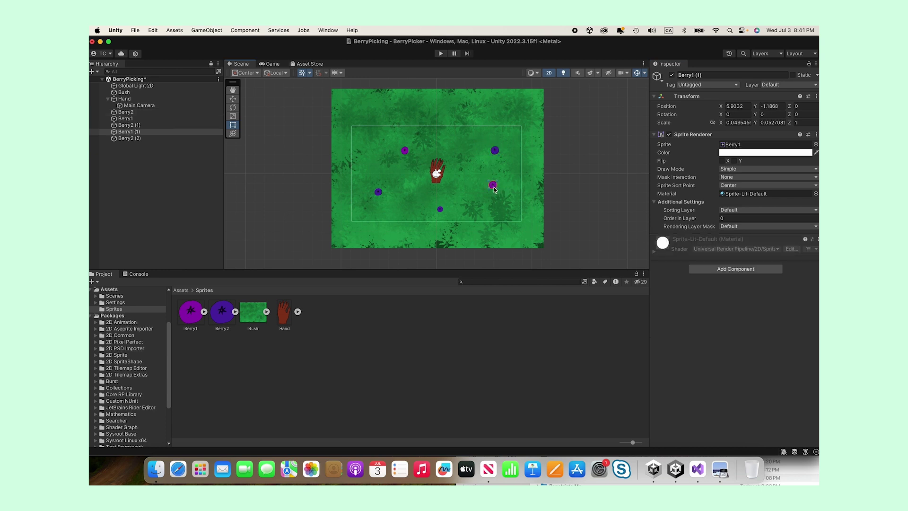
{"action": "left_click", "coordinate": [721, 270]}
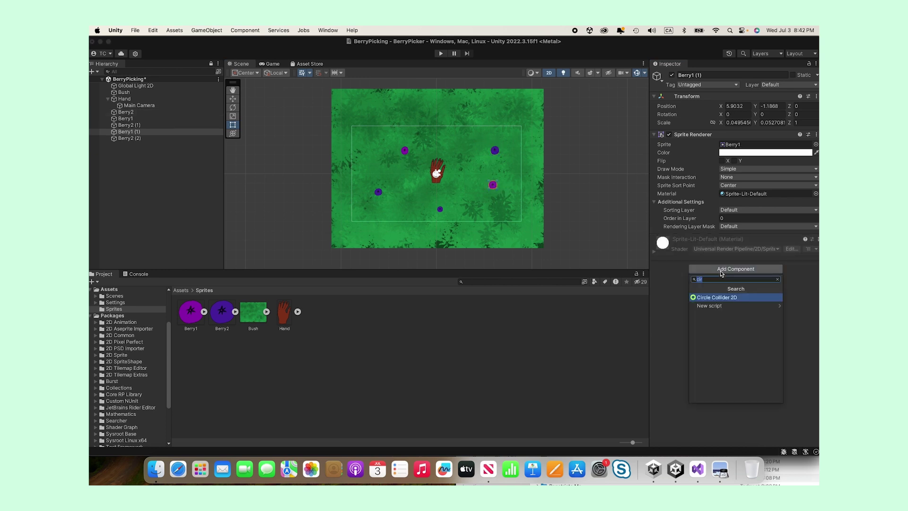
{"action": "left_click", "coordinate": [717, 298]}
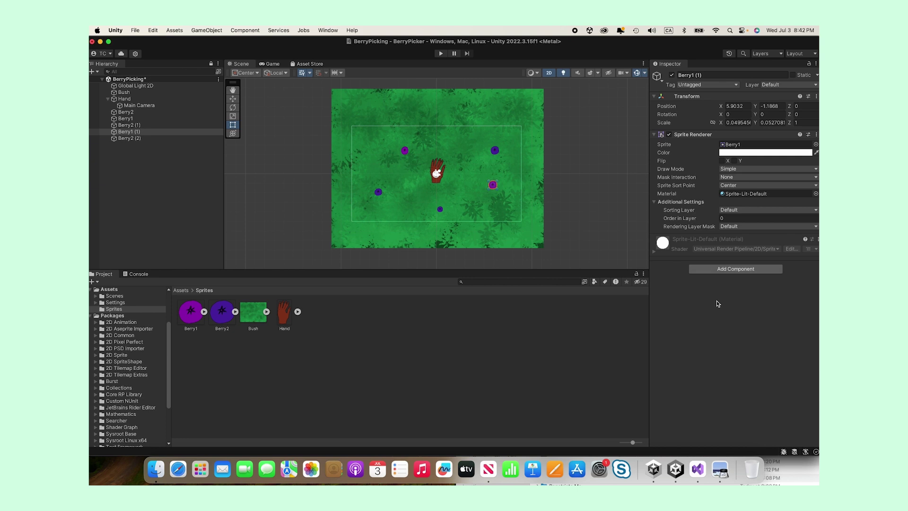
{"action": "left_click", "coordinate": [722, 268]}
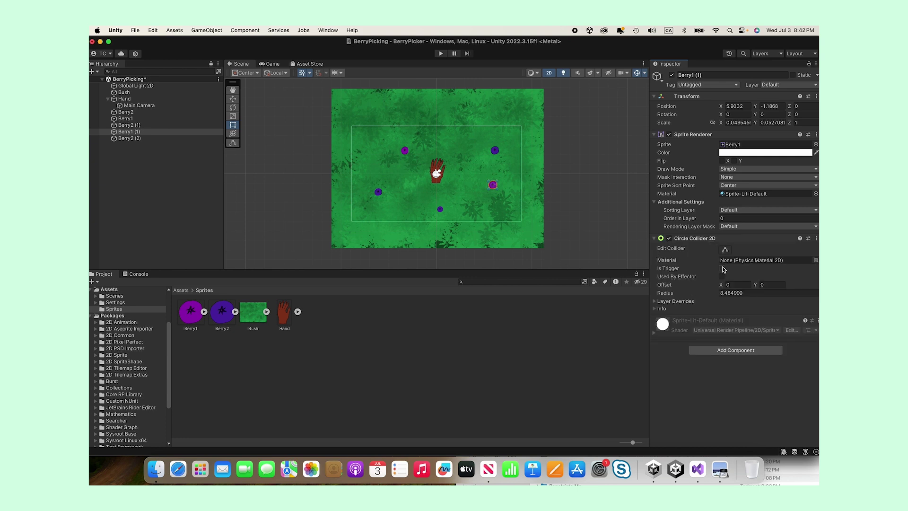
Step: Add a Circle Collider 2D component to Berry2 (2), the lowest berry in the scene
{"action": "left_click", "coordinate": [440, 210]}
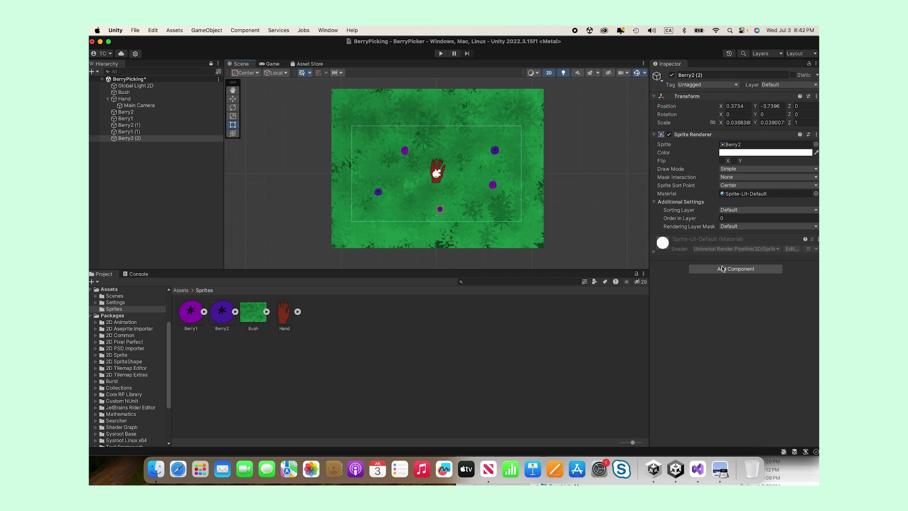
{"action": "left_click", "coordinate": [728, 269]}
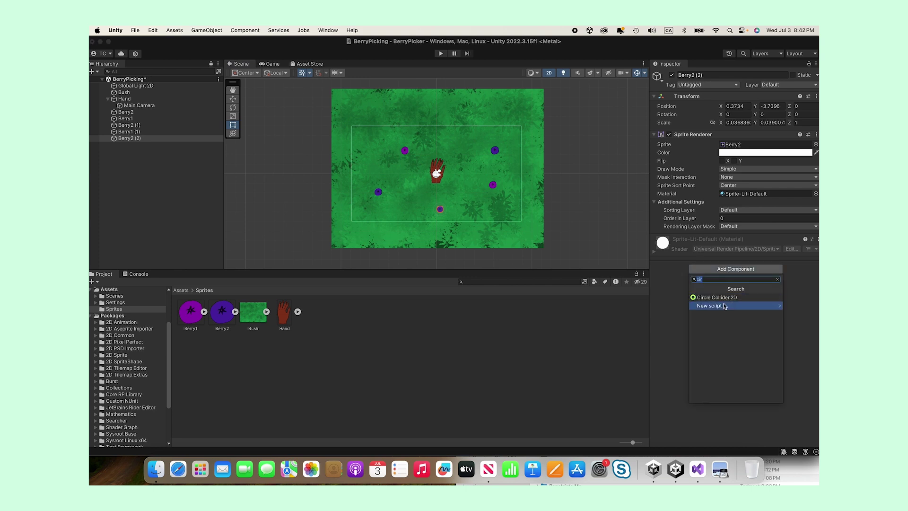
{"action": "left_click", "coordinate": [725, 306]}
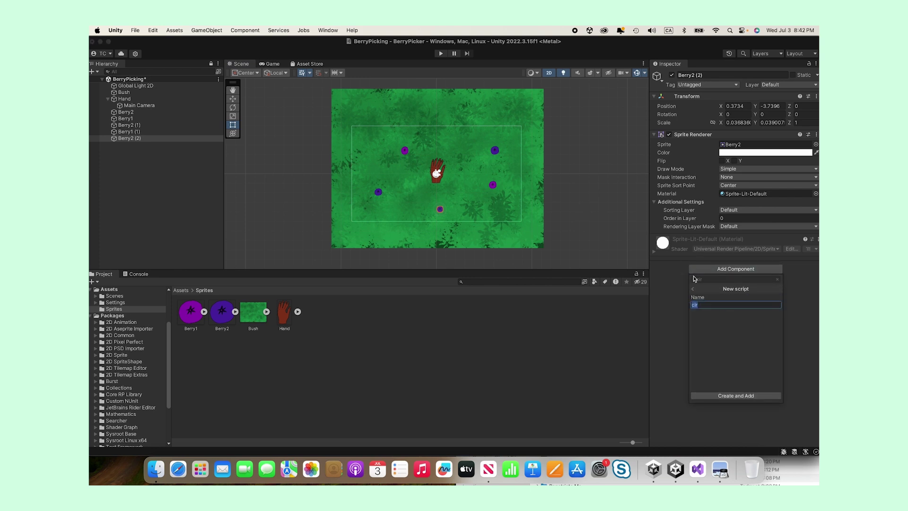
{"action": "left_click", "coordinate": [691, 290]}
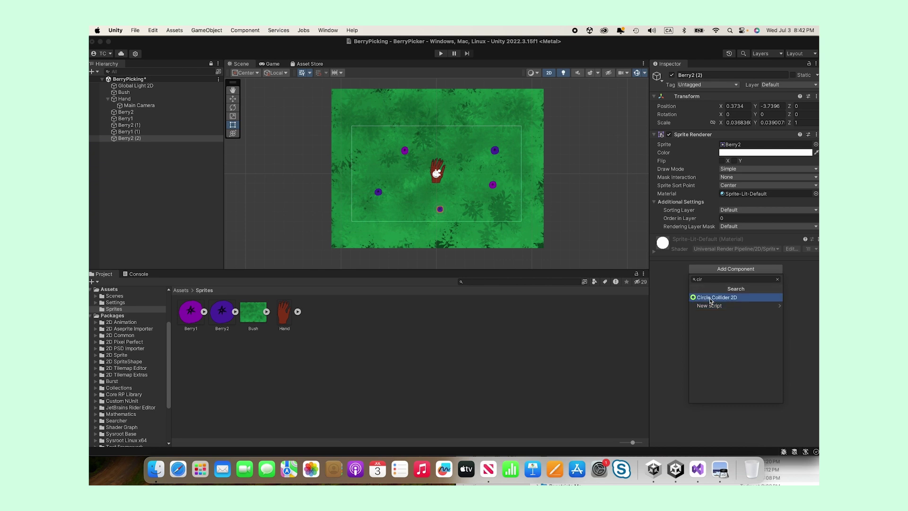
{"action": "key", "text": "Escape"}
{"action": "left_click", "coordinate": [368, 185]}
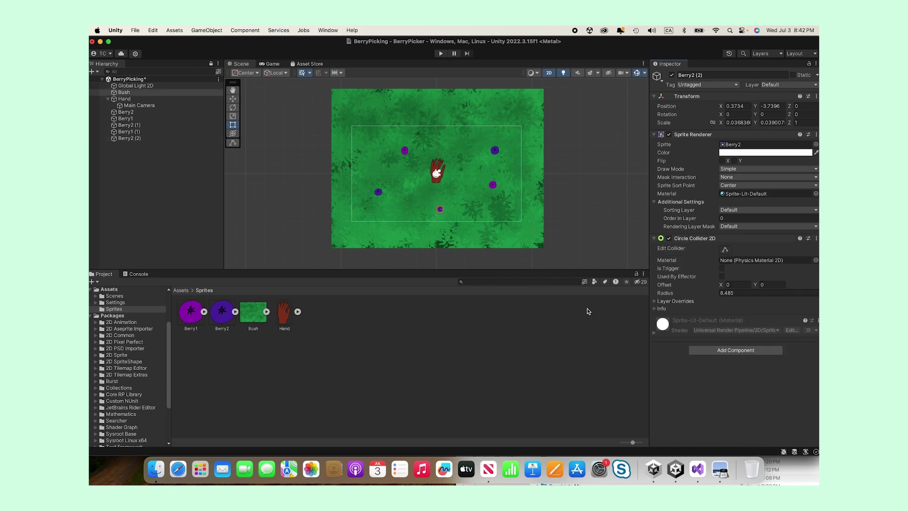
{"action": "left_click", "coordinate": [720, 269]}
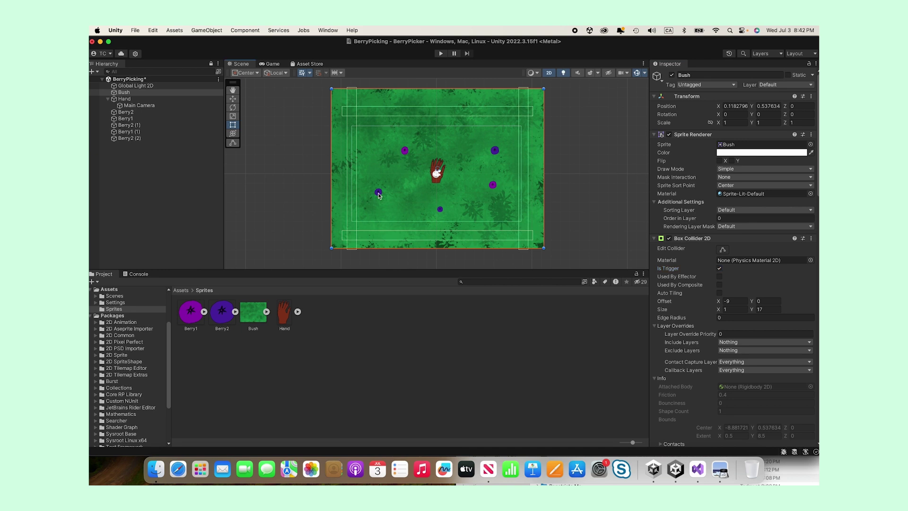
Step: Add a Circle Collider 2D component to the Berry2 (1) object
{"action": "left_click", "coordinate": [379, 195]}
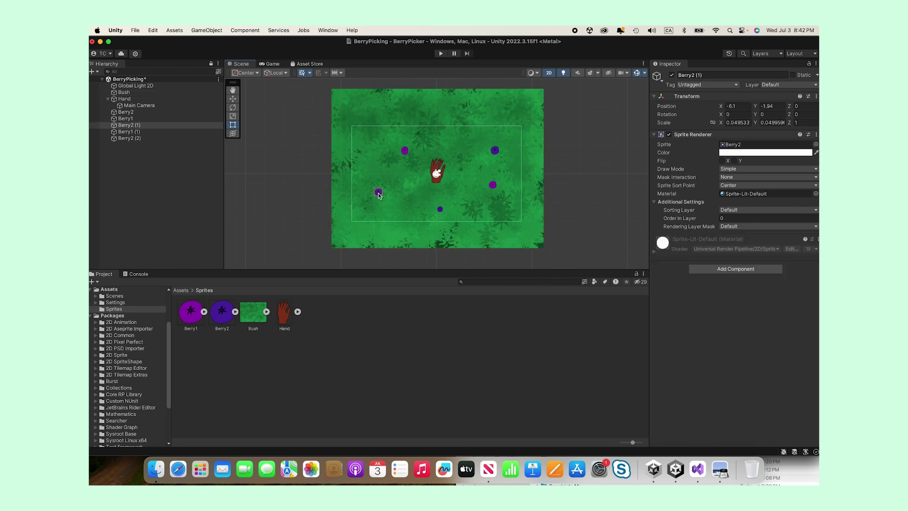
{"action": "left_click", "coordinate": [737, 269]}
{"action": "left_click", "coordinate": [731, 295]}
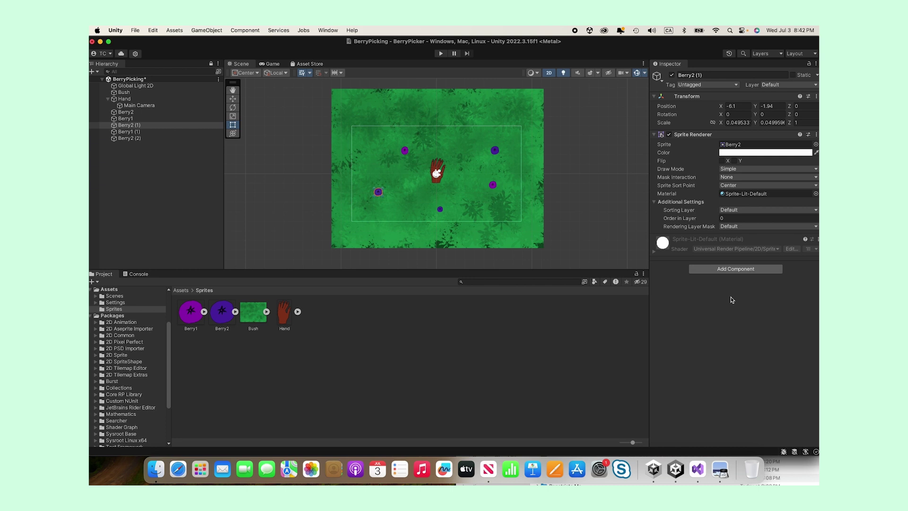
Step: Add a Circle Collider 2D component to Berry1 and enable its Is Trigger option
{"action": "left_click", "coordinate": [406, 153]}
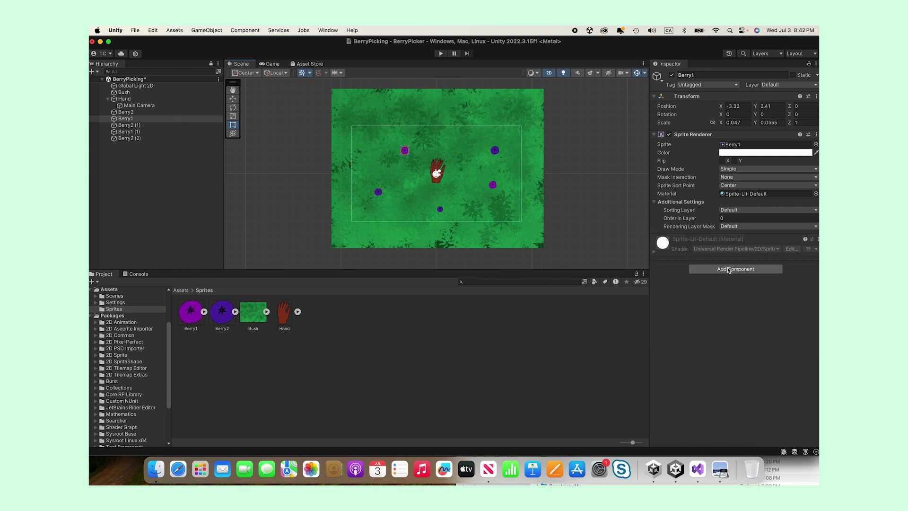
{"action": "left_click", "coordinate": [728, 269]}
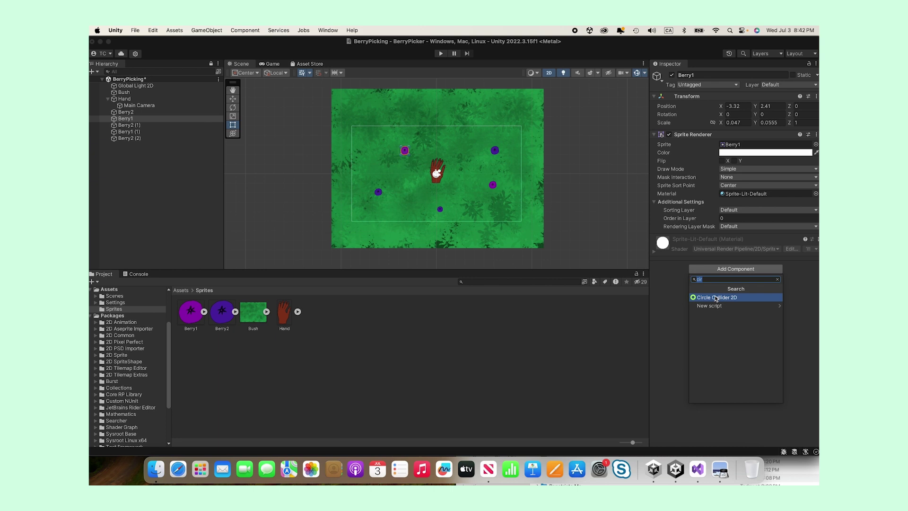
{"action": "left_click", "coordinate": [716, 297]}
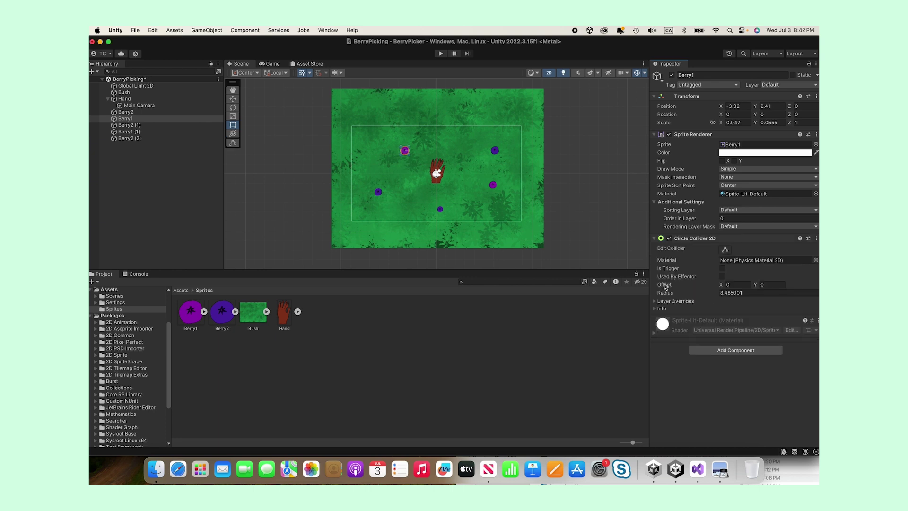
{"action": "left_click", "coordinate": [722, 268]}
Step: Enable Is Trigger on the circle collider of Berry2 (1)
{"action": "left_click", "coordinate": [378, 193]}
{"action": "left_click", "coordinate": [378, 193]}
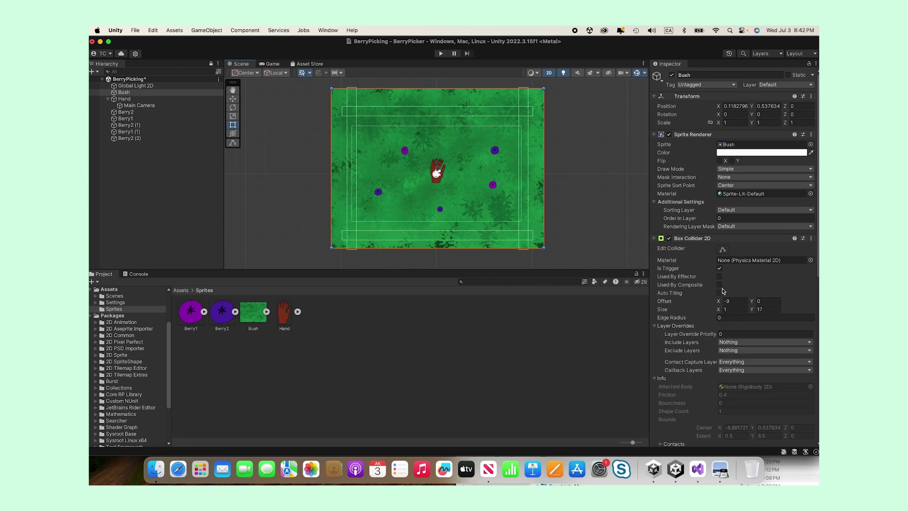
{"action": "left_click", "coordinate": [379, 193]}
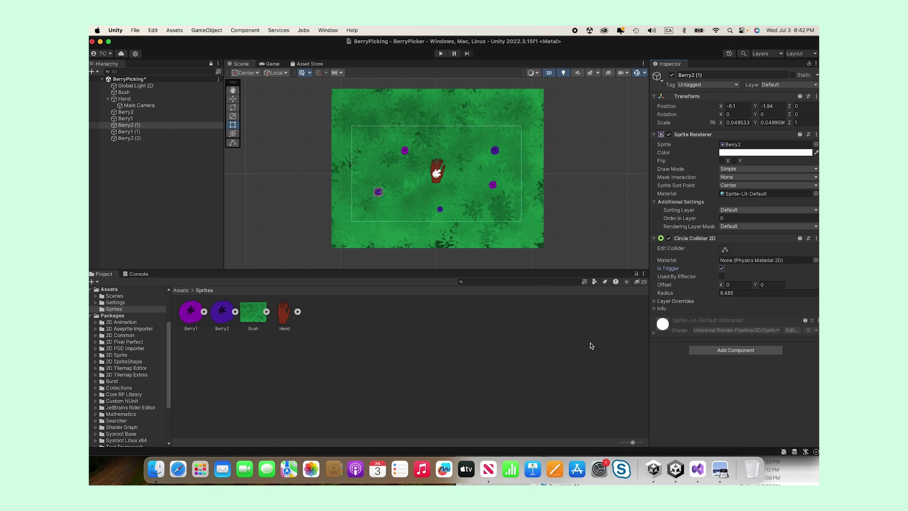
Step: Create and save a new tag named Berry in the project's tag list
{"action": "left_click", "coordinate": [700, 86]}
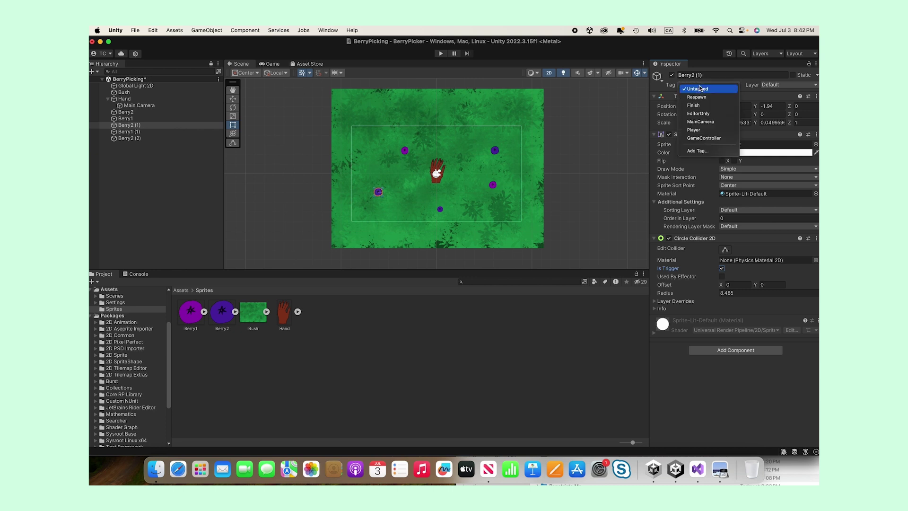
{"action": "left_click", "coordinate": [702, 152]}
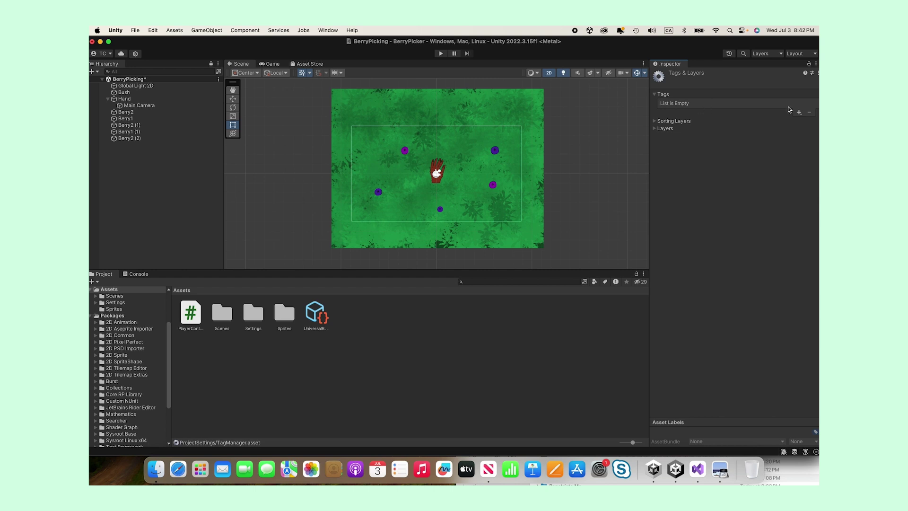
{"action": "left_click", "coordinate": [800, 114]}
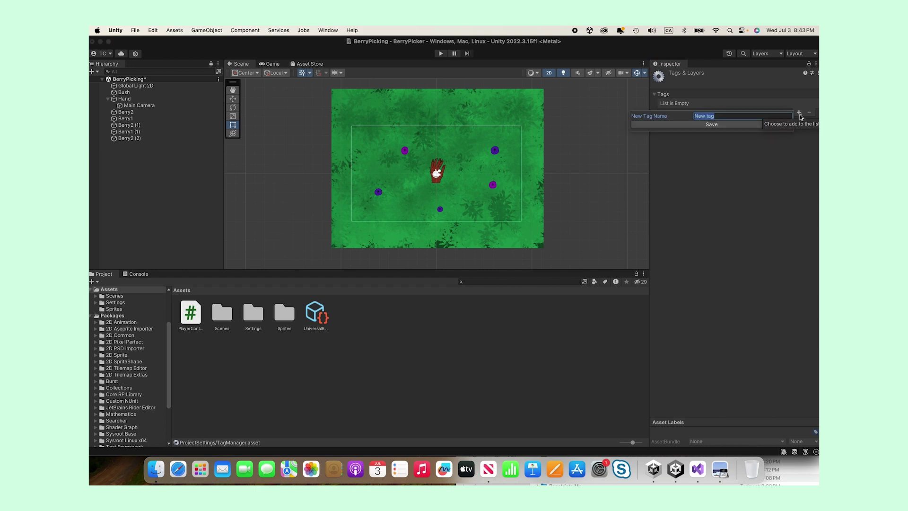
{"action": "type", "text": "Berry"}
{"action": "left_click", "coordinate": [723, 125]}
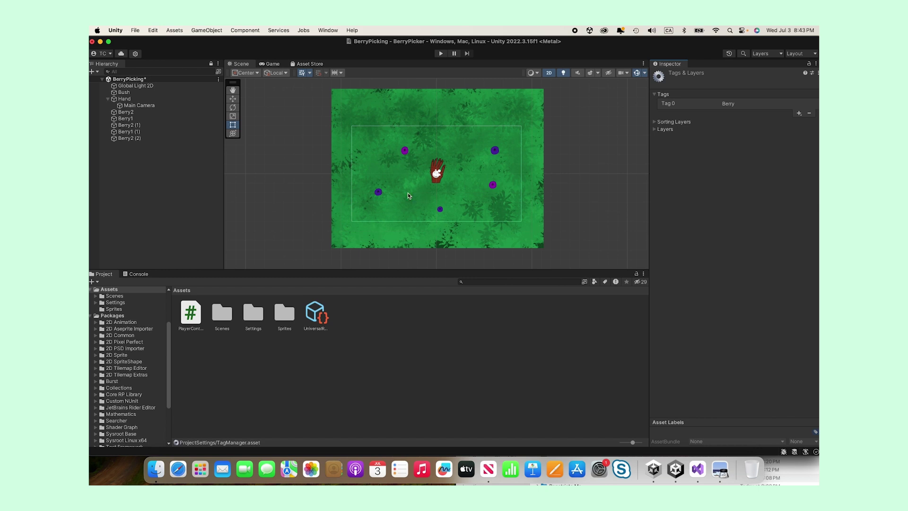
Step: Assign the Berry tag to the Berry1, Berry2 and Berry1 (1) objects
{"action": "left_click", "coordinate": [405, 151]}
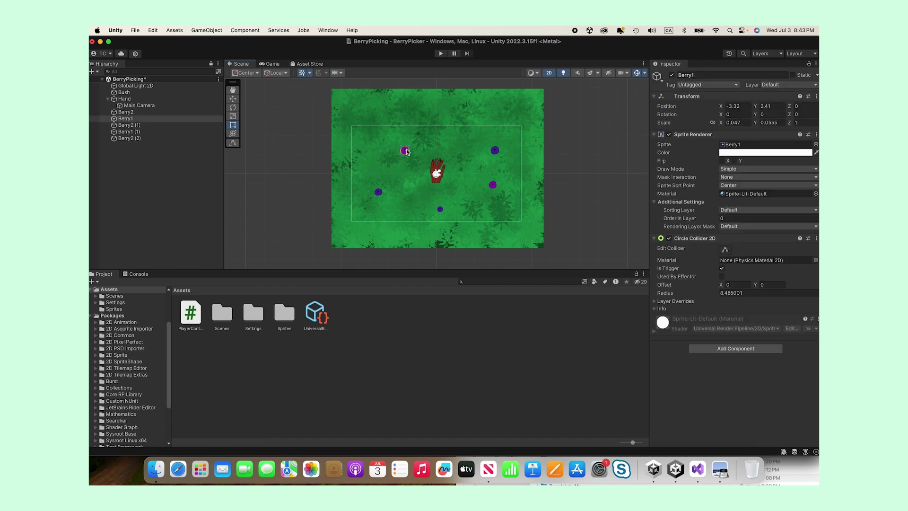
{"action": "left_click", "coordinate": [717, 88]}
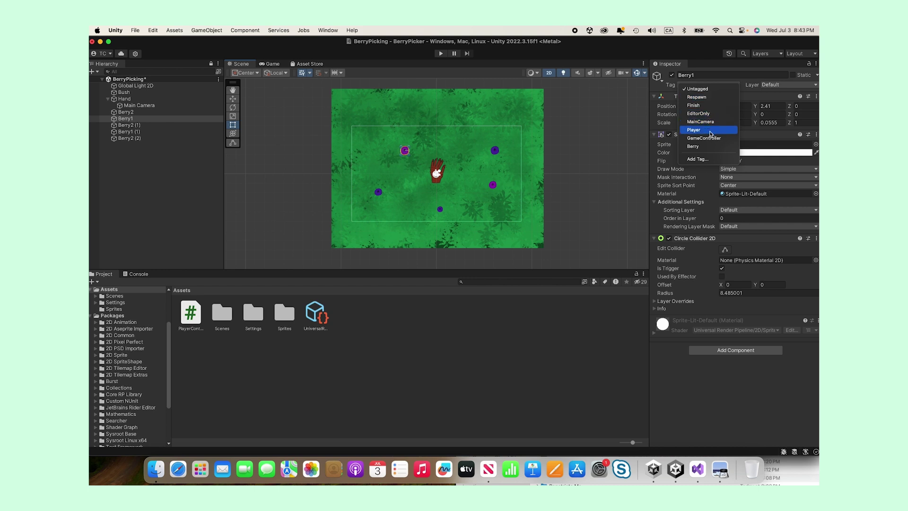
{"action": "left_click", "coordinate": [710, 148]}
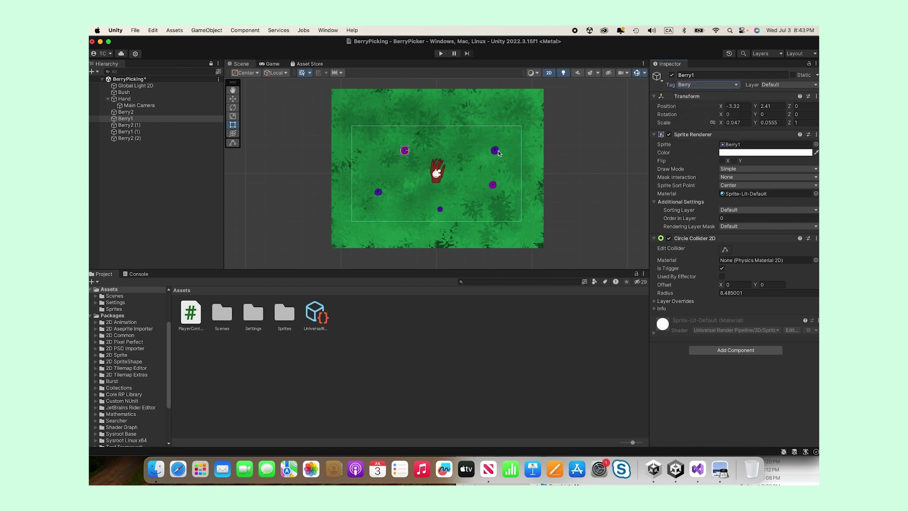
{"action": "left_click", "coordinate": [496, 152]}
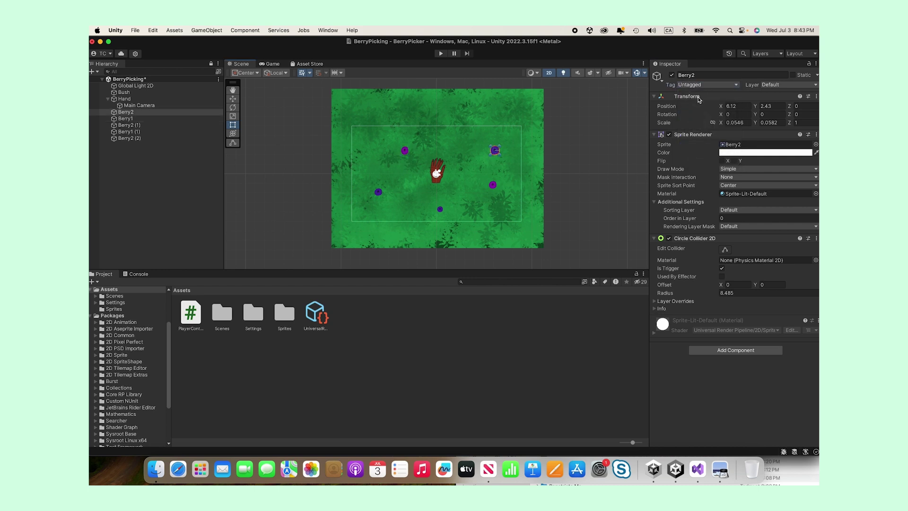
{"action": "left_click", "coordinate": [710, 86]}
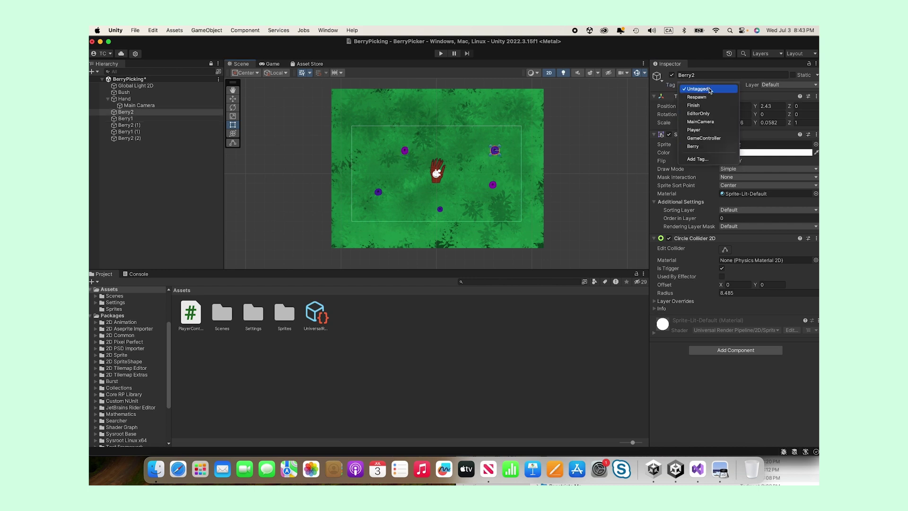
{"action": "left_click", "coordinate": [706, 147]}
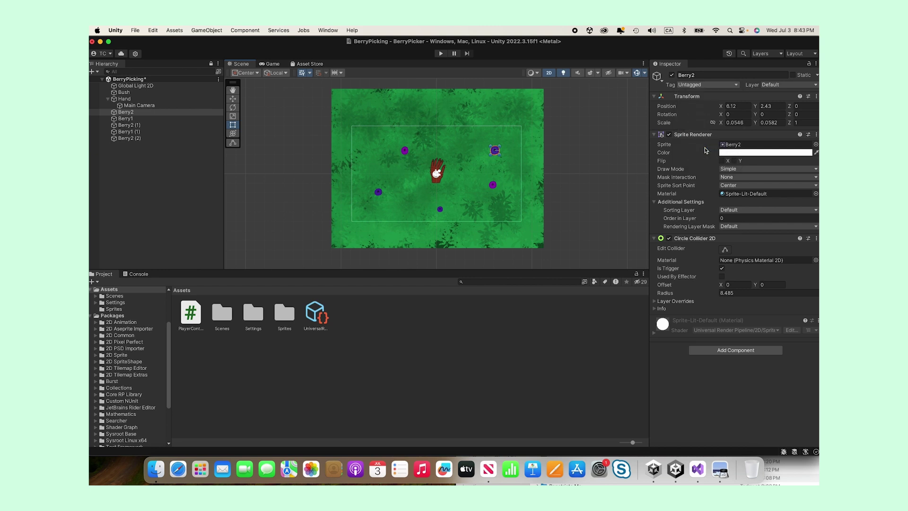
{"action": "left_click", "coordinate": [494, 186]}
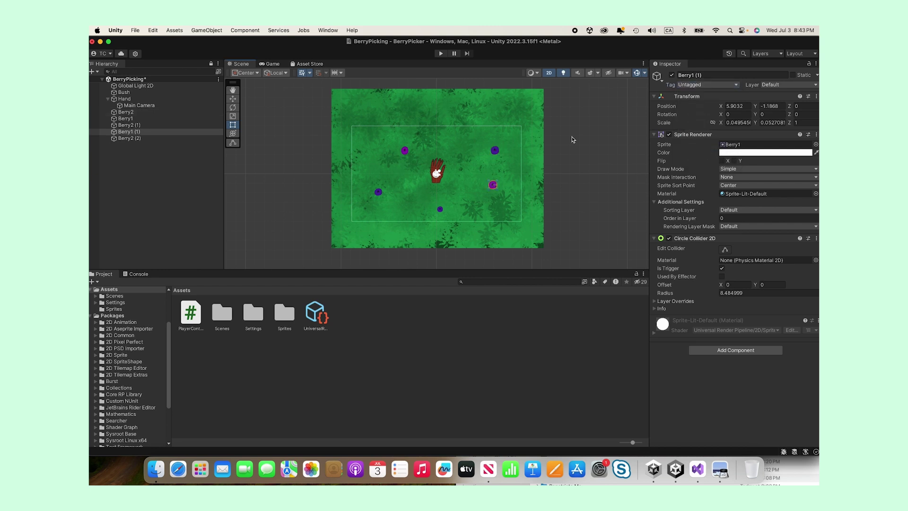
{"action": "left_click", "coordinate": [719, 86]}
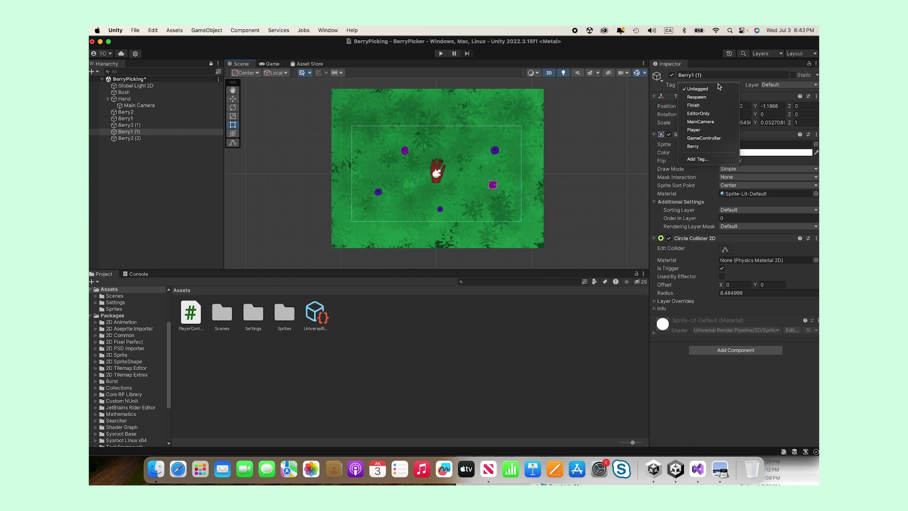
{"action": "left_click", "coordinate": [701, 147]}
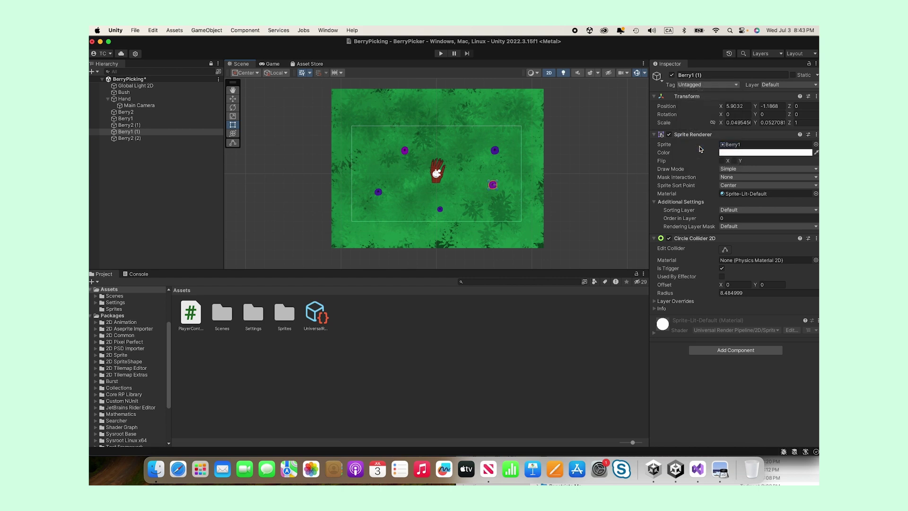
{"action": "left_click", "coordinate": [440, 210]}
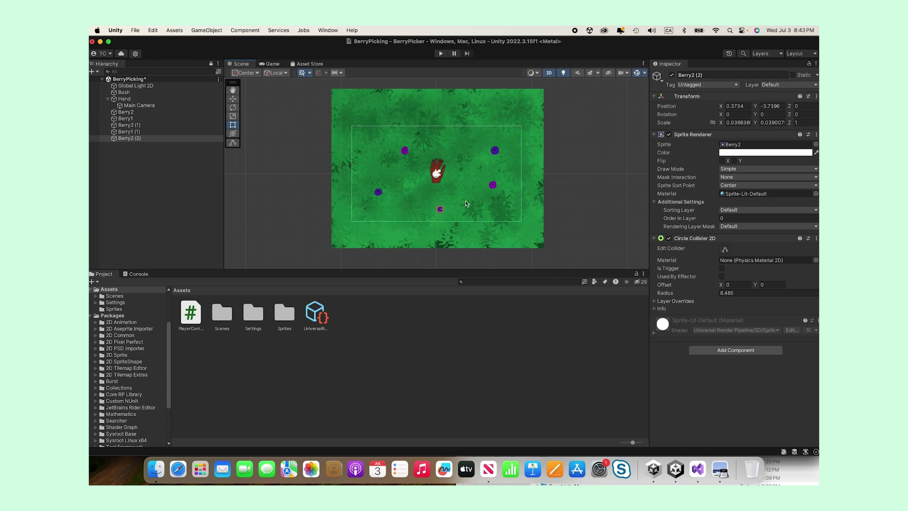
{"action": "left_click", "coordinate": [736, 85]}
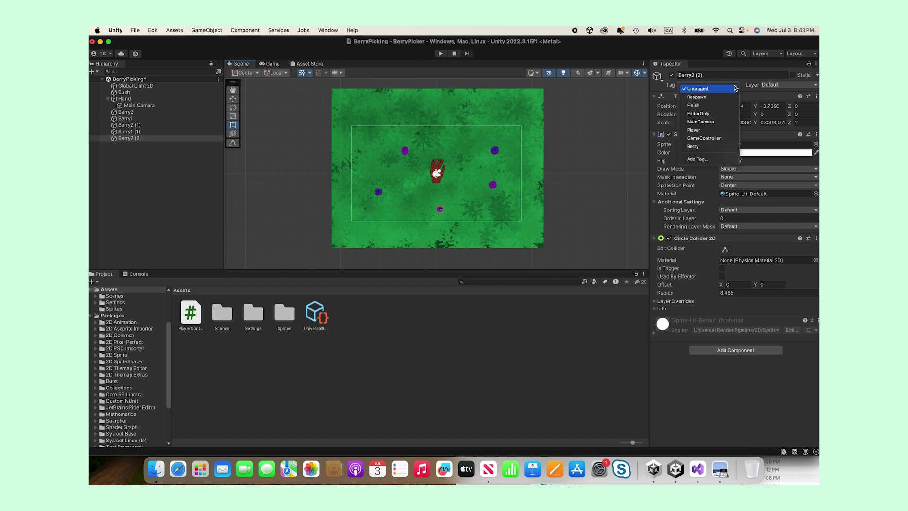
{"action": "key", "text": "Escape"}
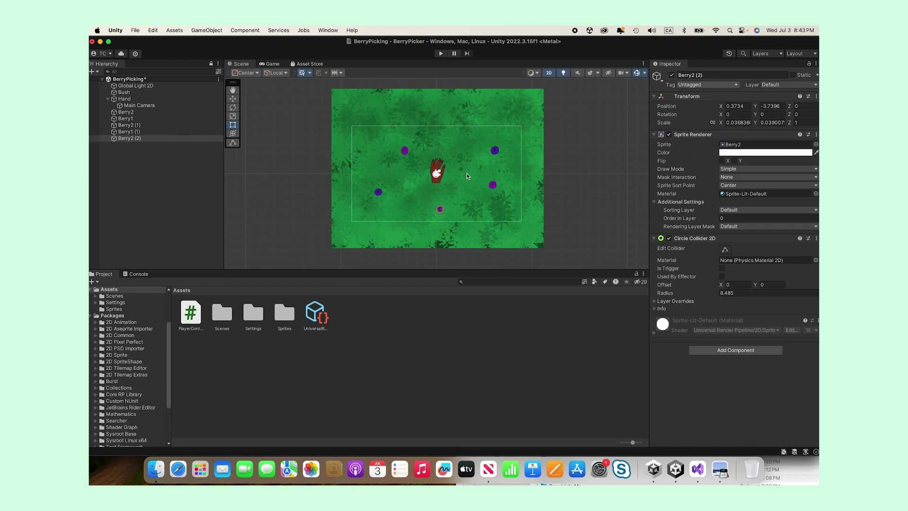
Step: Assign the Berry tag to Berry2 (1) and check the tag on Berry1
{"action": "left_click", "coordinate": [379, 193]}
{"action": "left_click", "coordinate": [731, 86]}
{"action": "left_click", "coordinate": [715, 149]}
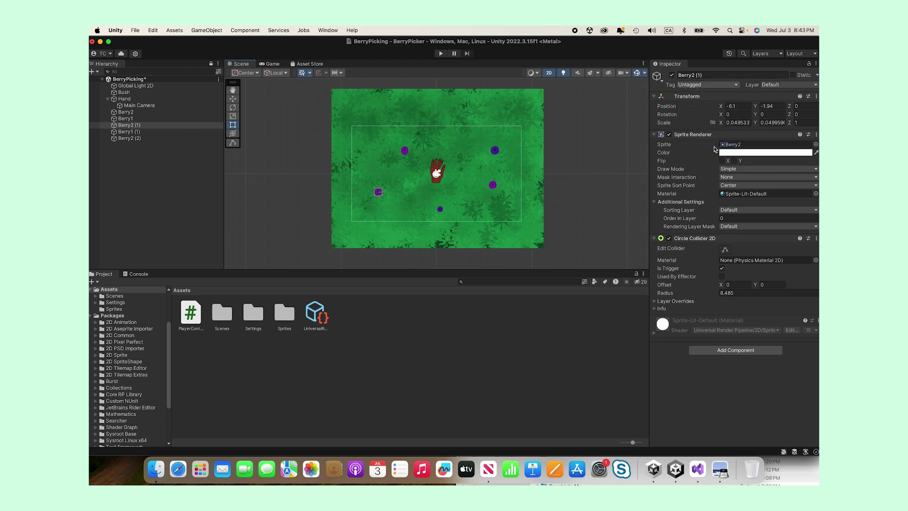
{"action": "left_click", "coordinate": [405, 150]}
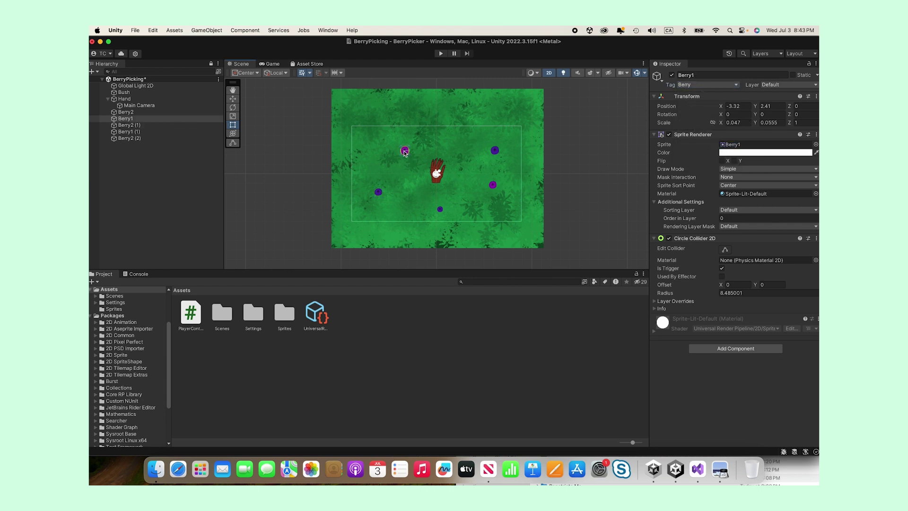
Step: Check the tag of Berry2 and its neighbouring berry, and assign the Berry tag to the Bush object
{"action": "left_click", "coordinate": [495, 151]}
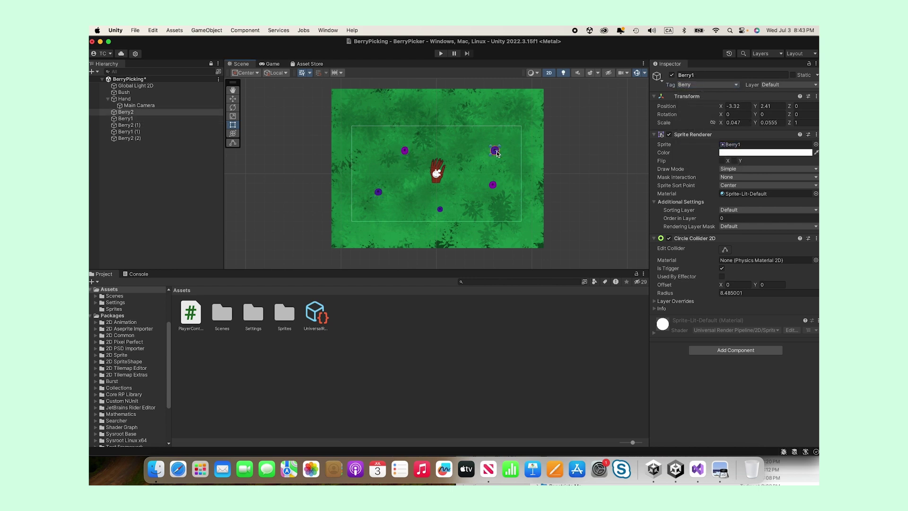
{"action": "left_click", "coordinate": [496, 164]}
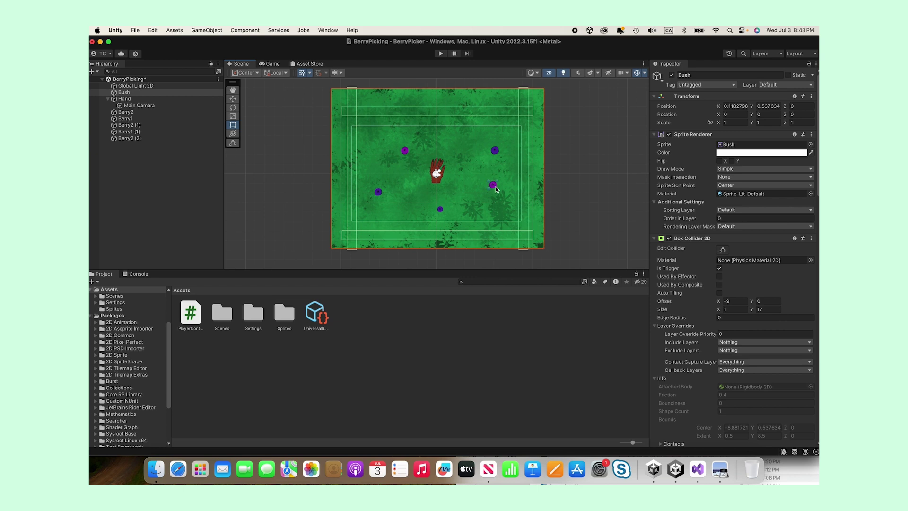
{"action": "left_click", "coordinate": [494, 185]}
{"action": "left_click", "coordinate": [496, 152]}
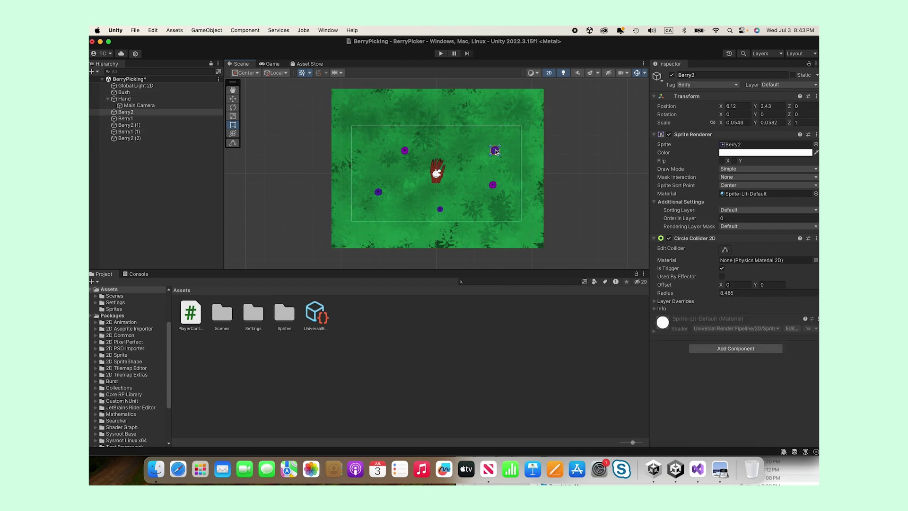
{"action": "left_click", "coordinate": [496, 152]}
{"action": "left_click", "coordinate": [691, 87]}
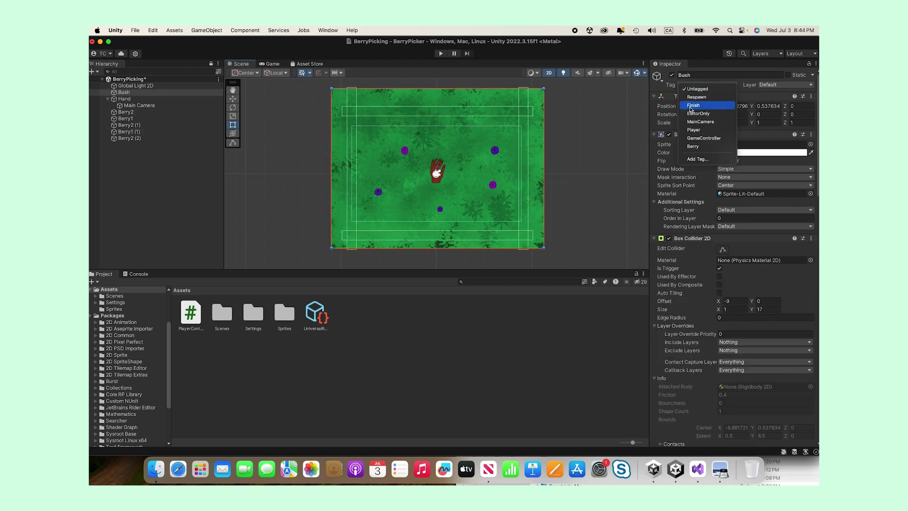
{"action": "left_click", "coordinate": [695, 148]}
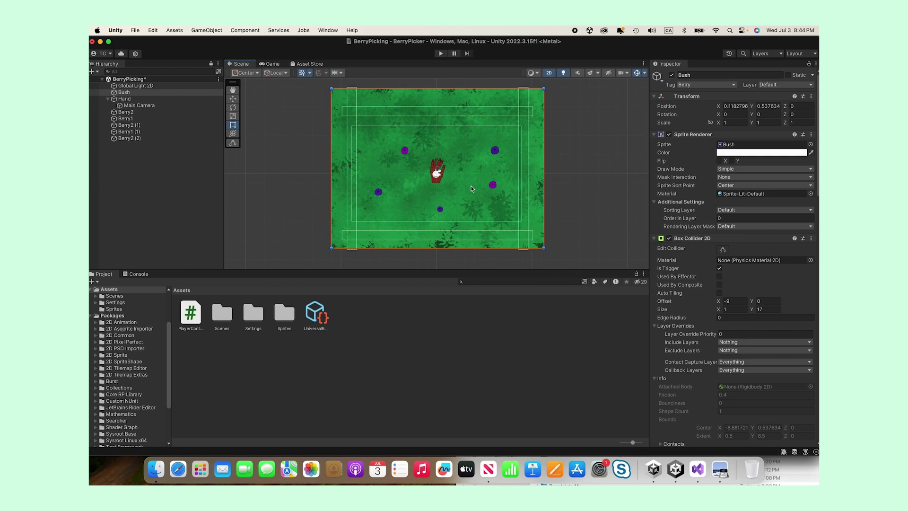
Step: Run the game, move the hand across the berries and past the bush's edges to test the collisions, and stop the game
{"action": "left_click", "coordinate": [441, 54]}
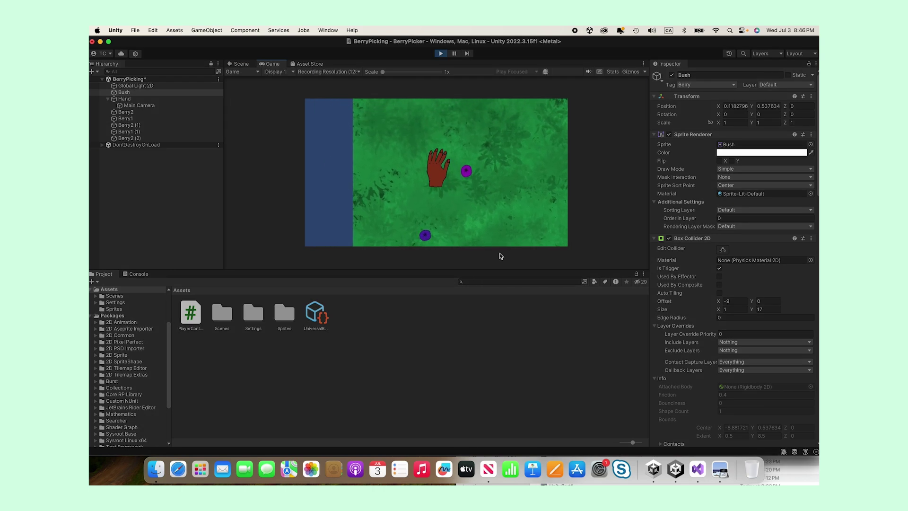
{"action": "key", "text": "Up"}
{"action": "key", "text": "Left"}
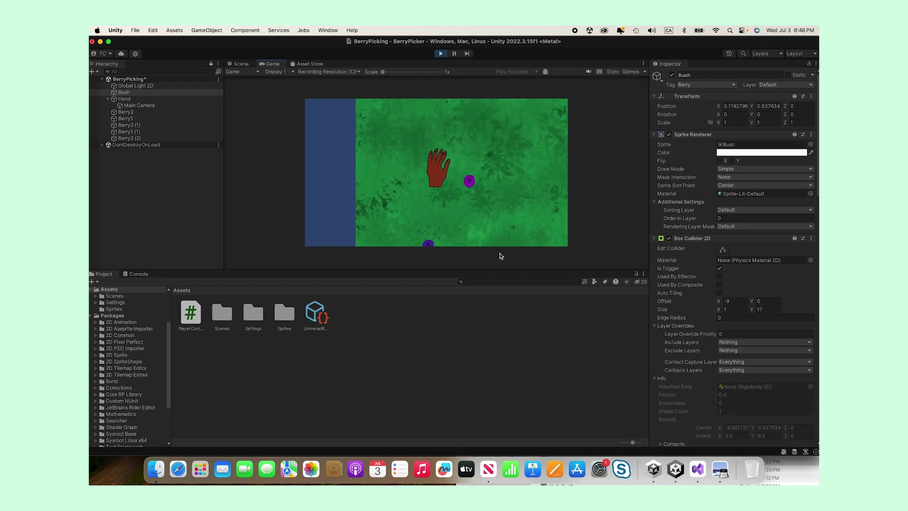
{"action": "key", "text": "Right"}
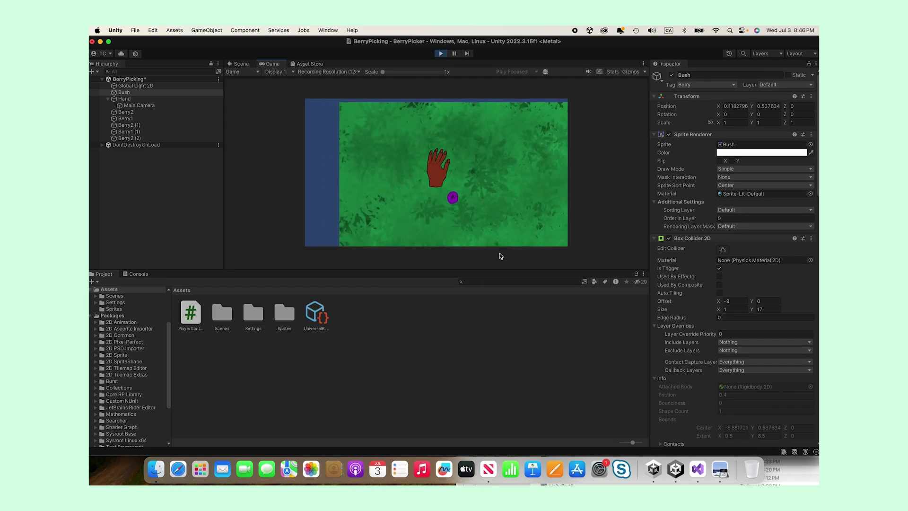
{"action": "key", "text": "Up"}
{"action": "key", "text": "Right"}
{"action": "key", "text": "Down"}
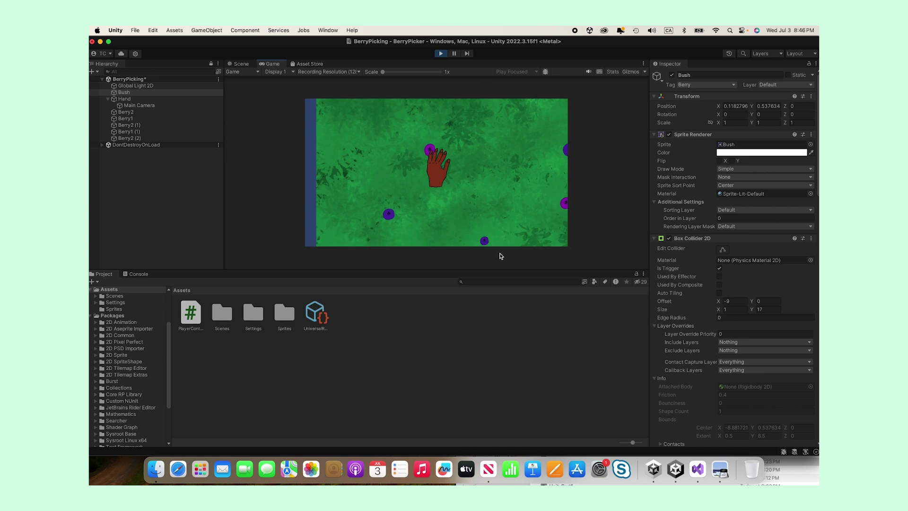
{"action": "key", "text": "Right"}
{"action": "key", "text": "Down"}
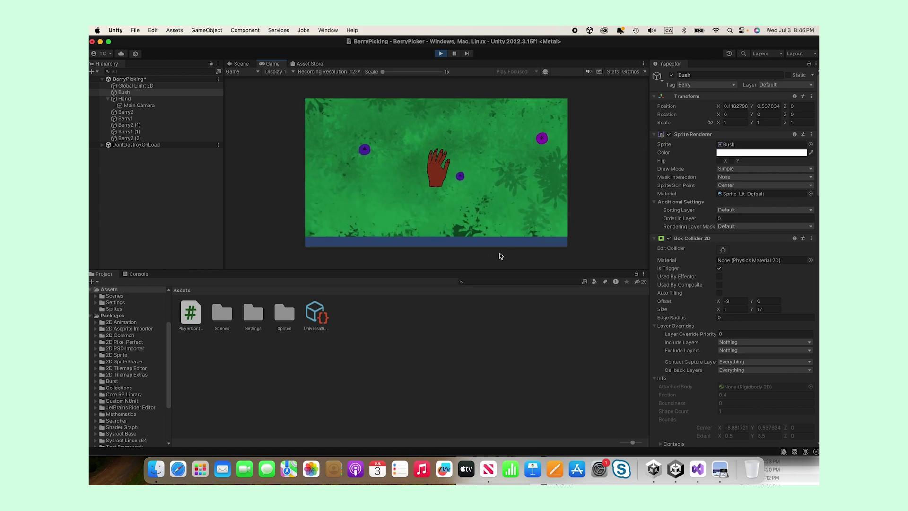
{"action": "key", "text": "Left"}
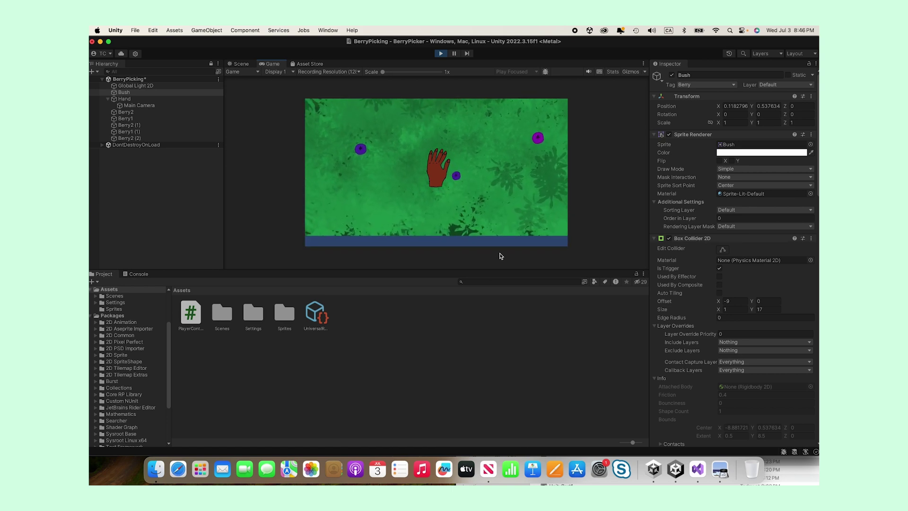
{"action": "key", "text": "Up"}
{"action": "key", "text": "Left"}
{"action": "key", "text": "Up"}
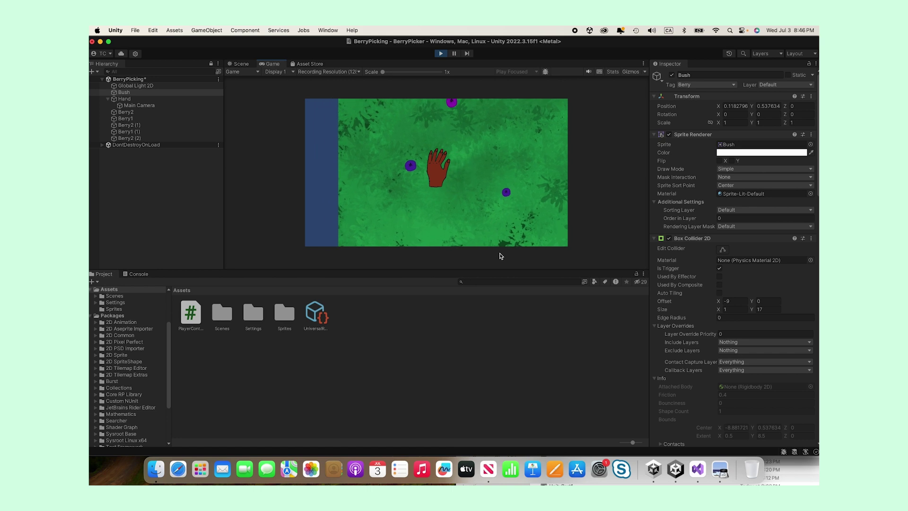
{"action": "key", "text": "Left"}
{"action": "key", "text": "Up"}
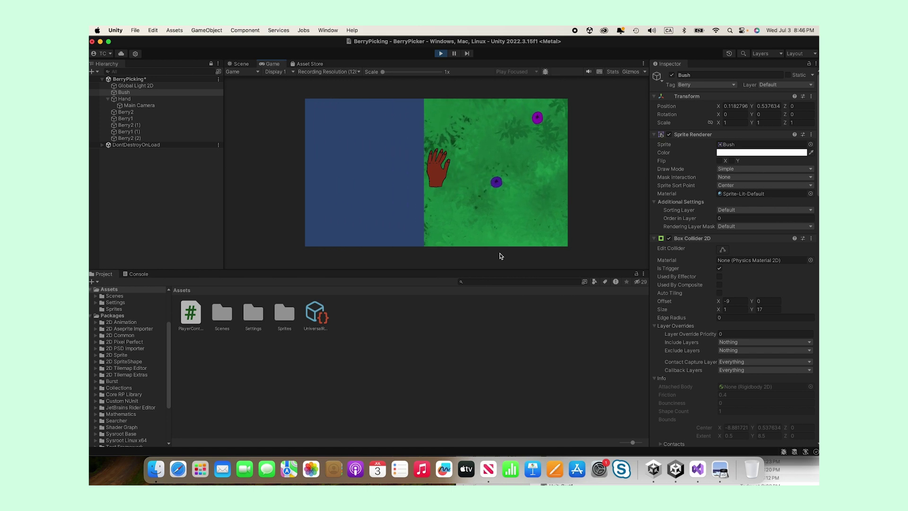
{"action": "key", "text": "Left"}
{"action": "key", "text": "Up"}
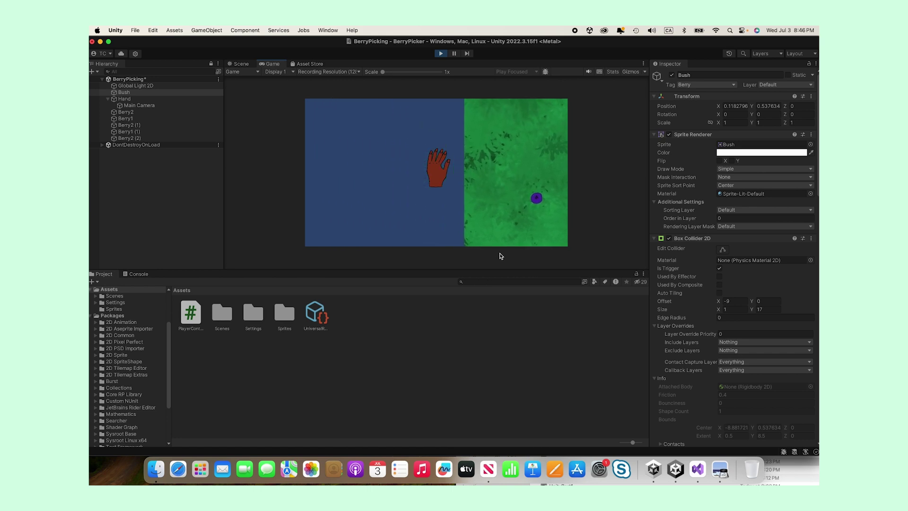
{"action": "key", "text": "Right"}
{"action": "key", "text": "Up"}
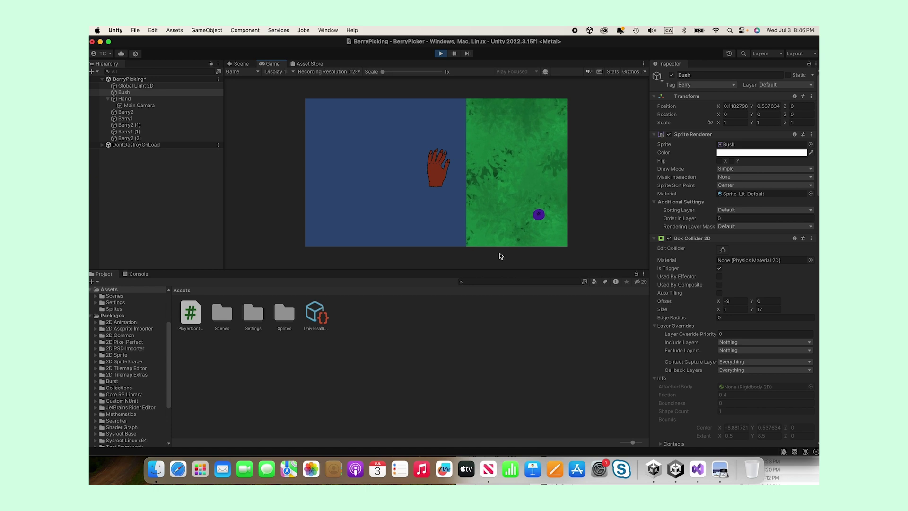
{"action": "key", "text": "Right"}
{"action": "key", "text": "Up"}
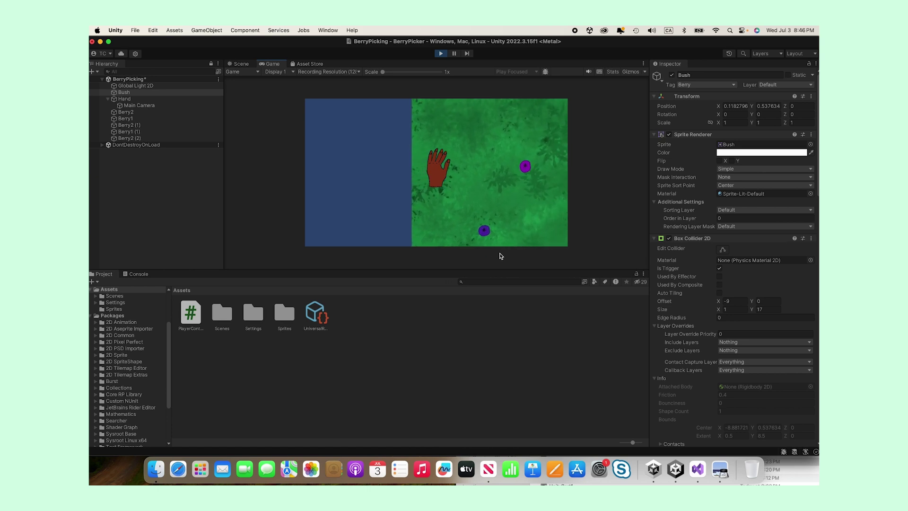
{"action": "key", "text": "Right"}
{"action": "key", "text": "Up"}
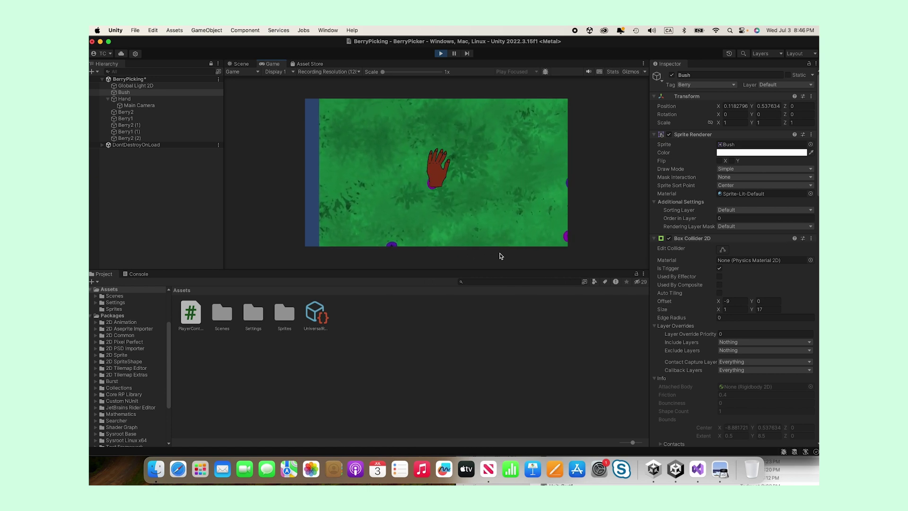
{"action": "key", "text": "Right"}
{"action": "key", "text": "Up"}
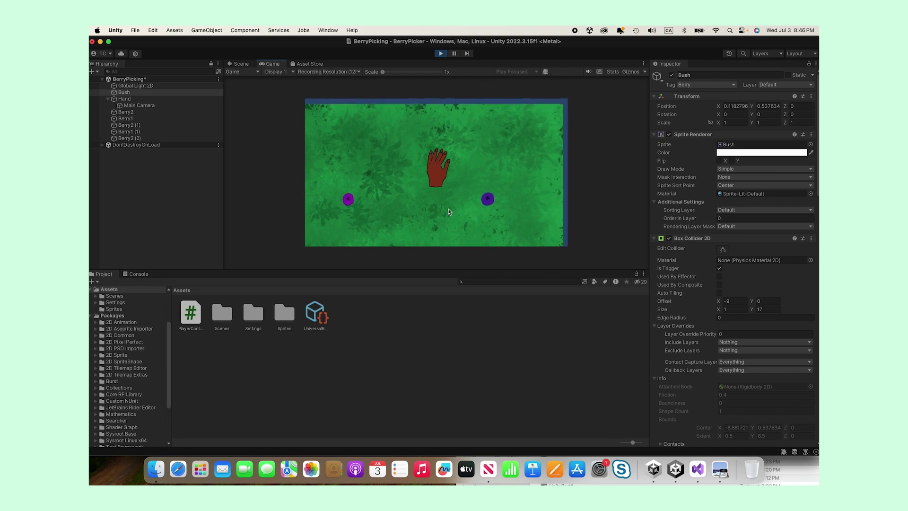
{"action": "left_click", "coordinate": [440, 54]}
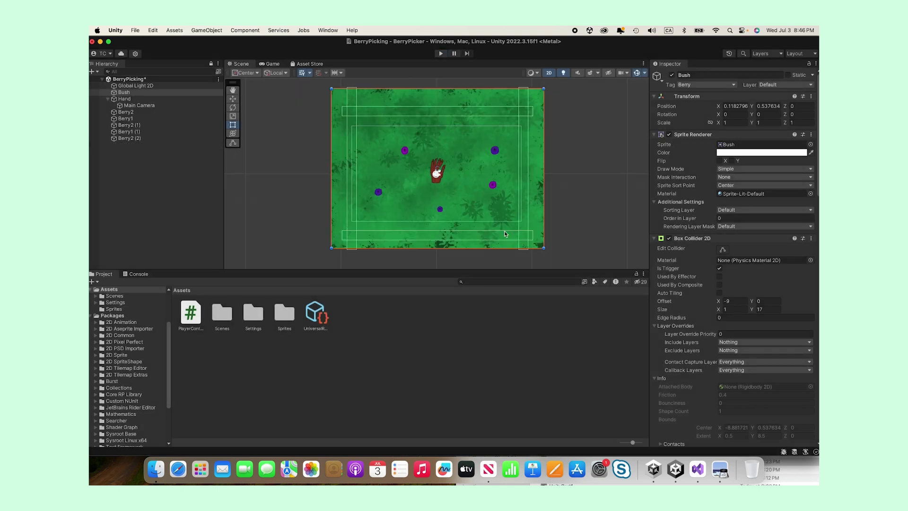
Step: Disable Is Trigger on the Bush's first Box Collider 2D and test the change by running and stopping the game
{"action": "left_click", "coordinate": [720, 269]}
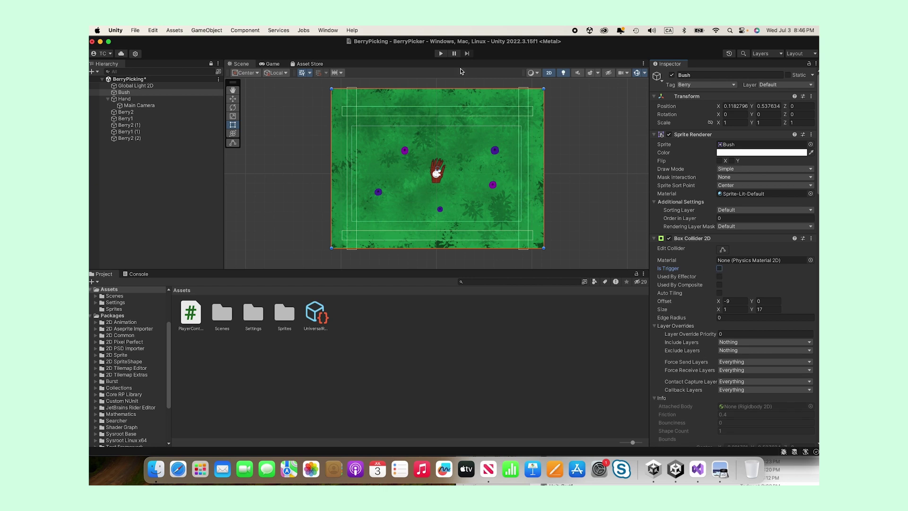
{"action": "left_click", "coordinate": [440, 54]}
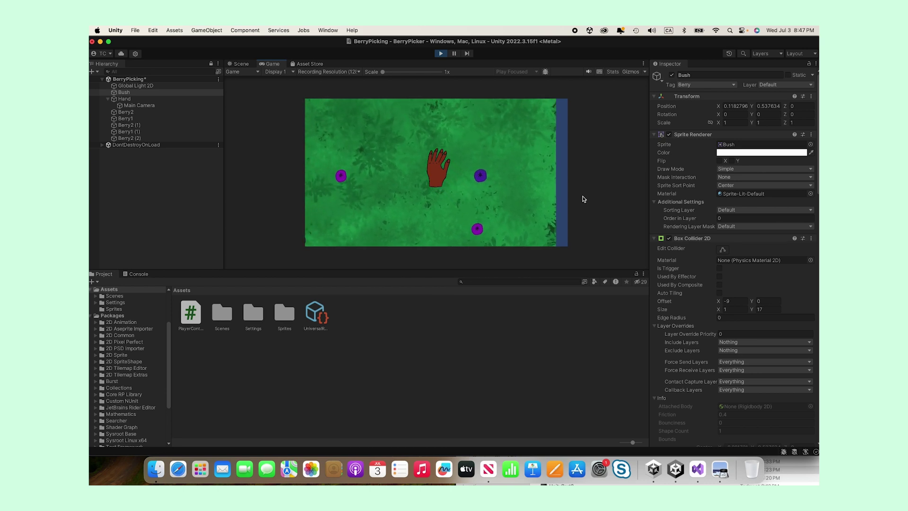
{"action": "left_click", "coordinate": [442, 52]}
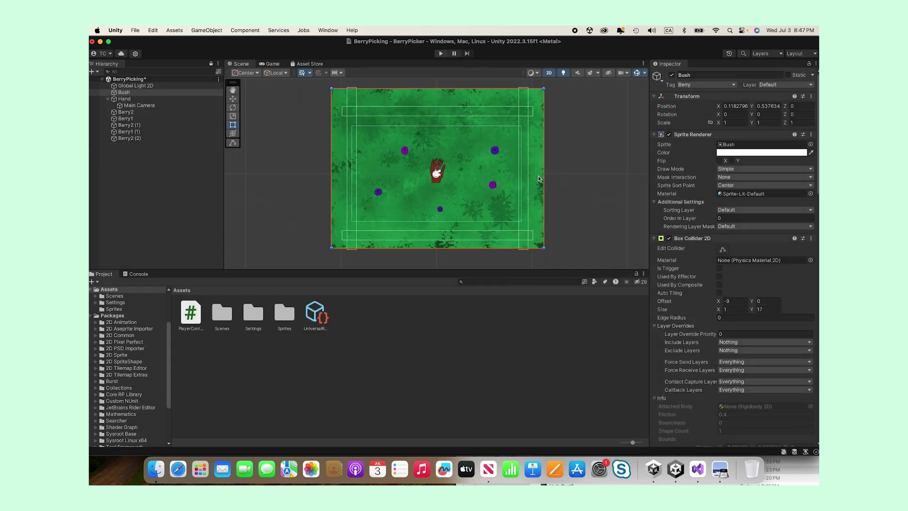
Step: Enable Is Trigger on the circle collider of Berry2 (2)
{"action": "left_click", "coordinate": [441, 210]}
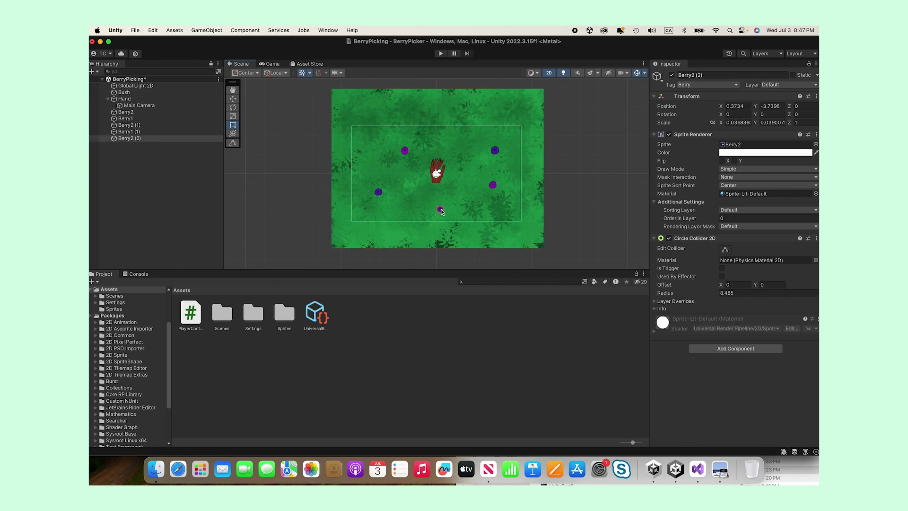
{"action": "left_click", "coordinate": [722, 269]}
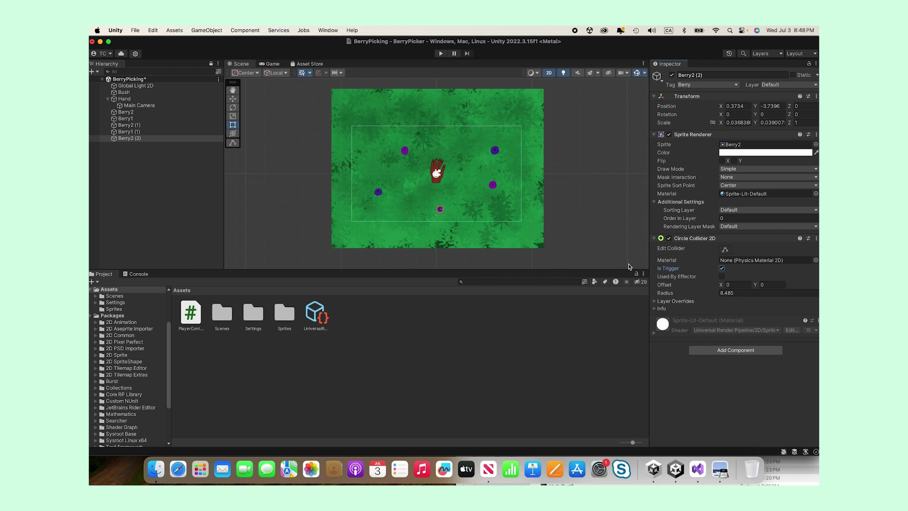
Step: Create a new script named PickBerry, add it to Berry2 (2), and have it open in Visual Studio
{"action": "left_click", "coordinate": [732, 350]}
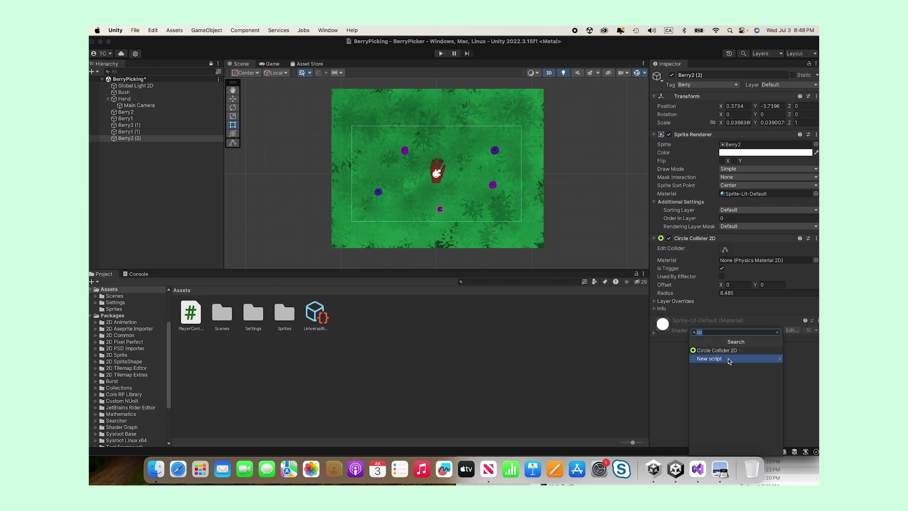
{"action": "left_click", "coordinate": [730, 360]}
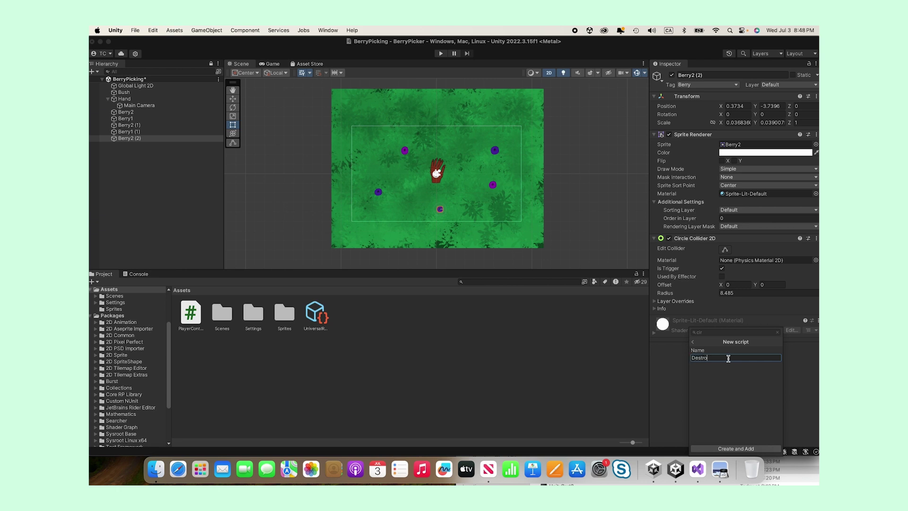
{"action": "key", "text": "BackSpace"}
{"action": "key", "text": "BackSpace"}
{"action": "key", "text": "BackSpace"}
{"action": "type", "text": "P"}
{"action": "left_click", "coordinate": [732, 449]}
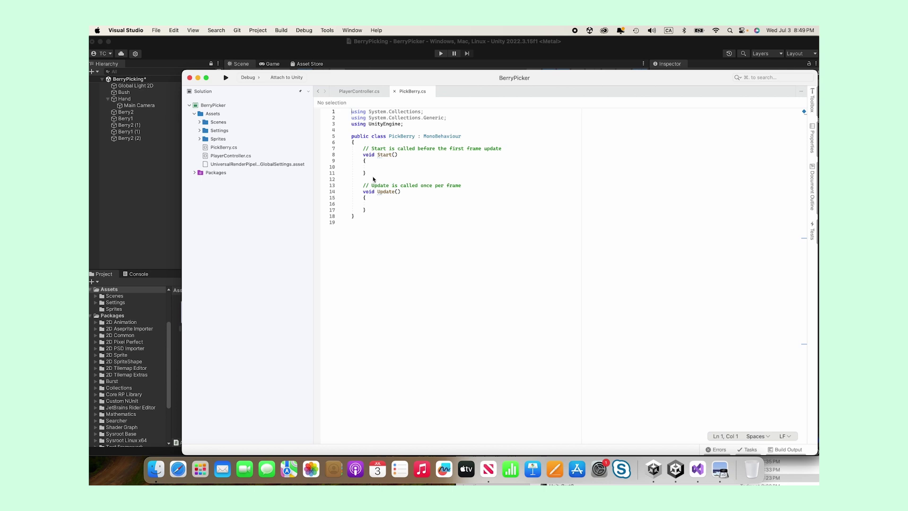
Step: Insert a private void OnCollisionEnter2D(Collision2D collision) method above the Start comment in the PickBerry class
{"action": "left_click", "coordinate": [364, 147]}
{"action": "key", "text": "Return"}
{"action": "key", "text": "Up"}
{"action": "type", "text": "public"}
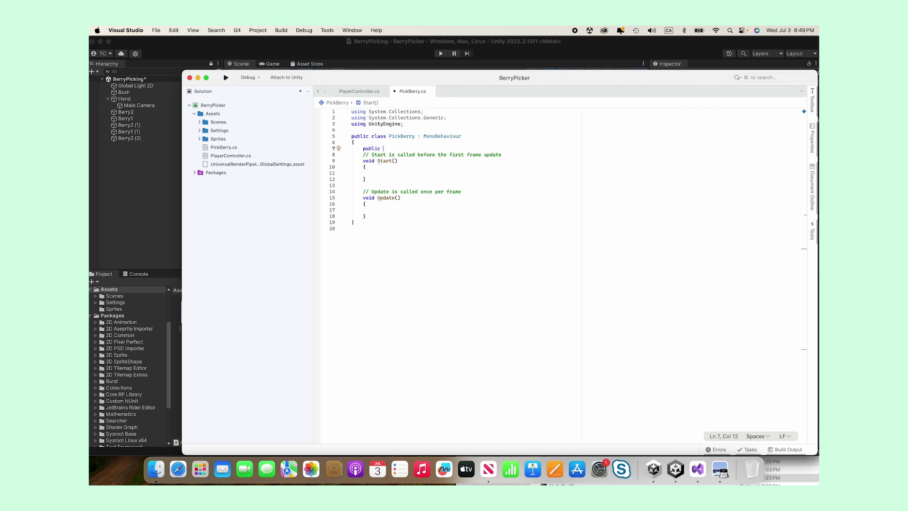
{"action": "key", "text": "BackSpace"}
{"action": "key", "text": "BackSpace"}
{"action": "key", "text": "BackSpace"}
{"action": "key", "text": "BackSpace"}
{"action": "key", "text": "BackSpace"}
{"action": "key", "text": "BackSpace"}
{"action": "type", "text": "rivate void"}
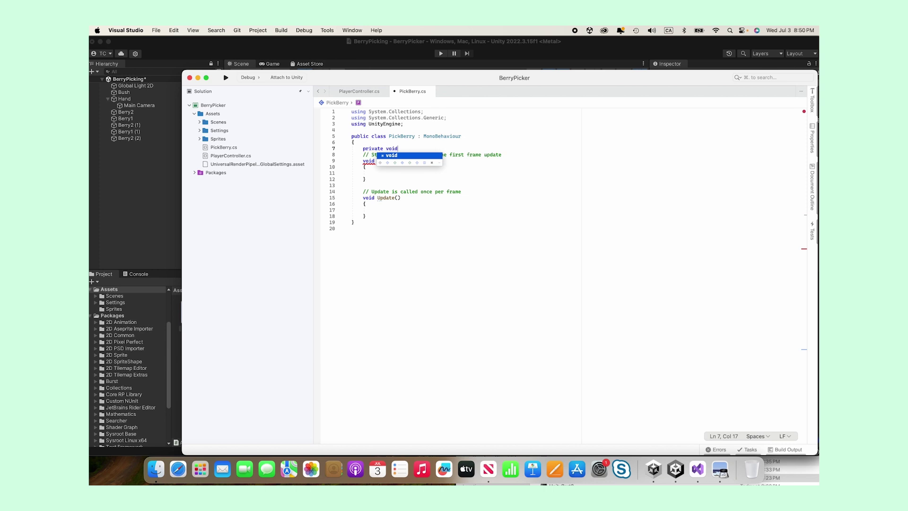
{"action": "type", "text": " O"}
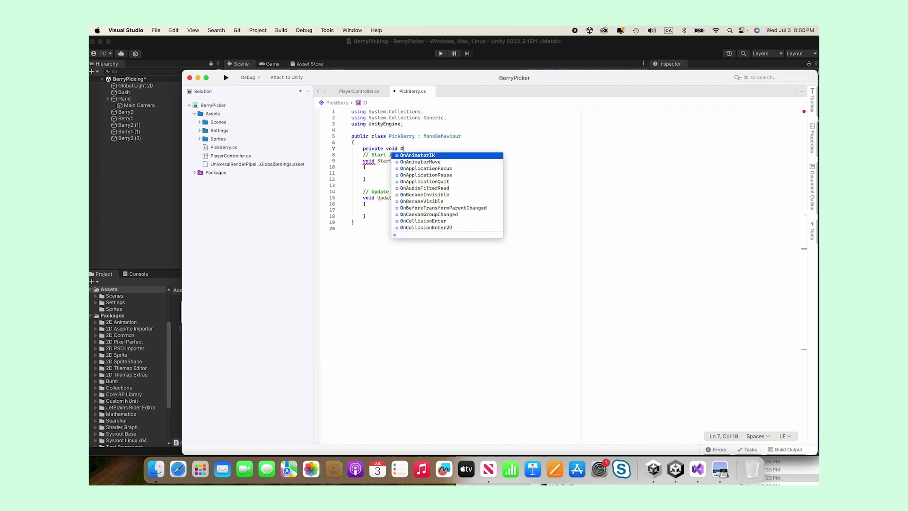
{"action": "type", "text": "nCol"}
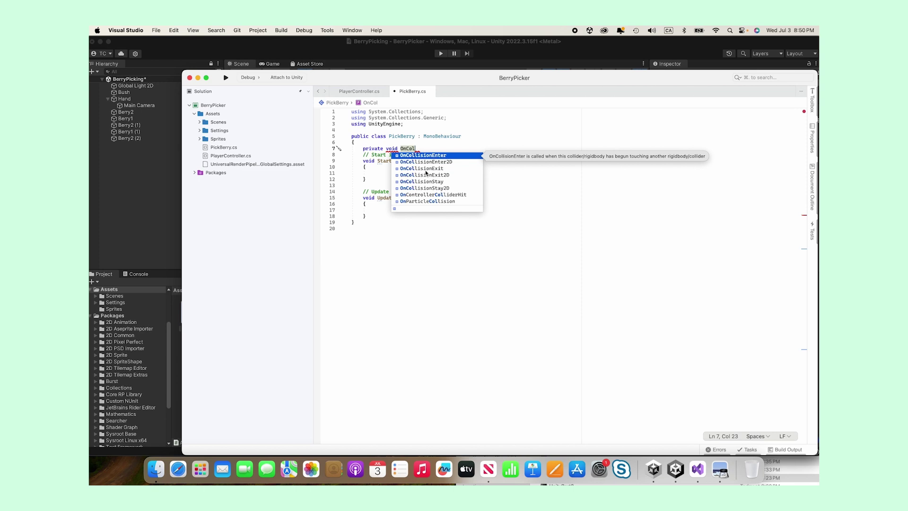
{"action": "left_click", "coordinate": [429, 162]}
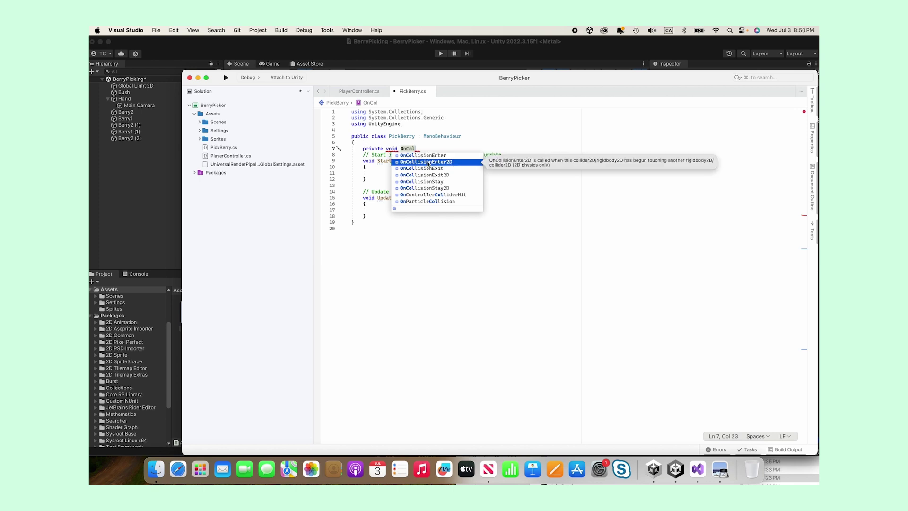
{"action": "key", "text": "Return"}
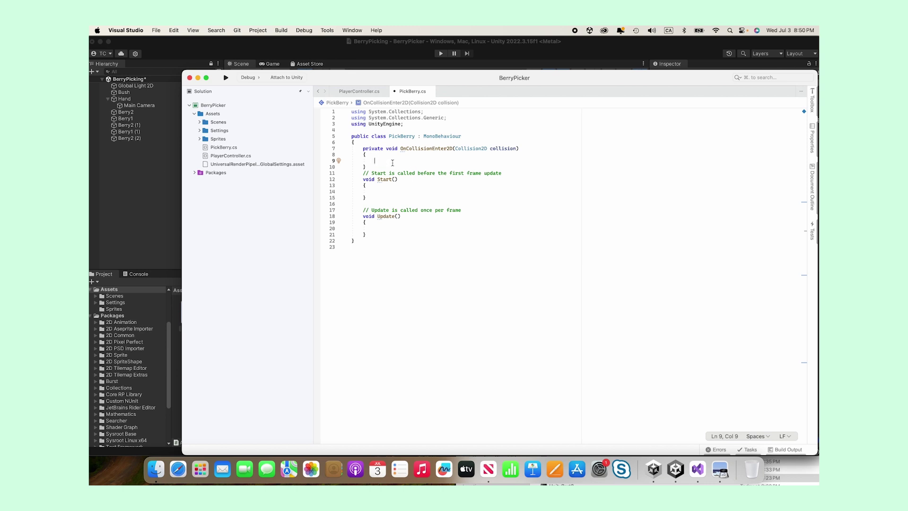
Step: Write the line if (collision.gameObject.CompareTag("Berry")); inside the OnCollisionEnter2D method
{"action": "type", "text": "if"}
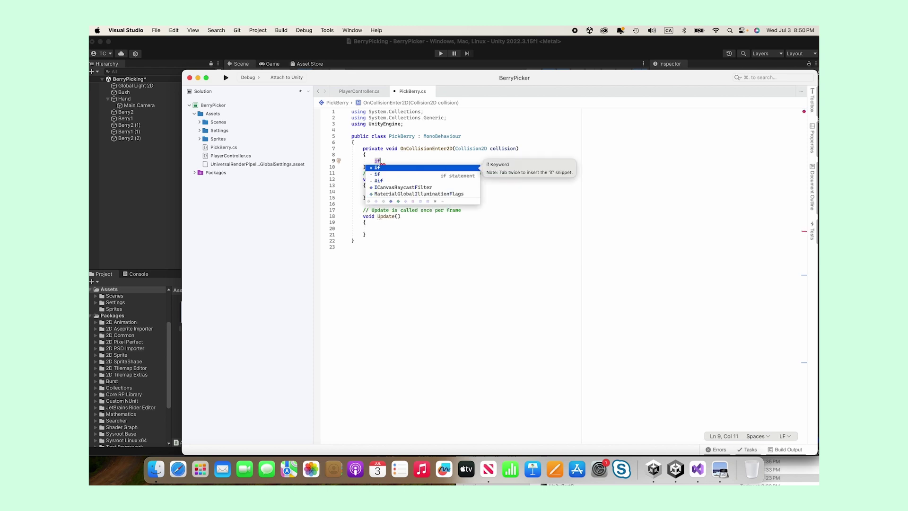
{"action": "type", "text": " ("}
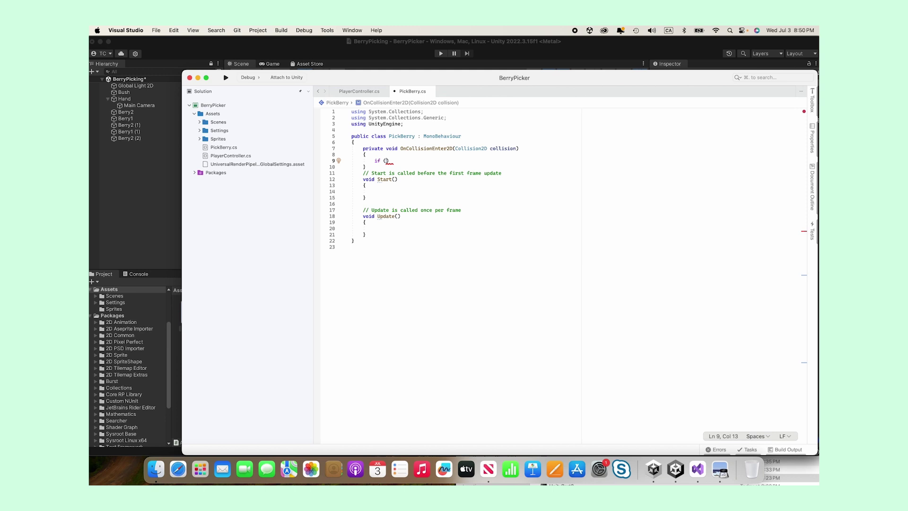
{"action": "type", "text": "collision.game"}
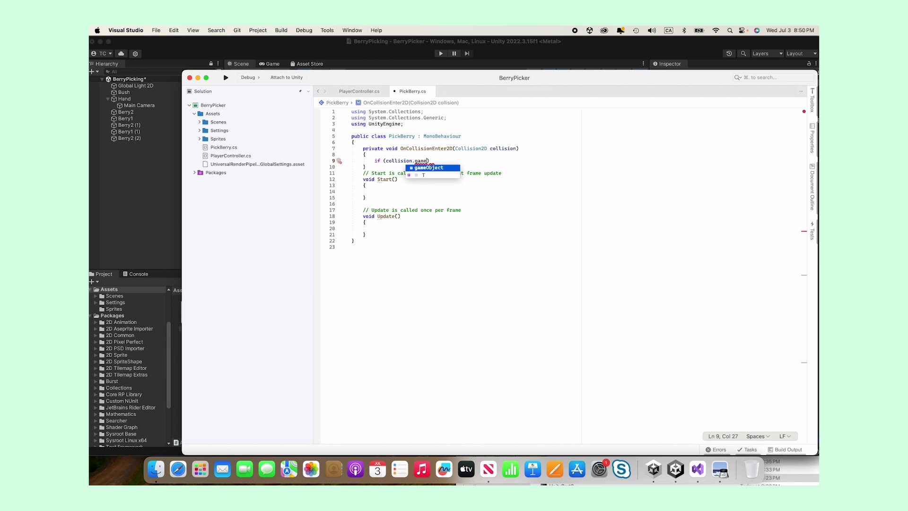
{"action": "key", "text": "Tab"}
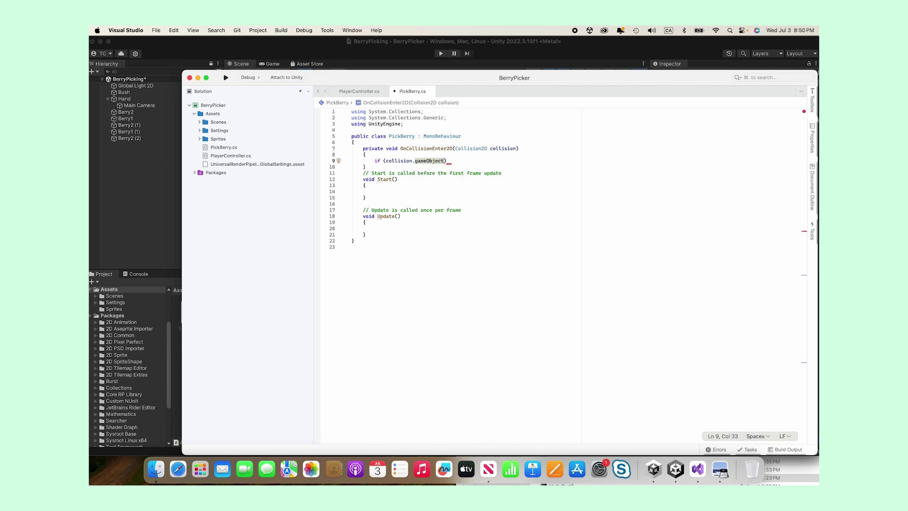
{"action": "type", "text": ".CompareTag"}
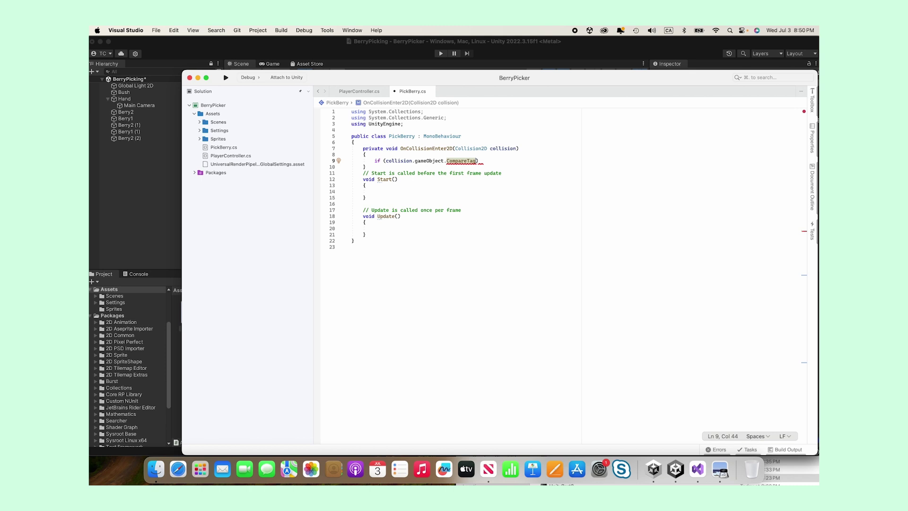
{"action": "type", "text": "(\"B"}
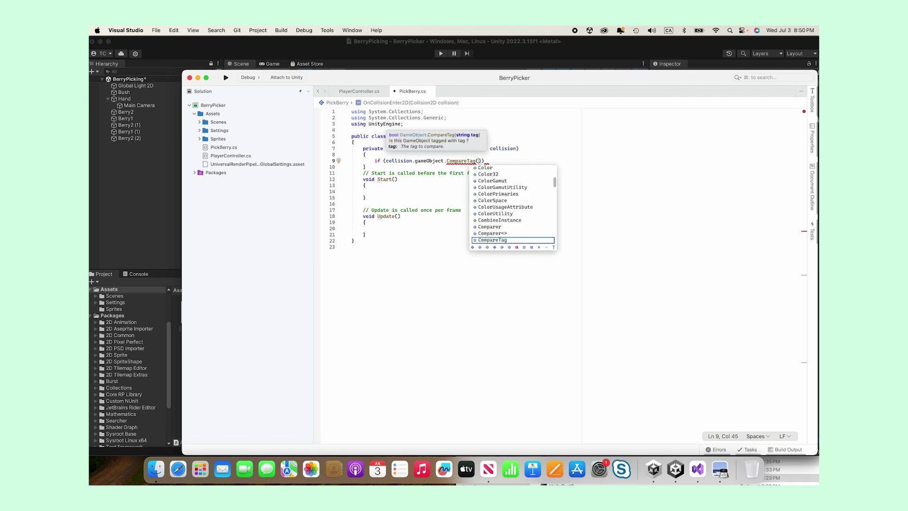
{"action": "type", "text": "erry"}
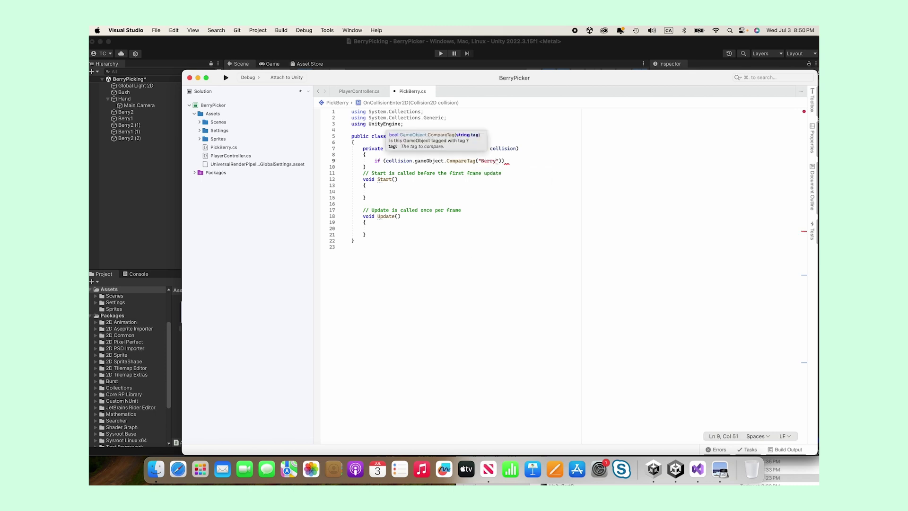
{"action": "left_click", "coordinate": [505, 160]}
{"action": "type", "text": ";"}
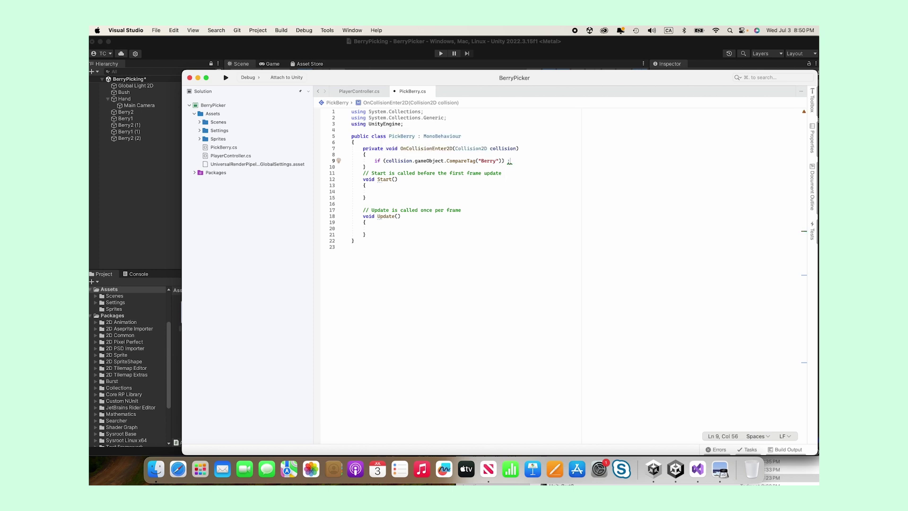
{"action": "key", "text": "BackSpace"}
{"action": "key", "text": "BackSpace"}
{"action": "type", "text": ";"}
{"action": "key", "text": "Return"}
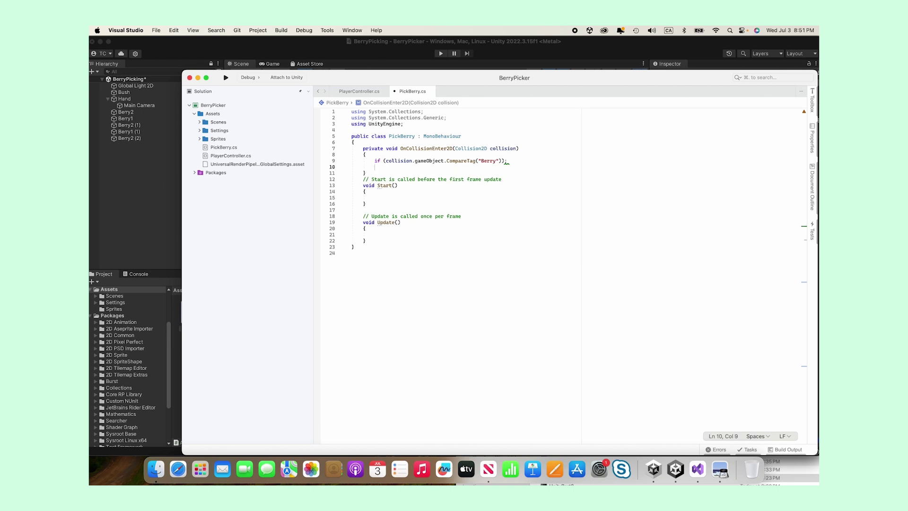
Step: Add a braced block under the if line containing the statement Destroy(gameObject);
{"action": "type", "text": "{"}
{"action": "key", "text": "Return"}
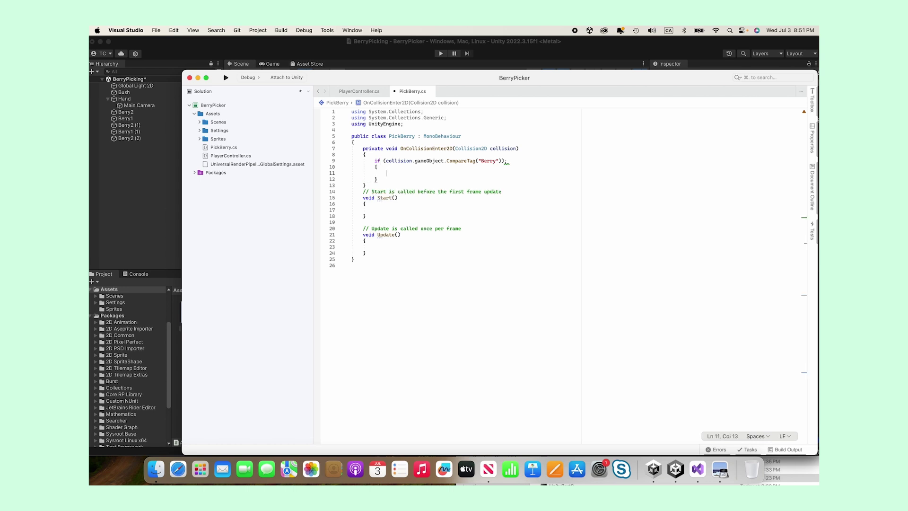
{"action": "type", "text": "Destroy"}
{"action": "type", "text": "(ga"}
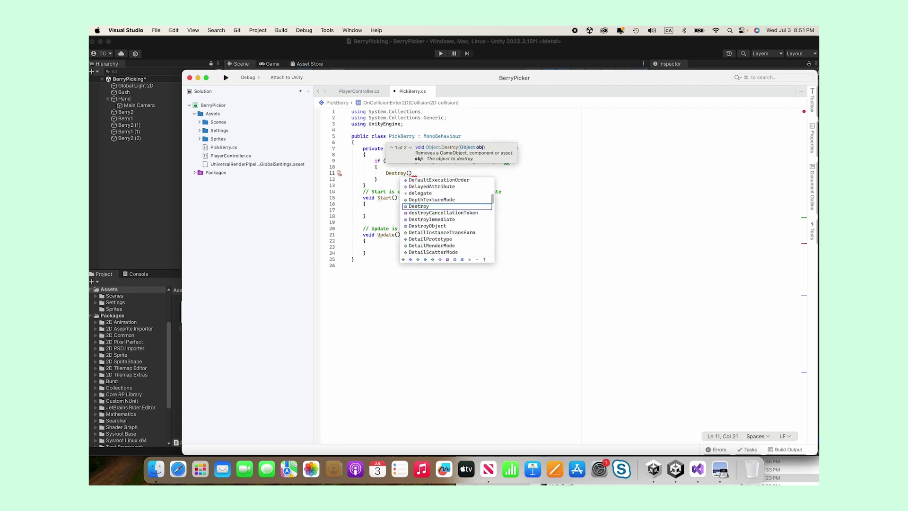
{"action": "type", "text": "meObject"}
{"action": "key", "text": "Return"}
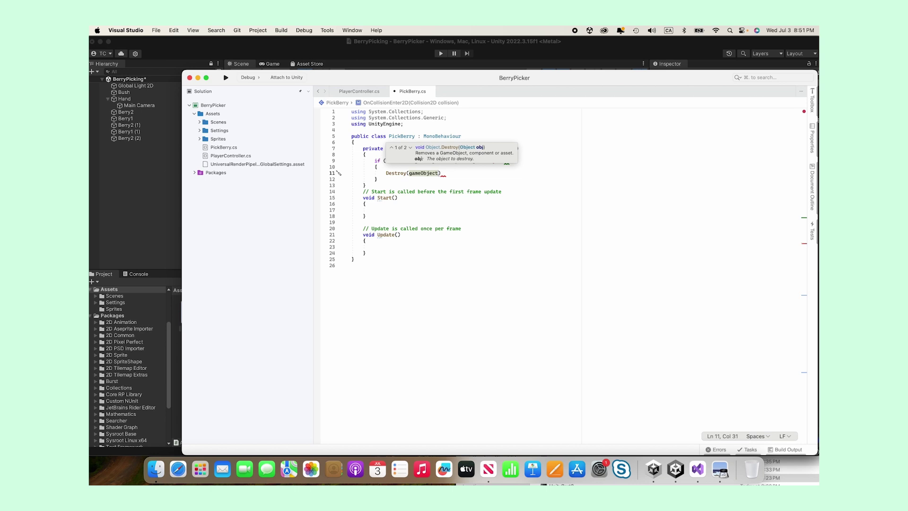
{"action": "type", "text": ")"}
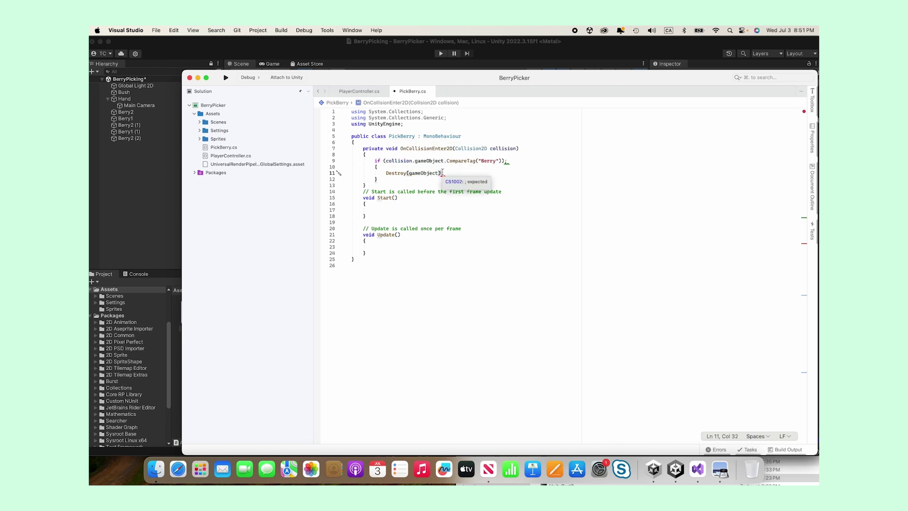
{"action": "type", "text": ";"}
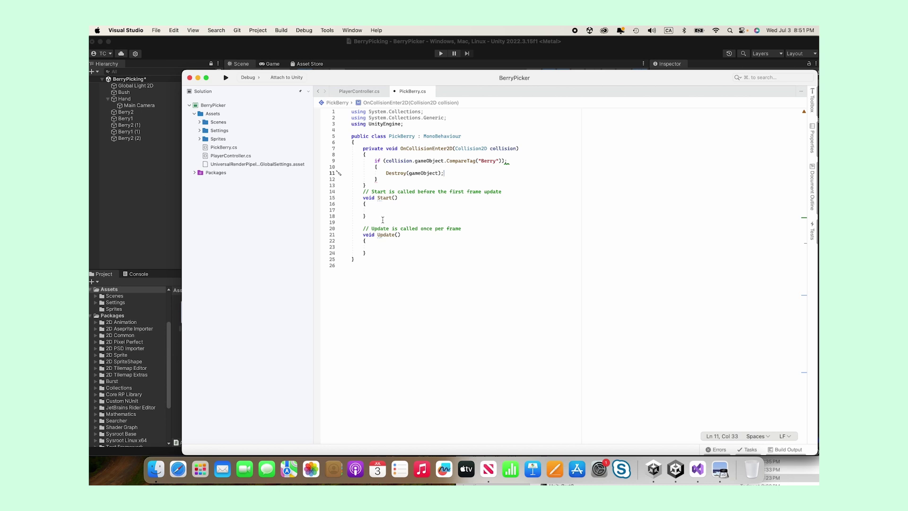
Step: Delete the Start and Update methods with their comments and leftover blank line from PickBerry, and save all files
{"action": "left_click_drag", "start_coordinate": [362, 190], "coordinate": [377, 254]}
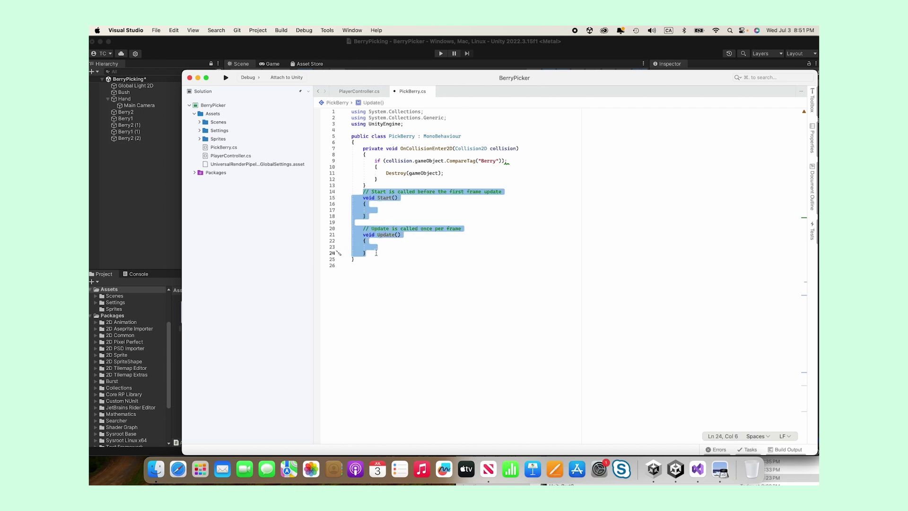
{"action": "key", "text": "BackSpace"}
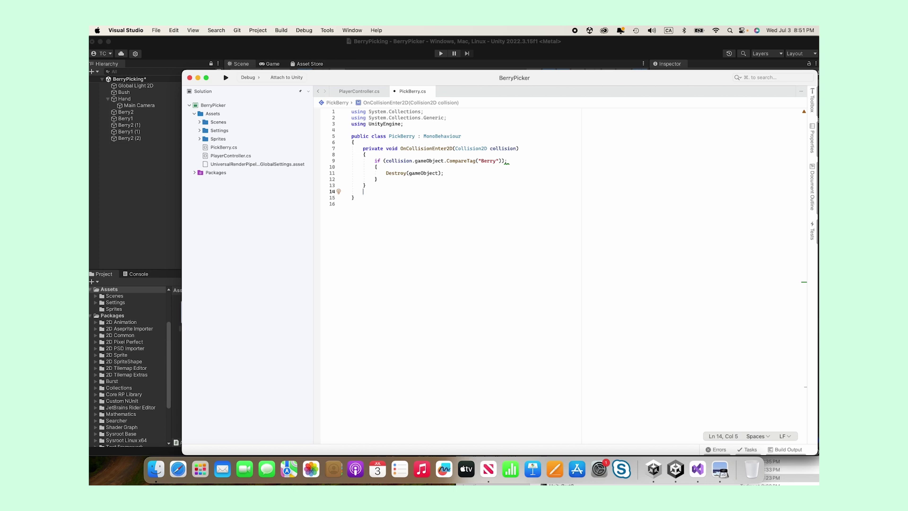
{"action": "key", "text": "BackSpace"}
{"action": "key", "text": "BackSpace"}
{"action": "key", "text": "BackSpace"}
{"action": "key", "text": "BackSpace"}
{"action": "key", "text": "BackSpace"}
{"action": "left_click", "coordinate": [376, 179]}
{"action": "left_click", "coordinate": [155, 30]}
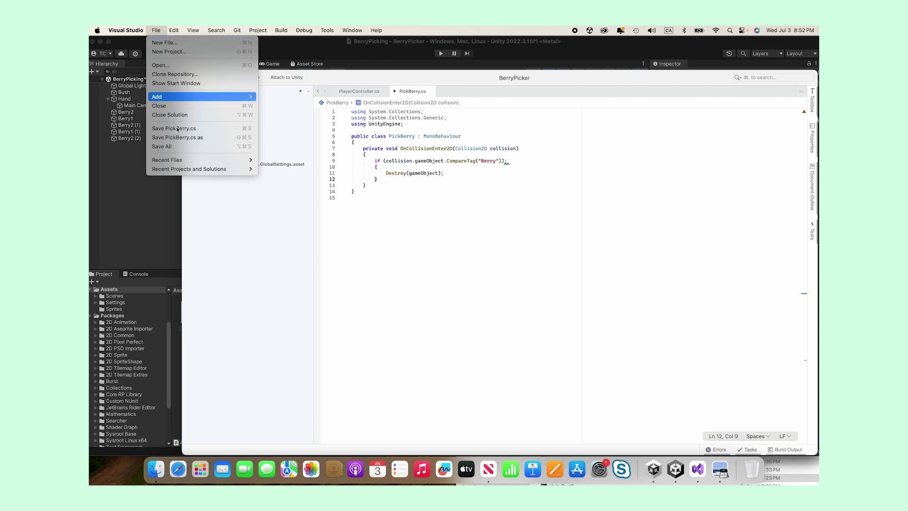
{"action": "left_click", "coordinate": [178, 147]}
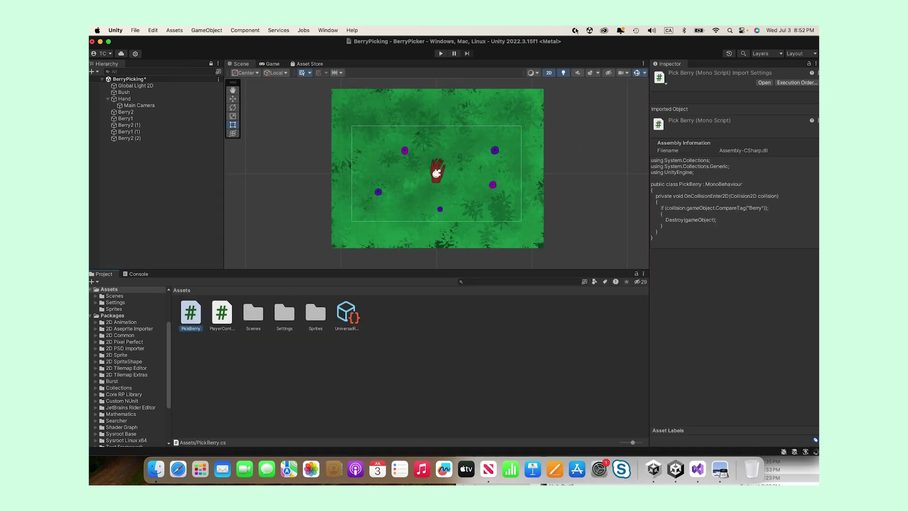
Step: Run the game in Unity, steer the hand into each berry to test picking, and stop the game
{"action": "left_click", "coordinate": [441, 53]}
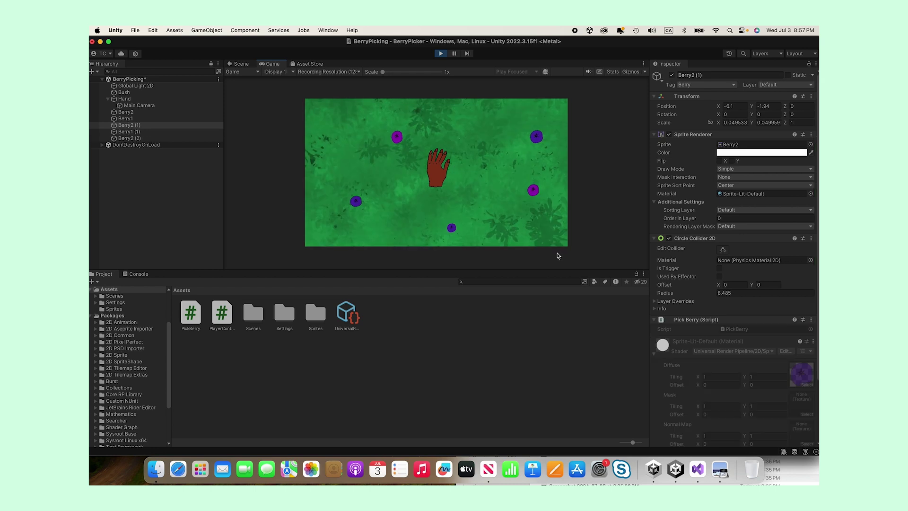
{"action": "key", "text": "Left"}
{"action": "key", "text": "Up"}
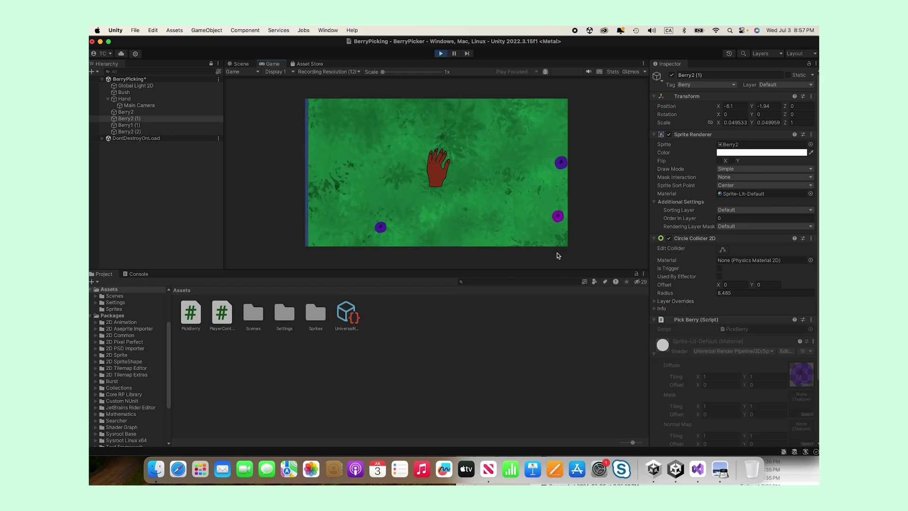
{"action": "key", "text": "Left"}
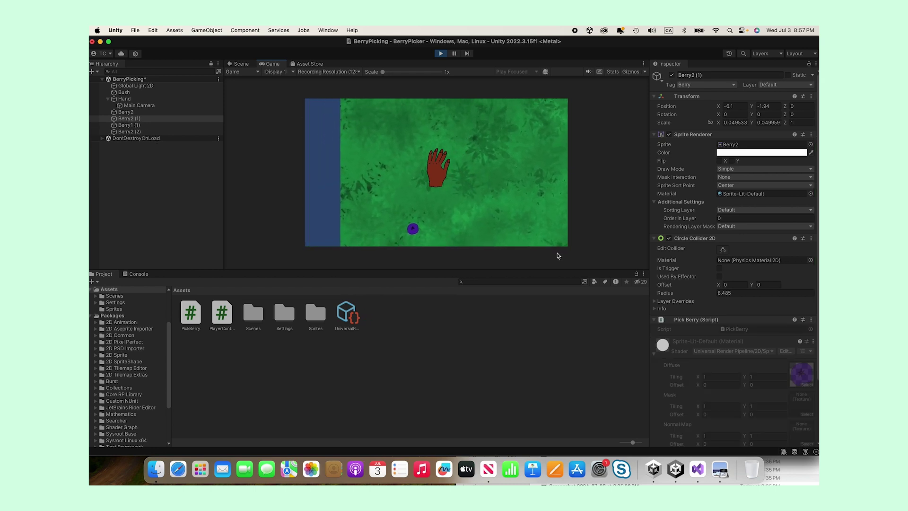
{"action": "key", "text": "Down"}
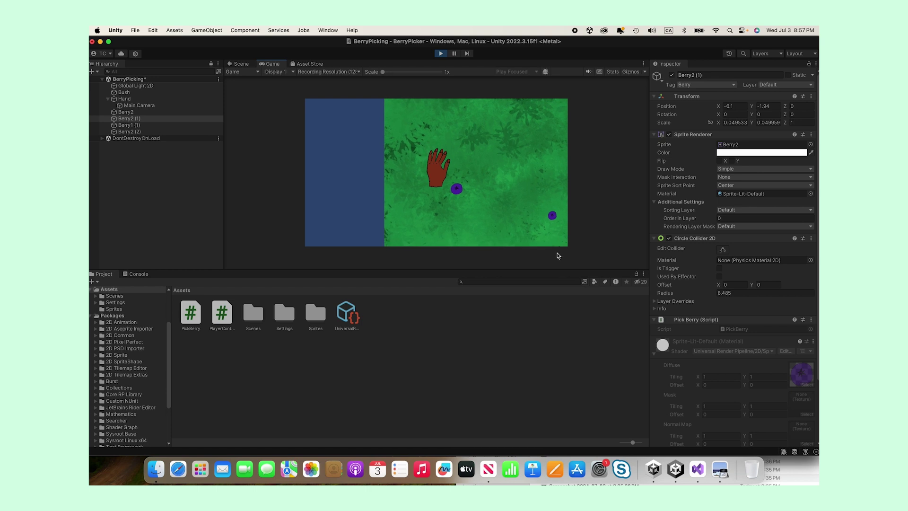
{"action": "key", "text": "Right"}
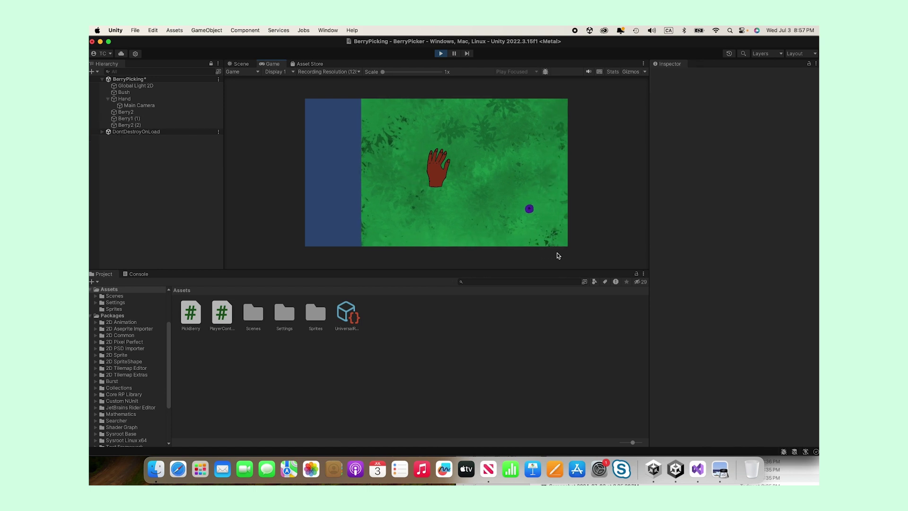
{"action": "key", "text": "Right"}
{"action": "key", "text": "Down"}
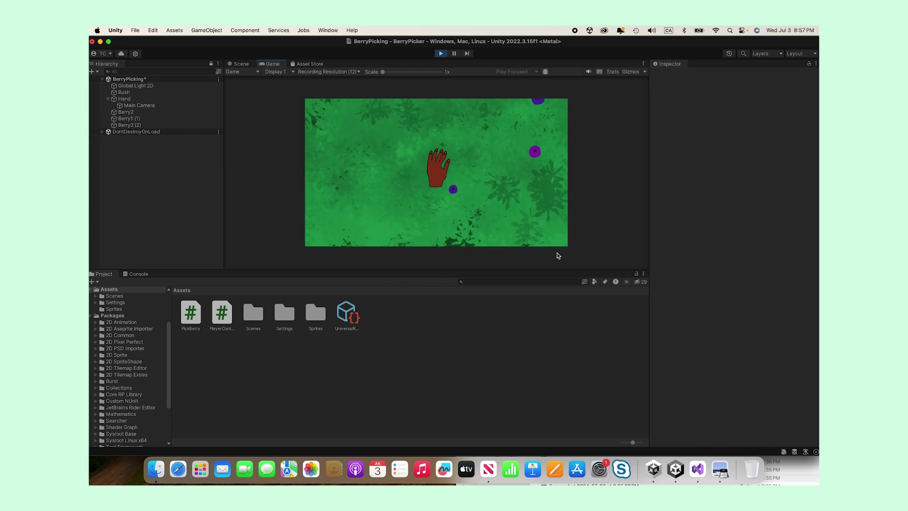
{"action": "key", "text": "Right"}
{"action": "key", "text": "Down"}
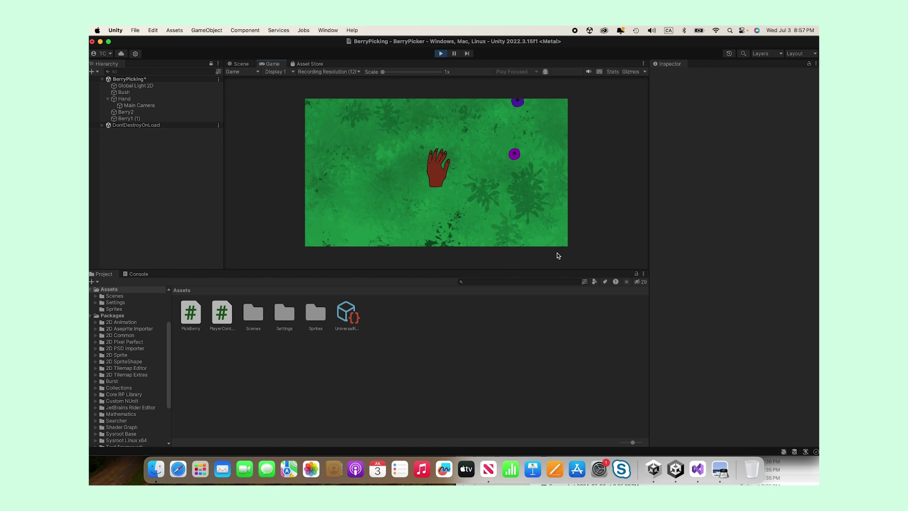
{"action": "key", "text": "d"}
{"action": "key", "text": "w"}
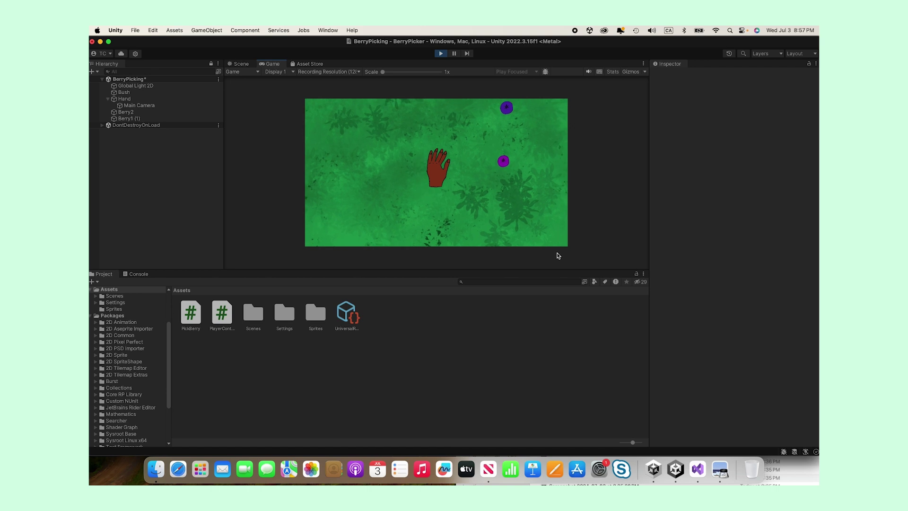
{"action": "key", "text": "d"}
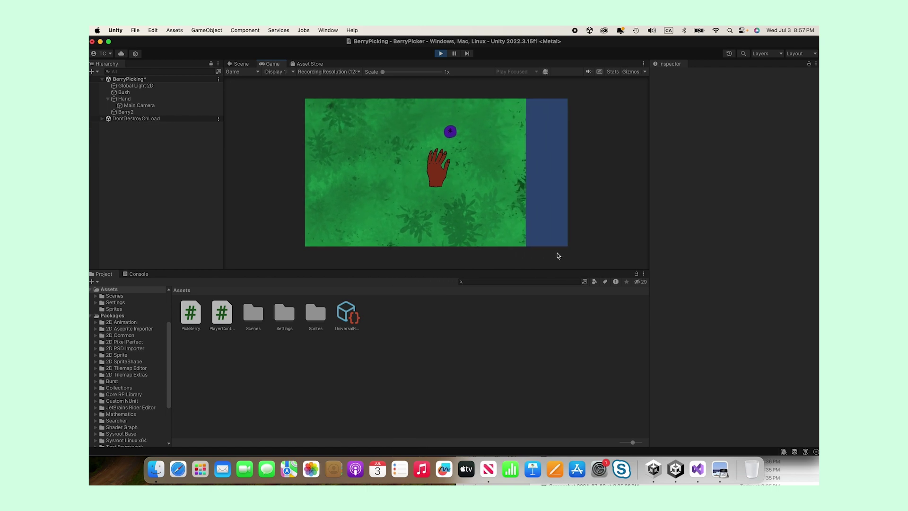
{"action": "key", "text": "w"}
{"action": "key", "text": "d"}
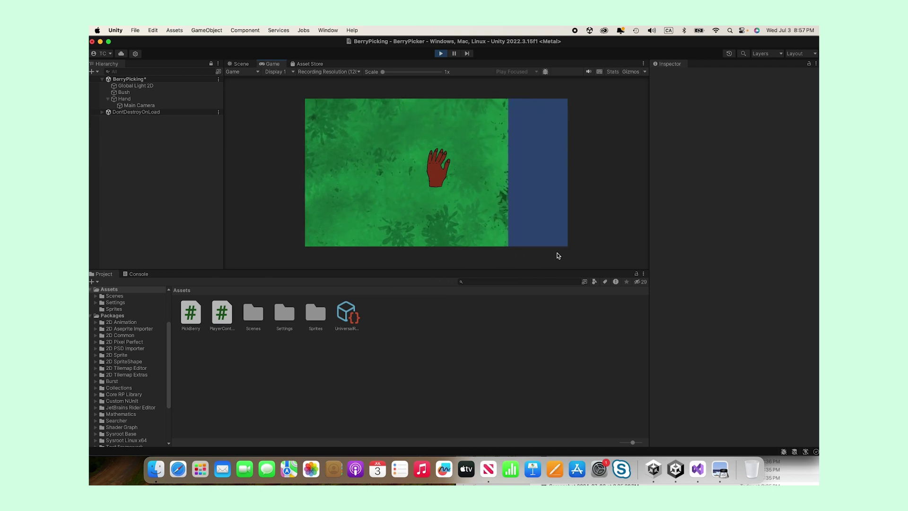
{"action": "key", "text": "d"}
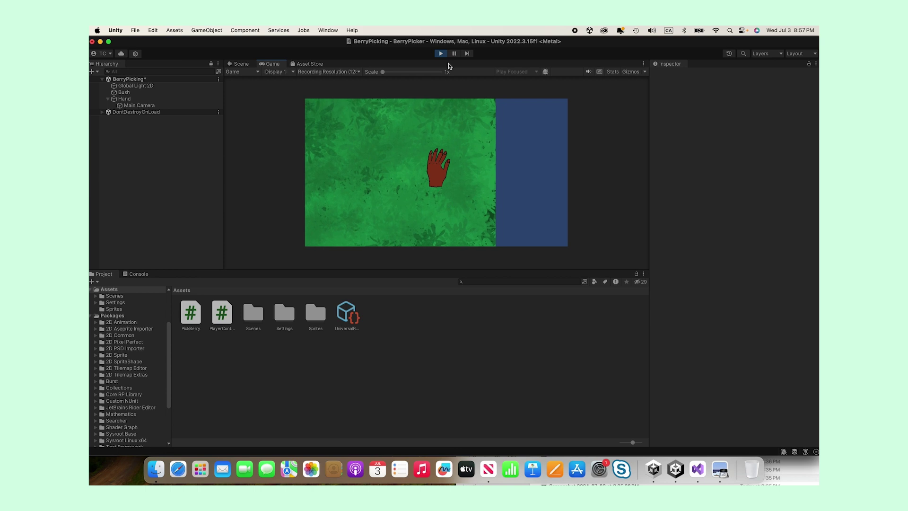
{"action": "left_click", "coordinate": [440, 55]}
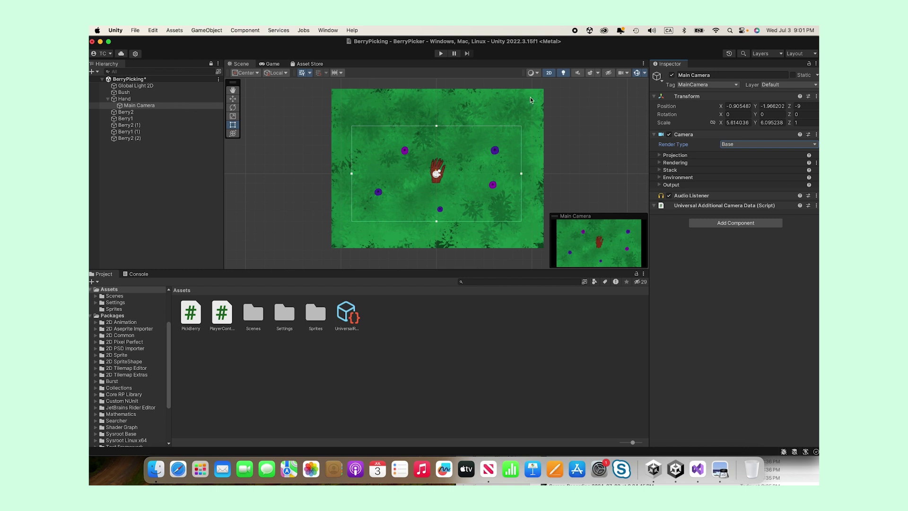
Step: Set the Main Camera's Environment background colour to the green 1C924A, sampled from the bush in the scene
{"action": "left_click", "coordinate": [663, 177]}
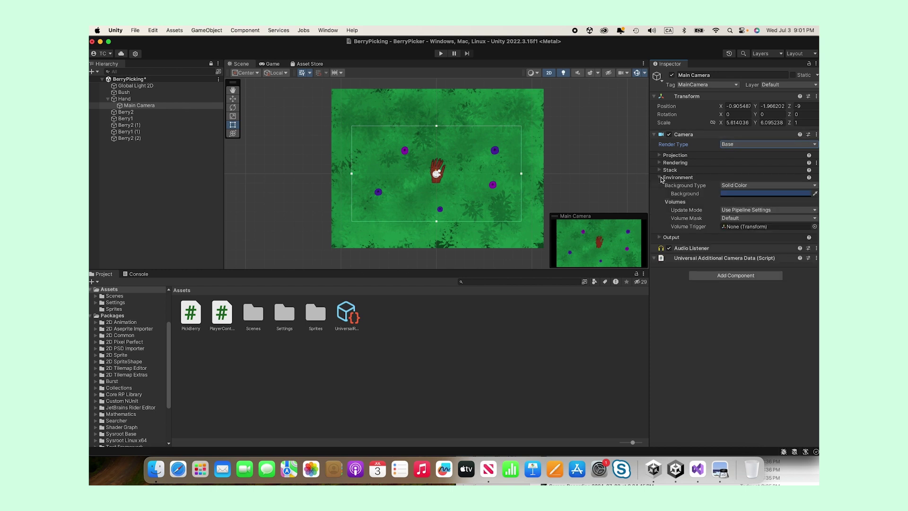
{"action": "left_click", "coordinate": [731, 195]}
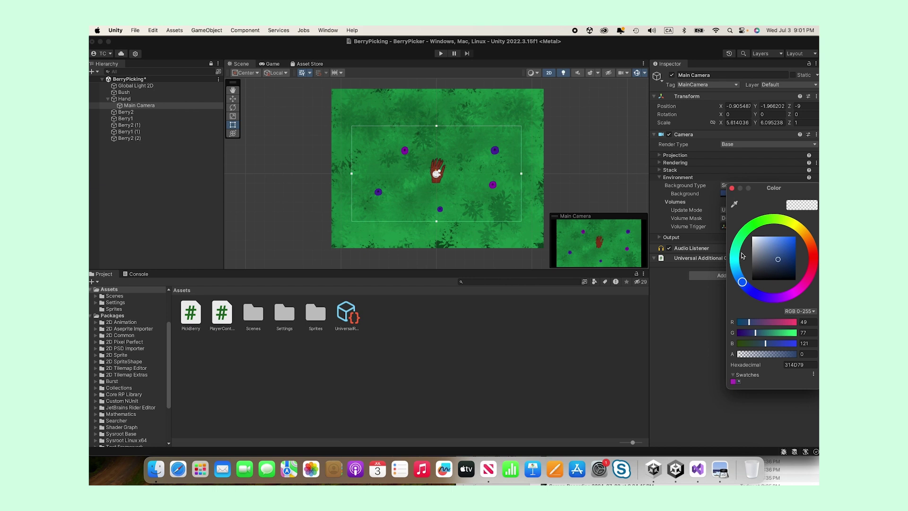
{"action": "left_click", "coordinate": [734, 204]}
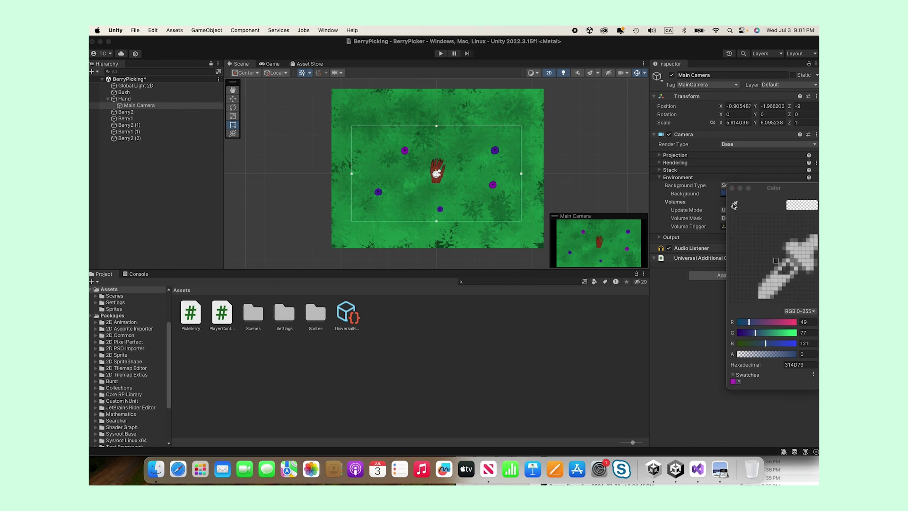
{"action": "left_click", "coordinate": [462, 179]}
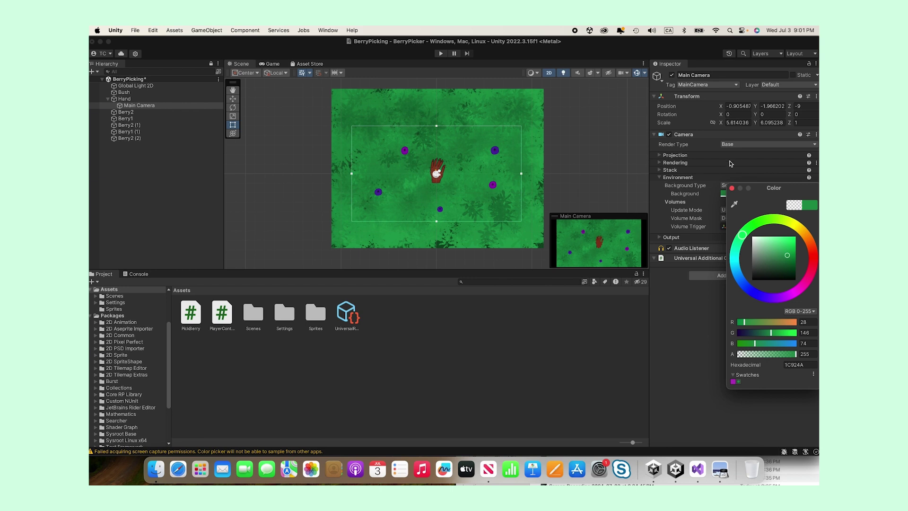
{"action": "left_click", "coordinate": [705, 209]}
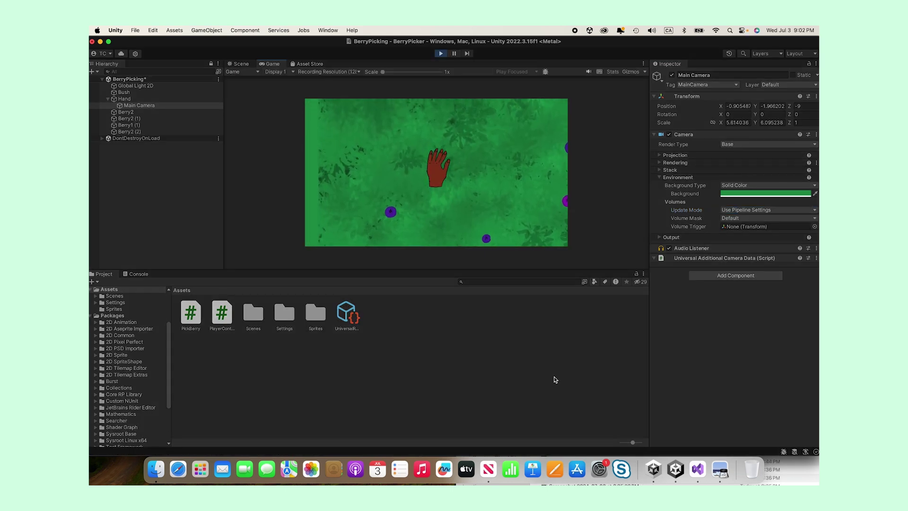
Step: Steer the hand toward the bush's edges and into berries to check the camera background in the running game, and stop it
{"action": "key", "text": "Left"}
{"action": "key", "text": "Up"}
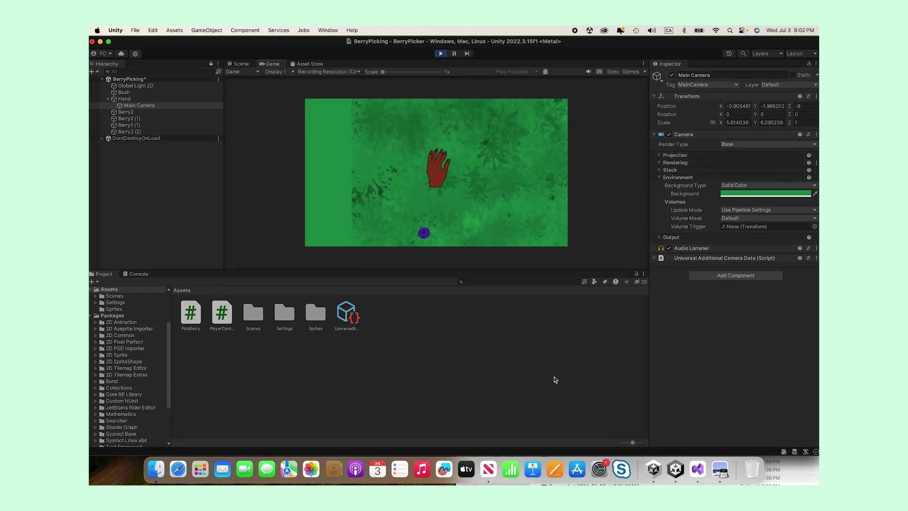
{"action": "key", "text": "Left"}
{"action": "key", "text": "Up"}
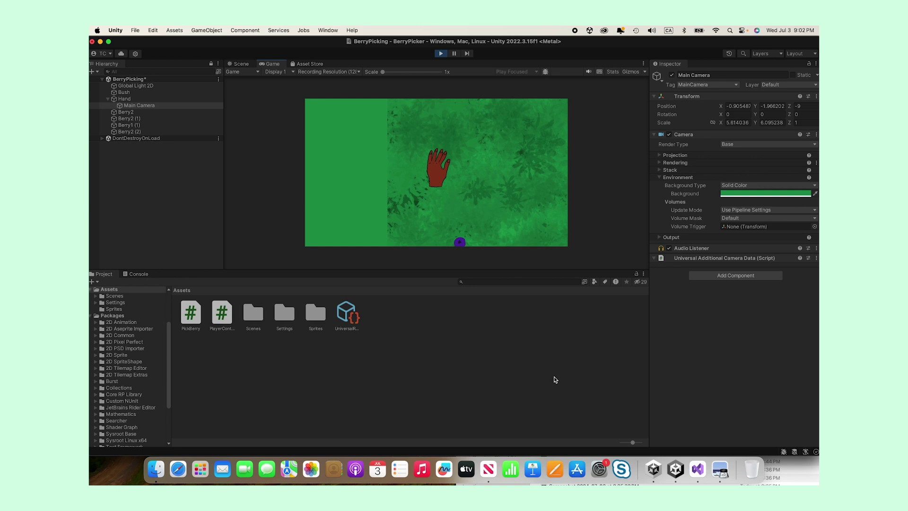
{"action": "key", "text": "Left"}
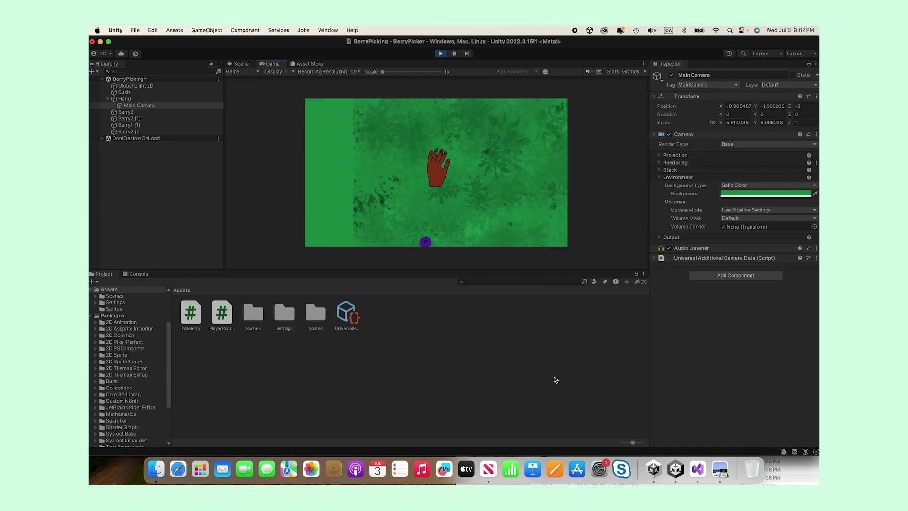
{"action": "key", "text": "Right"}
{"action": "key", "text": "Down"}
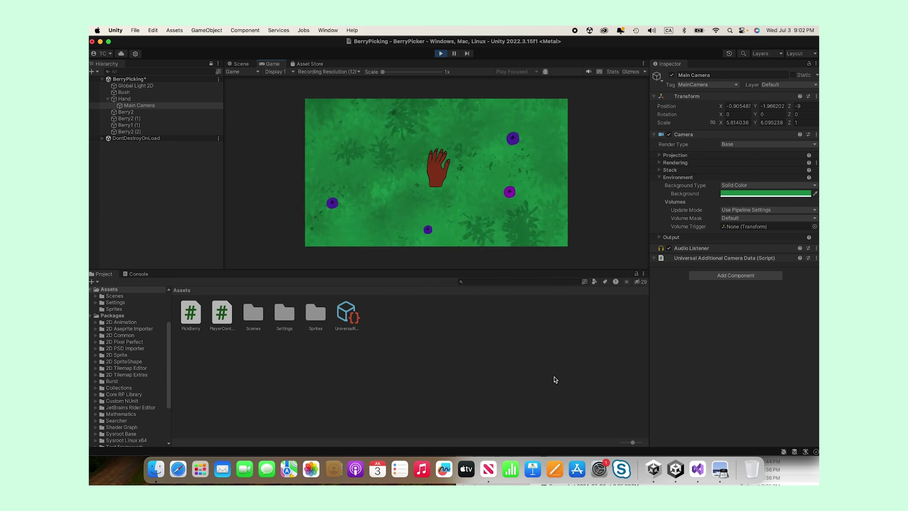
{"action": "key", "text": "Right"}
{"action": "key", "text": "Down"}
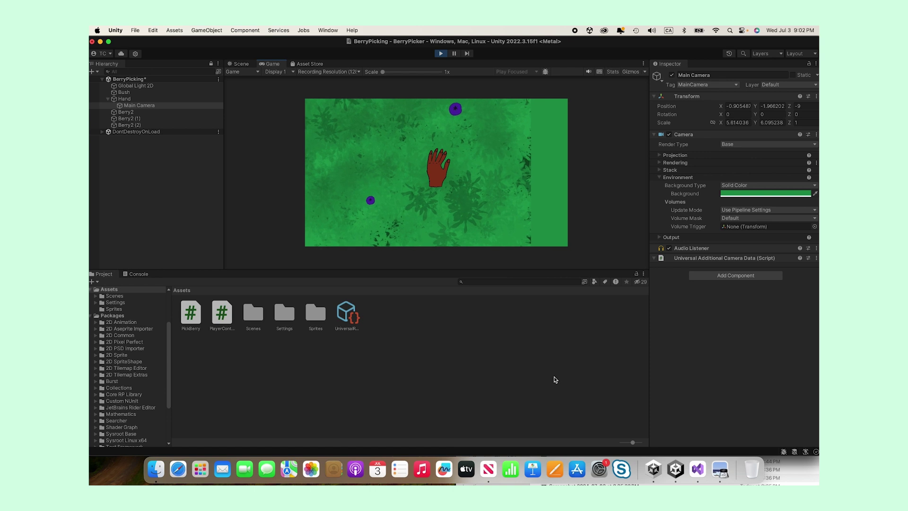
{"action": "key", "text": "Up"}
{"action": "key", "text": "Right"}
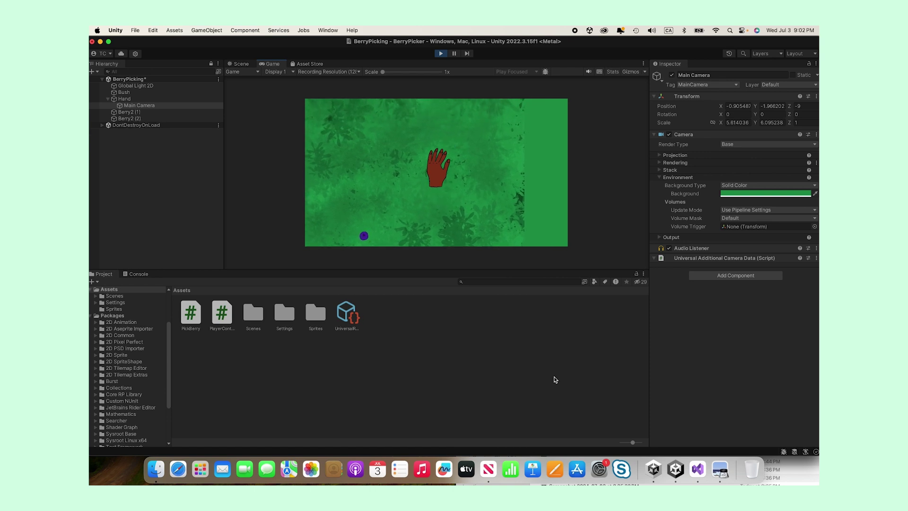
{"action": "key", "text": "Left"}
{"action": "key", "text": "Up"}
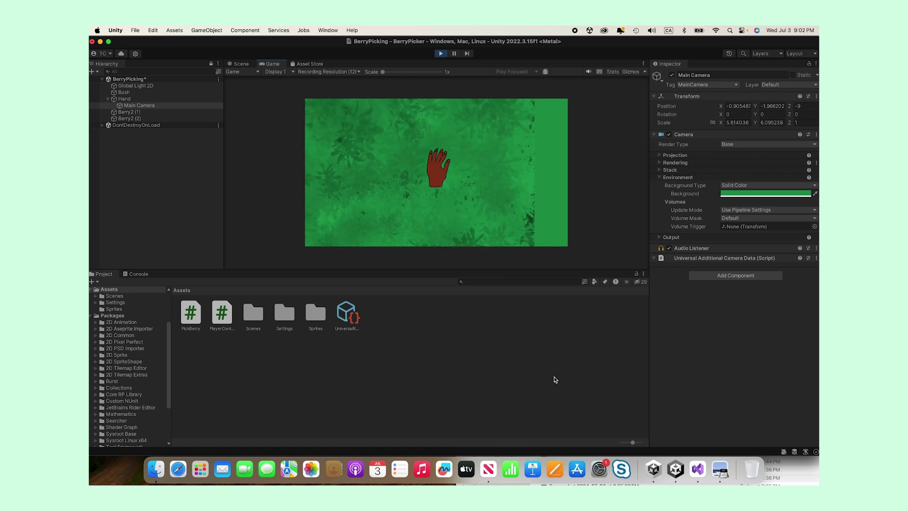
{"action": "key", "text": "Left"}
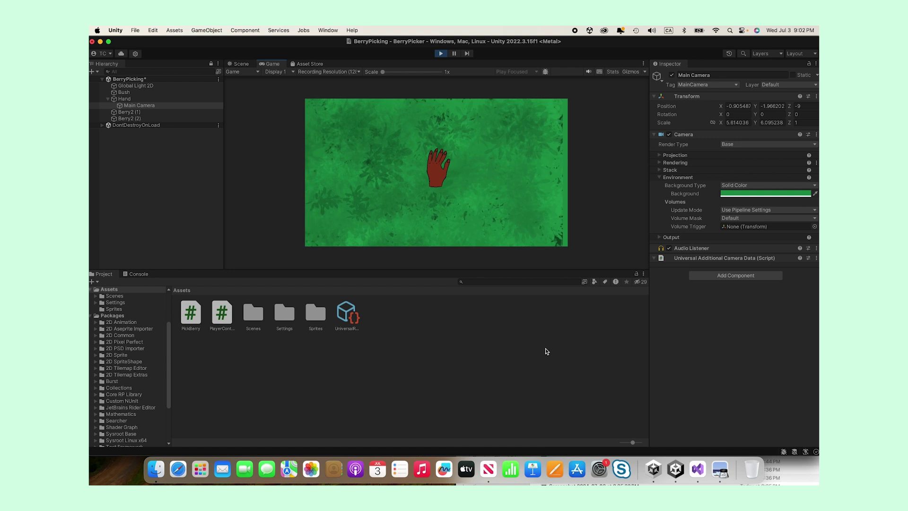
{"action": "left_click", "coordinate": [440, 56]}
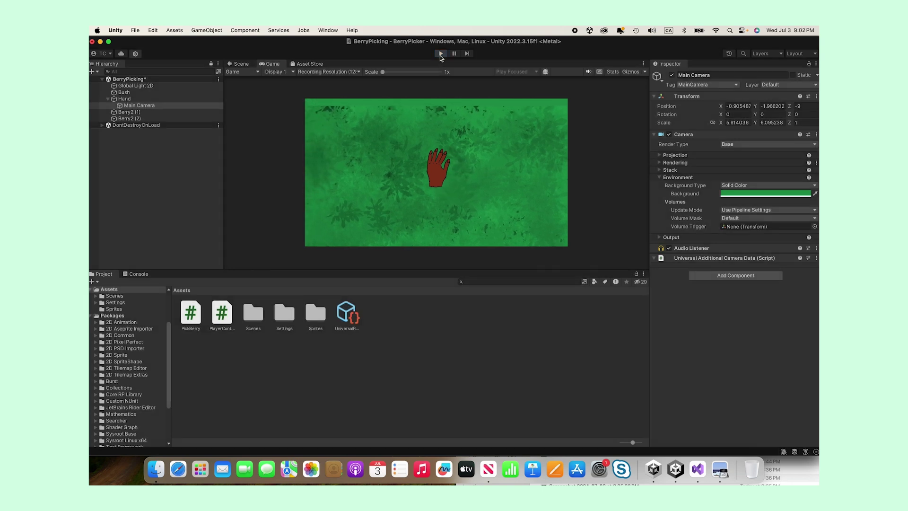
Step: Create a folder named Audio in the project's Assets
{"action": "left_click", "coordinate": [175, 30]}
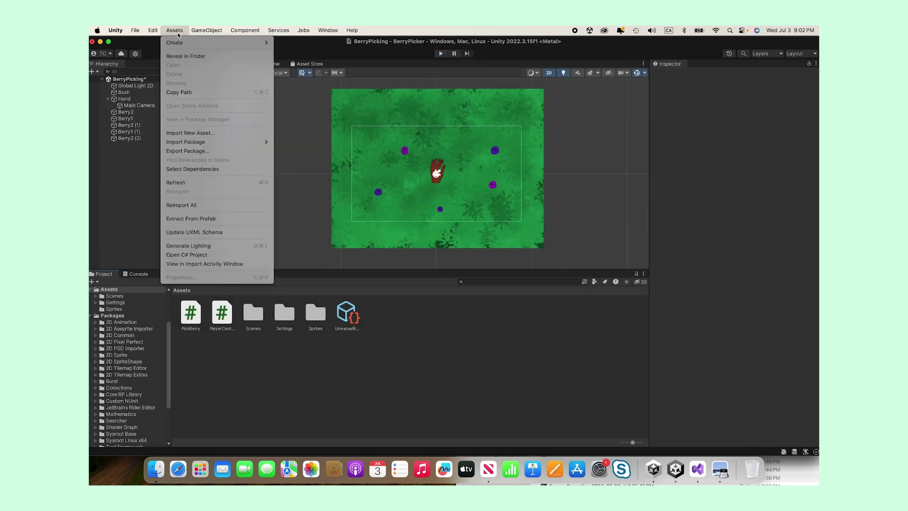
{"action": "mouse_move", "coordinate": [179, 45]}
{"action": "left_click", "coordinate": [286, 43]}
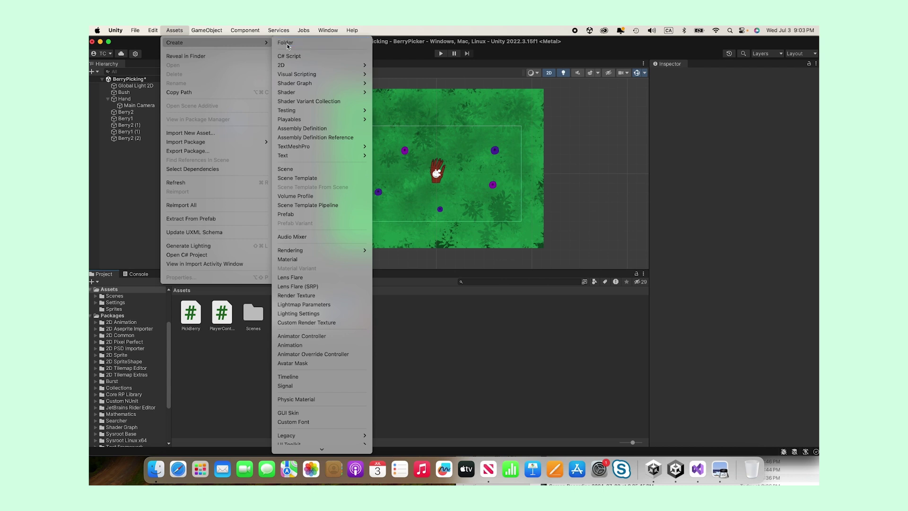
{"action": "type", "text": "Audio"}
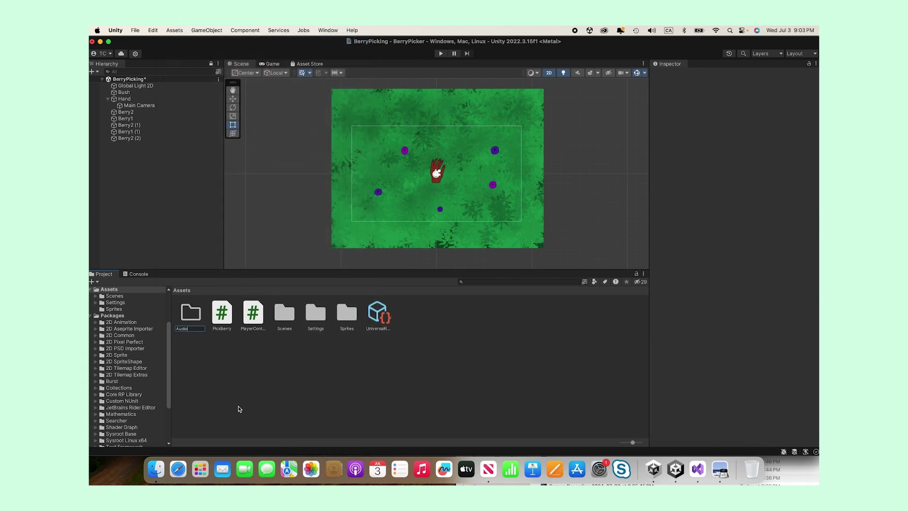
{"action": "key", "text": "Return"}
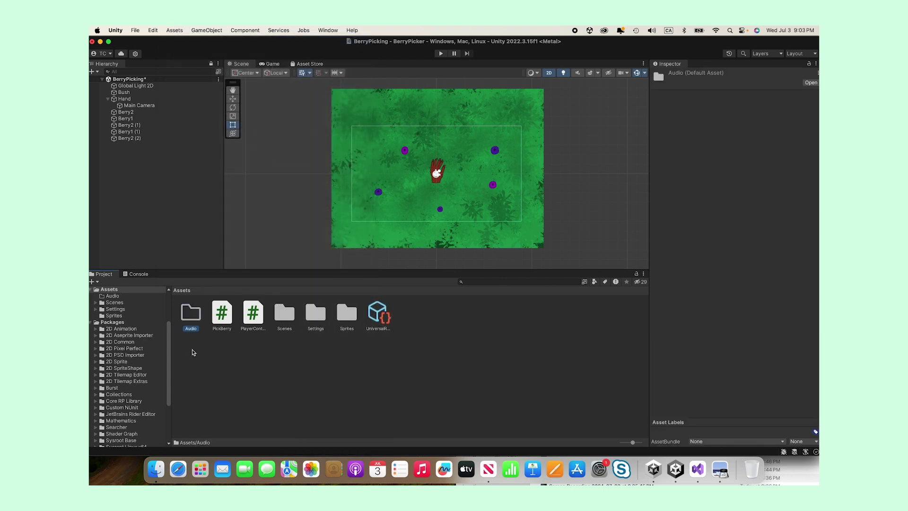
Step: Import the sound file 103336__fawfulgrox__low_bloop.wav into the Audio folder and return to the Assets folder
{"action": "double_click", "coordinate": [192, 316]}
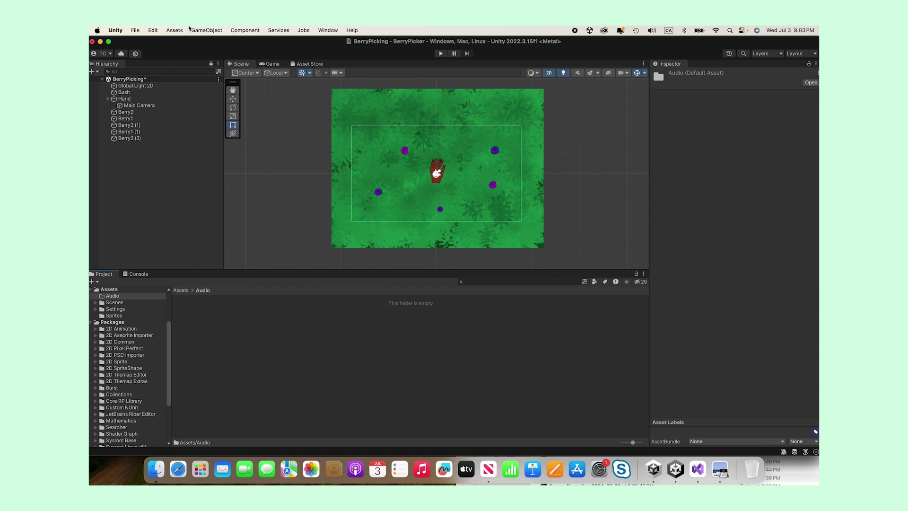
{"action": "left_click", "coordinate": [150, 30]}
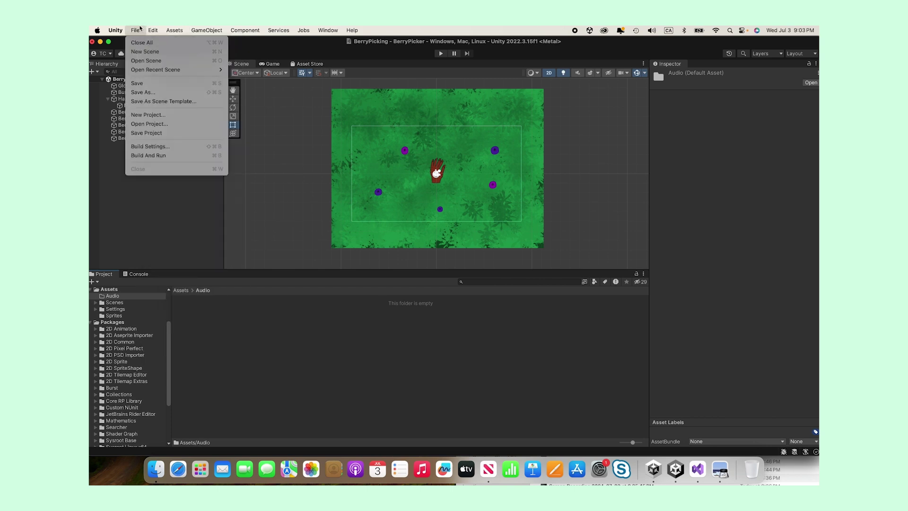
{"action": "key", "text": "Down"}
{"action": "key", "text": "Down"}
{"action": "key", "text": "Down"}
{"action": "key", "text": "Down"}
{"action": "key", "text": "Down"}
{"action": "key", "text": "Down"}
{"action": "key", "text": "Down"}
{"action": "key", "text": "Down"}
{"action": "key", "text": "Down"}
{"action": "key", "text": "Down"}
{"action": "key", "text": "Down"}
{"action": "key", "text": "Down"}
{"action": "key", "text": "Down"}
{"action": "key", "text": "Down"}
{"action": "key", "text": "Down"}
{"action": "key", "text": "Down"}
{"action": "key", "text": "Down"}
{"action": "key", "text": "Down"}
{"action": "key", "text": "Down"}
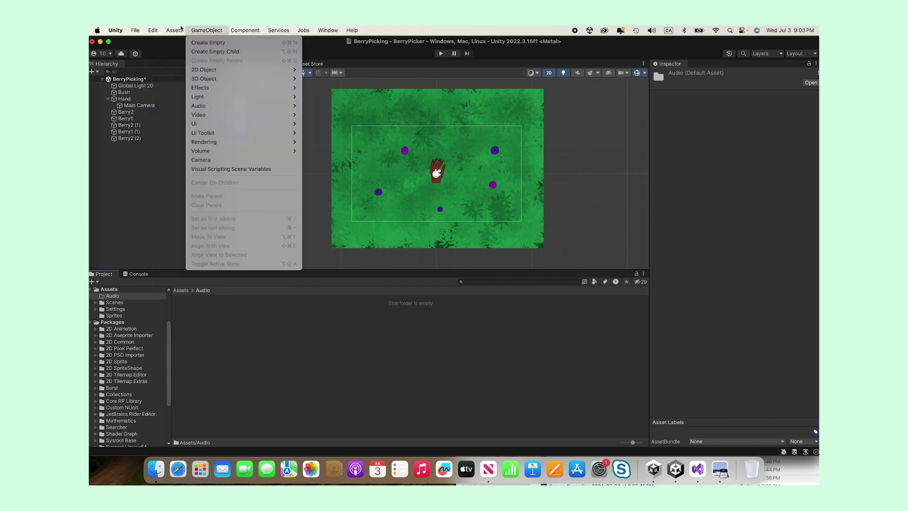
{"action": "mouse_move", "coordinate": [174, 30]}
{"action": "left_click", "coordinate": [179, 135]}
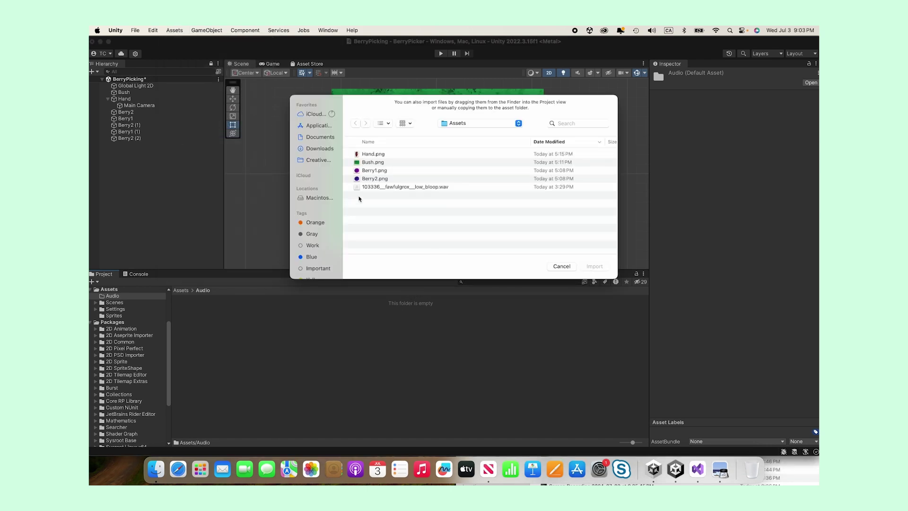
{"action": "left_click", "coordinate": [405, 188]}
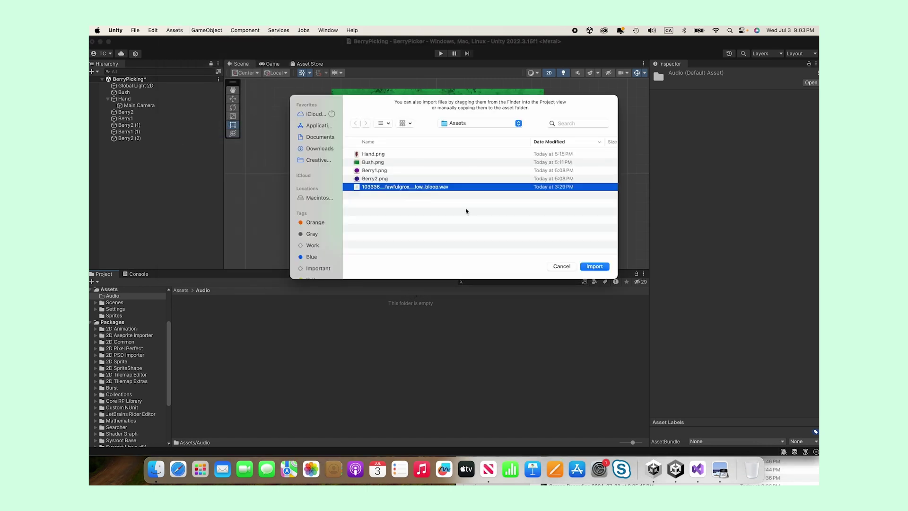
{"action": "left_click", "coordinate": [595, 266]}
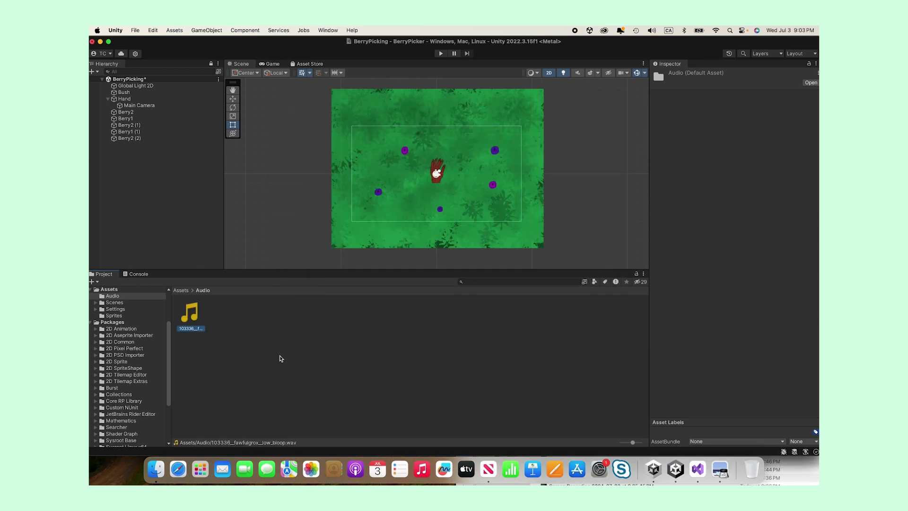
{"action": "left_click", "coordinate": [181, 291]}
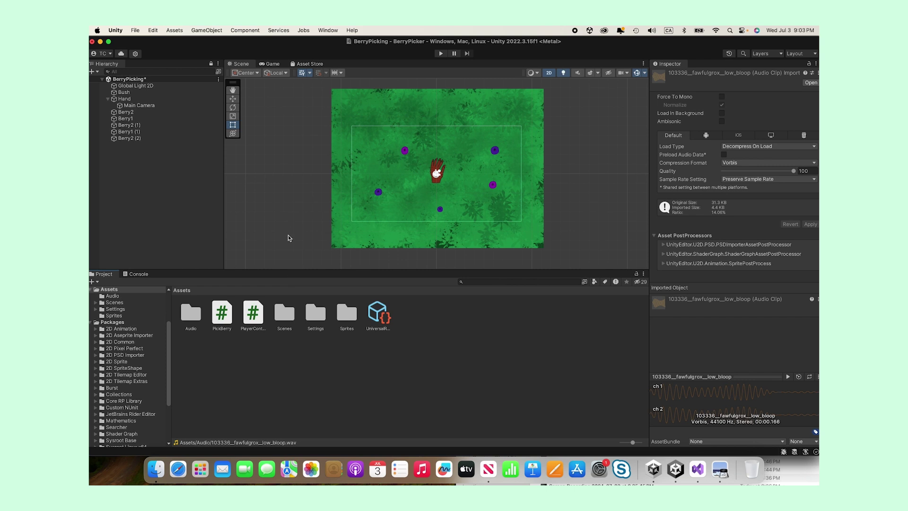
{"action": "left_click", "coordinate": [404, 176]}
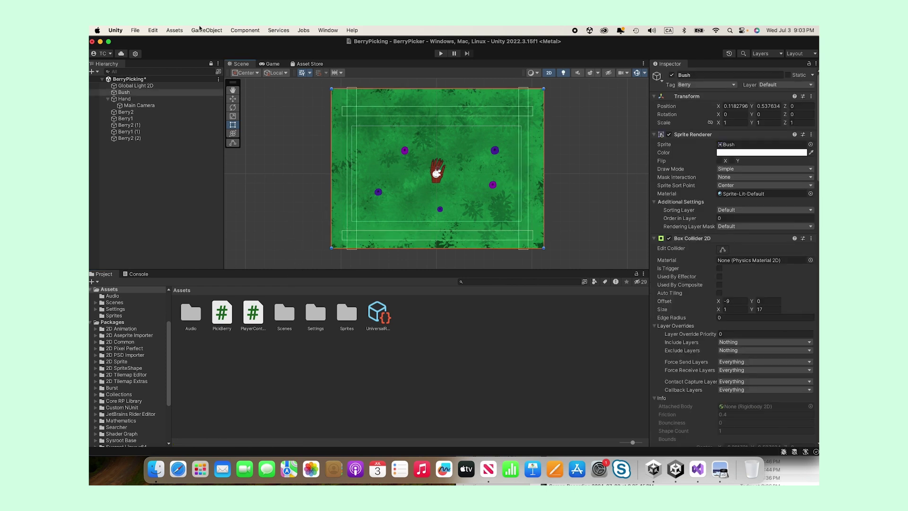
{"action": "left_click", "coordinate": [176, 30]}
{"action": "mouse_move", "coordinate": [207, 30]}
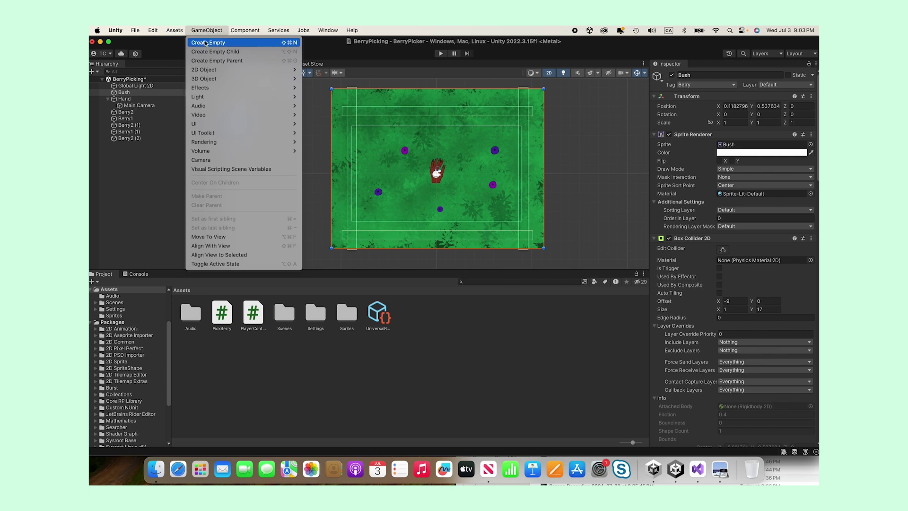
{"action": "mouse_move", "coordinate": [176, 30]}
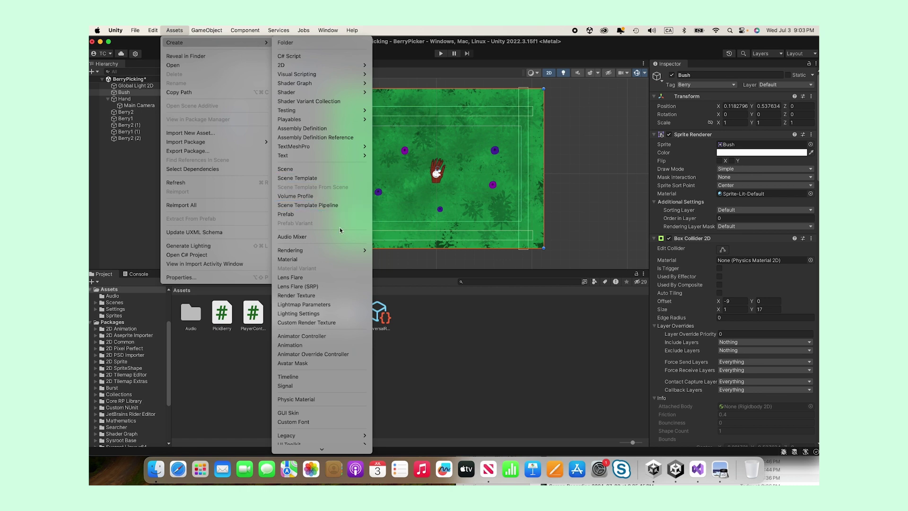
{"action": "left_click", "coordinate": [409, 207]}
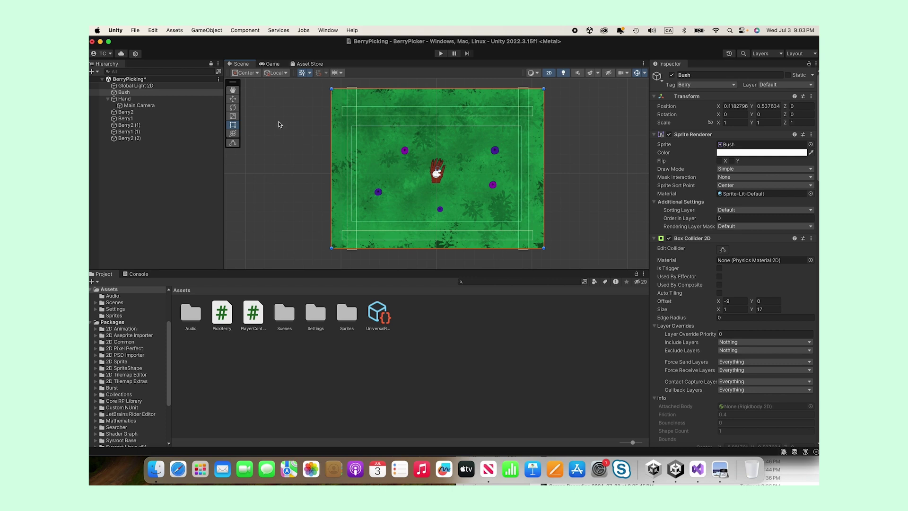
Step: Add an Audio Source game object to the BerryPicking scene
{"action": "left_click", "coordinate": [206, 31]}
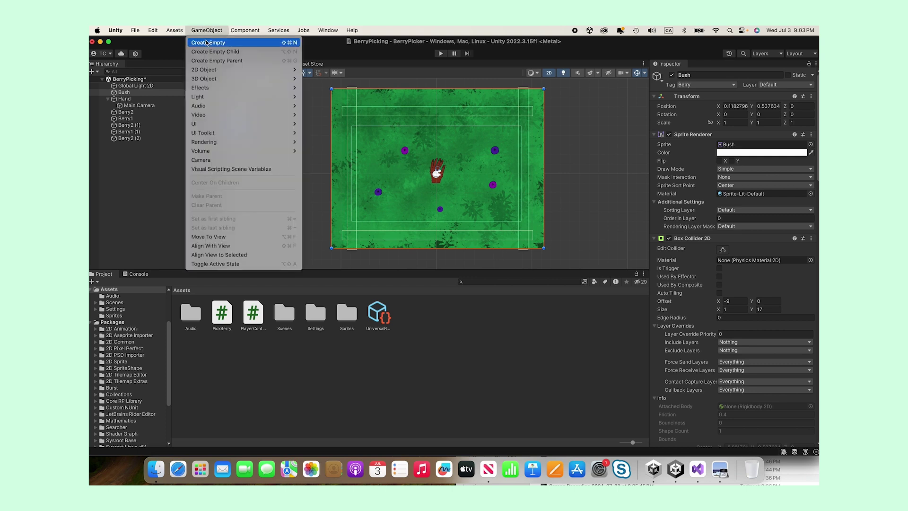
{"action": "mouse_move", "coordinate": [202, 106]}
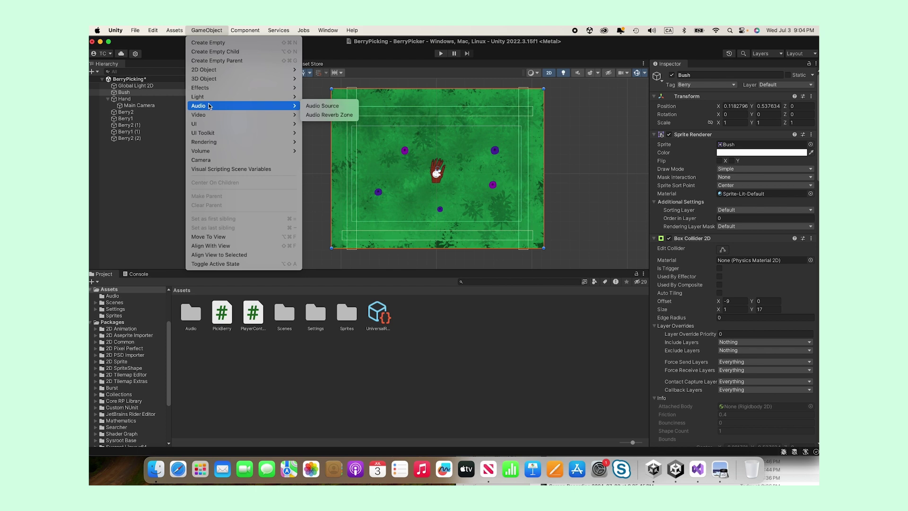
{"action": "left_click", "coordinate": [333, 107]}
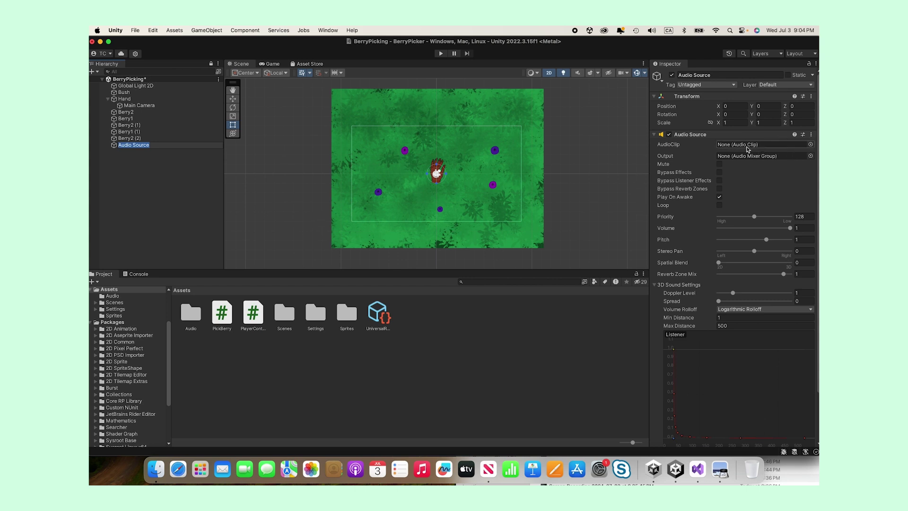
Step: Assign the 103336__fawfulgrox__low_bloop clip to the Audio Source and turn off Play On Awake
{"action": "left_click", "coordinate": [810, 144]}
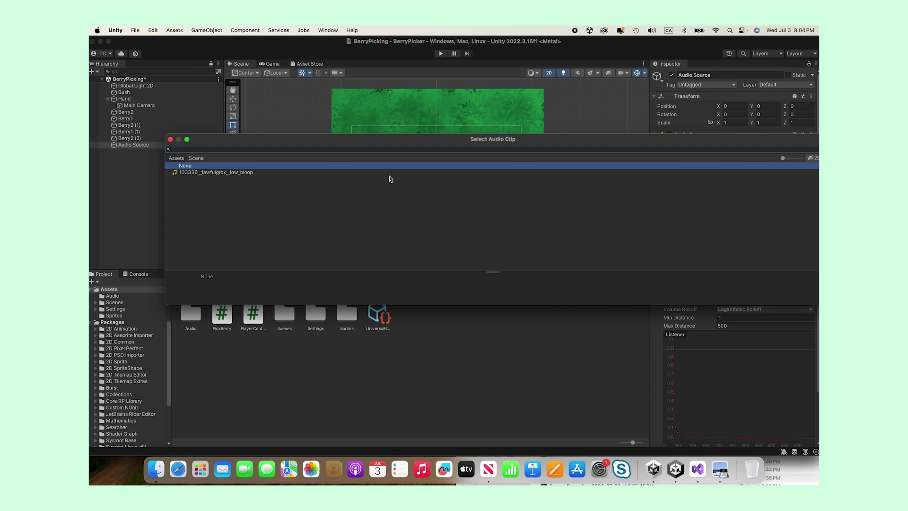
{"action": "left_click", "coordinate": [223, 173]}
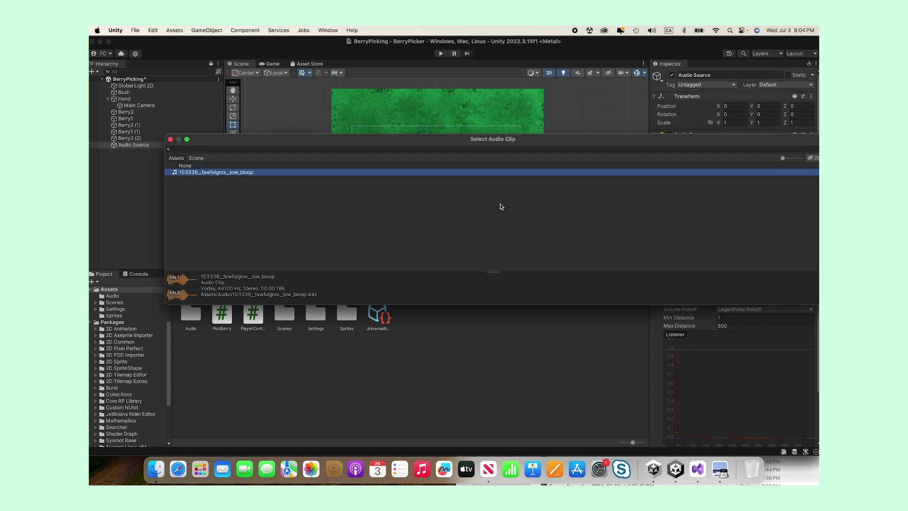
{"action": "double_click", "coordinate": [240, 173]}
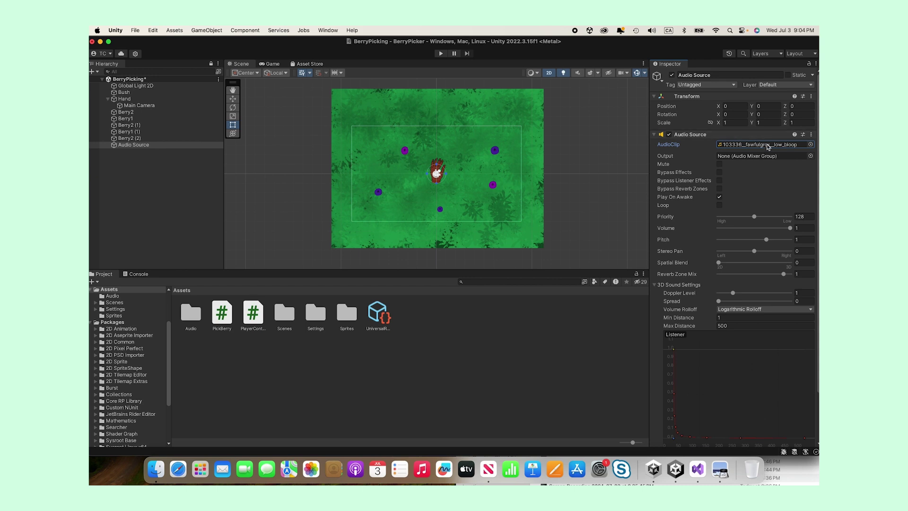
{"action": "left_click", "coordinate": [720, 197]}
Step: Create a new script named BloopAudio and add it as a component to the Berry2 object
{"action": "left_click", "coordinate": [496, 151]}
{"action": "left_click", "coordinate": [495, 151]}
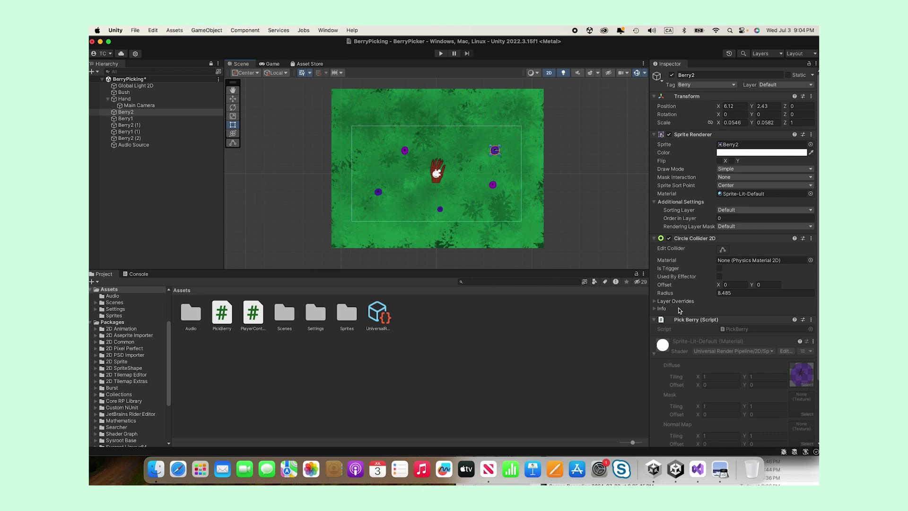
{"action": "scroll", "coordinate": [679, 307], "scroll_direction": "down", "scroll_amount": 4}
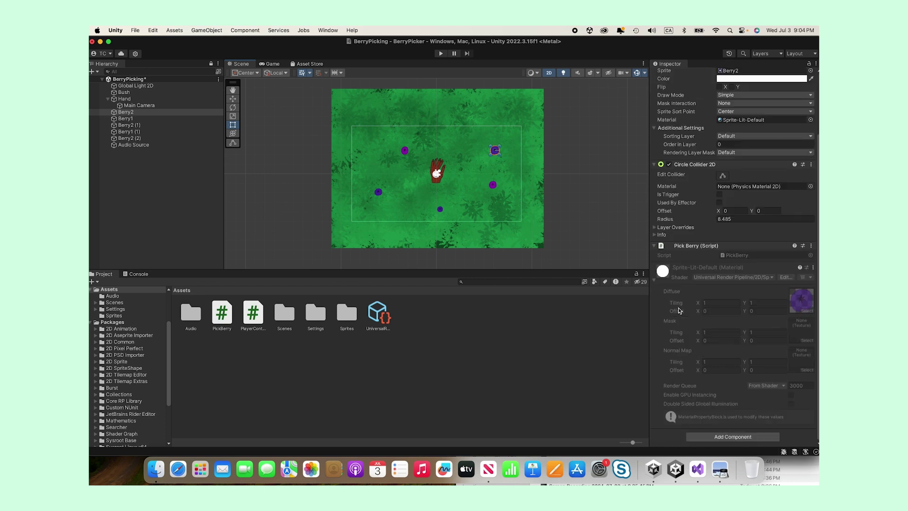
{"action": "left_click", "coordinate": [721, 437]}
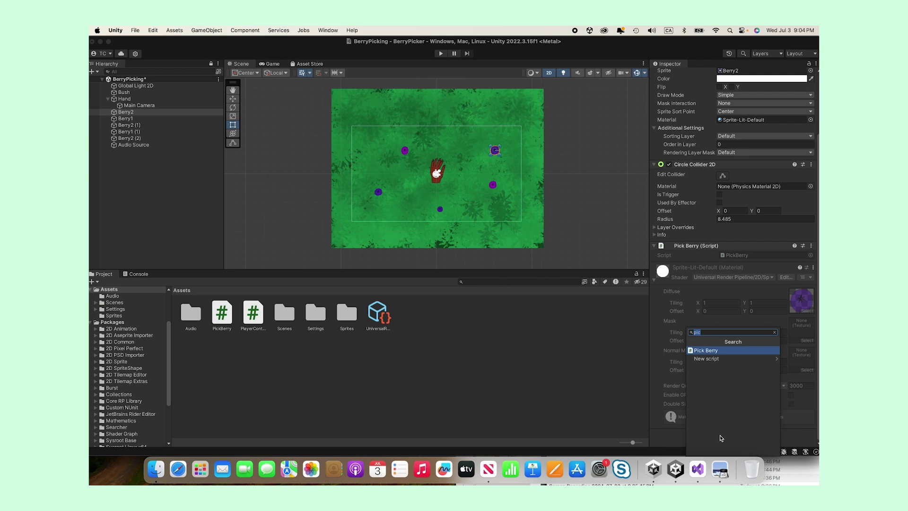
{"action": "type", "text": "BloopAudio"}
{"action": "left_click", "coordinate": [724, 351]}
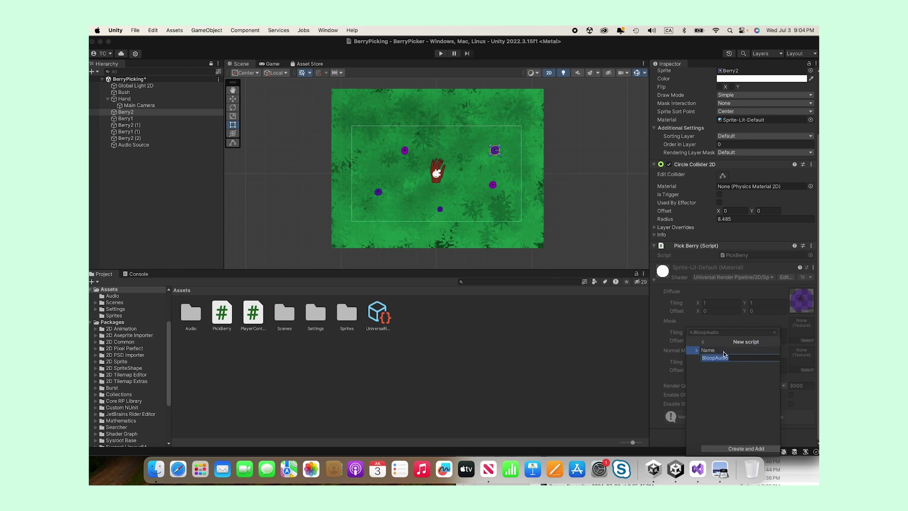
{"action": "left_click", "coordinate": [726, 449]}
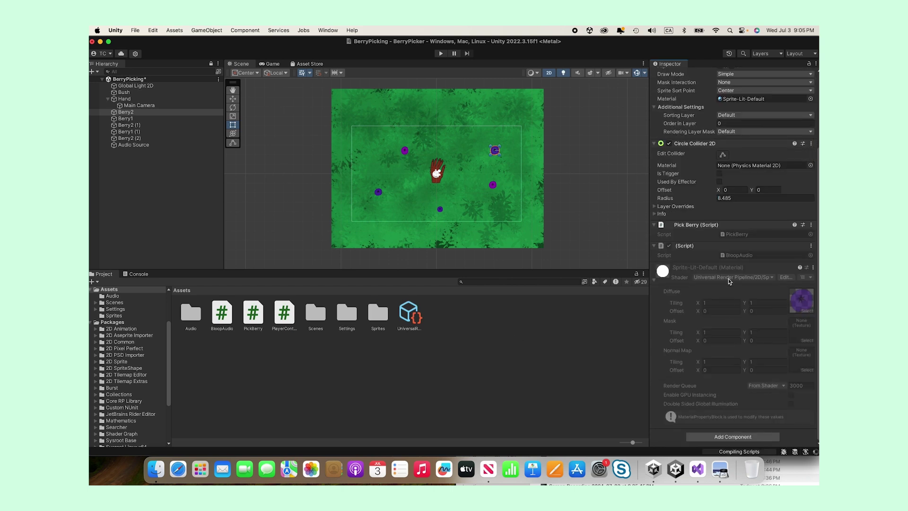
Step: Open the BloopAudio script attached to Berry2 for editing in Visual Studio
{"action": "left_click", "coordinate": [691, 248]}
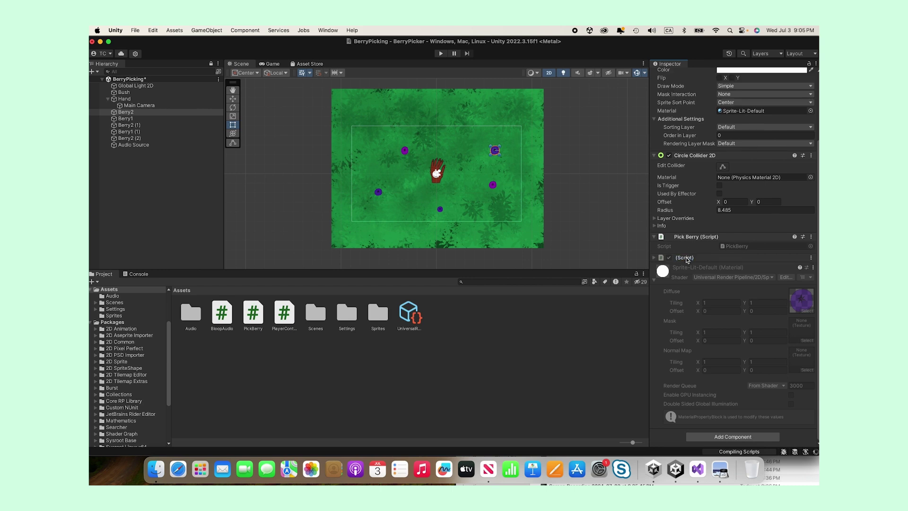
{"action": "left_click", "coordinate": [686, 257]}
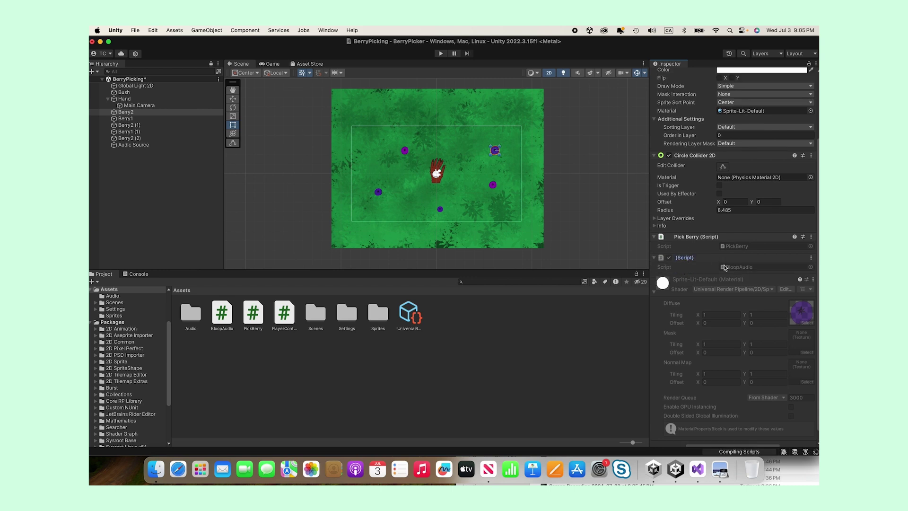
{"action": "double_click", "coordinate": [726, 267]}
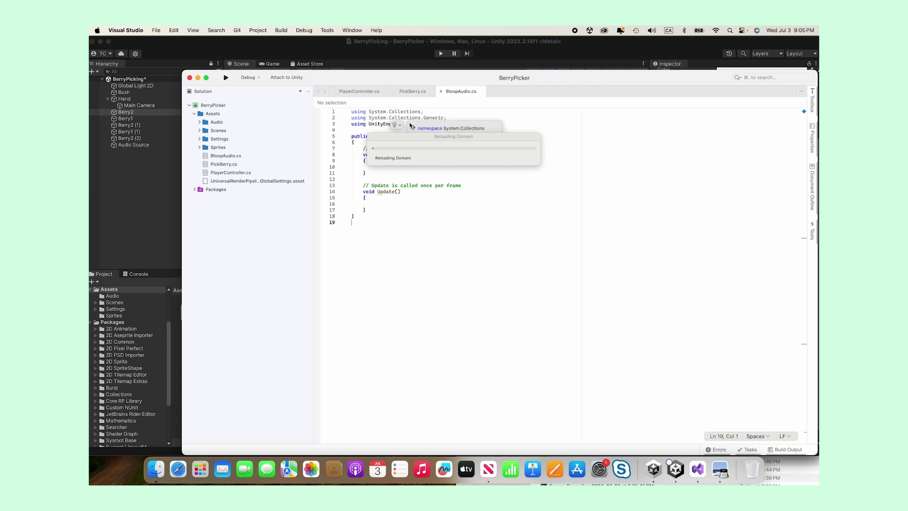
{"action": "left_click", "coordinate": [408, 199]}
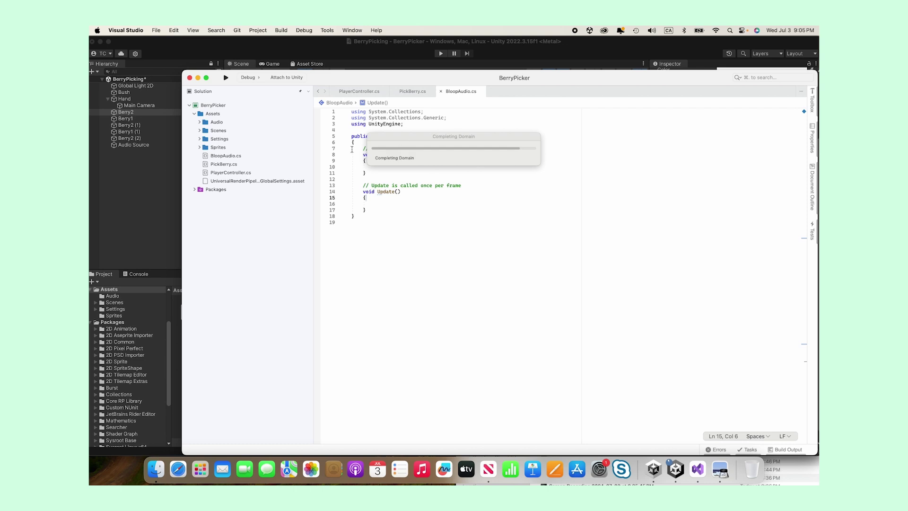
Step: Declare the field "public AudioClip impact;" at the start of the BloopAudio class
{"action": "left_click", "coordinate": [359, 143]}
{"action": "key", "text": "Return"}
{"action": "type", "text": "pu"}
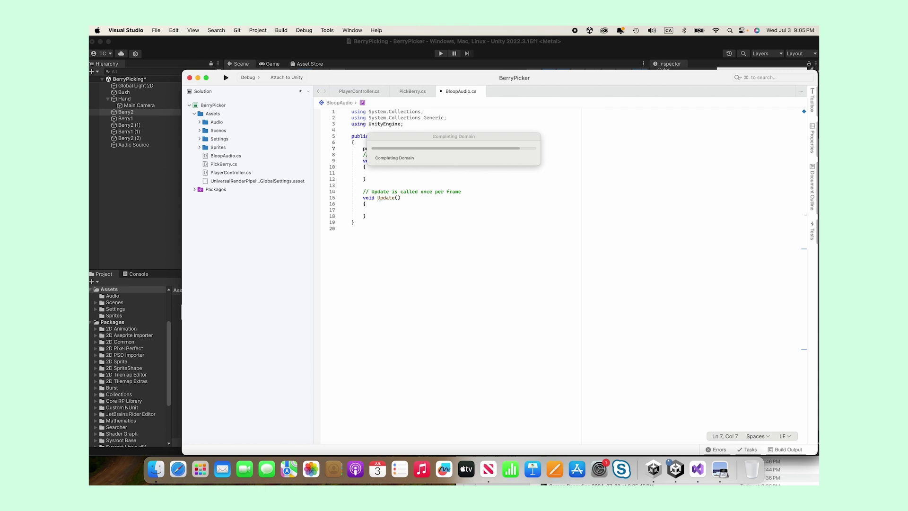
{"action": "type", "text": "blic"}
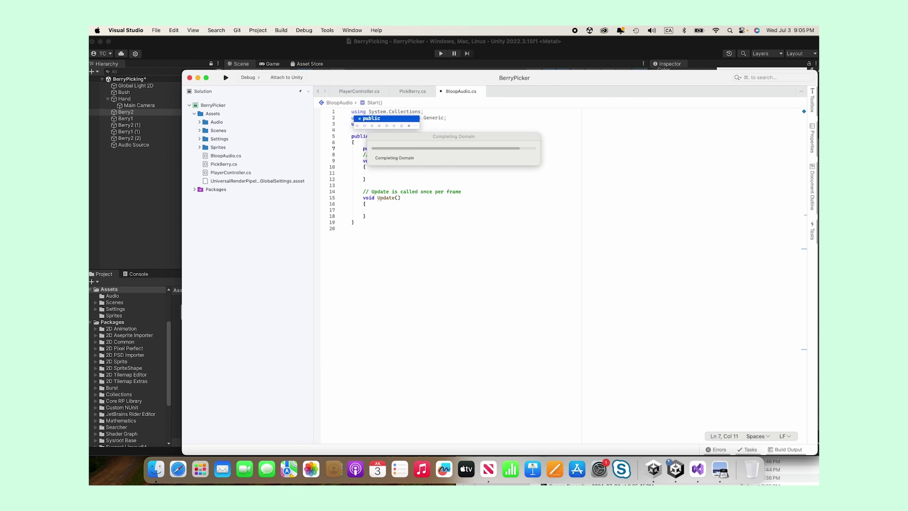
{"action": "key", "text": "Escape"}
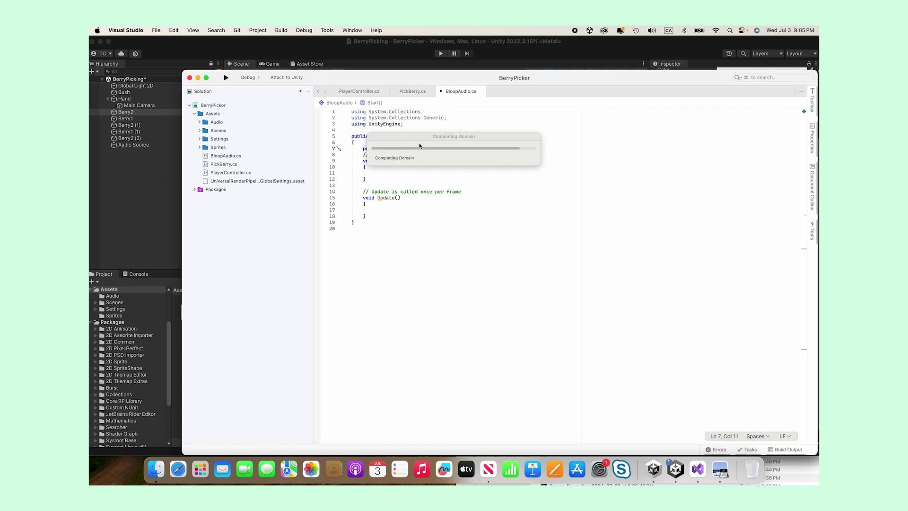
{"action": "left_click_drag", "start_coordinate": [419, 143], "coordinate": [668, 124]}
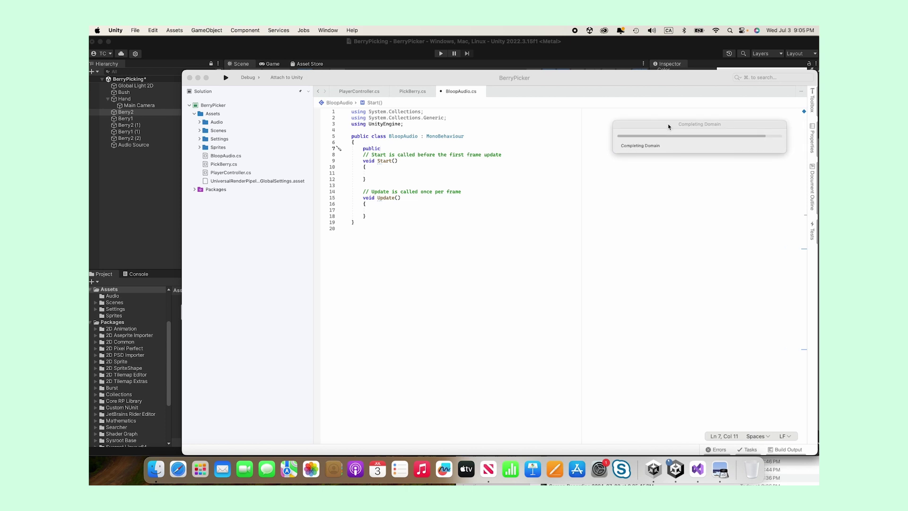
{"action": "left_click", "coordinate": [390, 151]}
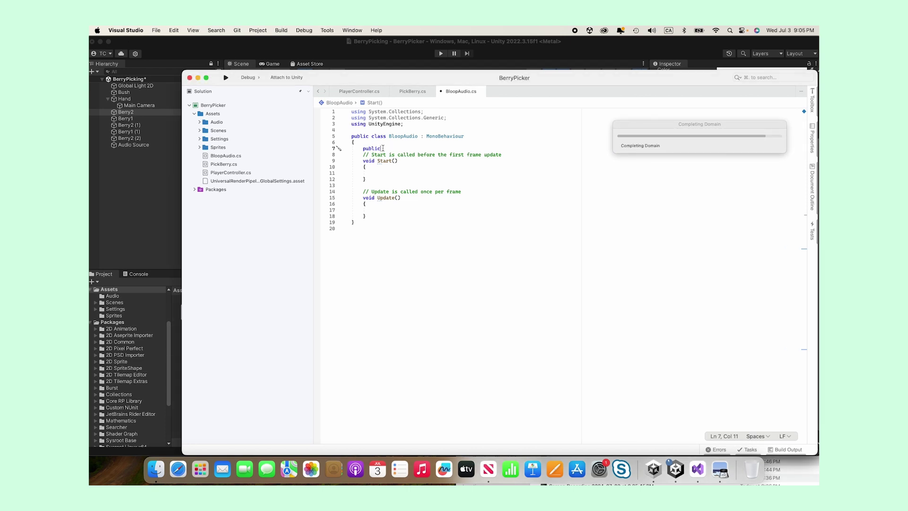
{"action": "type", "text": "AudioClip"}
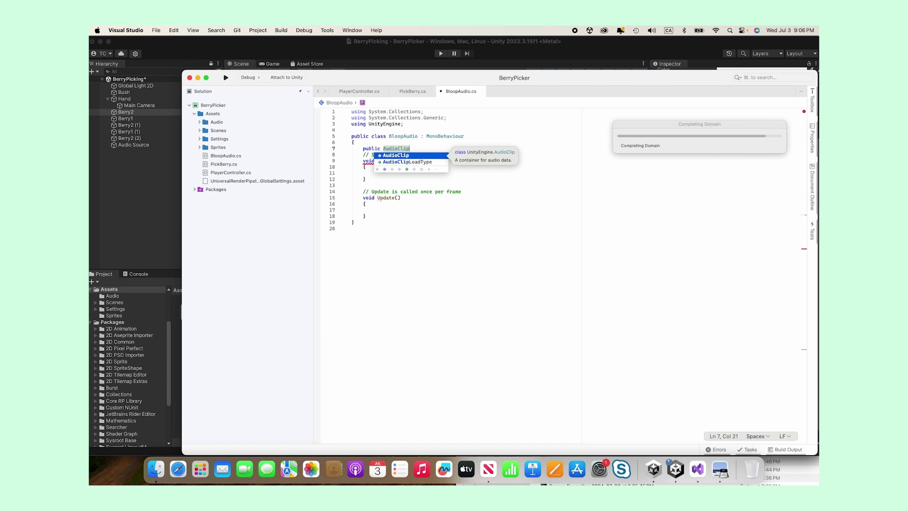
{"action": "type", "text": " i"}
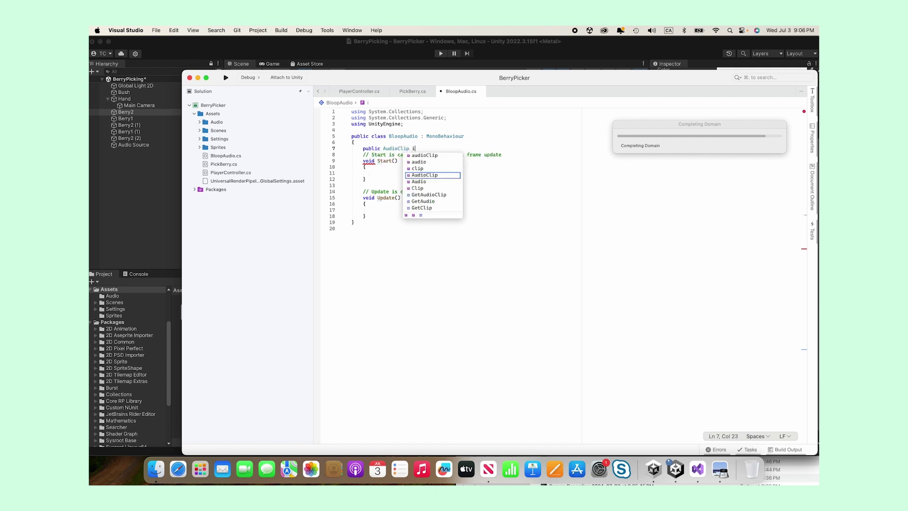
{"action": "type", "text": "mpac"}
{"action": "key", "text": "BackSpace"}
{"action": "type", "text": "t;"}
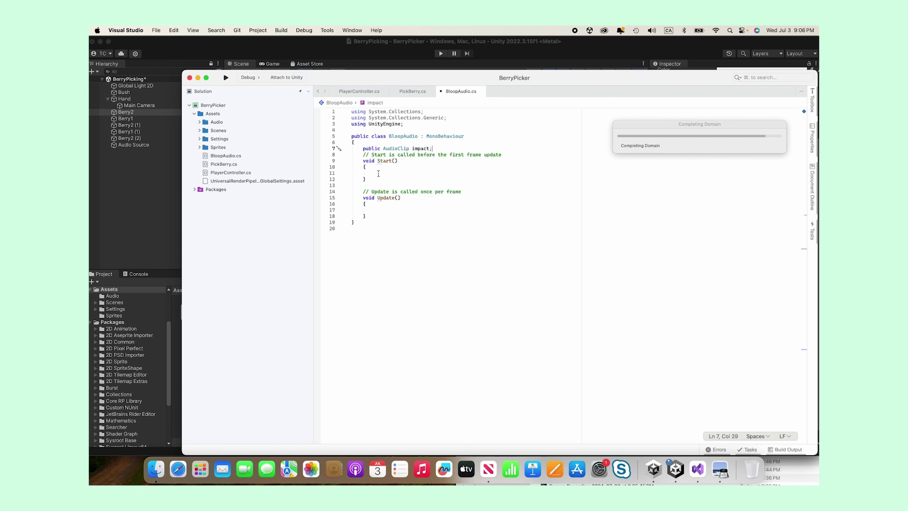
Step: Declare the field "AudioSource audioSource;" on a new line below the impact field
{"action": "key", "text": "super+Tab"}
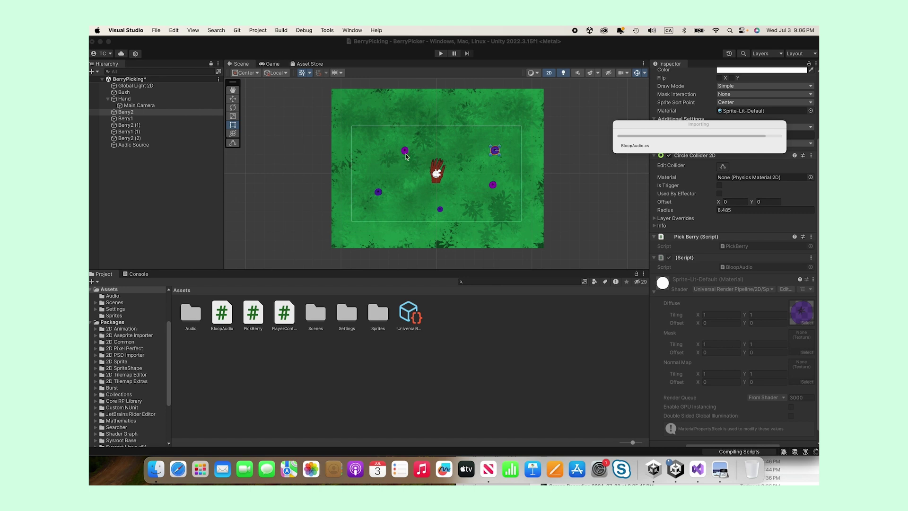
{"action": "left_click", "coordinate": [698, 480]}
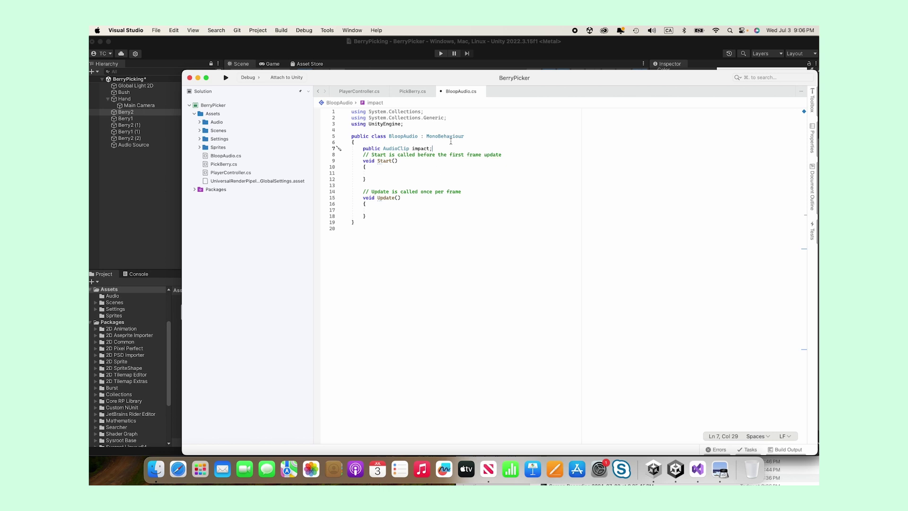
{"action": "key", "text": "Return"}
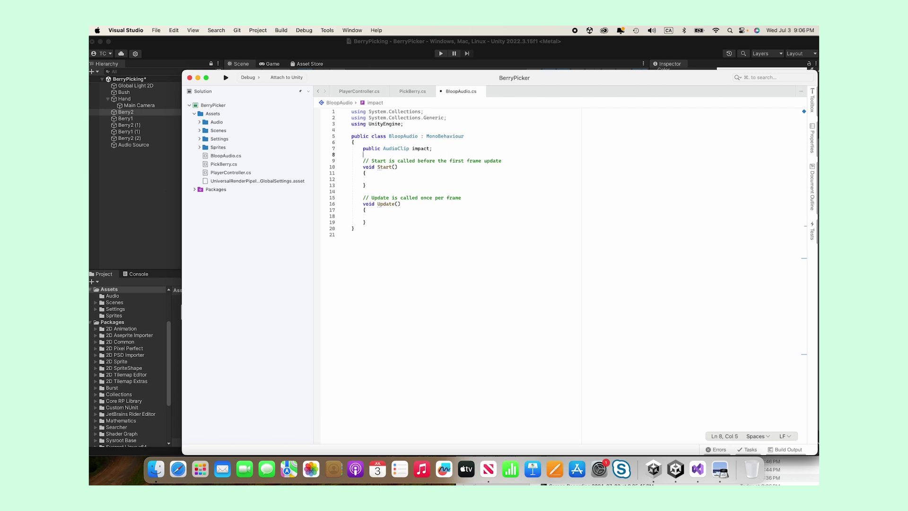
{"action": "type", "text": "AudioSource"}
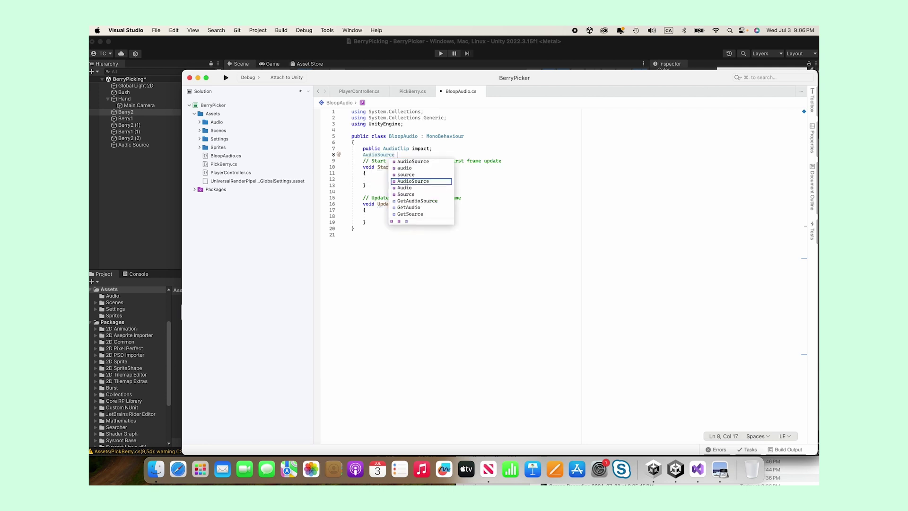
{"action": "type", "text": " aud"}
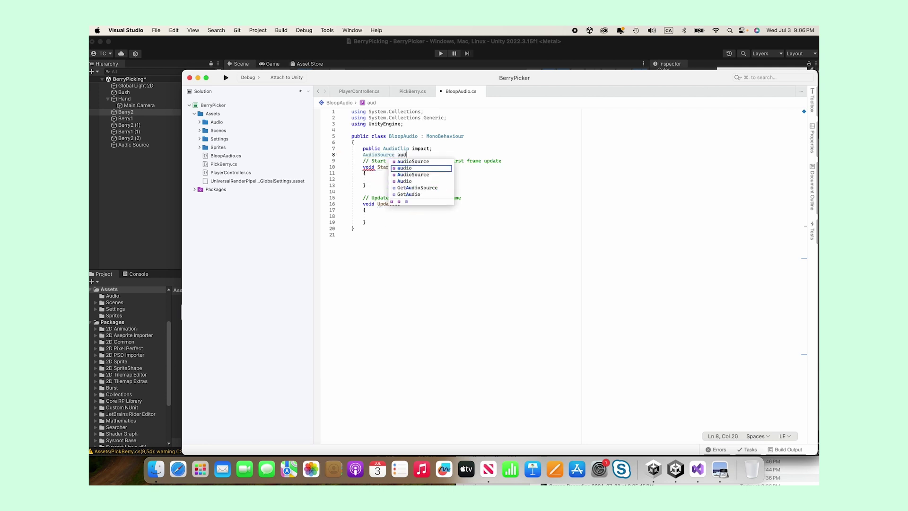
{"action": "type", "text": "io"}
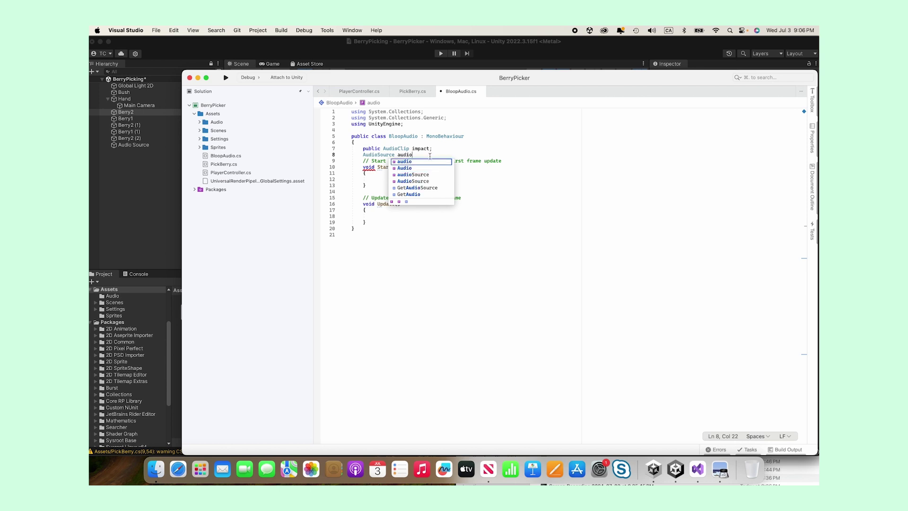
{"action": "left_click", "coordinate": [425, 175]}
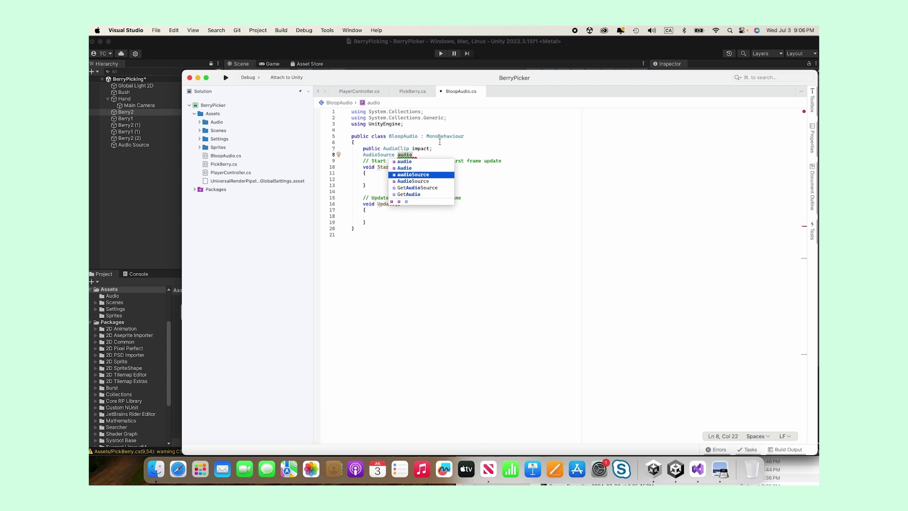
{"action": "key", "text": "Return"}
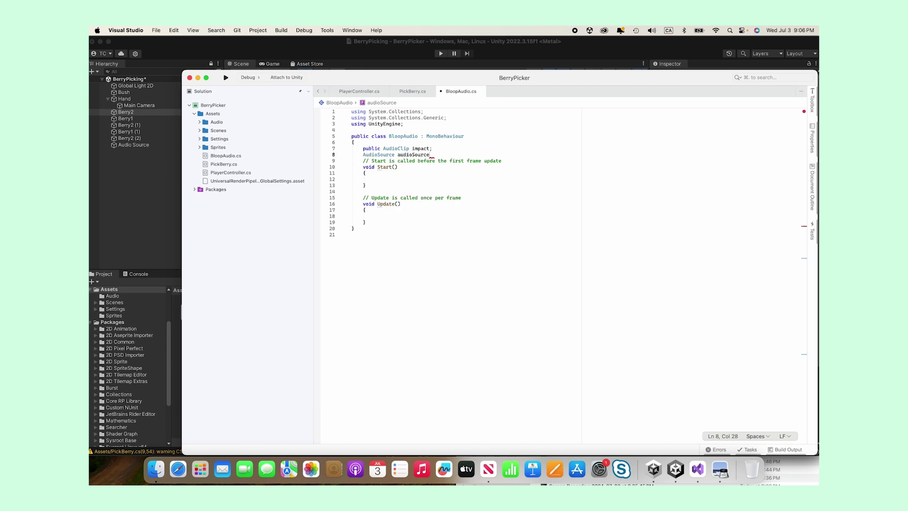
{"action": "type", "text": ";"}
Step: Add the line "audioSource = GetComponent<AudioSource>();" to the body of the Start method
{"action": "left_click", "coordinate": [382, 179]}
{"action": "type", "text": "audioS"}
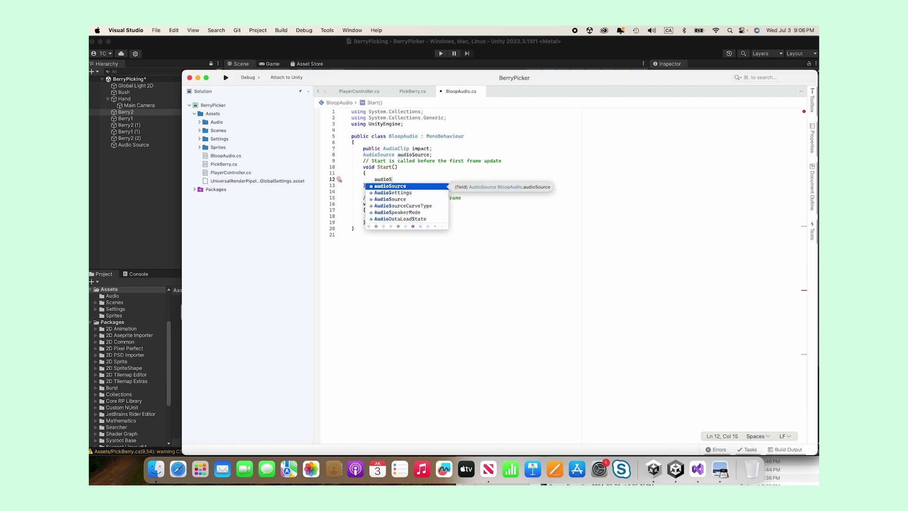
{"action": "key", "text": "Return"}
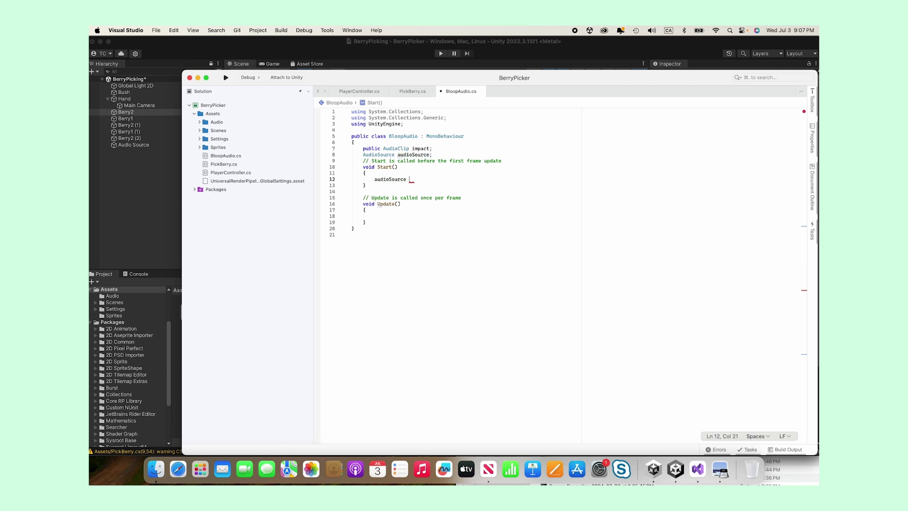
{"action": "type", "text": "= GetComponene"}
{"action": "key", "text": "BackSpace"}
{"action": "type", "text": "t"}
{"action": "type", "text": "<A"}
{"action": "type", "text": "udi"}
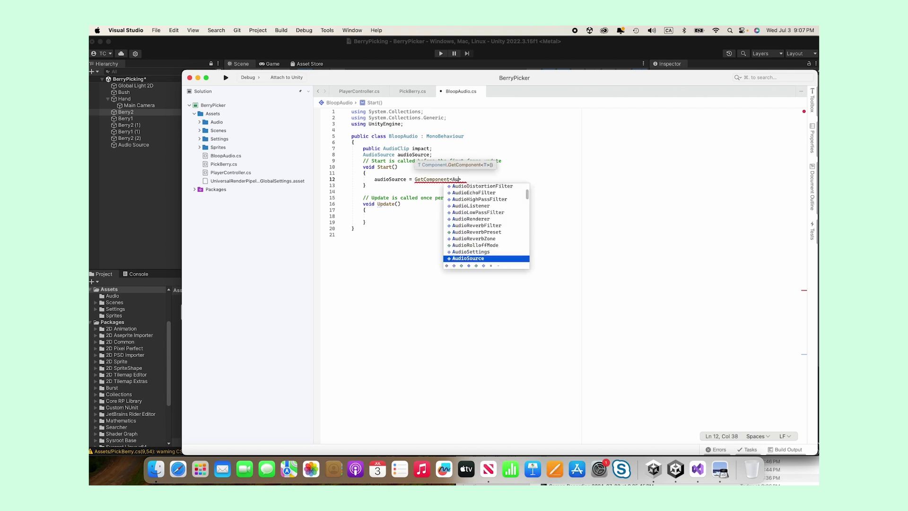
{"action": "type", "text": "o"}
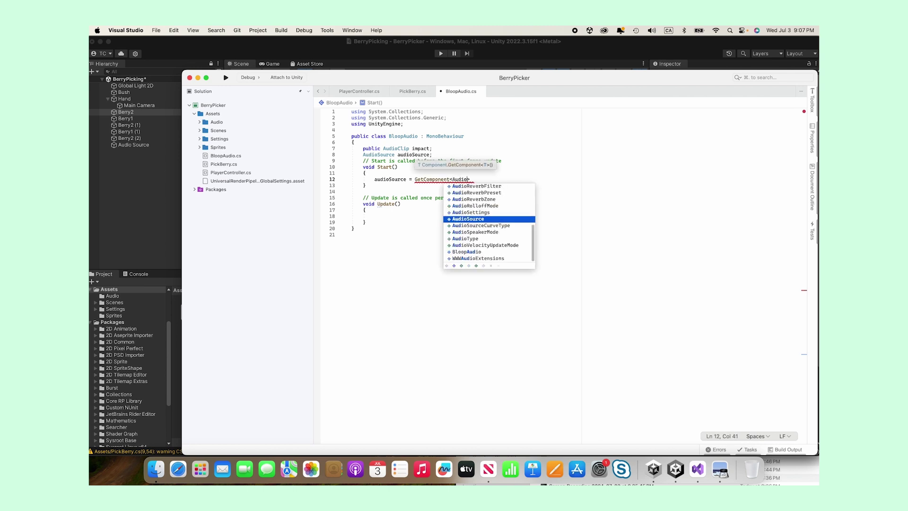
{"action": "key", "text": "Return"}
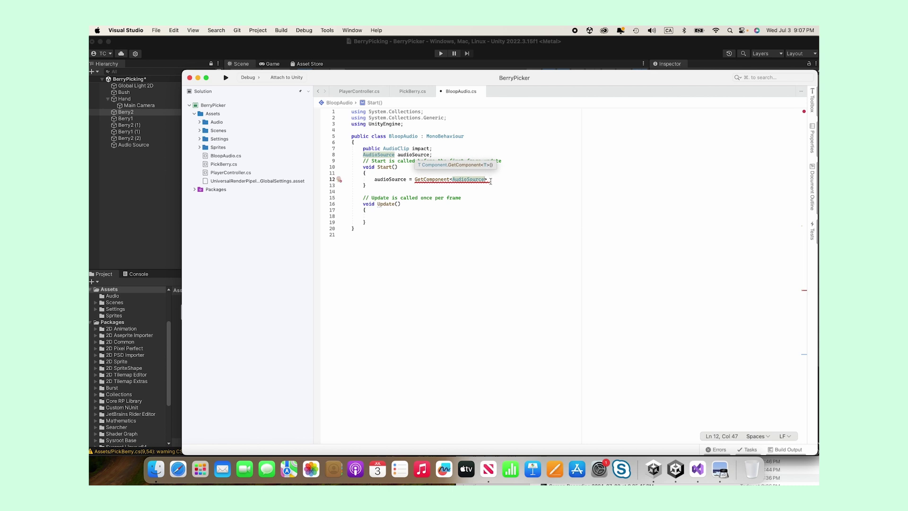
{"action": "type", "text": ">()"}
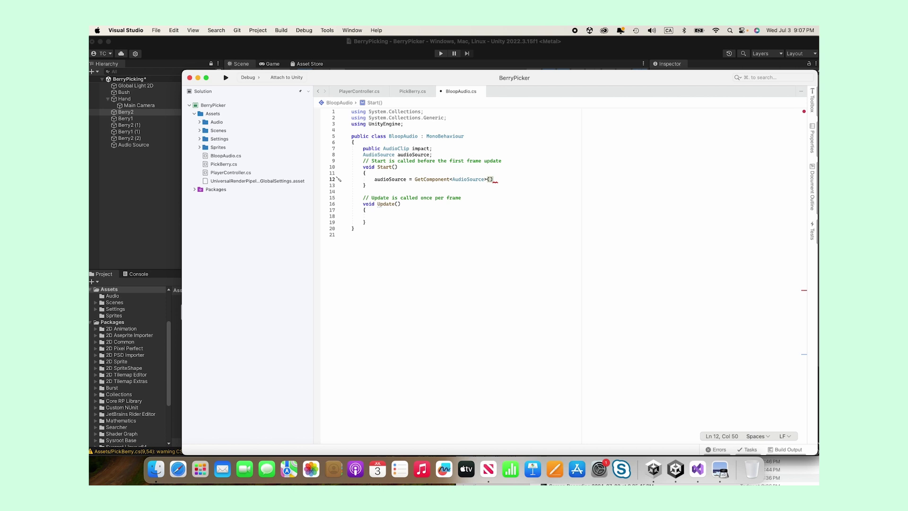
{"action": "type", "text": ";"}
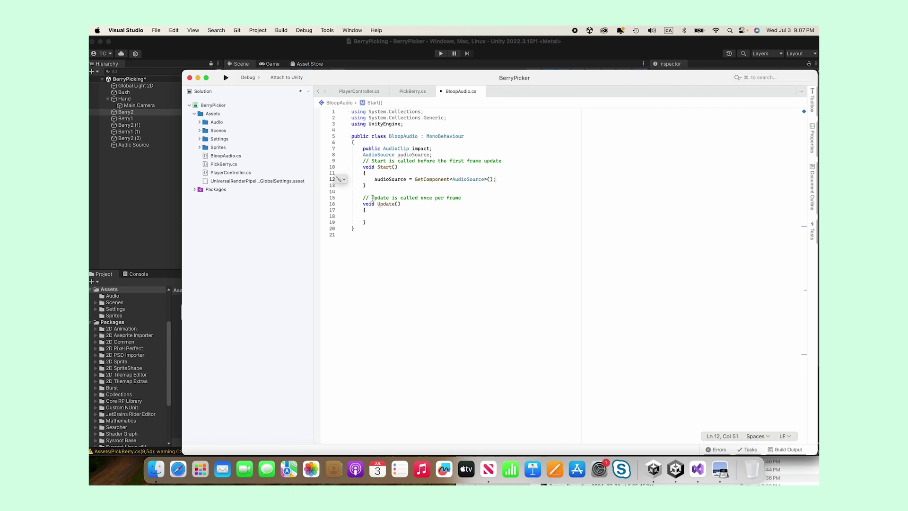
Step: Delete the comment above the Update method and rename the method to OnCollisionEnter()
{"action": "left_click_drag", "start_coordinate": [362, 198], "coordinate": [468, 196]}
{"action": "key", "text": "BackSpace"}
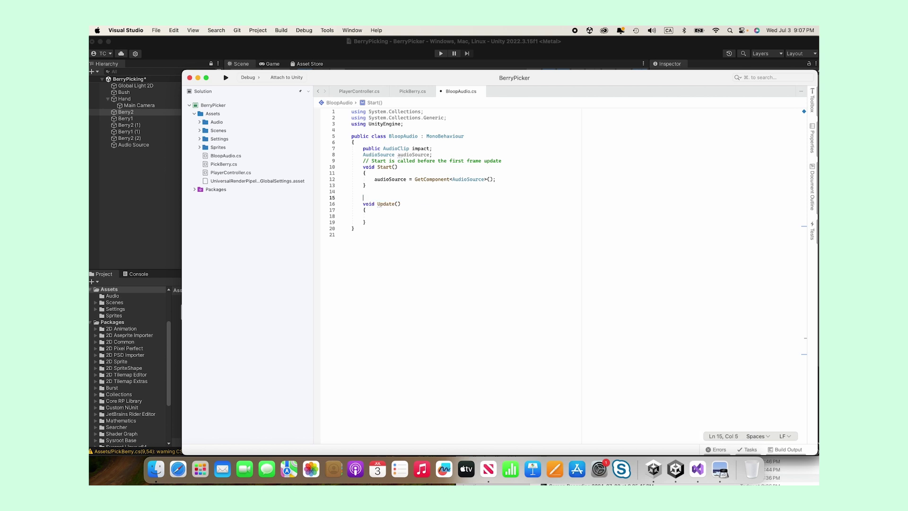
{"action": "left_click", "coordinate": [377, 204]}
{"action": "left_click_drag", "start_coordinate": [411, 204], "coordinate": [413, 204]}
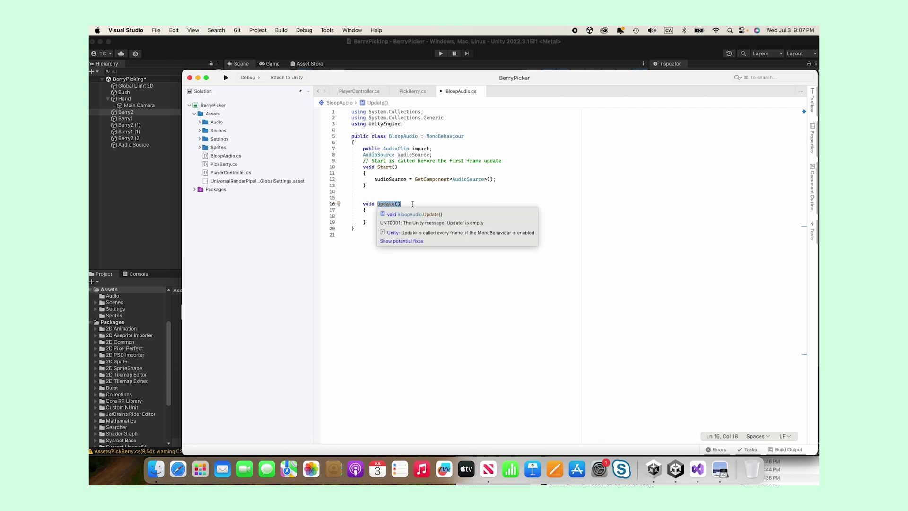
{"action": "type", "text": "On"}
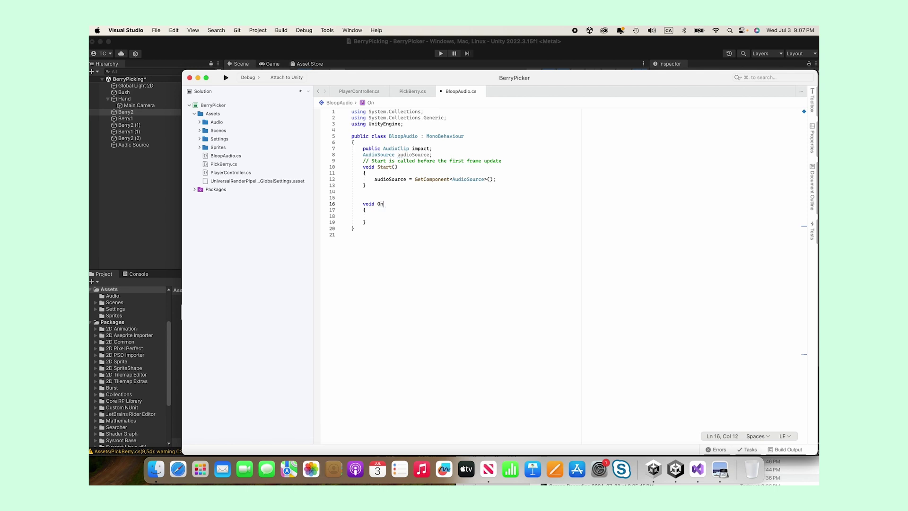
{"action": "type", "text": "CollisionEnter"}
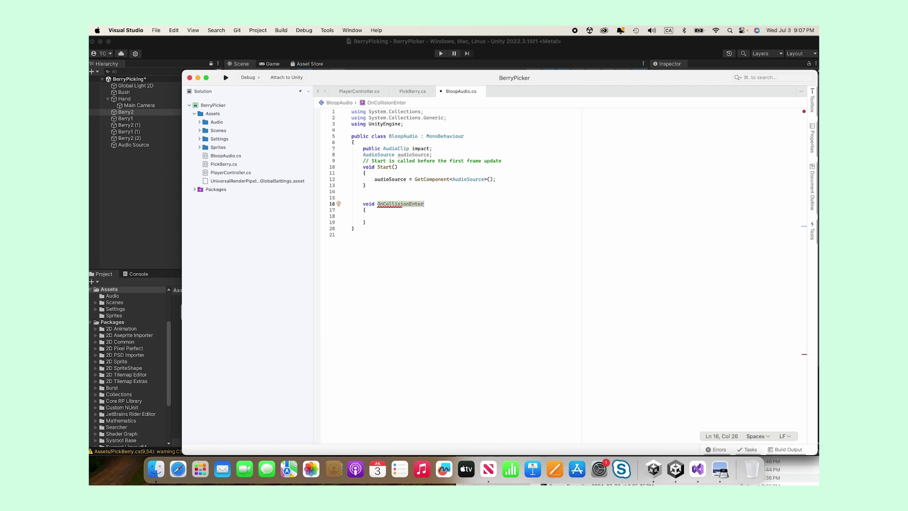
{"action": "type", "text": "("}
Step: Add the line "audioSource.PlayOneShot(impact, 0.7f);" to the body of the OnCollisionEnter method
{"action": "left_click", "coordinate": [382, 217]}
{"action": "type", "text": "aud"}
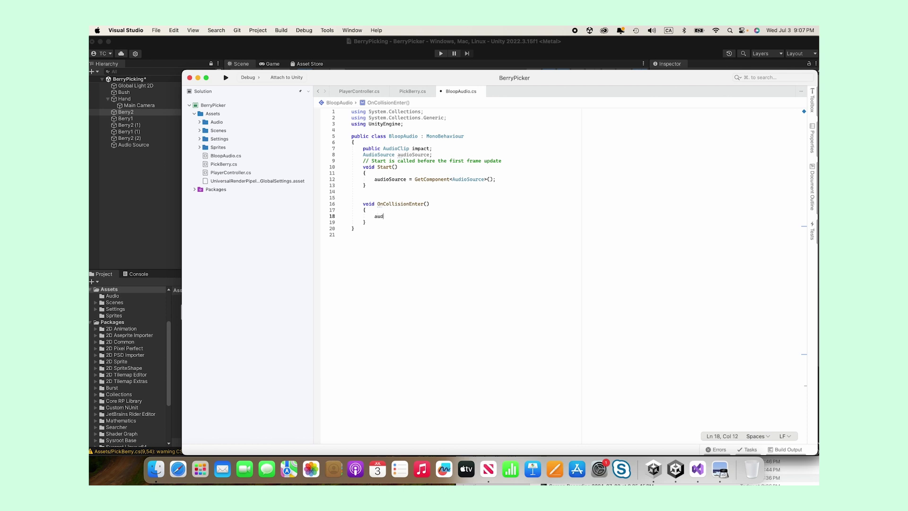
{"action": "type", "text": "ioS"}
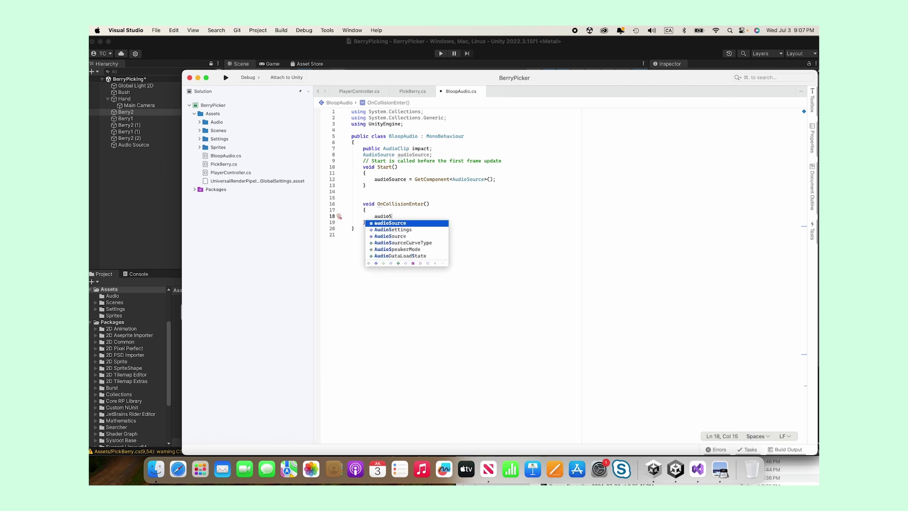
{"action": "type", "text": "o"}
{"action": "key", "text": "Return"}
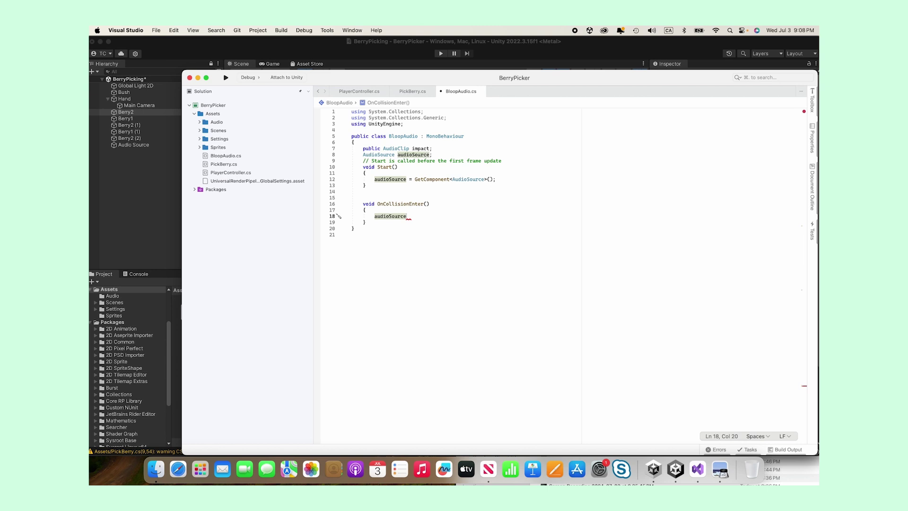
{"action": "type", "text": ".P"}
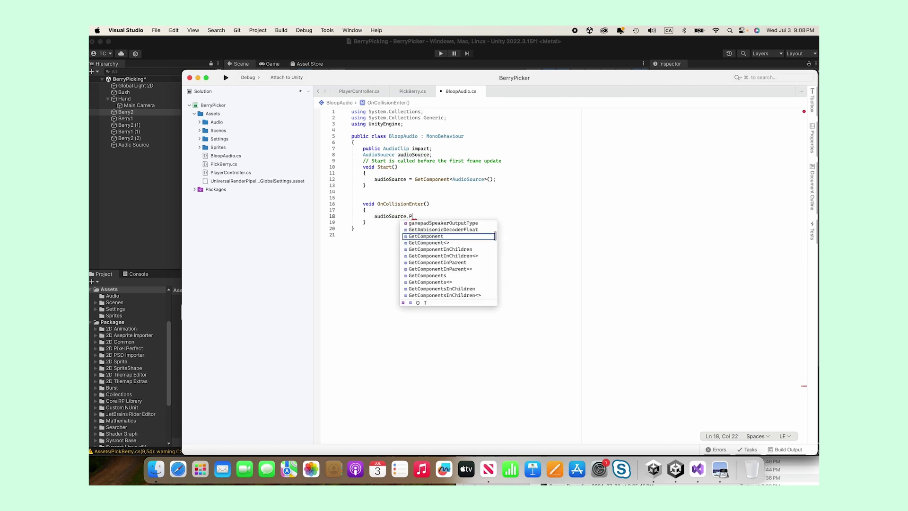
{"action": "type", "text": "lay"}
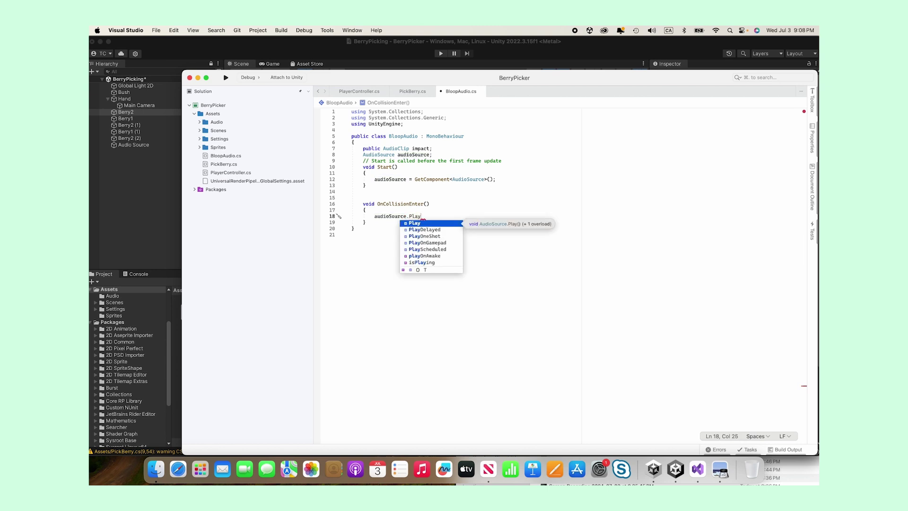
{"action": "double_click", "coordinate": [416, 236]}
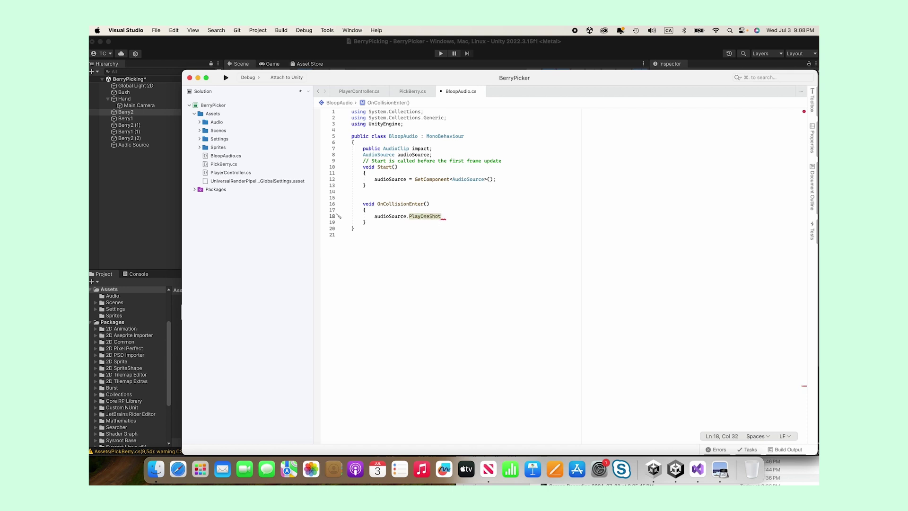
{"action": "type", "text": "(imp"}
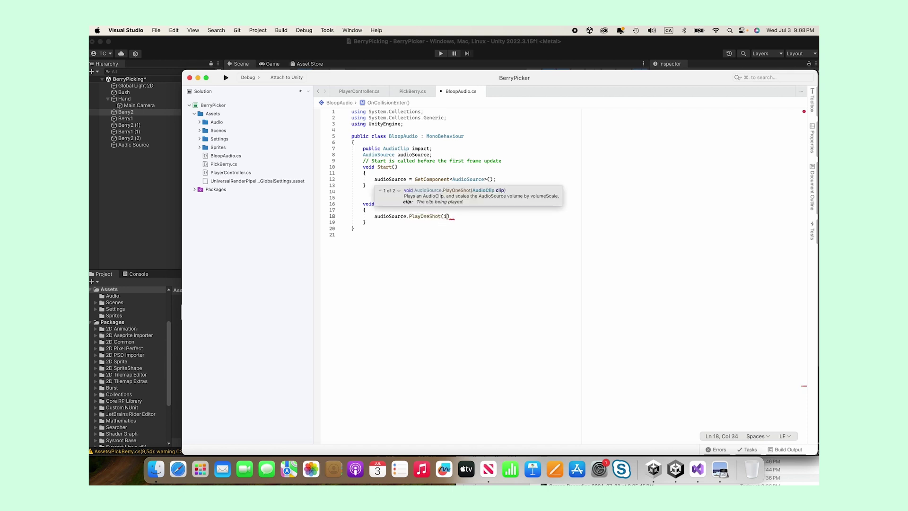
{"action": "type", "text": "act"}
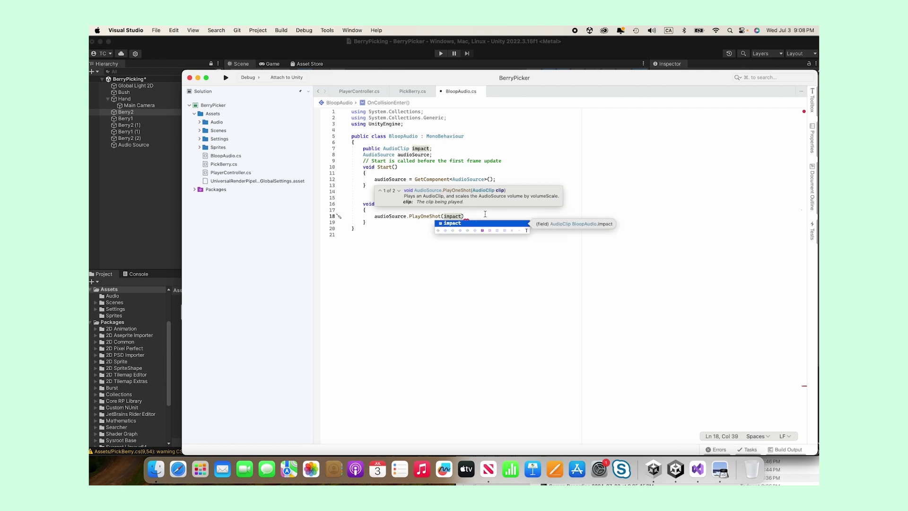
{"action": "type", "text": ", 0"}
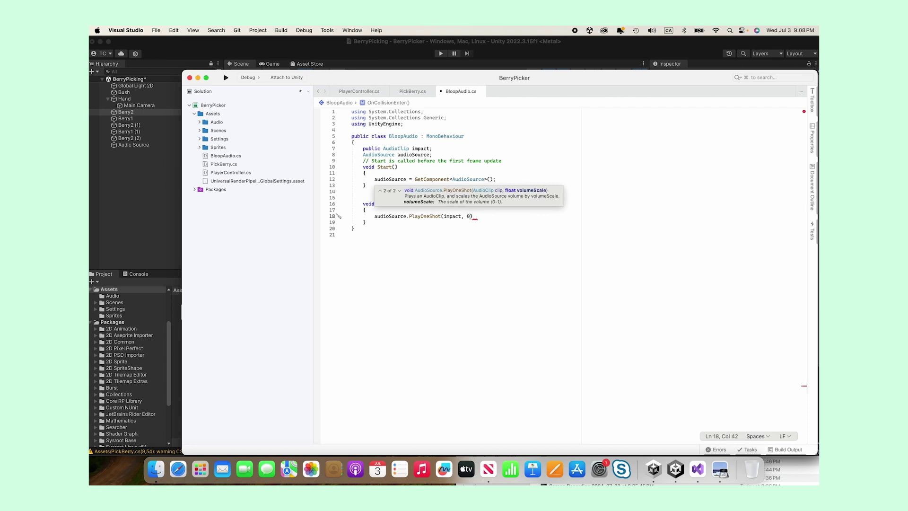
{"action": "type", "text": ".7f)"}
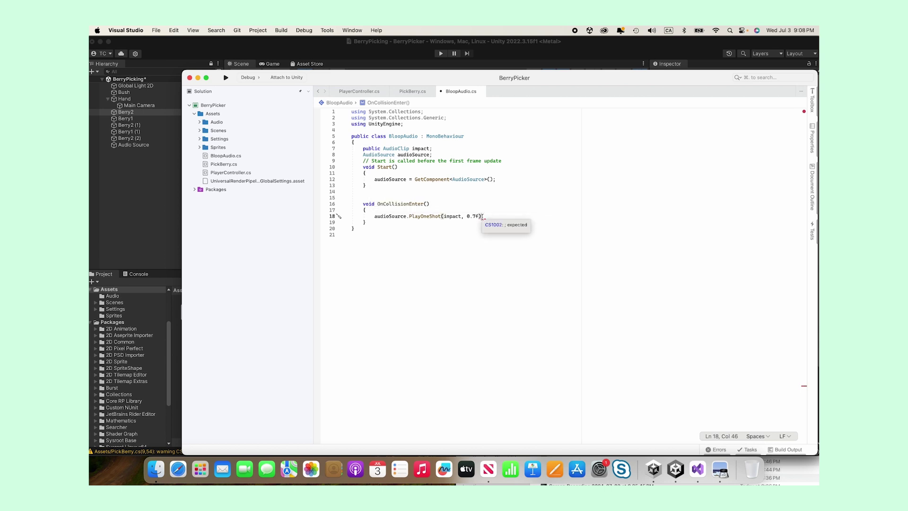
{"action": "type", "text": ";"}
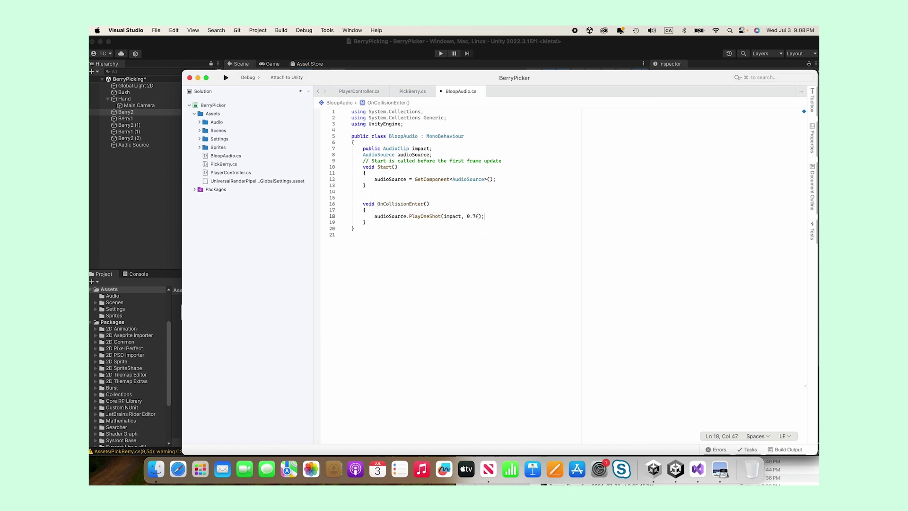
Step: Save all open scripts and switch to the Unity editor
{"action": "left_click", "coordinate": [455, 247]}
{"action": "left_click", "coordinate": [157, 30]}
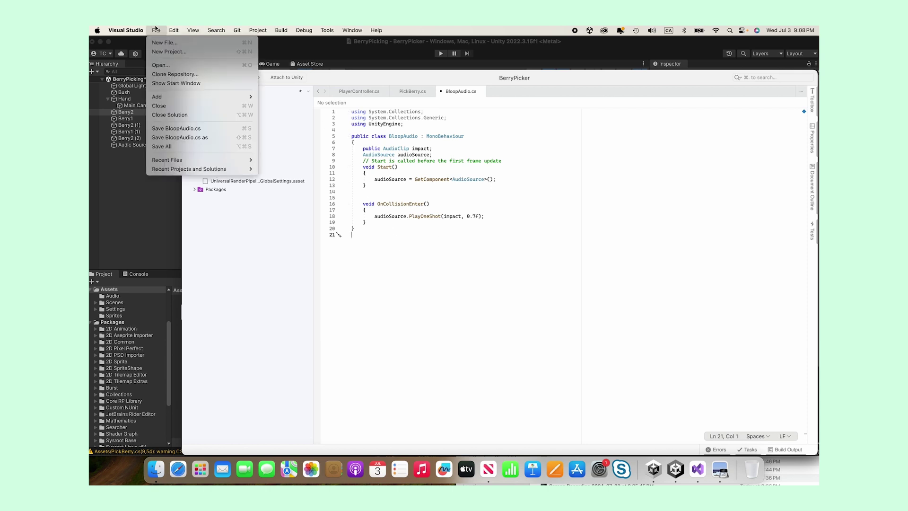
{"action": "left_click", "coordinate": [164, 146]}
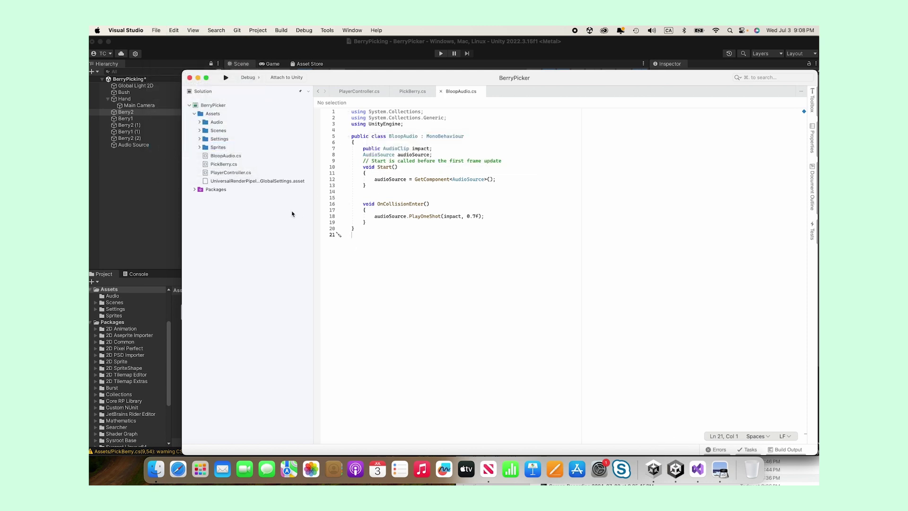
{"action": "left_click", "coordinate": [129, 207]}
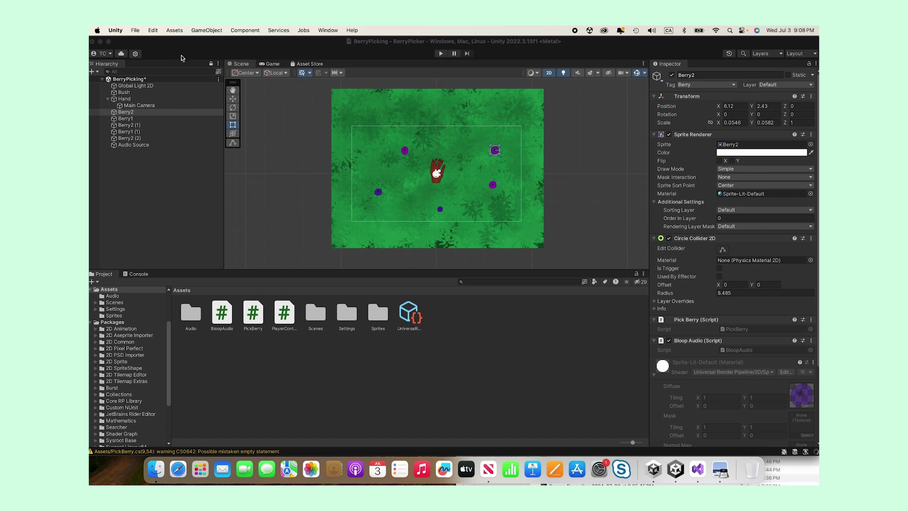
{"action": "left_click", "coordinate": [150, 30]}
{"action": "mouse_move", "coordinate": [133, 30]}
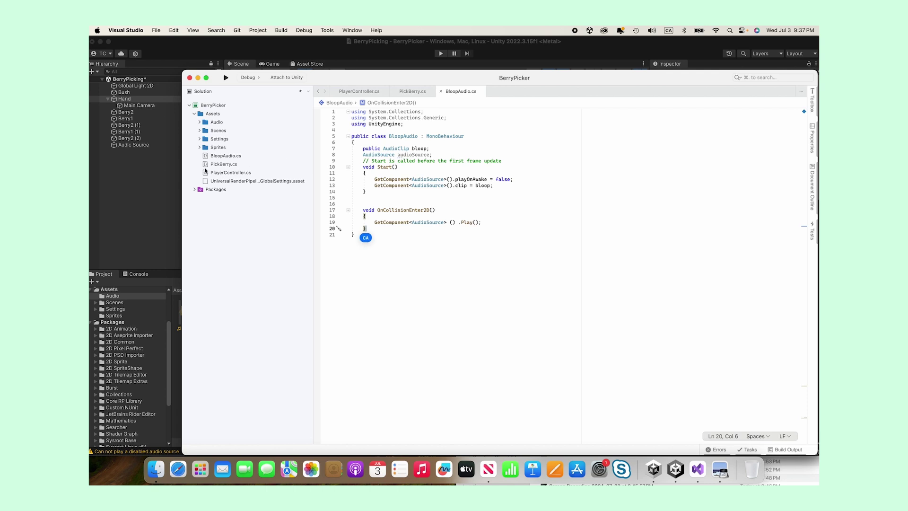
Step: Switch to the Unity editor and play-test the game, steering the hand into every berry before stopping play mode
{"action": "left_click", "coordinate": [121, 230]}
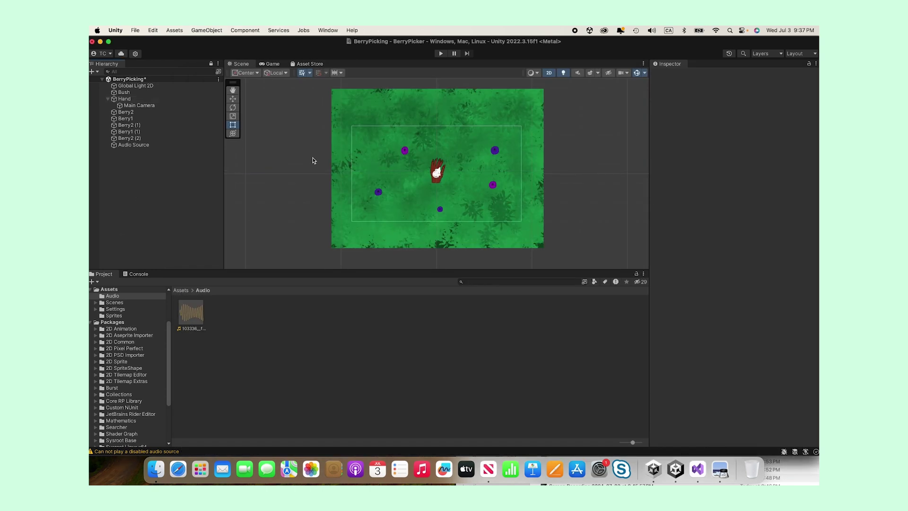
{"action": "left_click", "coordinate": [411, 173]}
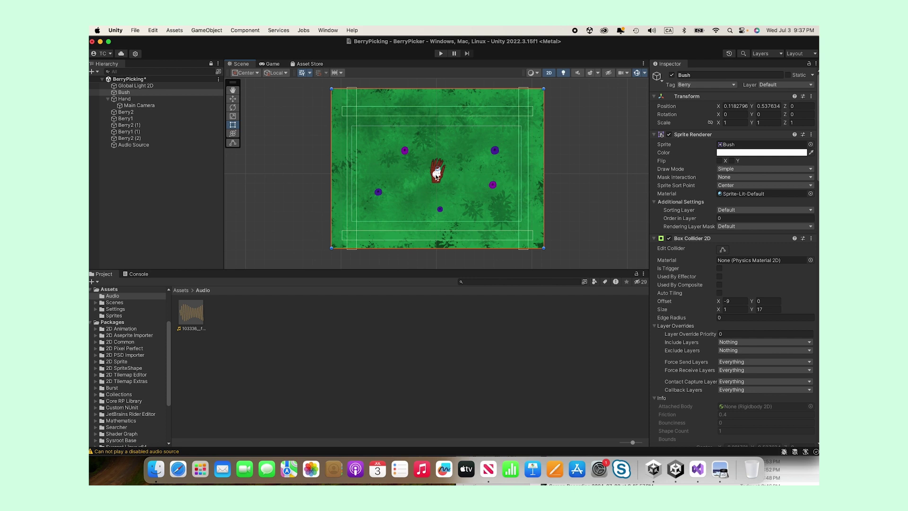
{"action": "left_click", "coordinate": [440, 54]}
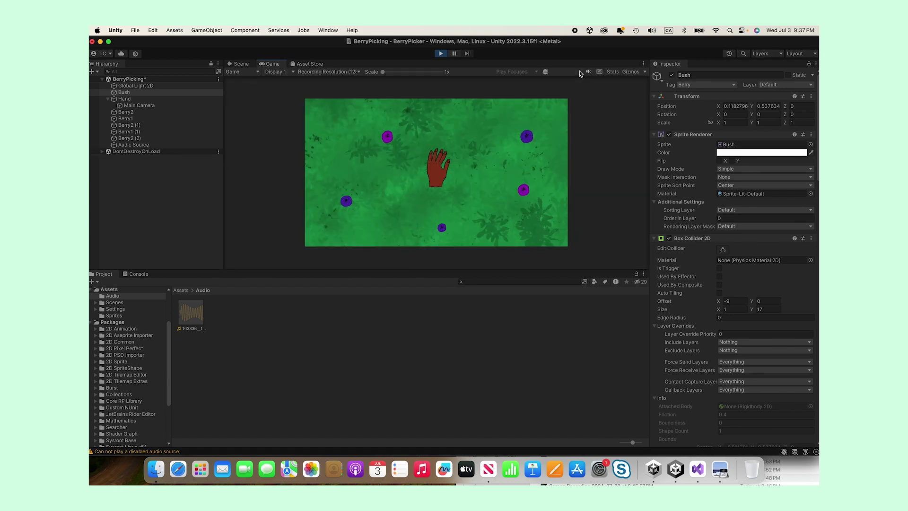
{"action": "key", "text": "Right"}
{"action": "key", "text": "Right"}
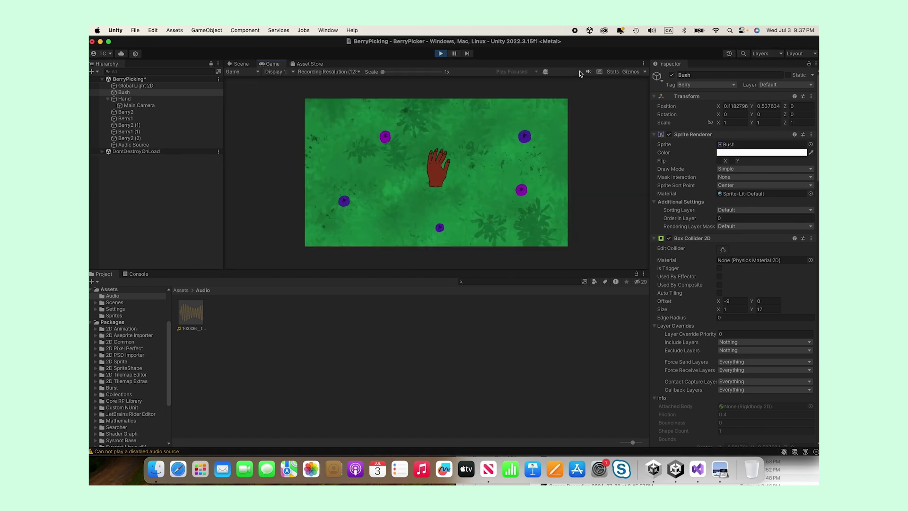
{"action": "key", "text": "Right"}
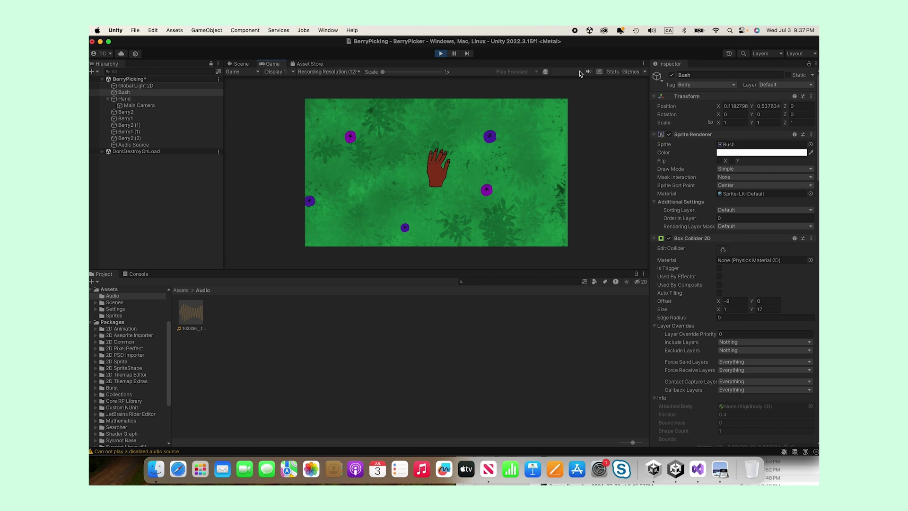
{"action": "key", "text": "Right"}
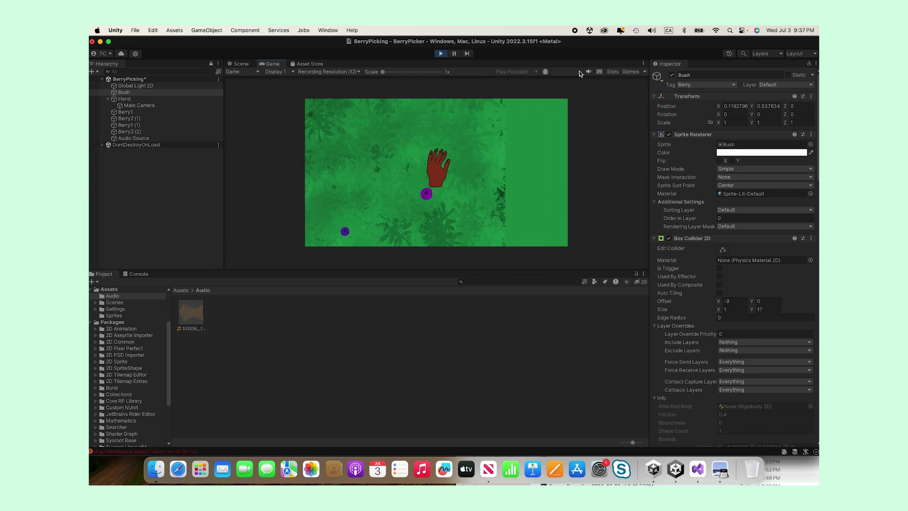
{"action": "key", "text": "Left"}
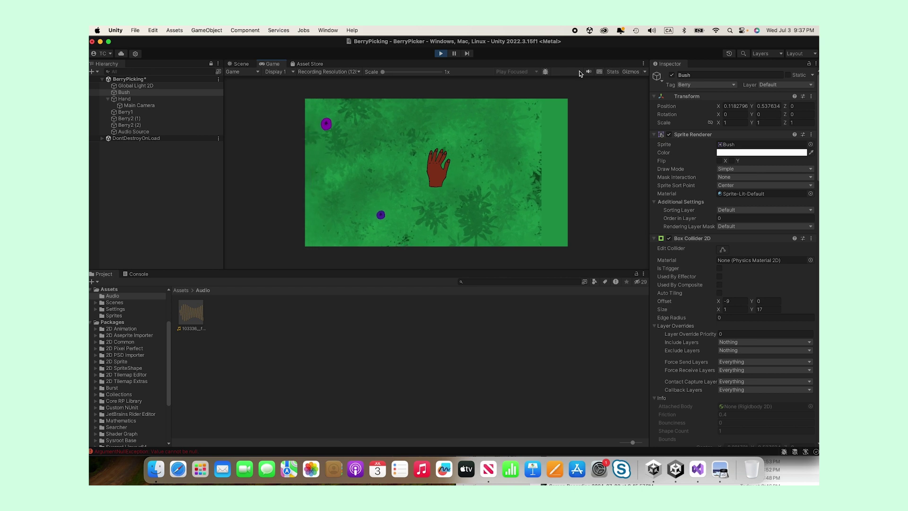
{"action": "key", "text": "Left"}
{"action": "key", "text": "Down"}
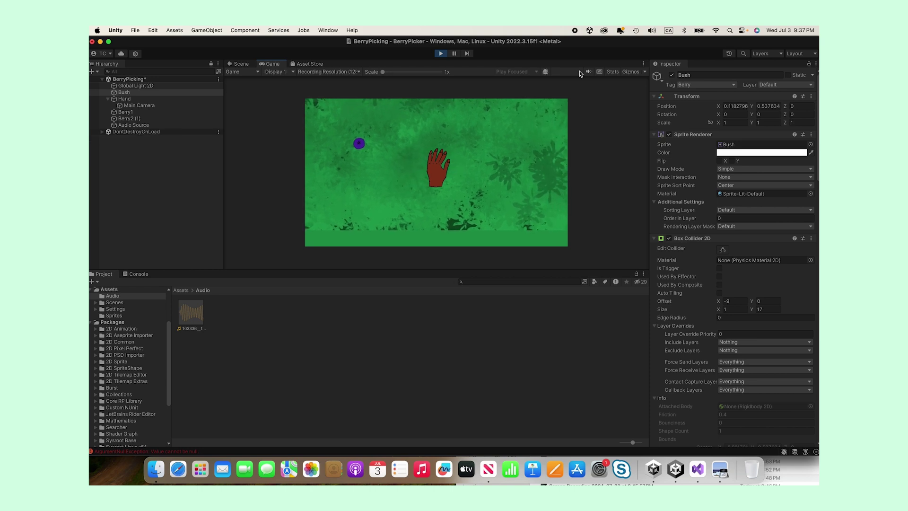
{"action": "key", "text": "Left"}
{"action": "key", "text": "Left"}
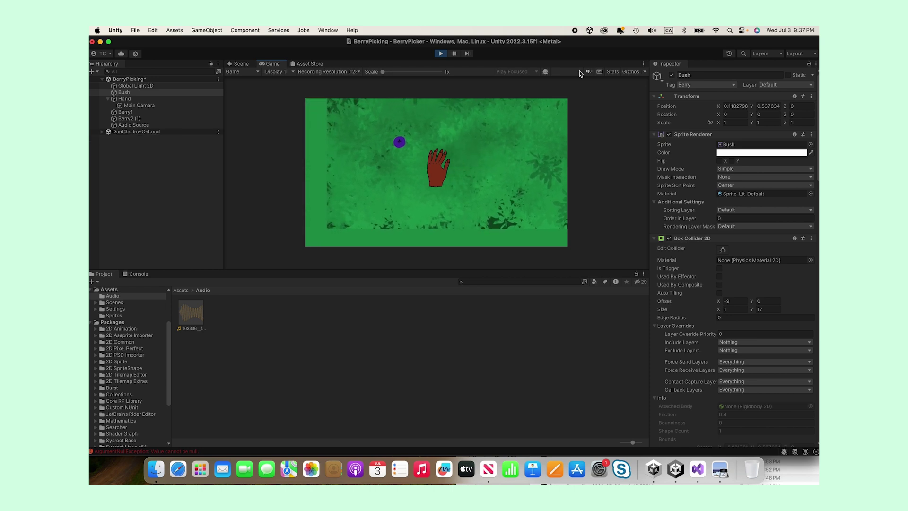
{"action": "key", "text": "Left"}
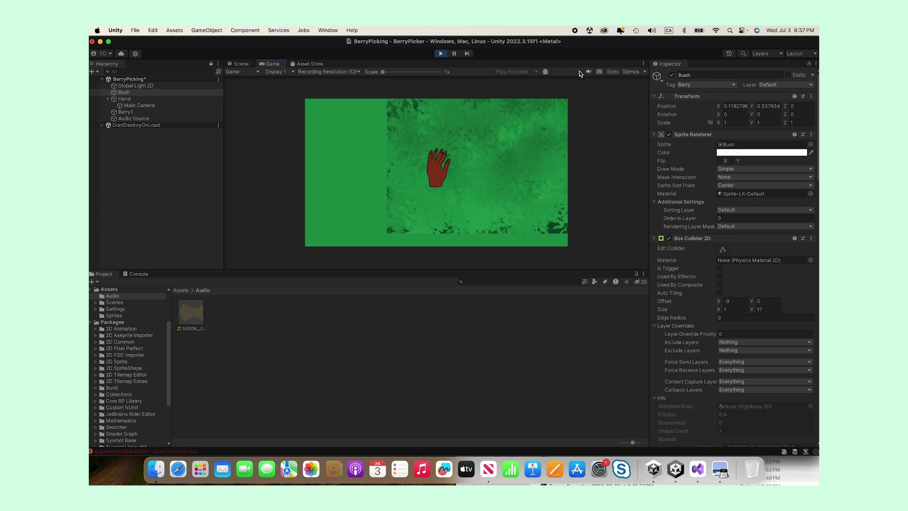
{"action": "key", "text": "Right"}
{"action": "key", "text": "Right"}
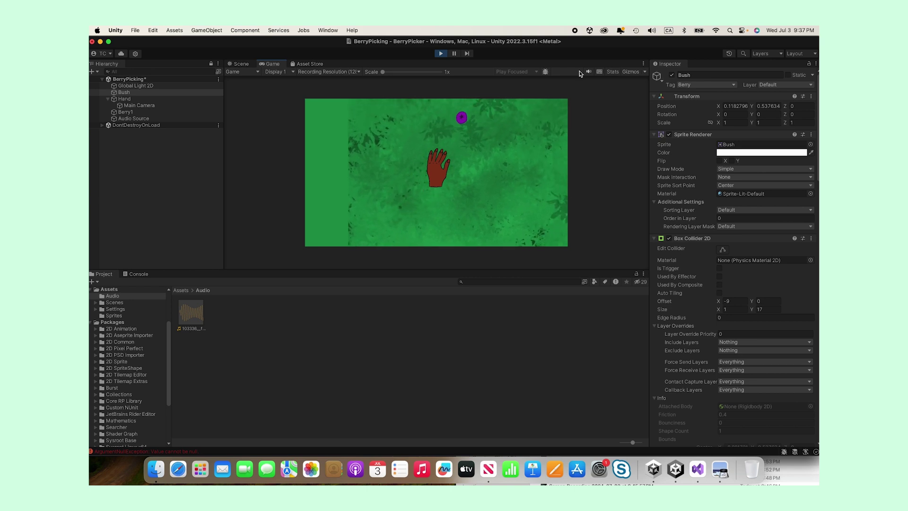
{"action": "key", "text": "Left"}
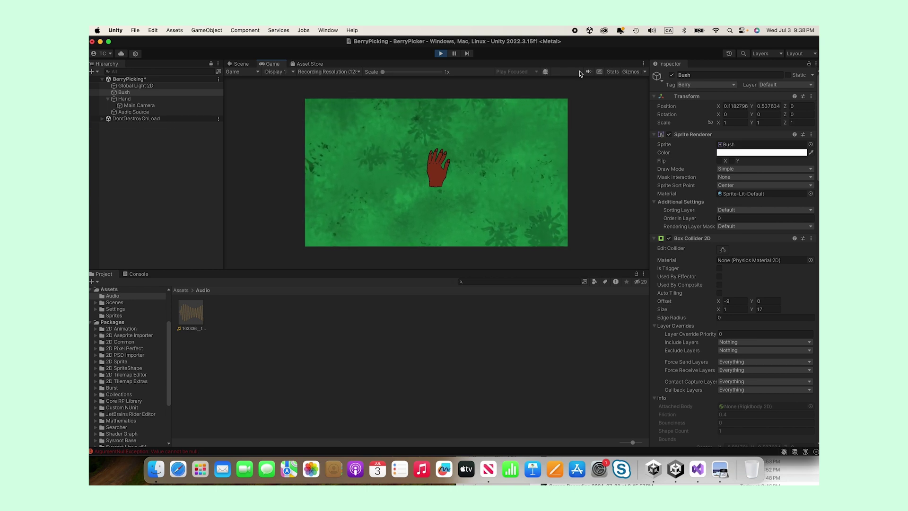
{"action": "key", "text": "Right"}
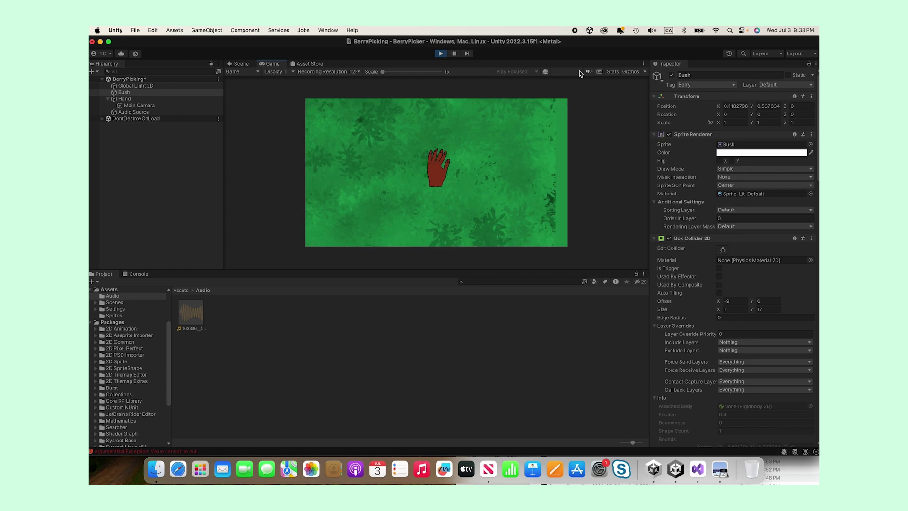
{"action": "key", "text": "Right"}
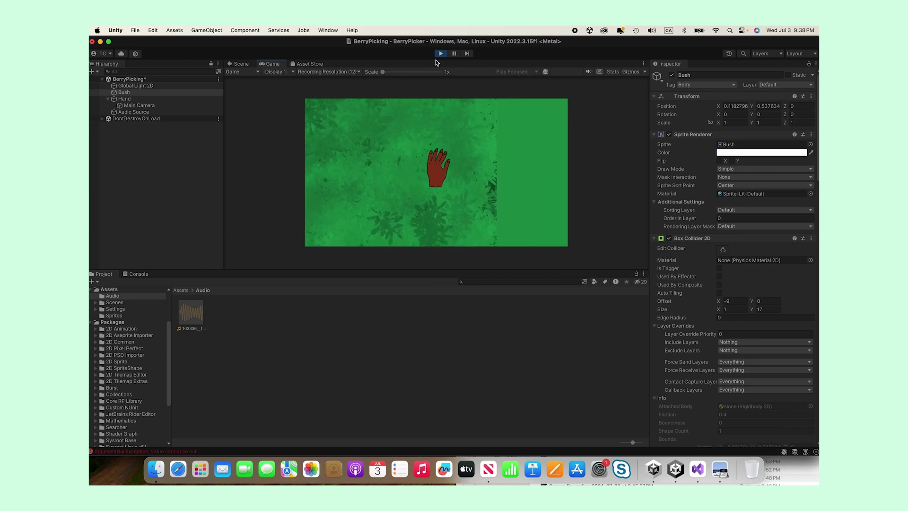
{"action": "left_click", "coordinate": [440, 54]}
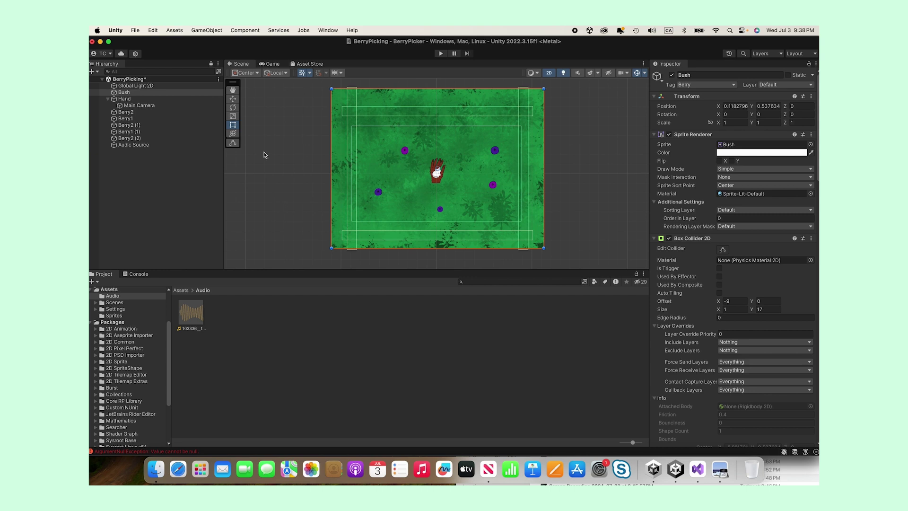
Step: In the build settings, choose macOS as the target platform and Intel 64-bit + Apple silicon as the architecture
{"action": "left_click", "coordinate": [151, 29]}
{"action": "mouse_move", "coordinate": [133, 29]}
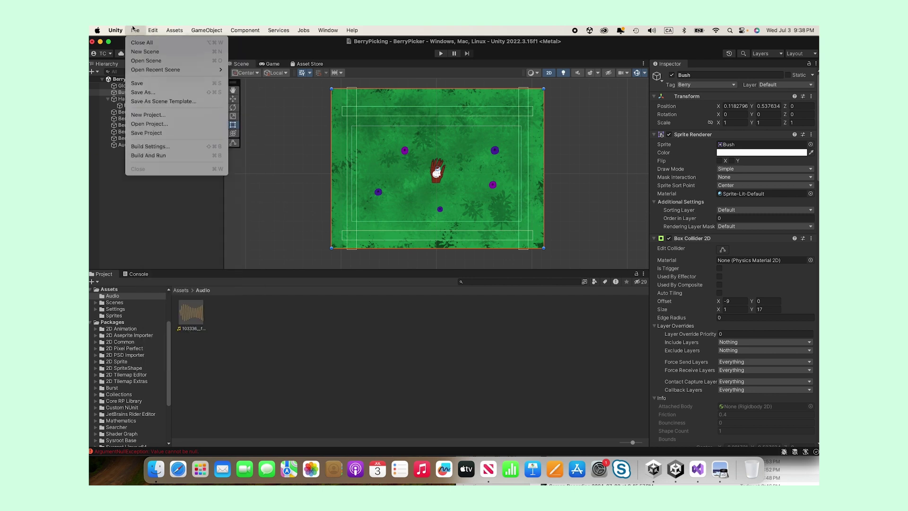
{"action": "left_click", "coordinate": [144, 149]}
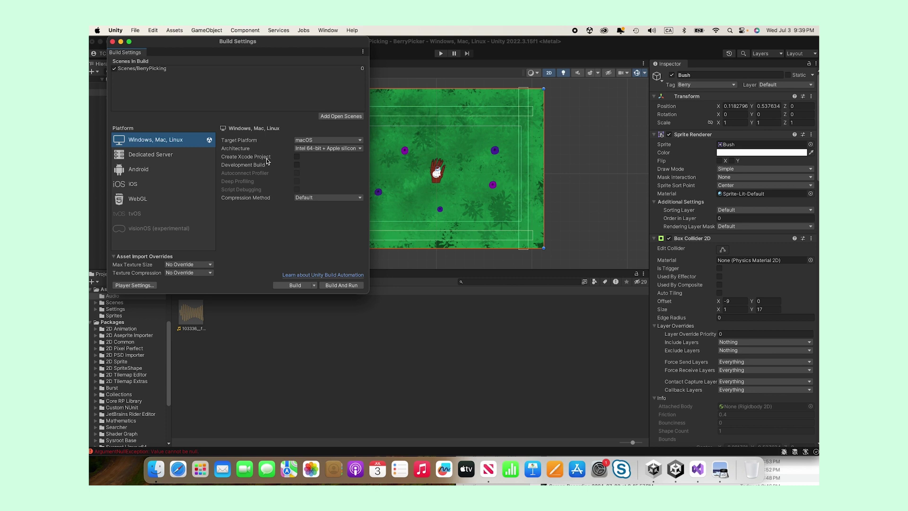
{"action": "left_click", "coordinate": [333, 142]}
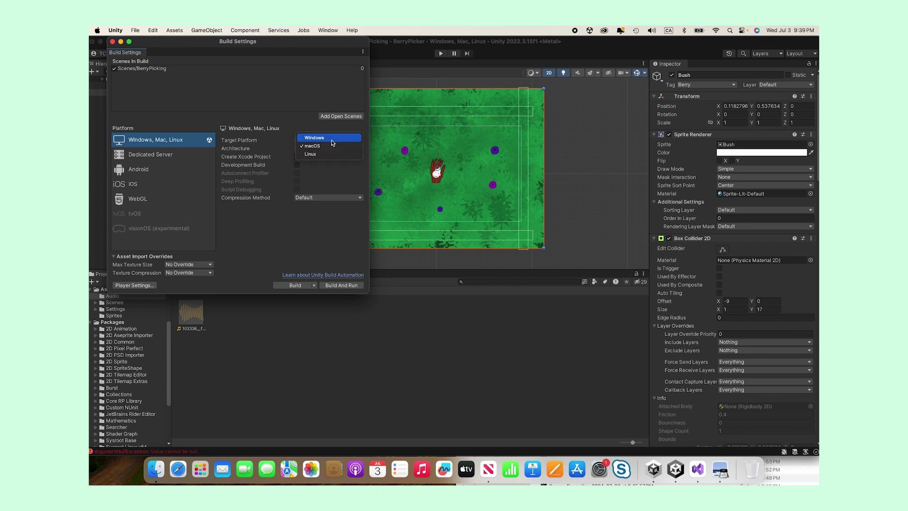
{"action": "left_click", "coordinate": [313, 146]}
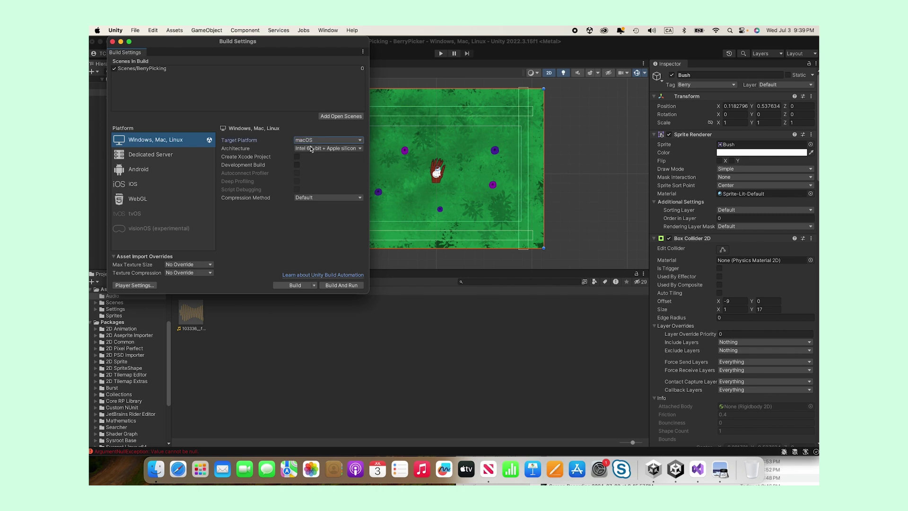
{"action": "left_click", "coordinate": [320, 149]}
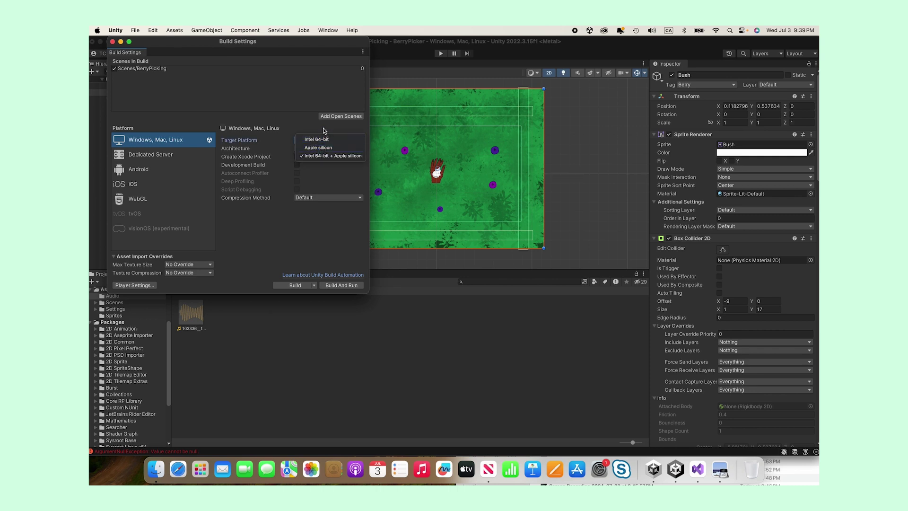
{"action": "left_click", "coordinate": [334, 158]}
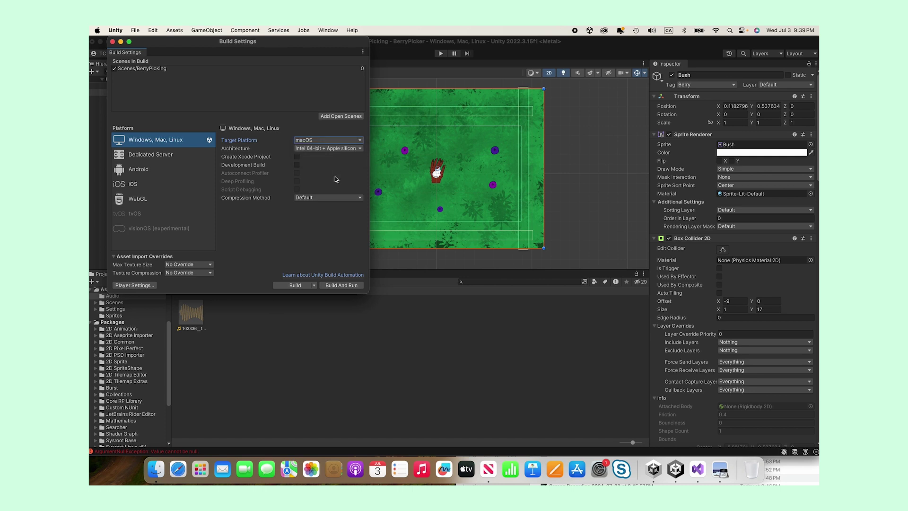
Step: Review the available target platforms, close the build settings and deselect the Bush object
{"action": "left_click", "coordinate": [335, 141]}
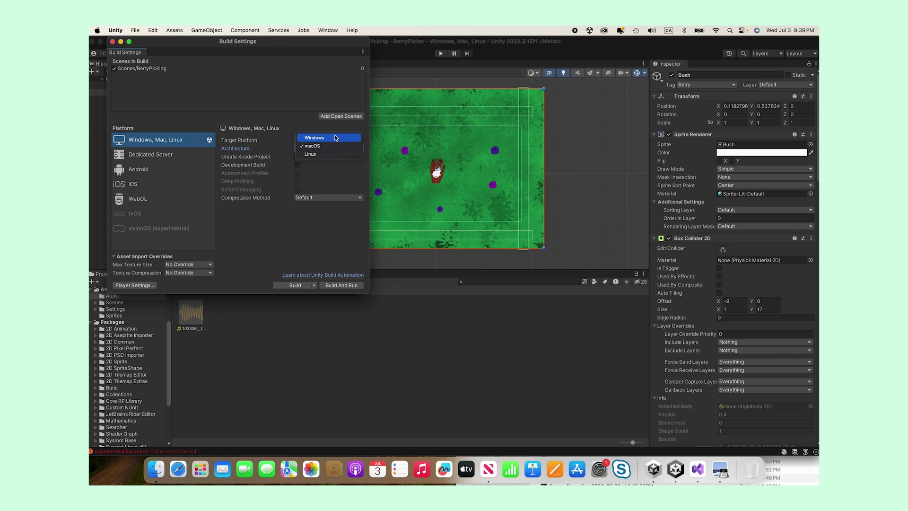
{"action": "left_click", "coordinate": [333, 173]}
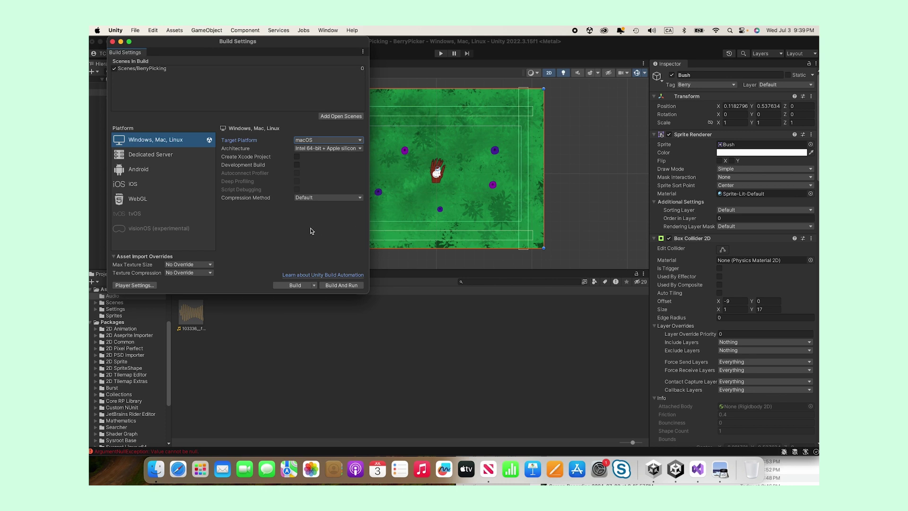
{"action": "left_click", "coordinate": [112, 42]}
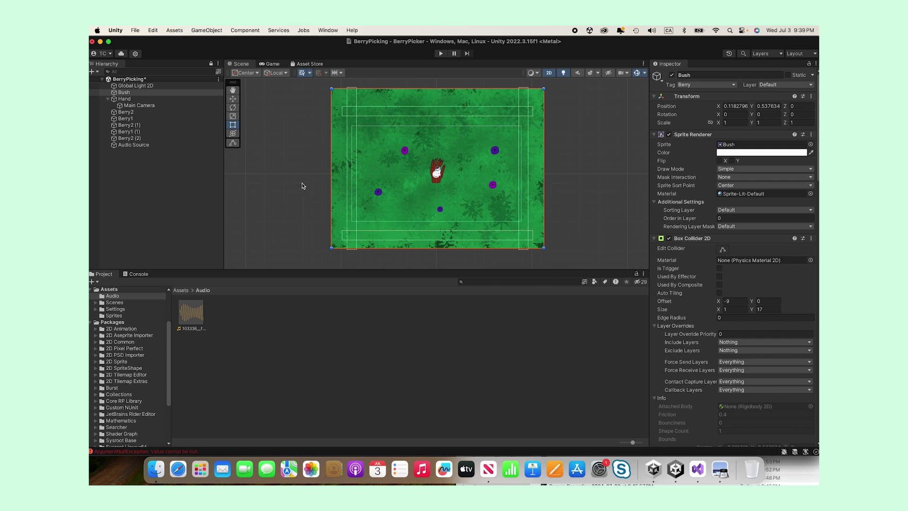
{"action": "left_click", "coordinate": [320, 190]}
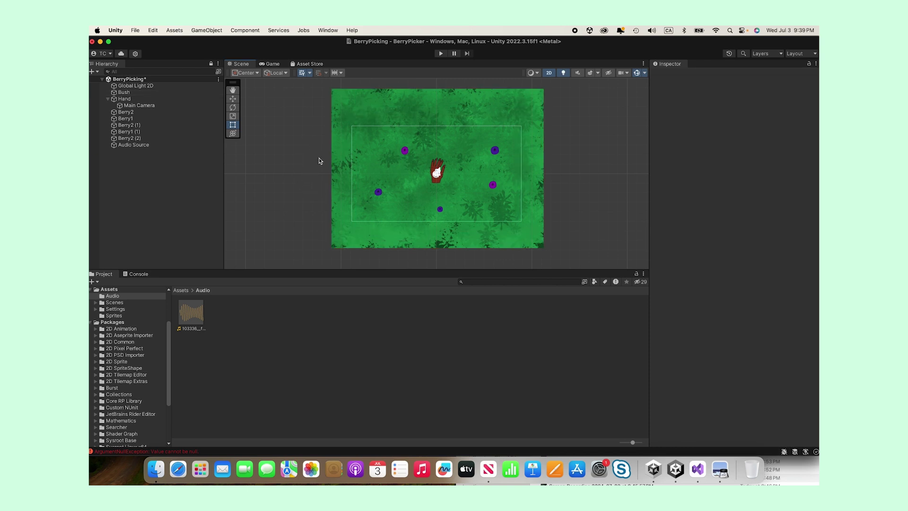